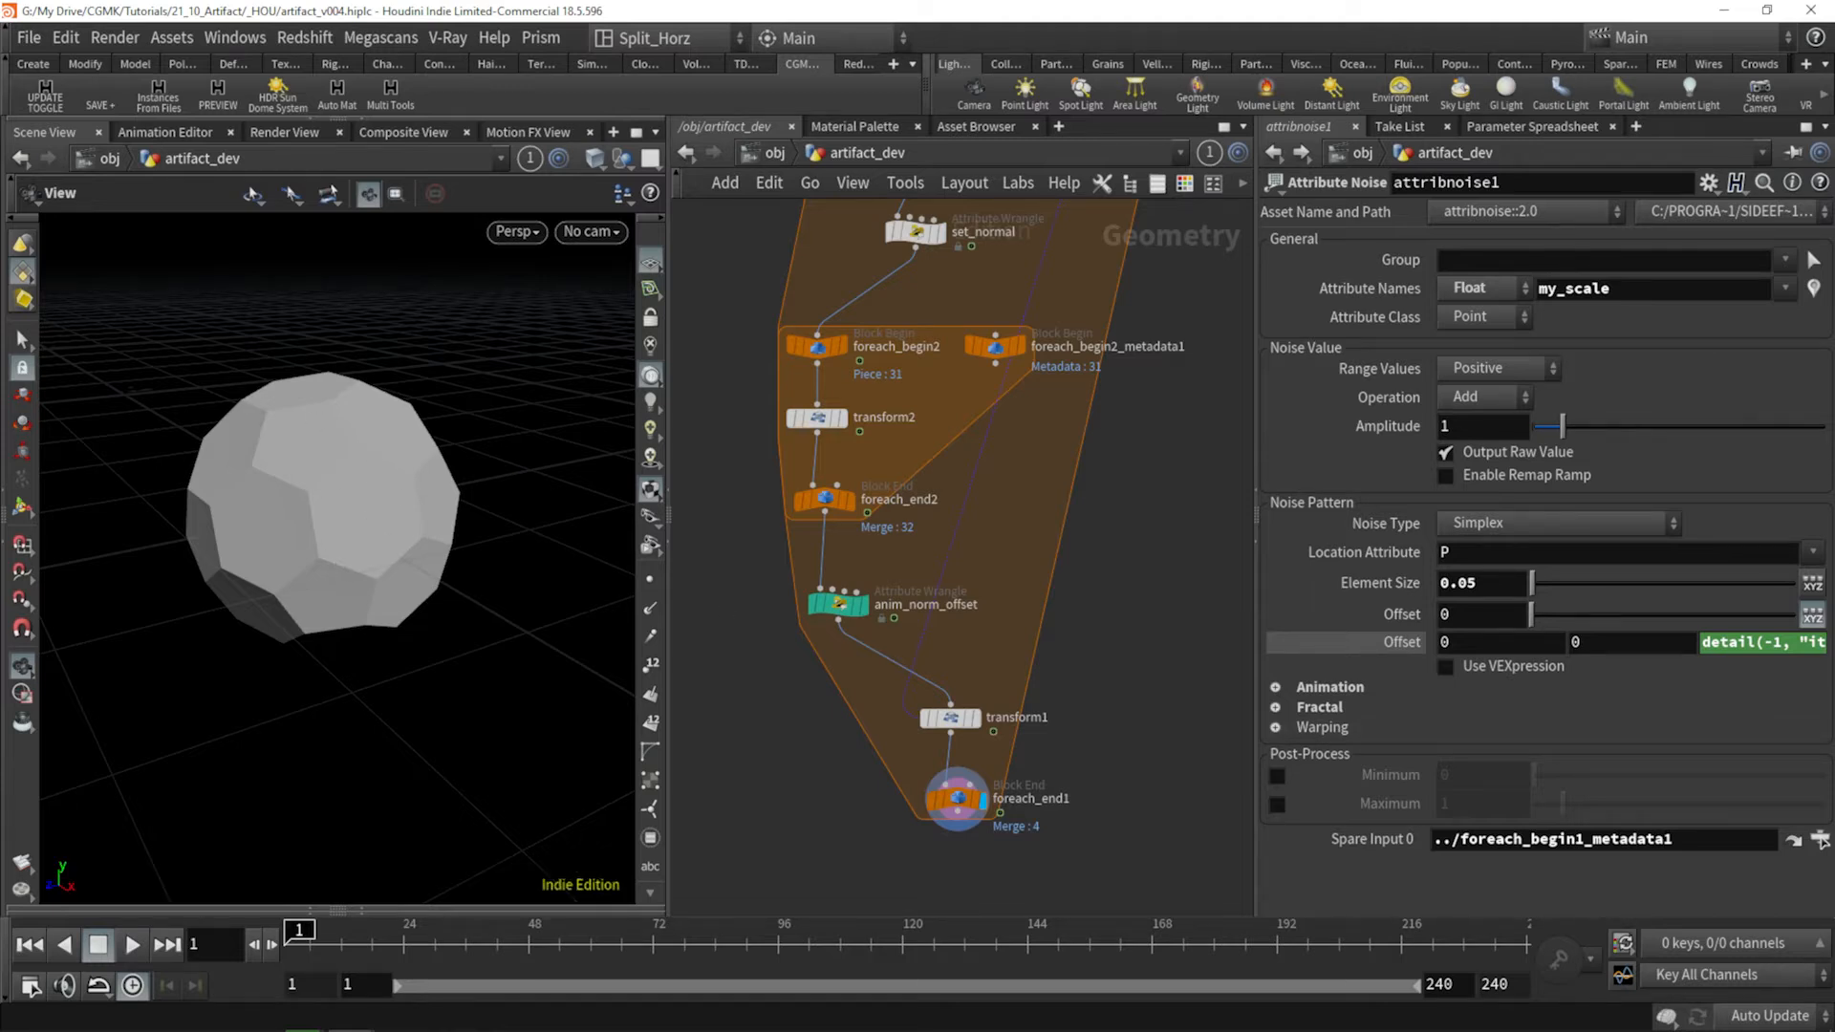
# Add an Unpack node in the empty area below foreach_end1.
pyautogui.moveTo(1183, 708); pyautogui.dragTo(1183, 493, button='middle')
pyautogui.moveTo(1010, 782); pyautogui.dragTo(999, 634, button='middle')
pyautogui.moveTo(894, 654); pyautogui.dragTo(978, 646, button='middle')
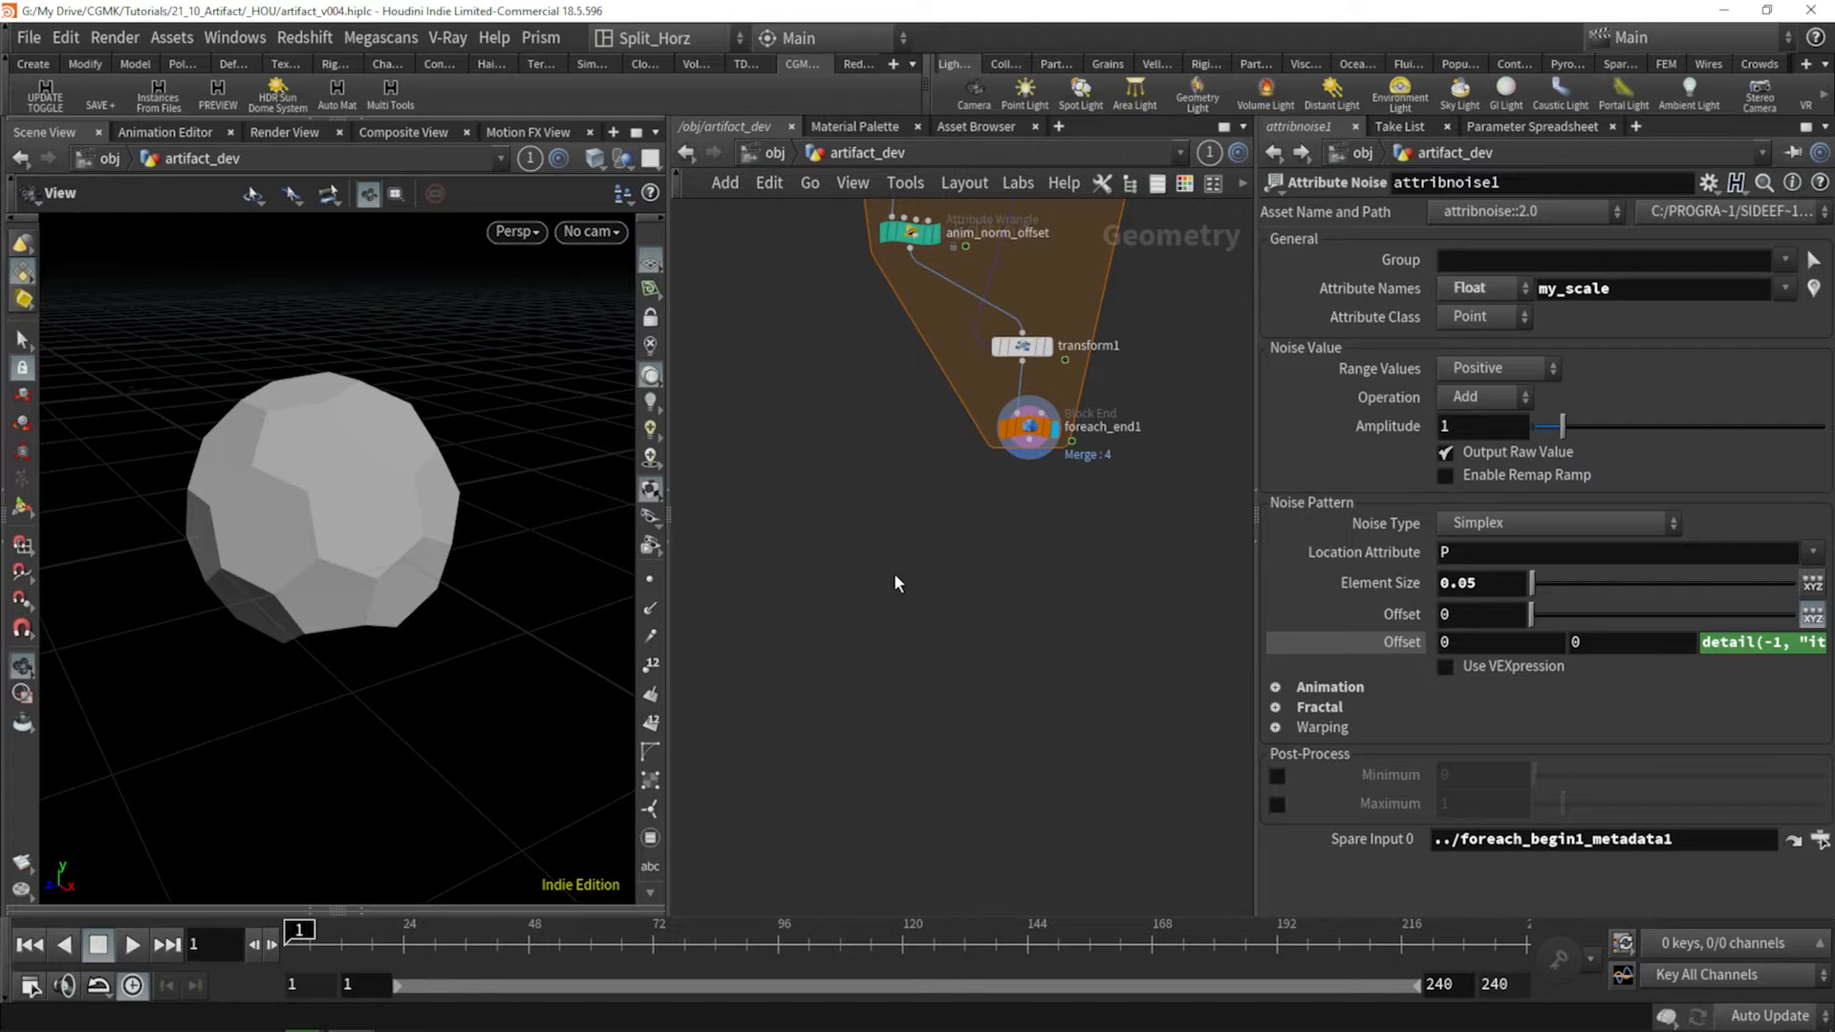
pyautogui.press('Tab')
pyautogui.write('un')
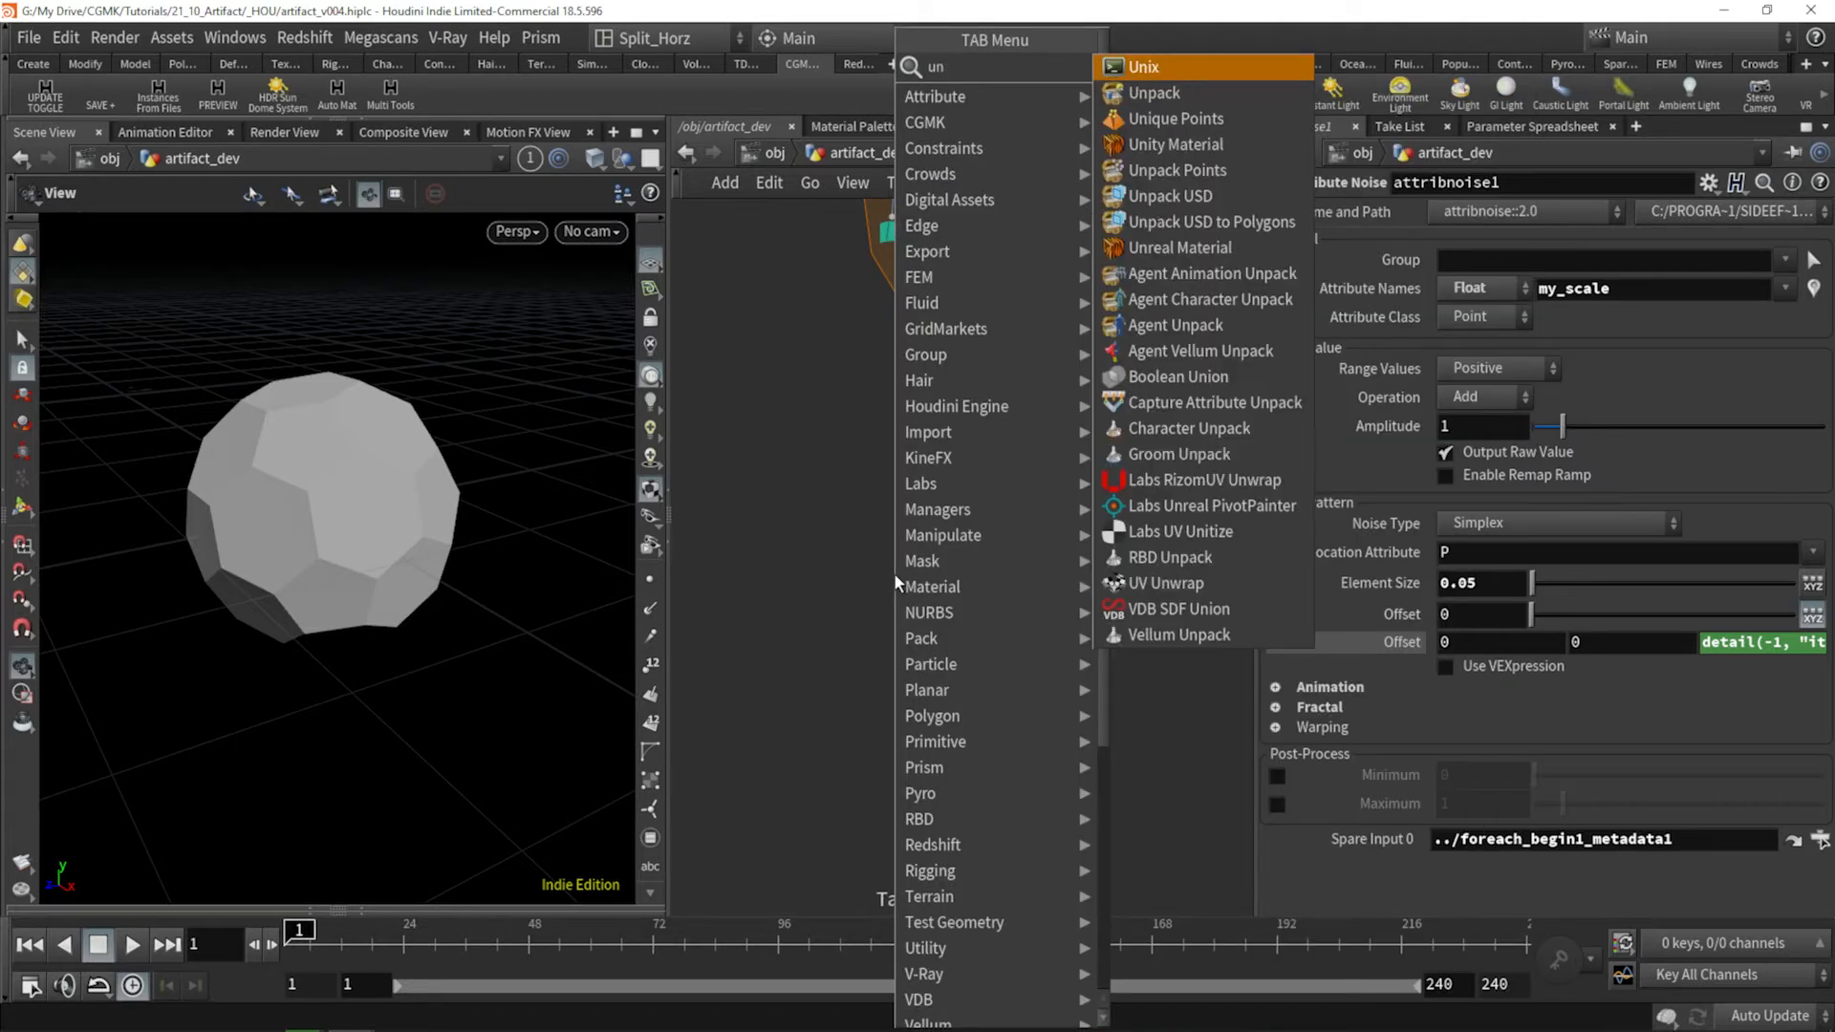
pyautogui.write('pa')
pyautogui.press('Return')
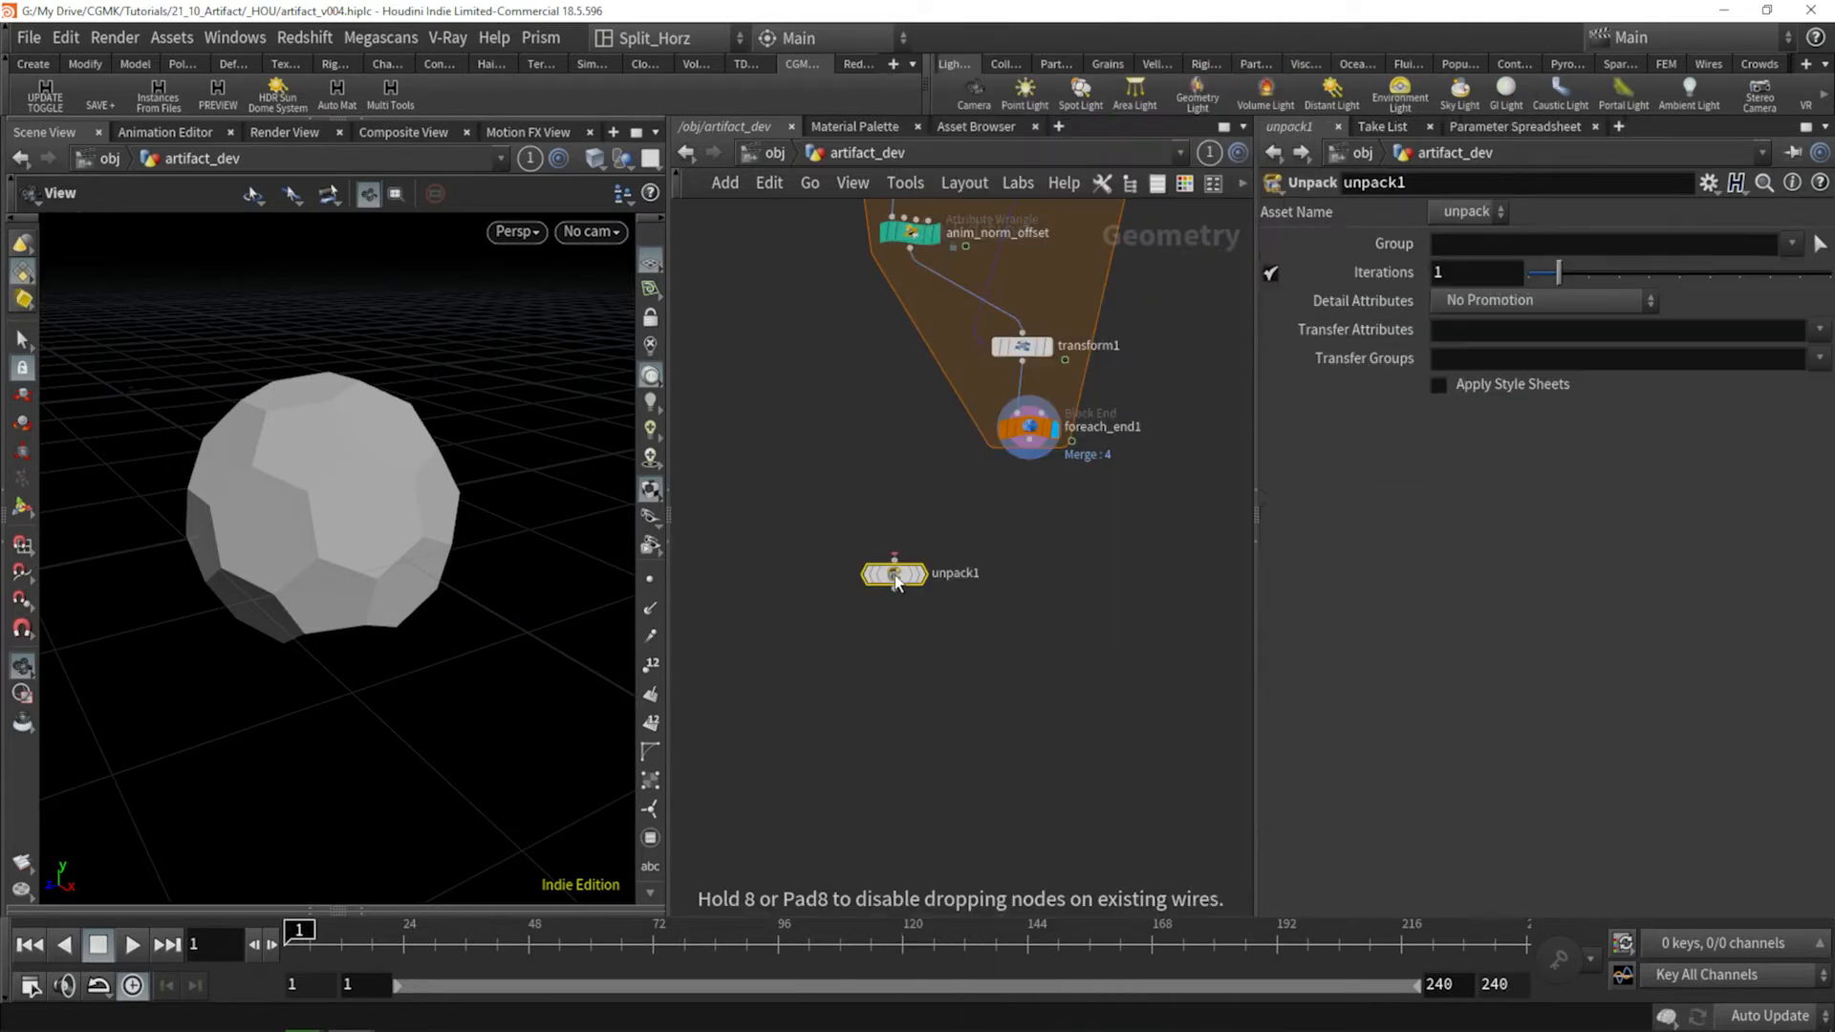
# Inspect the node information of foreach_end1 and wire its output into the new Unpack node.
pyautogui.click(1021, 432)
pyautogui.middleClick(1025, 435)
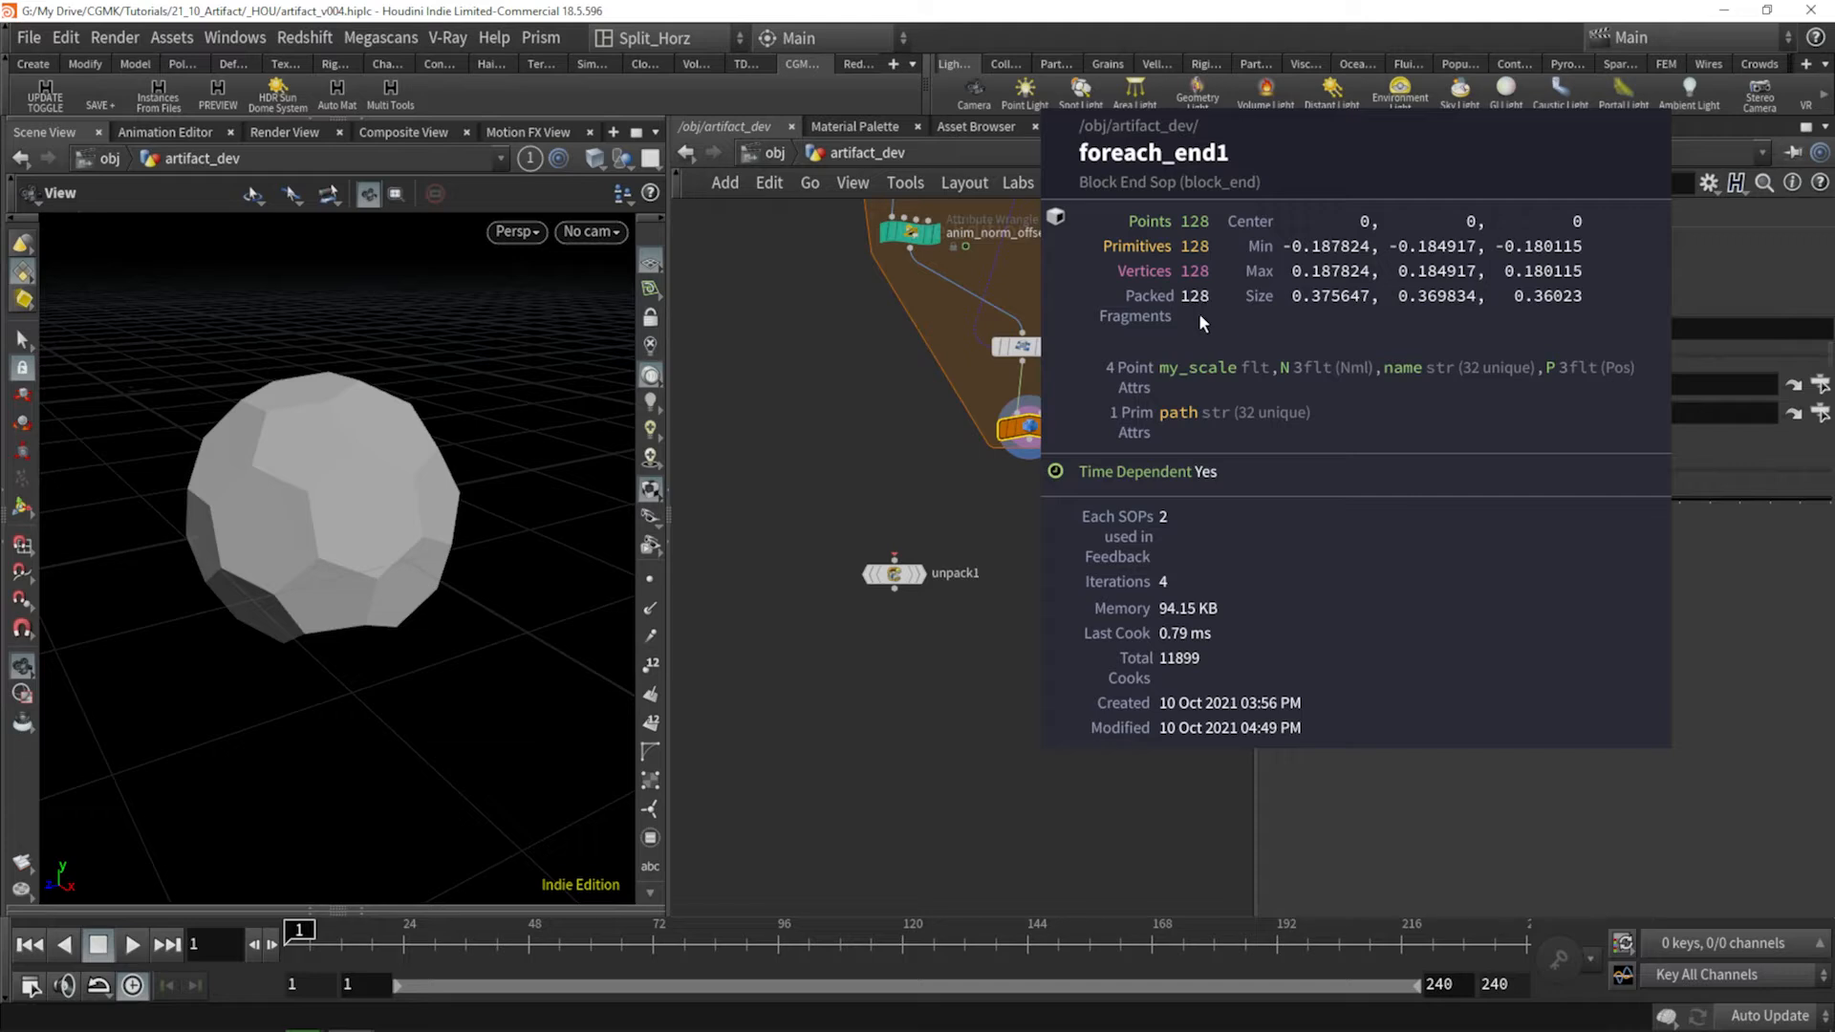
pyautogui.click(1027, 452)
pyautogui.click(897, 558)
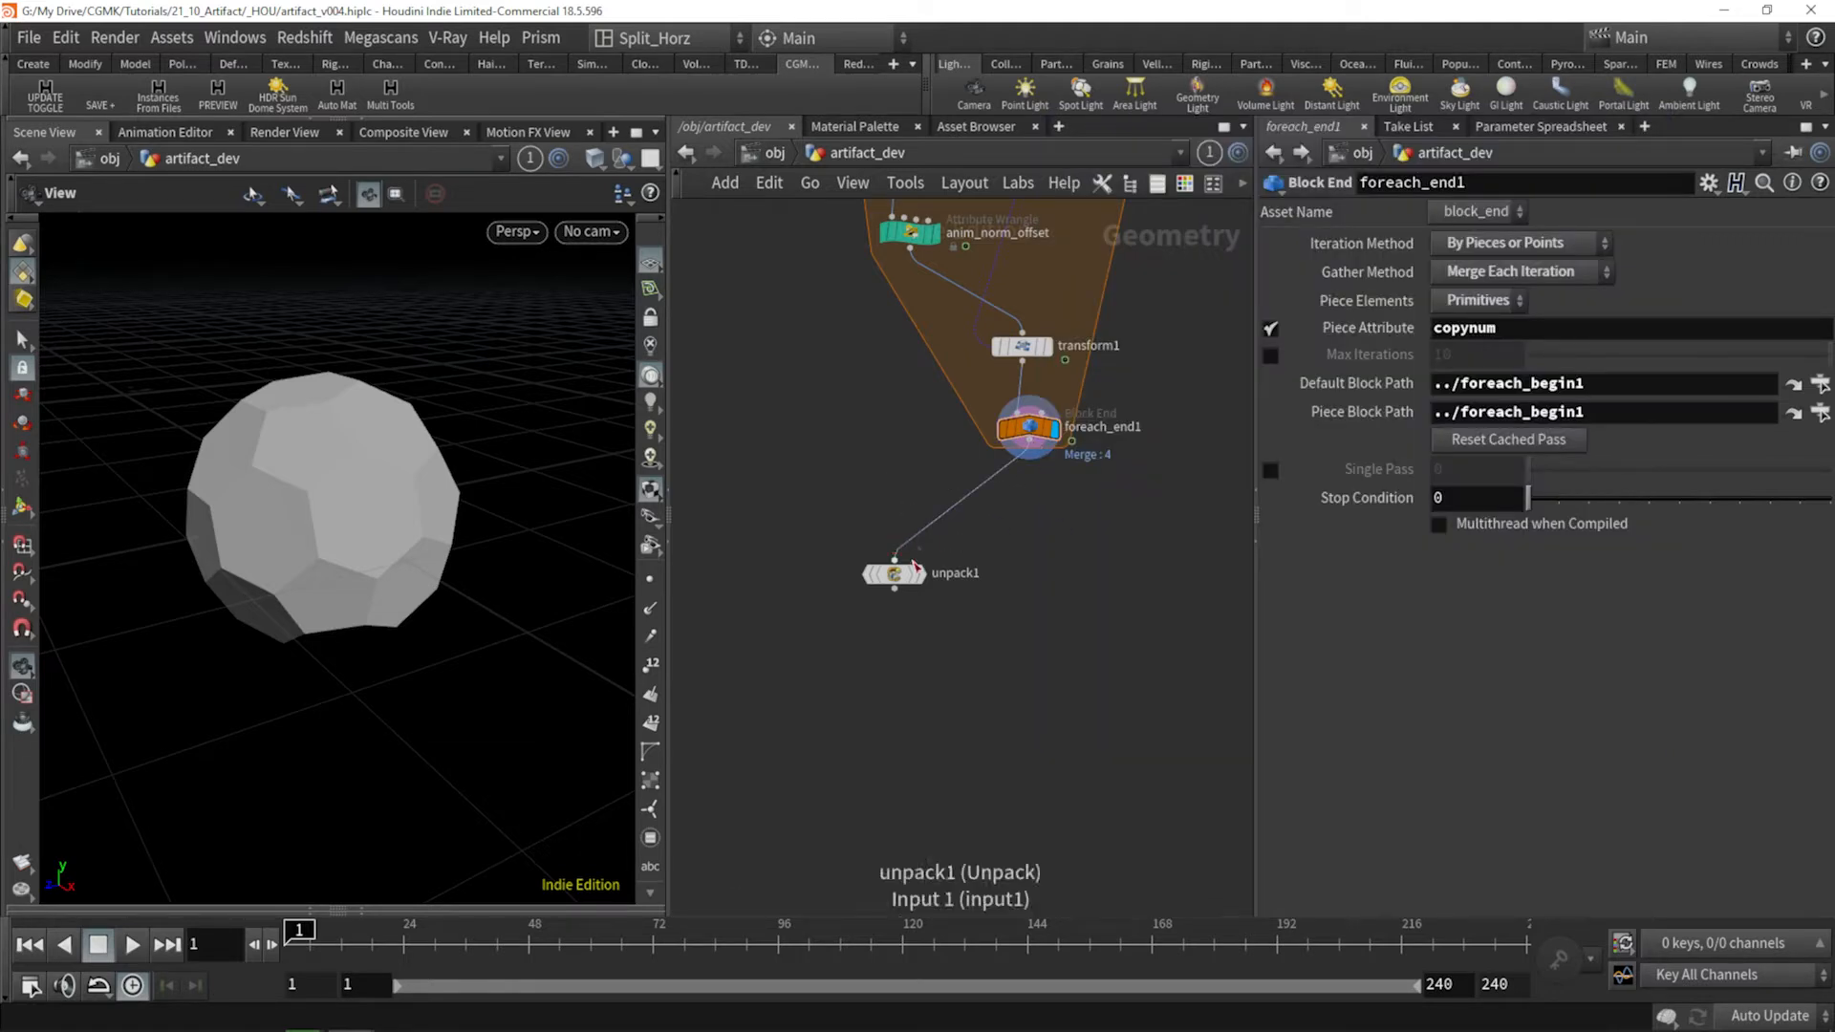
pyautogui.moveTo(895, 574); pyautogui.dragTo(955, 565)
# Display the Unpack node's output and scrub the timeline to frame 85 to examine the spread-out pieces.
pyautogui.moveTo(752, 946); pyautogui.dragTo(642, 952)
pyautogui.moveTo(287, 447); pyautogui.dragTo(279, 368, button='right')
pyautogui.moveTo(279, 368); pyautogui.dragTo(296, 382)
pyautogui.moveTo(656, 948); pyautogui.dragTo(731, 947)
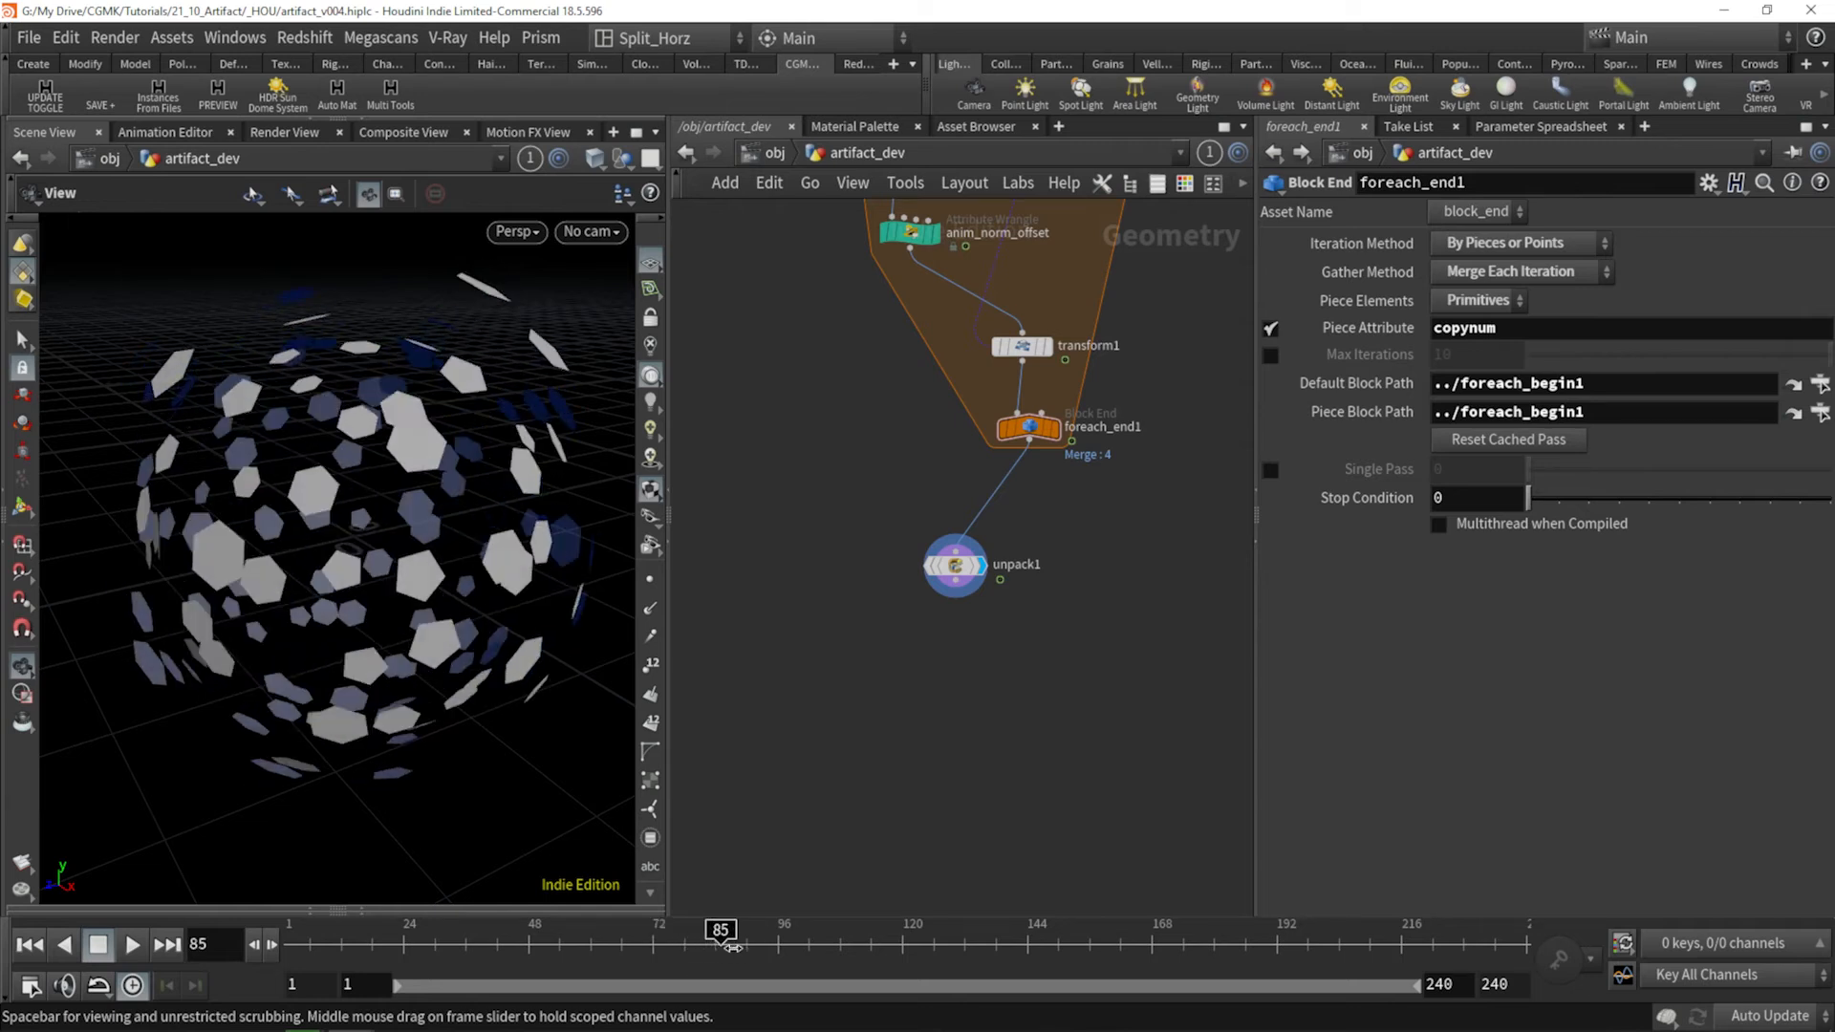
pyautogui.moveTo(372, 516); pyautogui.dragTo(393, 506)
# Align the Unpack node directly under foreach_end1 and inspect its geometry information.
pyautogui.moveTo(961, 573); pyautogui.dragTo(1027, 531)
pyautogui.moveTo(1028, 530); pyautogui.dragTo(1111, 517, button='middle')
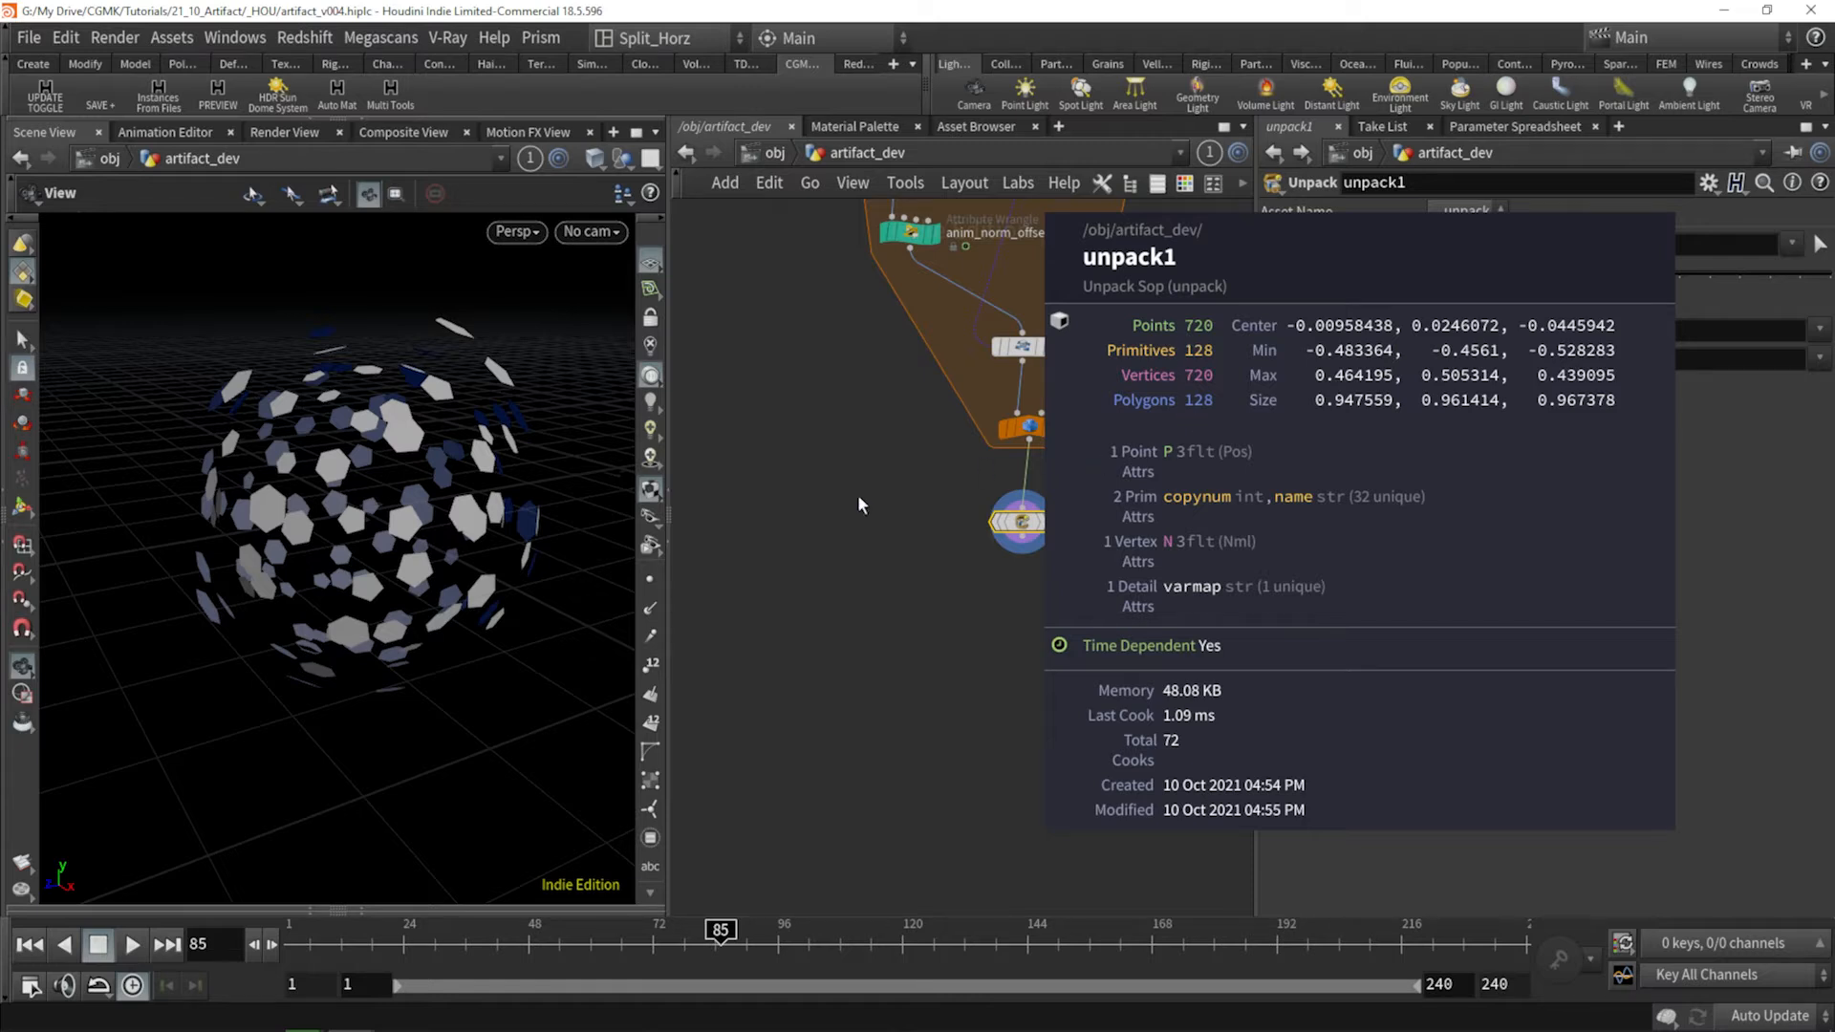
pyautogui.moveTo(910, 473); pyautogui.dragTo(829, 522, button='middle')
pyautogui.moveTo(1026, 517); pyautogui.dragTo(1034, 506)
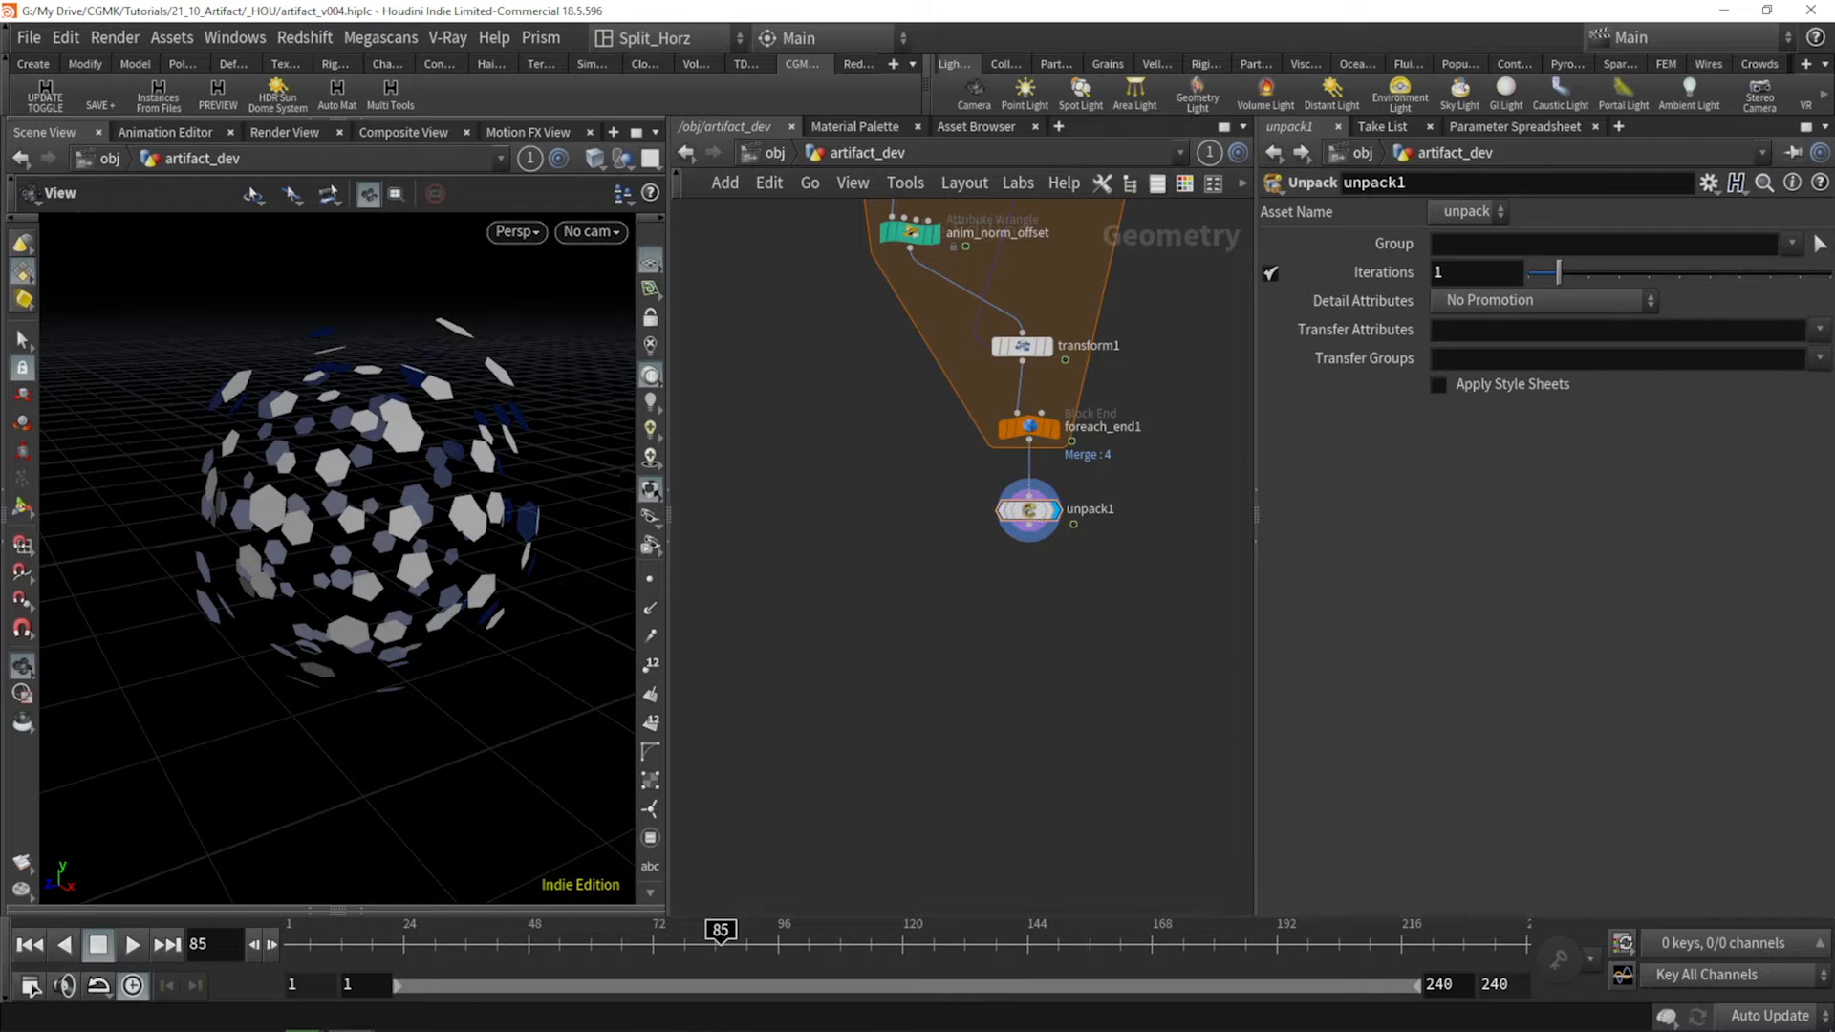
# Add a PolyExtrude node below the Unpack node and connect it to the Unpack output.
pyautogui.moveTo(956, 599); pyautogui.dragTo(933, 507, button='middle')
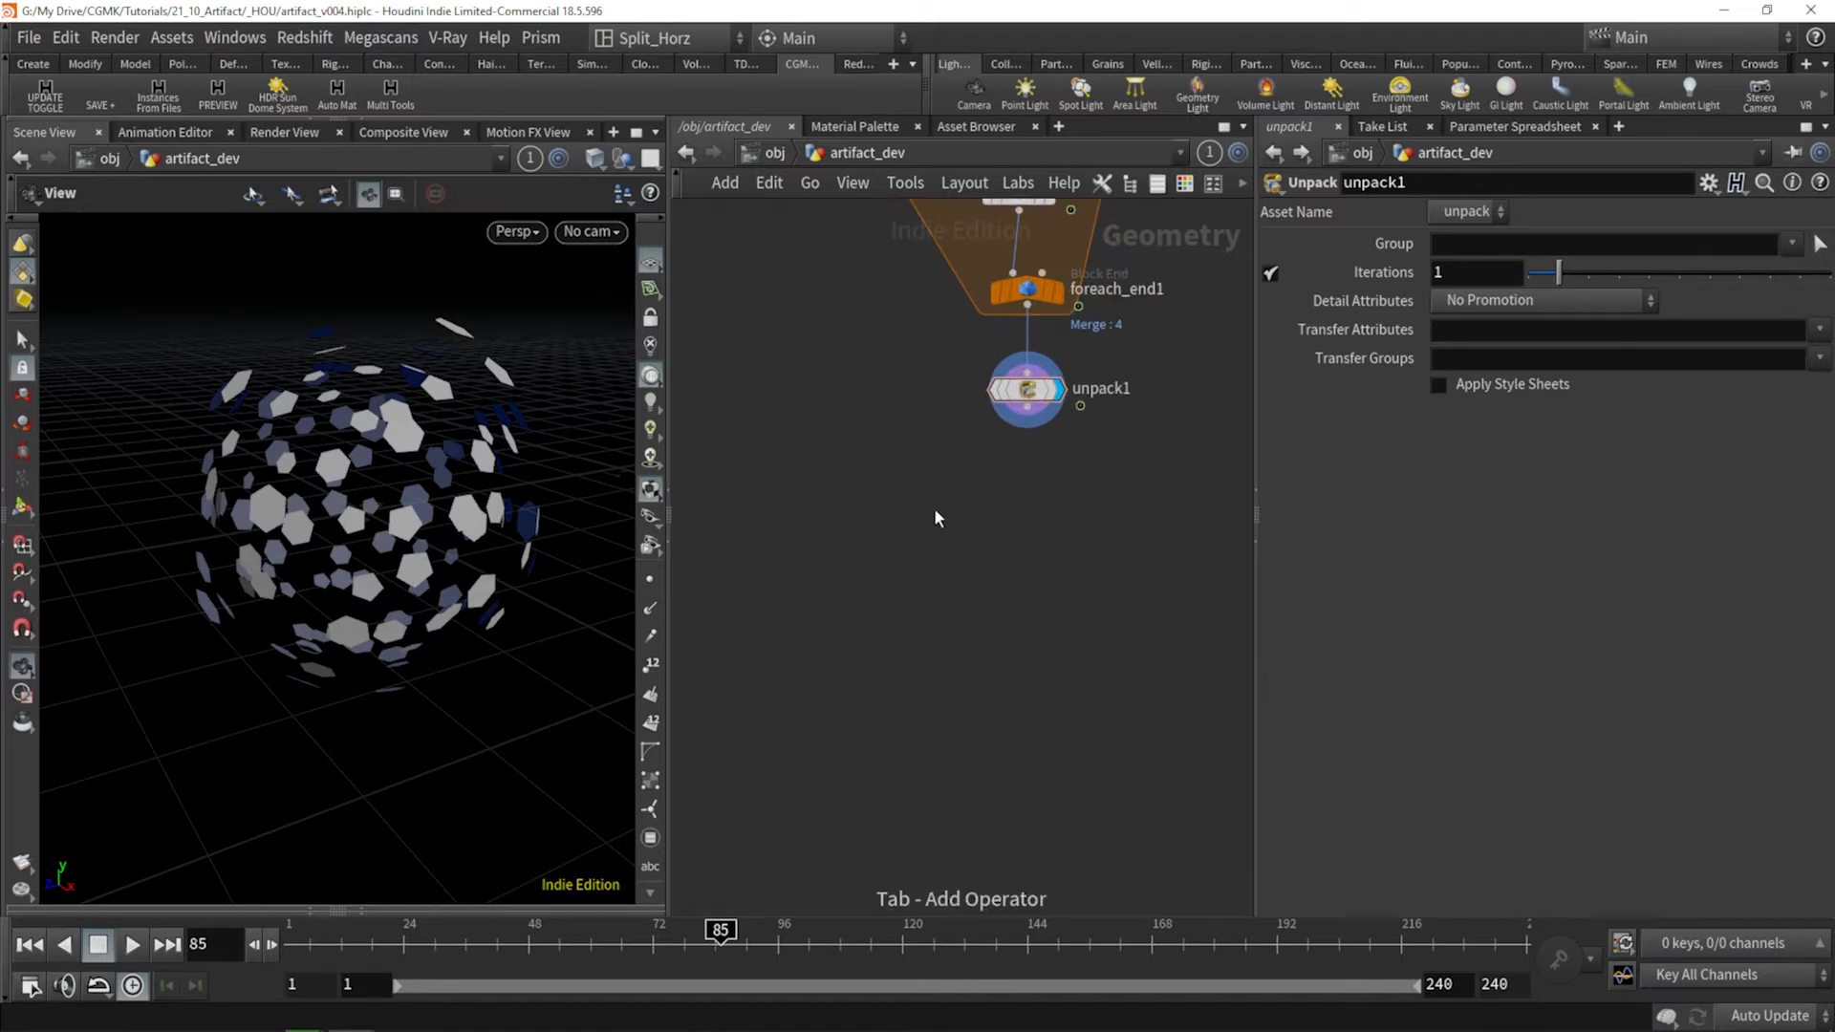
pyautogui.press('Tab')
pyautogui.write('poly')
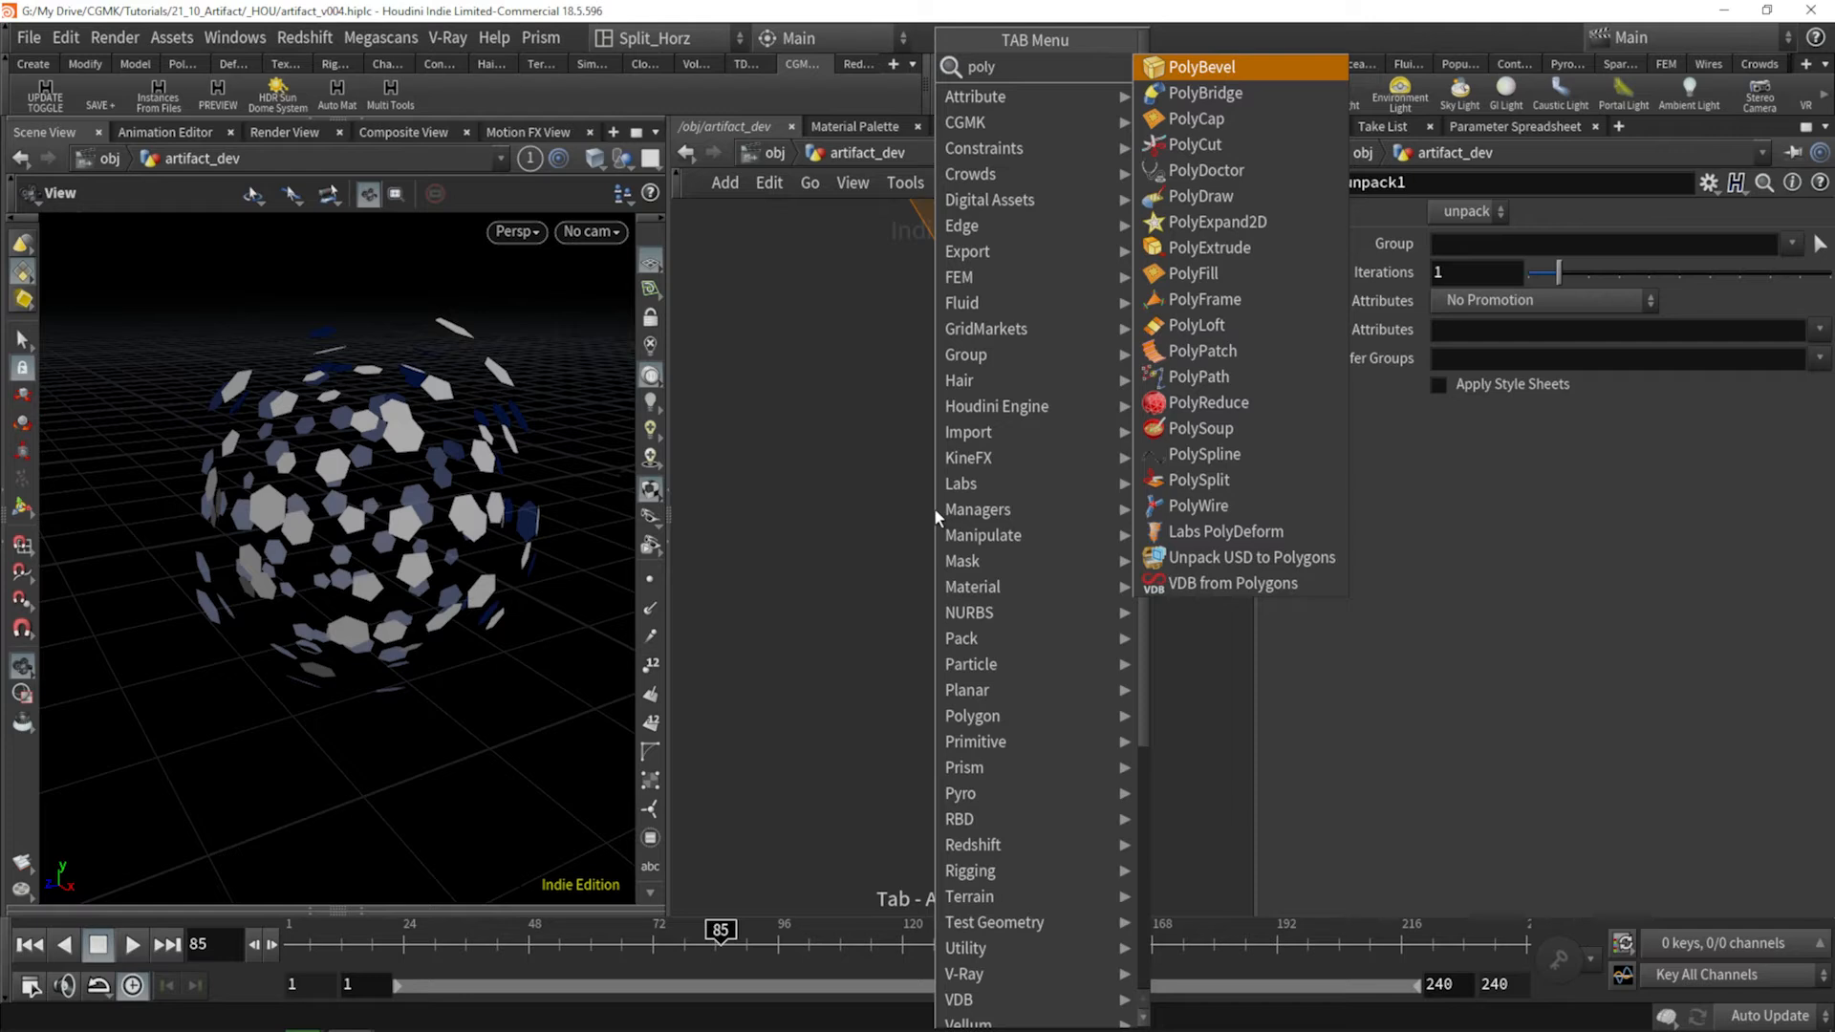
pyautogui.write('ex')
pyautogui.press('Return')
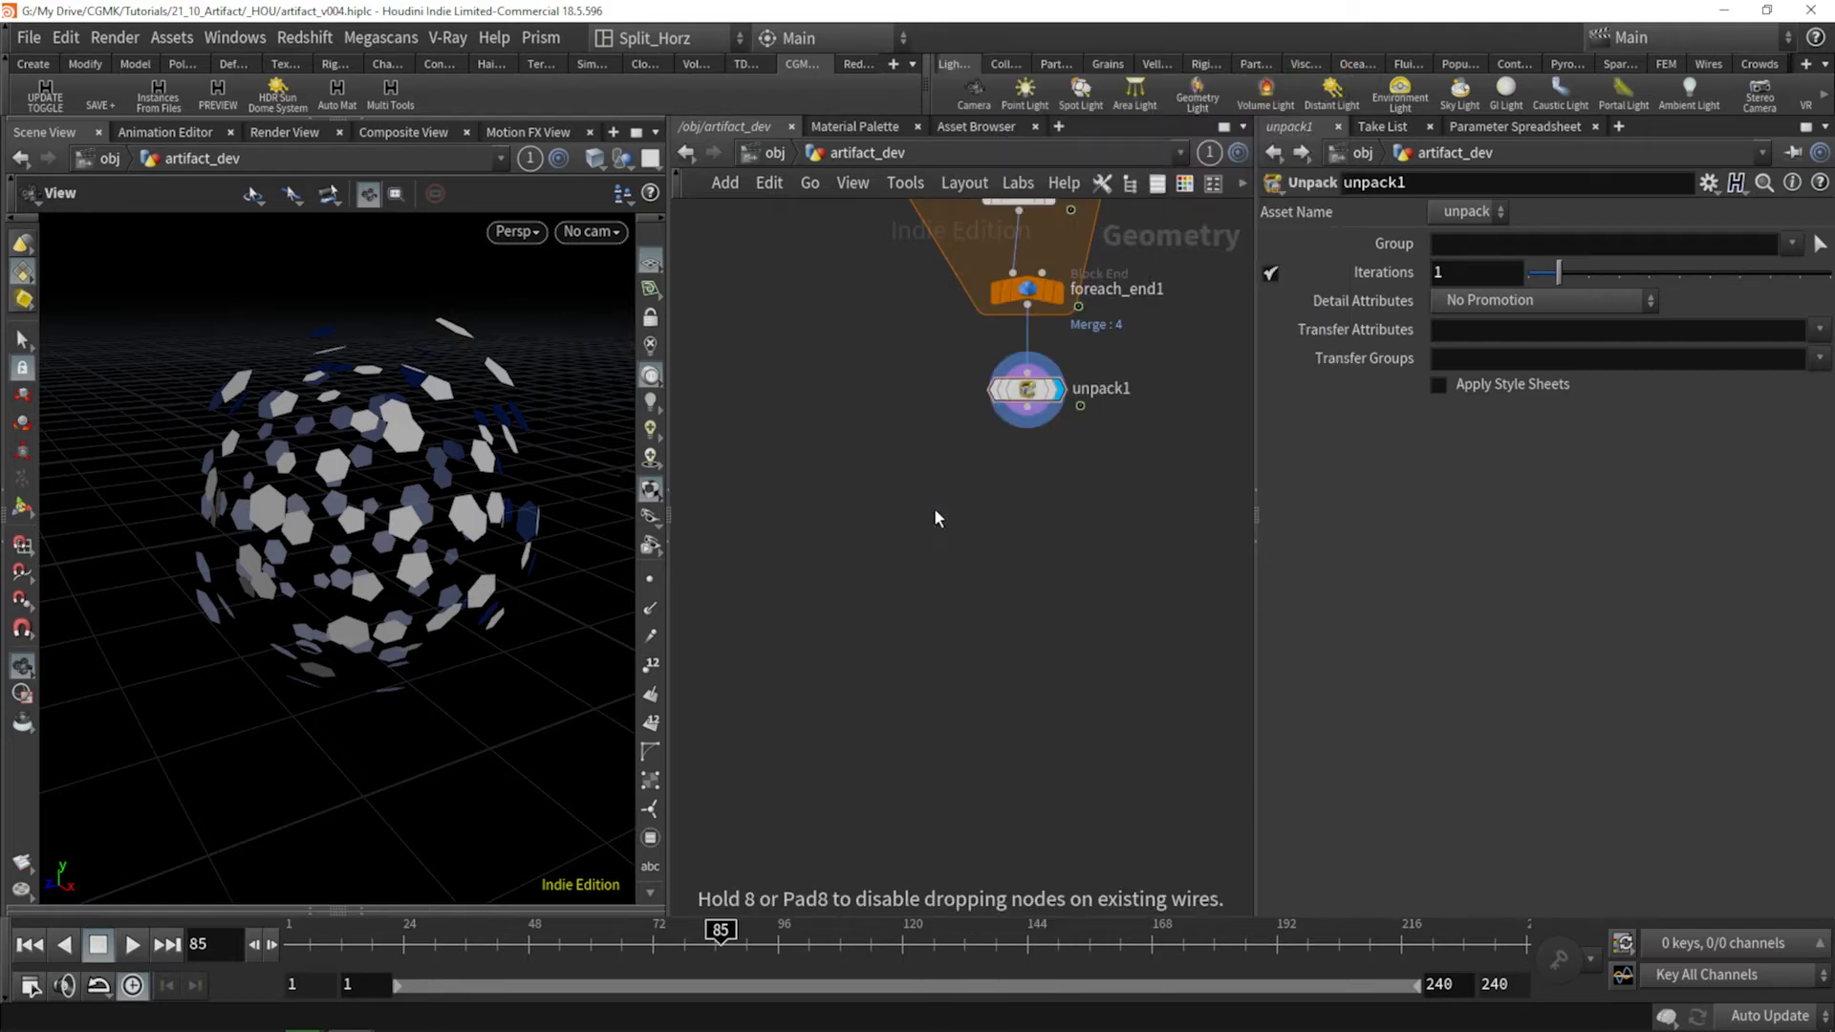
pyautogui.click(935, 516)
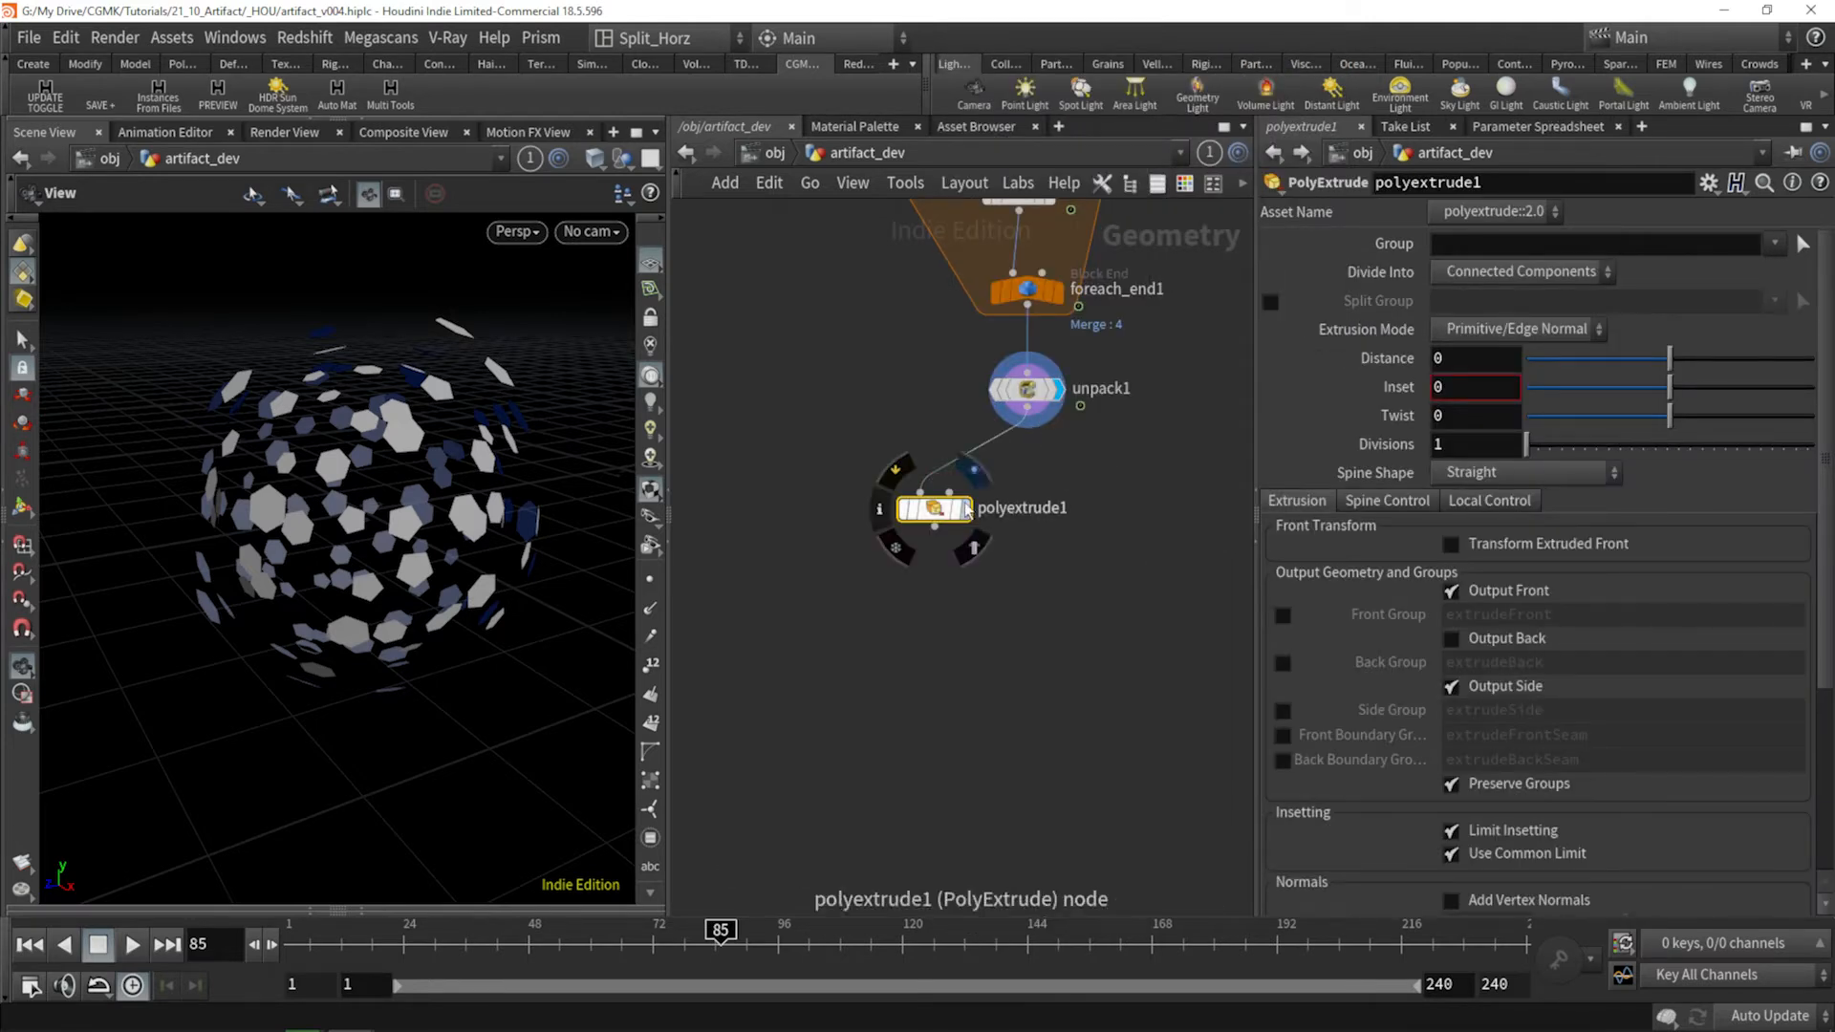
# Display the PolyExtrude result and return the timeline to frame 1 to examine the closed sphere.
pyautogui.moveTo(659, 940); pyautogui.dragTo(289, 941)
pyautogui.moveTo(434, 449); pyautogui.dragTo(491, 390, button='right')
pyautogui.moveTo(492, 390); pyautogui.dragTo(324, 455, button='middle')
pyautogui.moveTo(324, 455)
pyautogui.mouseDown()
pyautogui.moveTo(336, 435)
pyautogui.moveTo(344, 455)
pyautogui.mouseUp()
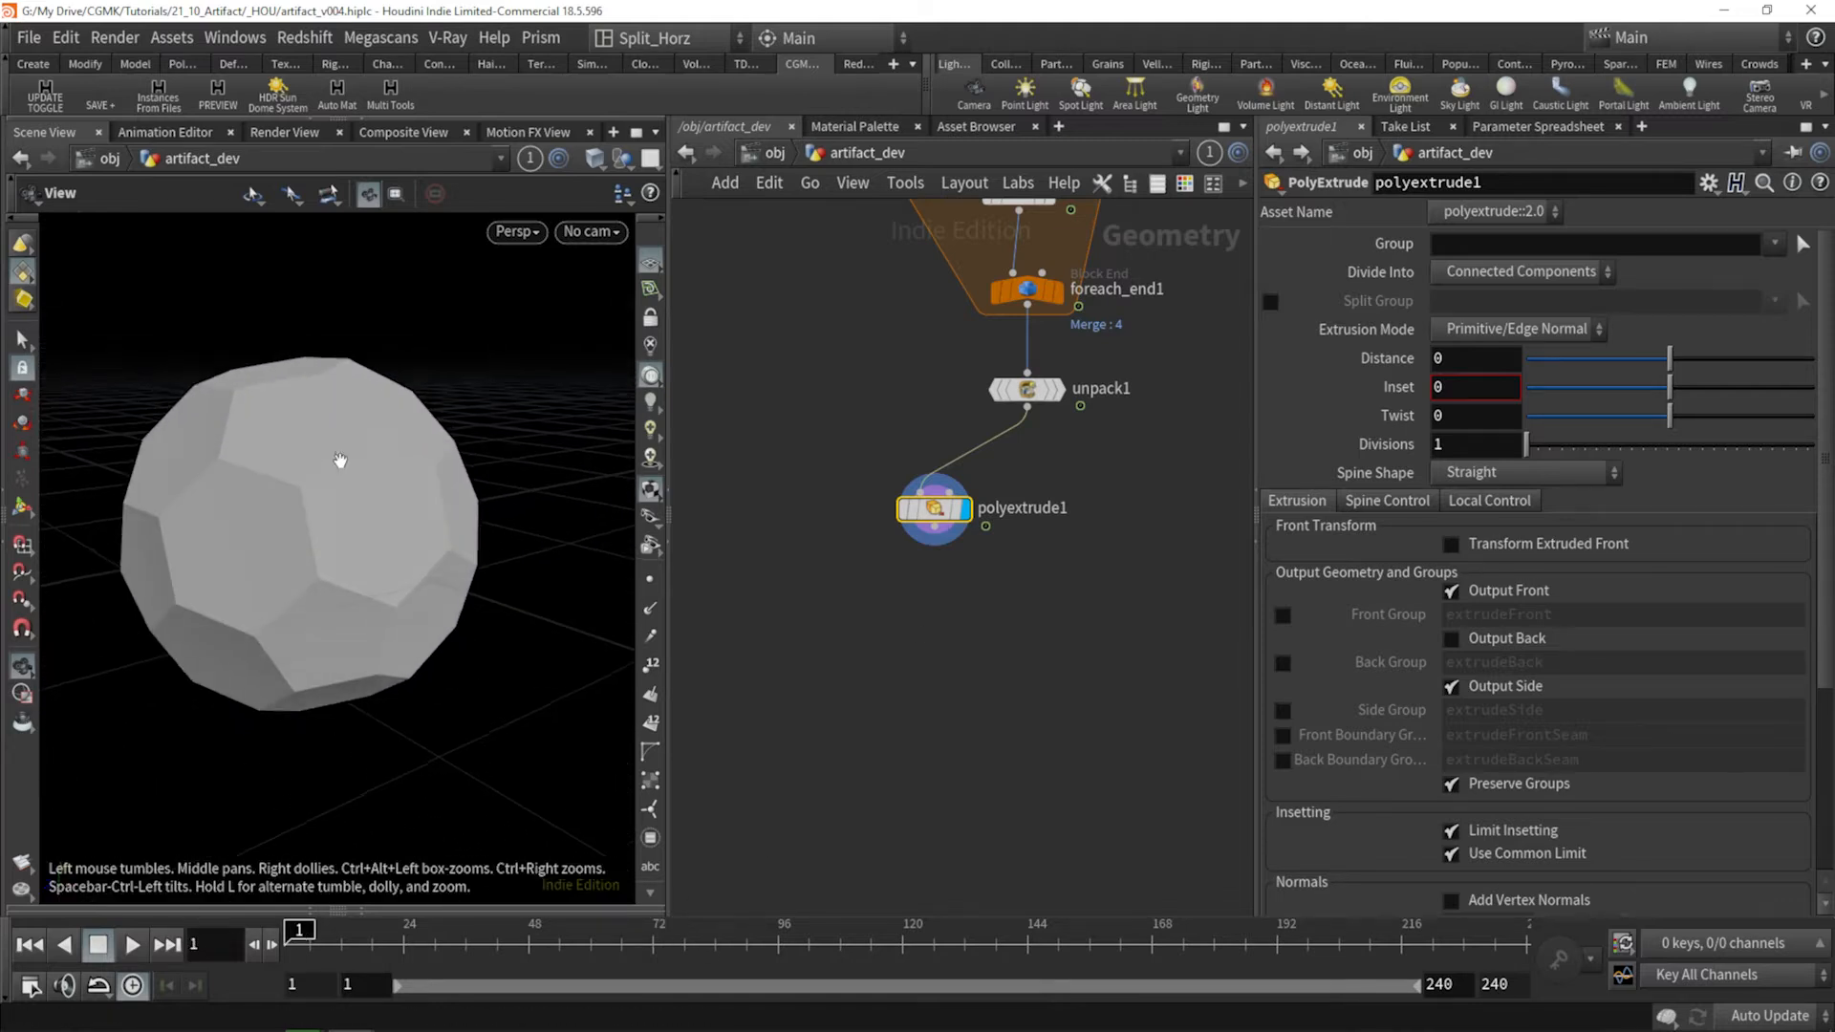
pyautogui.moveTo(334, 488); pyautogui.dragTo(362, 467, button='middle')
pyautogui.moveTo(362, 467); pyautogui.dragTo(357, 479)
# Set the inset of polyextrude1 to 0.001.
pyautogui.scroll(-4, 889, 398)
pyautogui.moveTo(889, 397); pyautogui.dragTo(917, 712, button='middle')
pyautogui.scroll(-2, 914, 590)
pyautogui.moveTo(1110, 468); pyautogui.dragTo(1121, 605, button='middle')
pyautogui.scroll(5, 1067, 276)
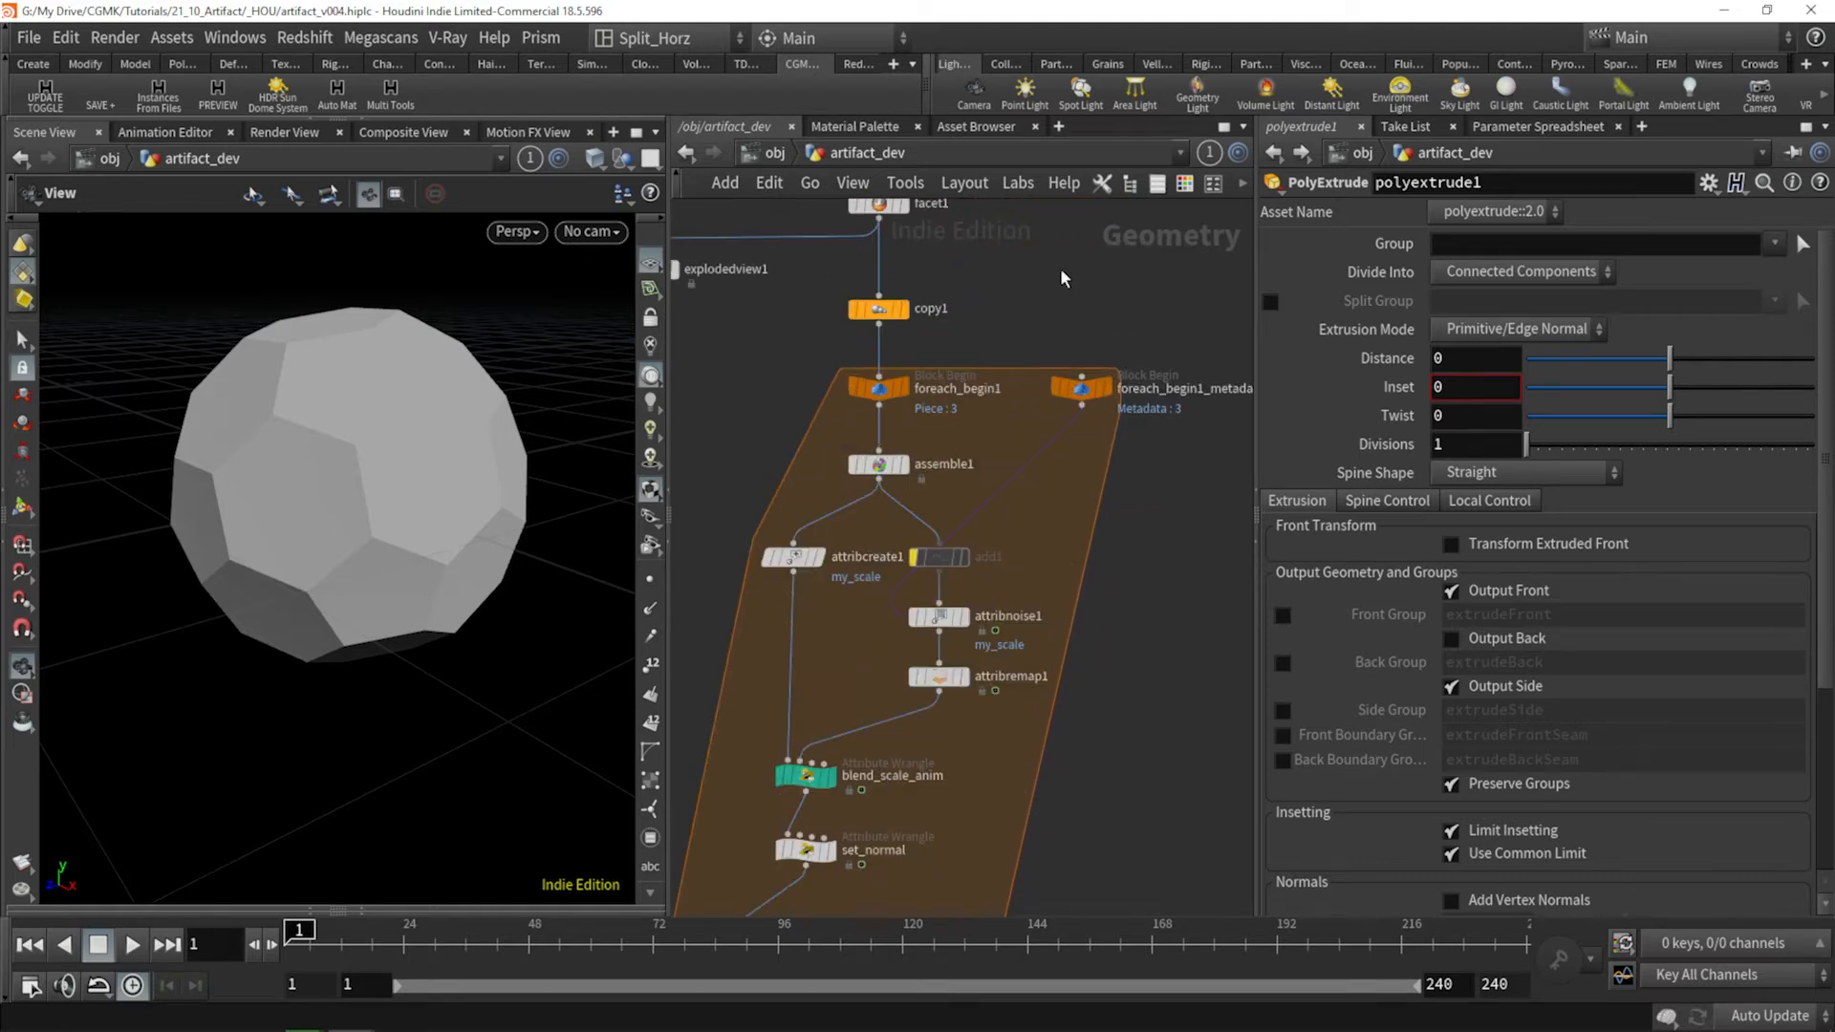
pyautogui.press('f')
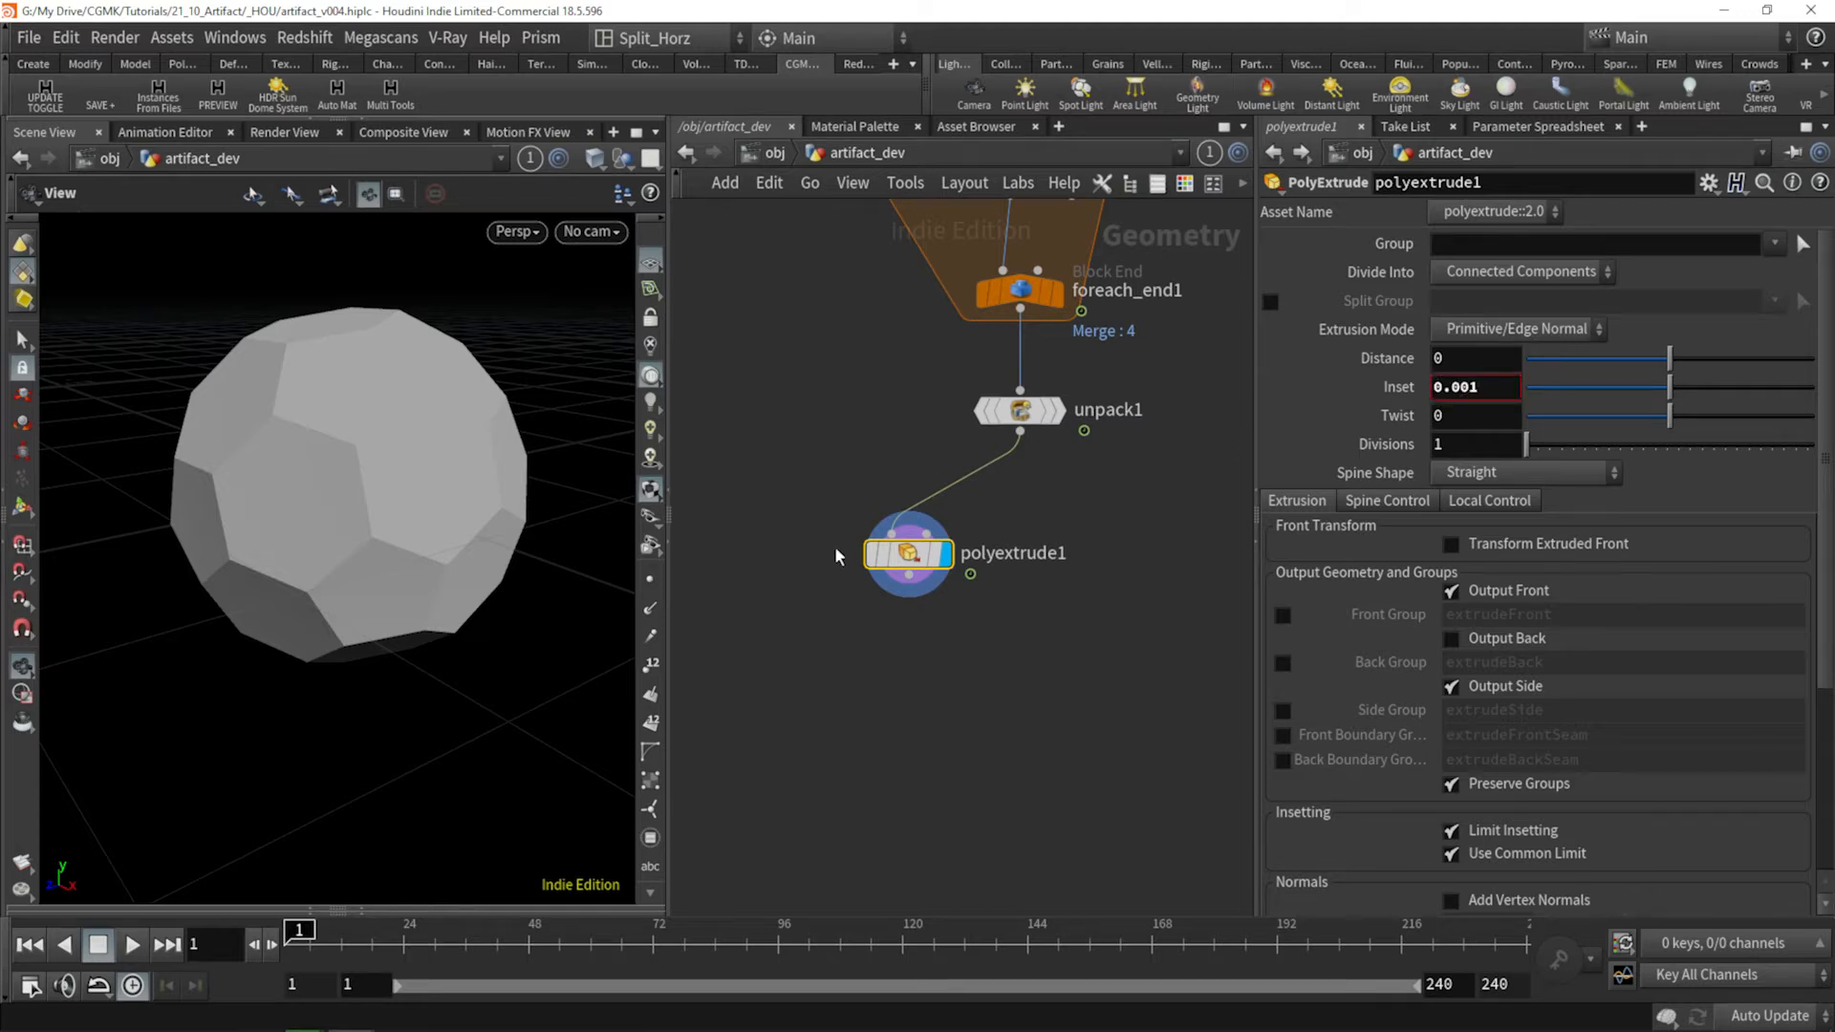
pyautogui.moveTo(918, 562); pyautogui.dragTo(900, 552)
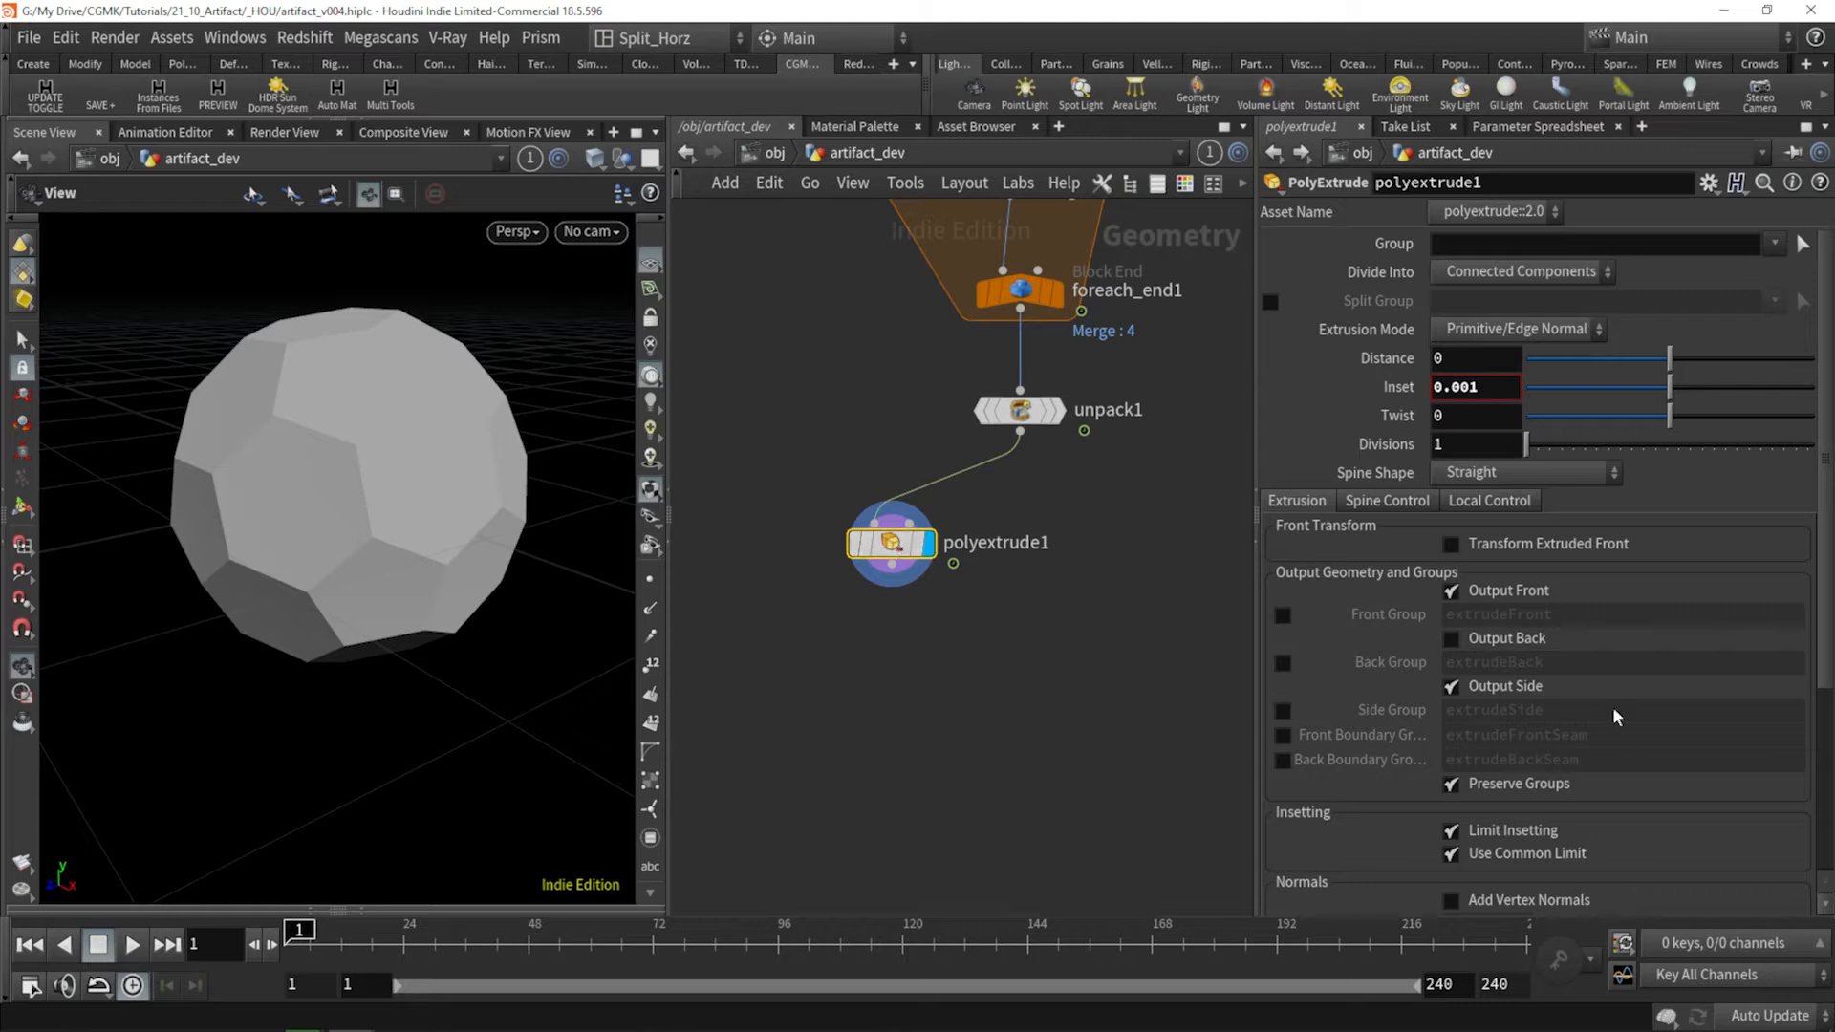
# Turn off Output Front on polyextrude1 so only the inset borders remain, and tidy the node's position.
pyautogui.click(1537, 593)
pyautogui.moveTo(459, 430); pyautogui.dragTo(296, 430)
pyautogui.moveTo(295, 430); pyautogui.dragTo(328, 472, button='right')
pyautogui.moveTo(328, 472); pyautogui.dragTo(331, 467)
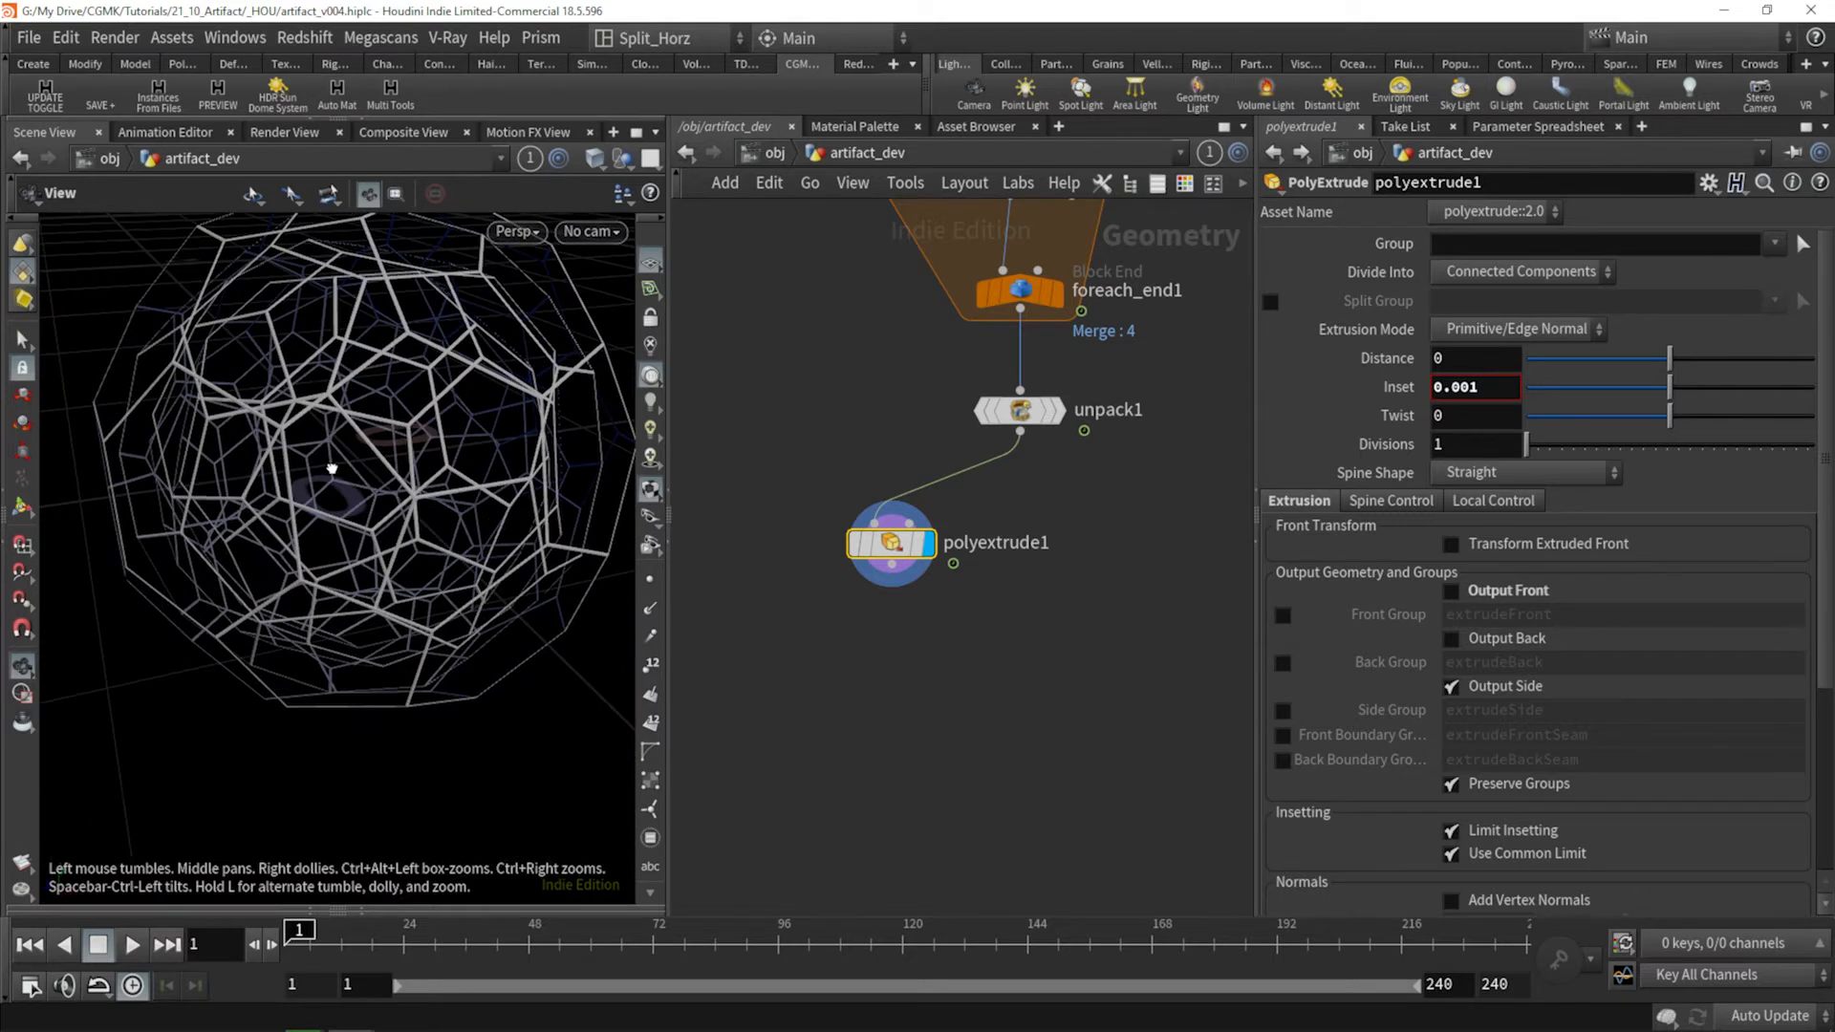
pyautogui.moveTo(894, 548); pyautogui.dragTo(855, 541)
pyautogui.moveTo(876, 630); pyautogui.dragTo(935, 615, button='middle')
pyautogui.moveTo(915, 542); pyautogui.dragTo(892, 539)
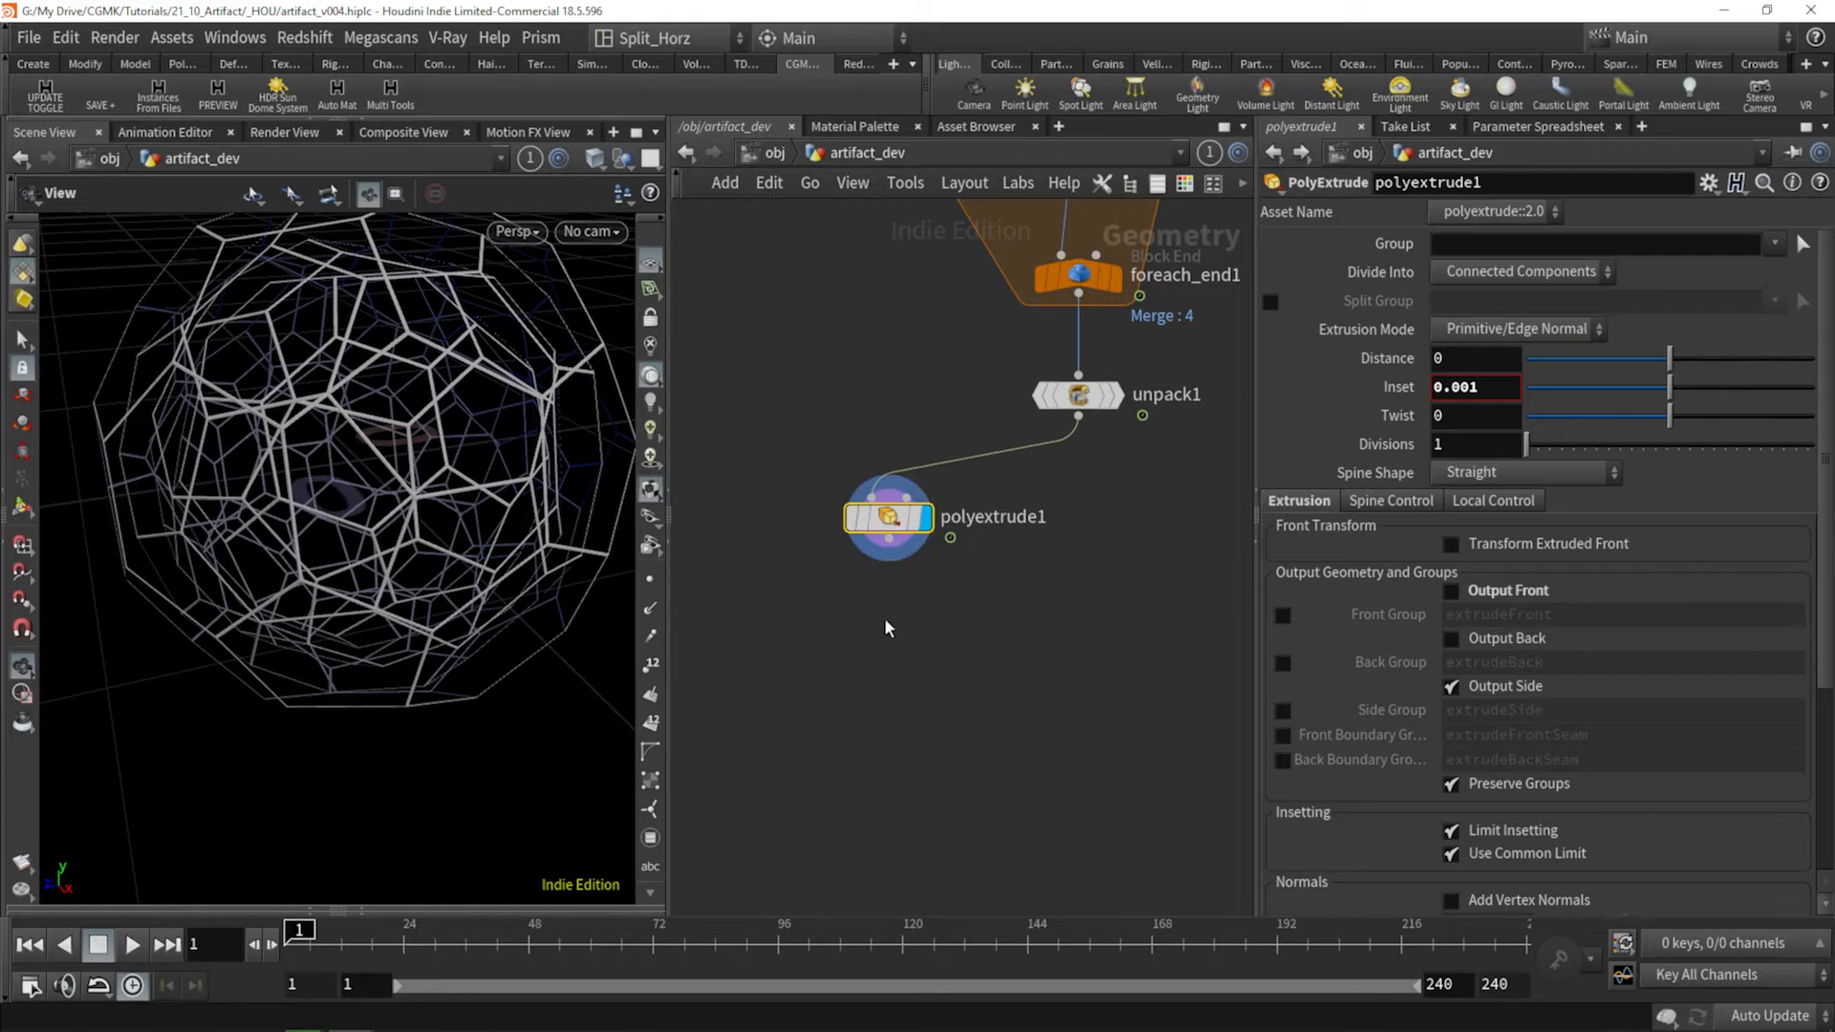
# Add a second PolyExtrude node below polyextrude1, connect it to polyextrude1's output and display it.
pyautogui.press('Tab')
pyautogui.write('polyext')
pyautogui.press('Return')
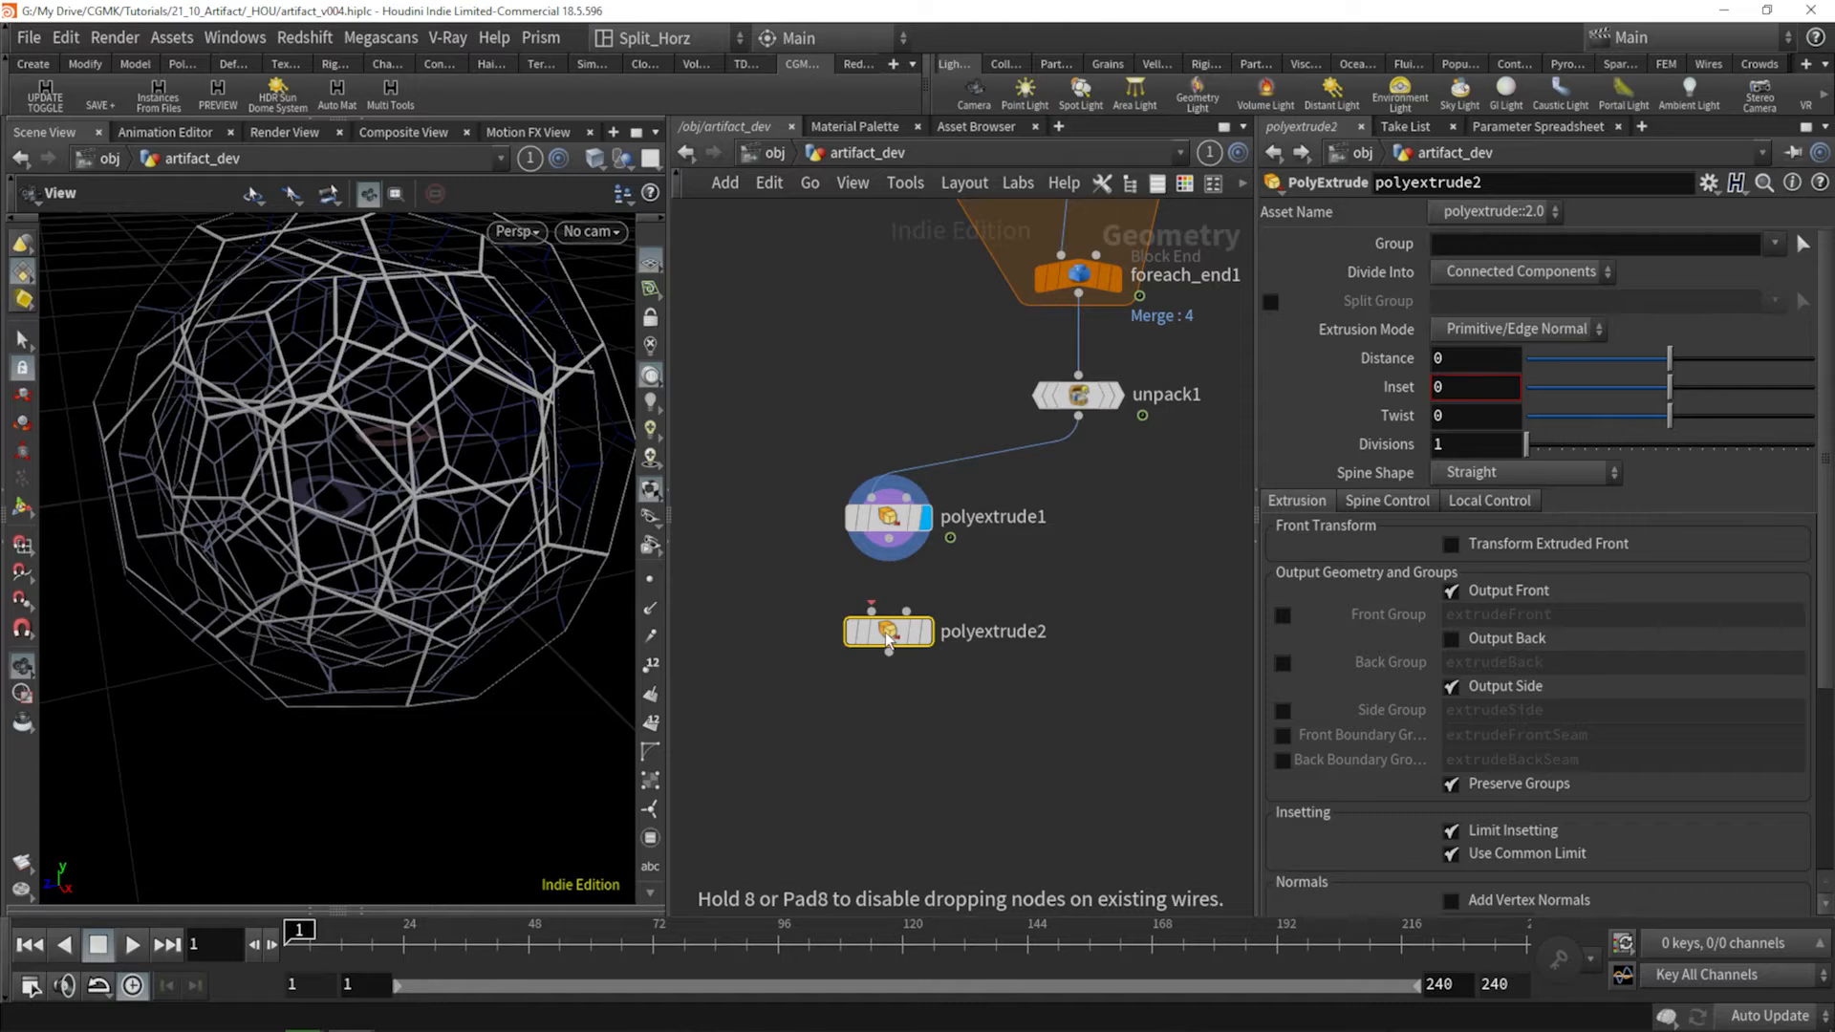
pyautogui.click(888, 631)
pyautogui.moveTo(883, 549); pyautogui.dragTo(908, 639)
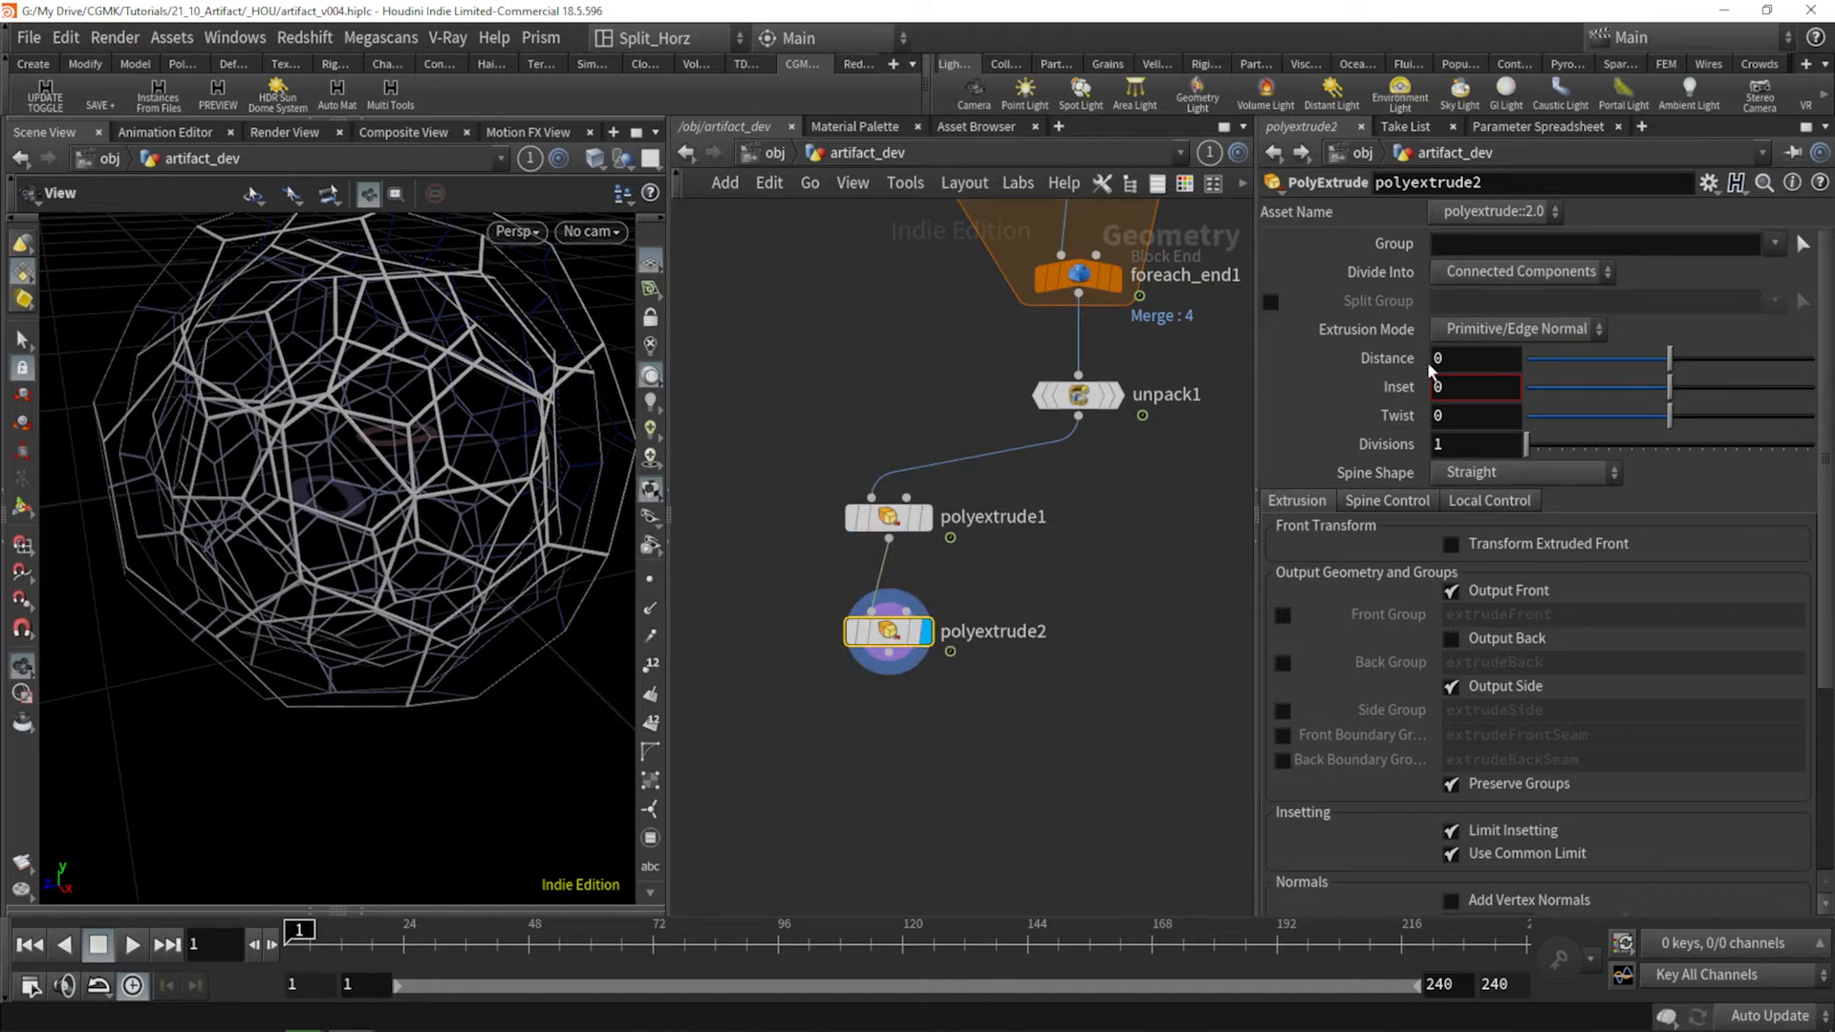
# Set the distance of polyextrude2 to 0.002 and turn on Output Back.
pyautogui.write('0.00')
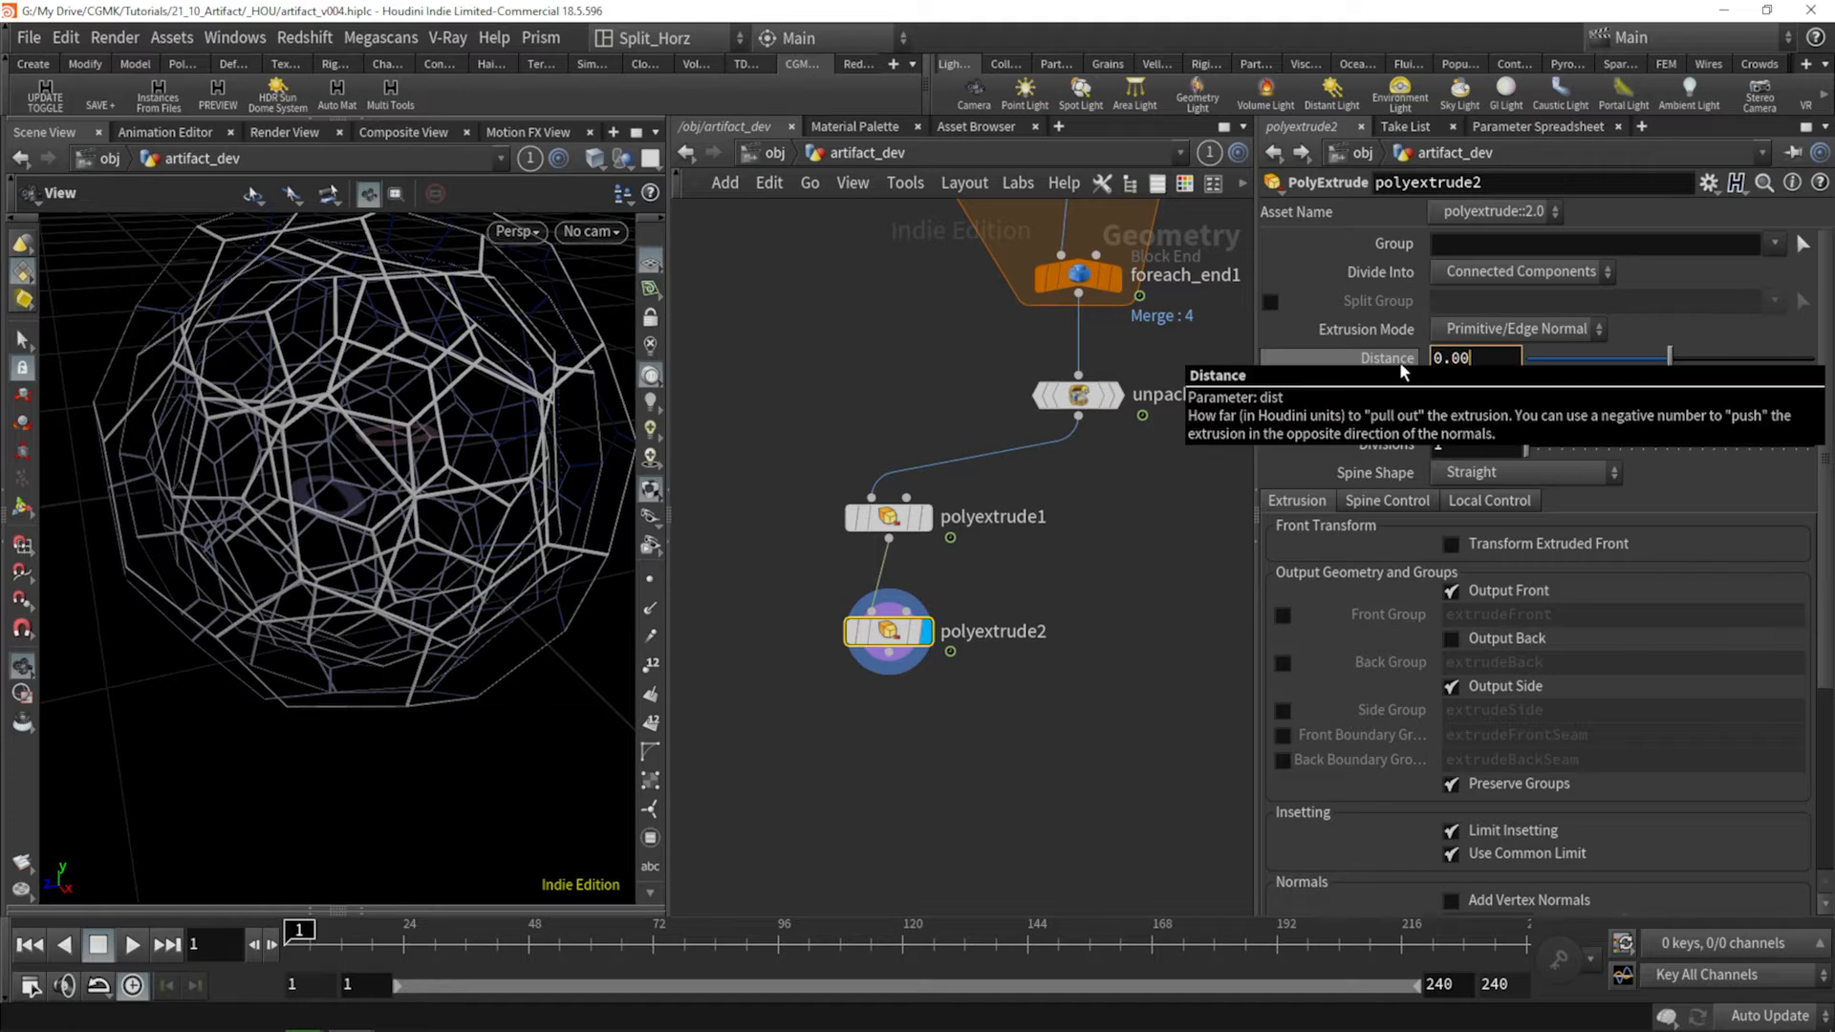
pyautogui.write('2')
pyautogui.press('Return')
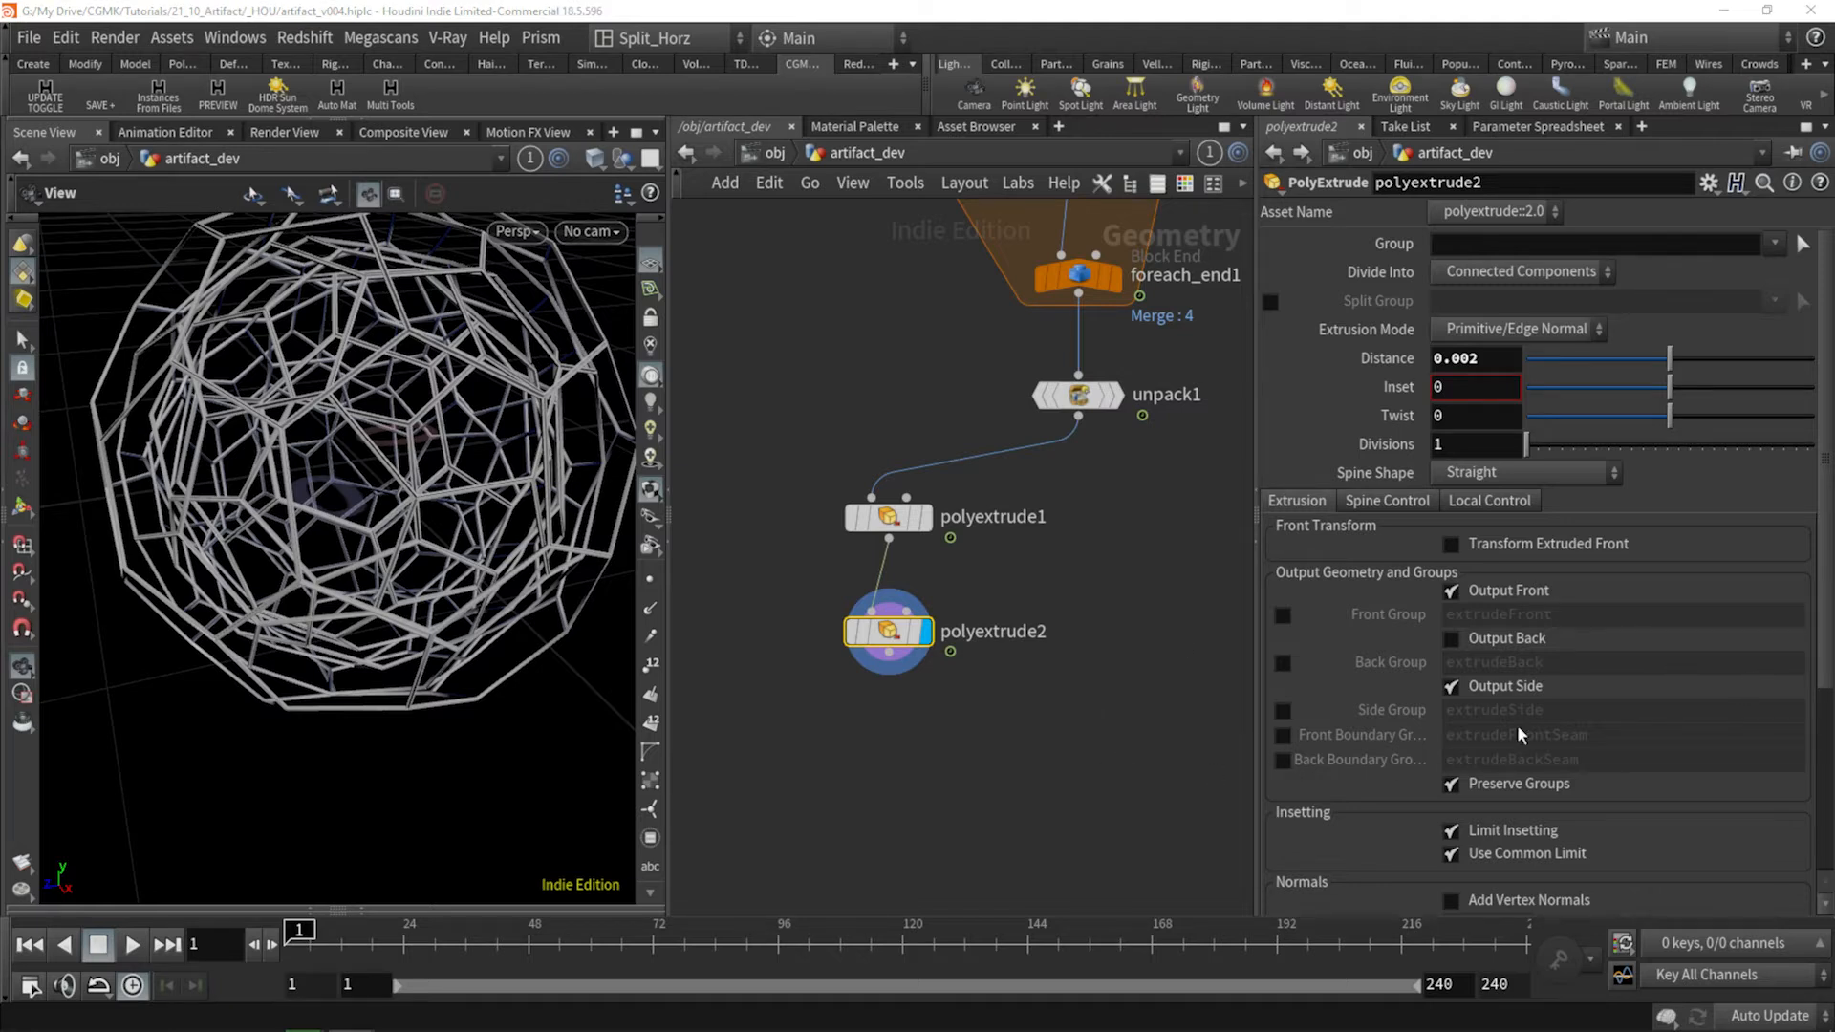
pyautogui.click(1515, 635)
pyautogui.moveTo(449, 622); pyautogui.dragTo(496, 659)
# Scrub the timeline to frame 73 and examine the thickened outlines as the pieces separate.
pyautogui.moveTo(325, 936); pyautogui.dragTo(622, 932)
pyautogui.moveTo(445, 516); pyautogui.dragTo(410, 455)
pyautogui.moveTo(410, 455); pyautogui.dragTo(336, 586, button='right')
pyautogui.moveTo(335, 586); pyautogui.dragTo(329, 605)
pyautogui.moveTo(619, 951); pyautogui.dragTo(663, 976)
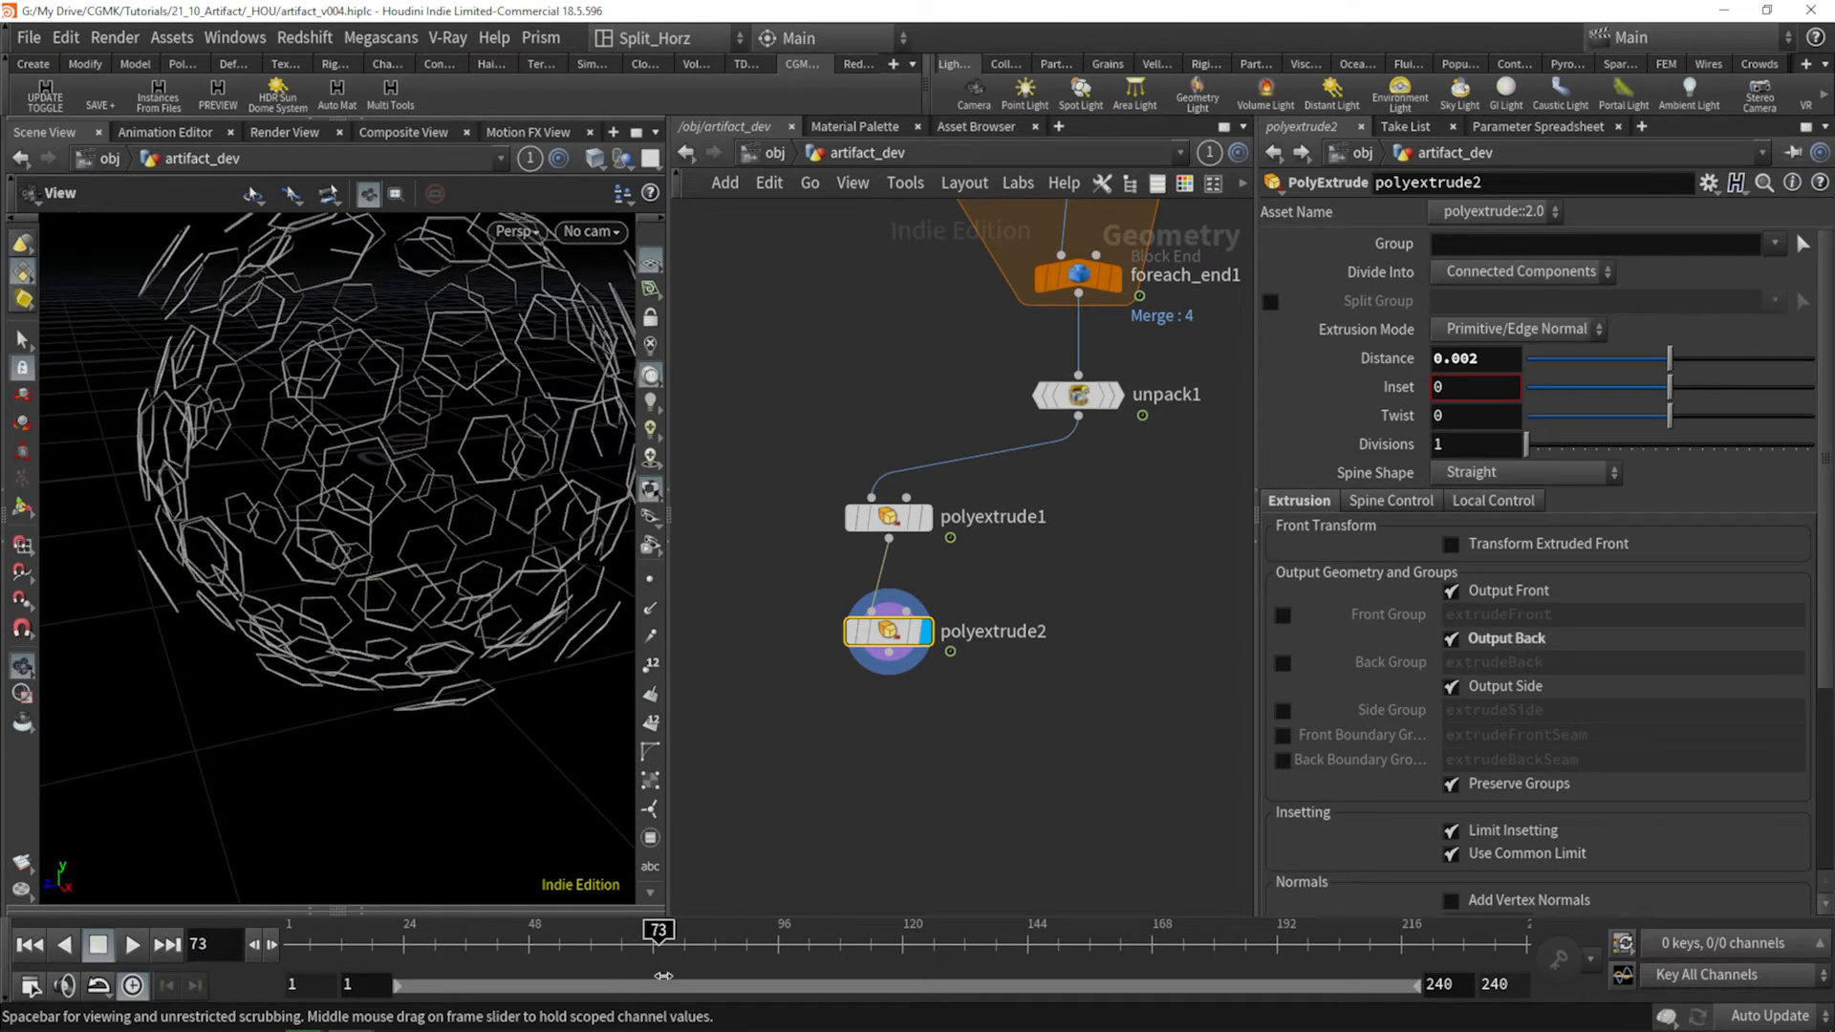
pyautogui.scroll(5, 430, 409)
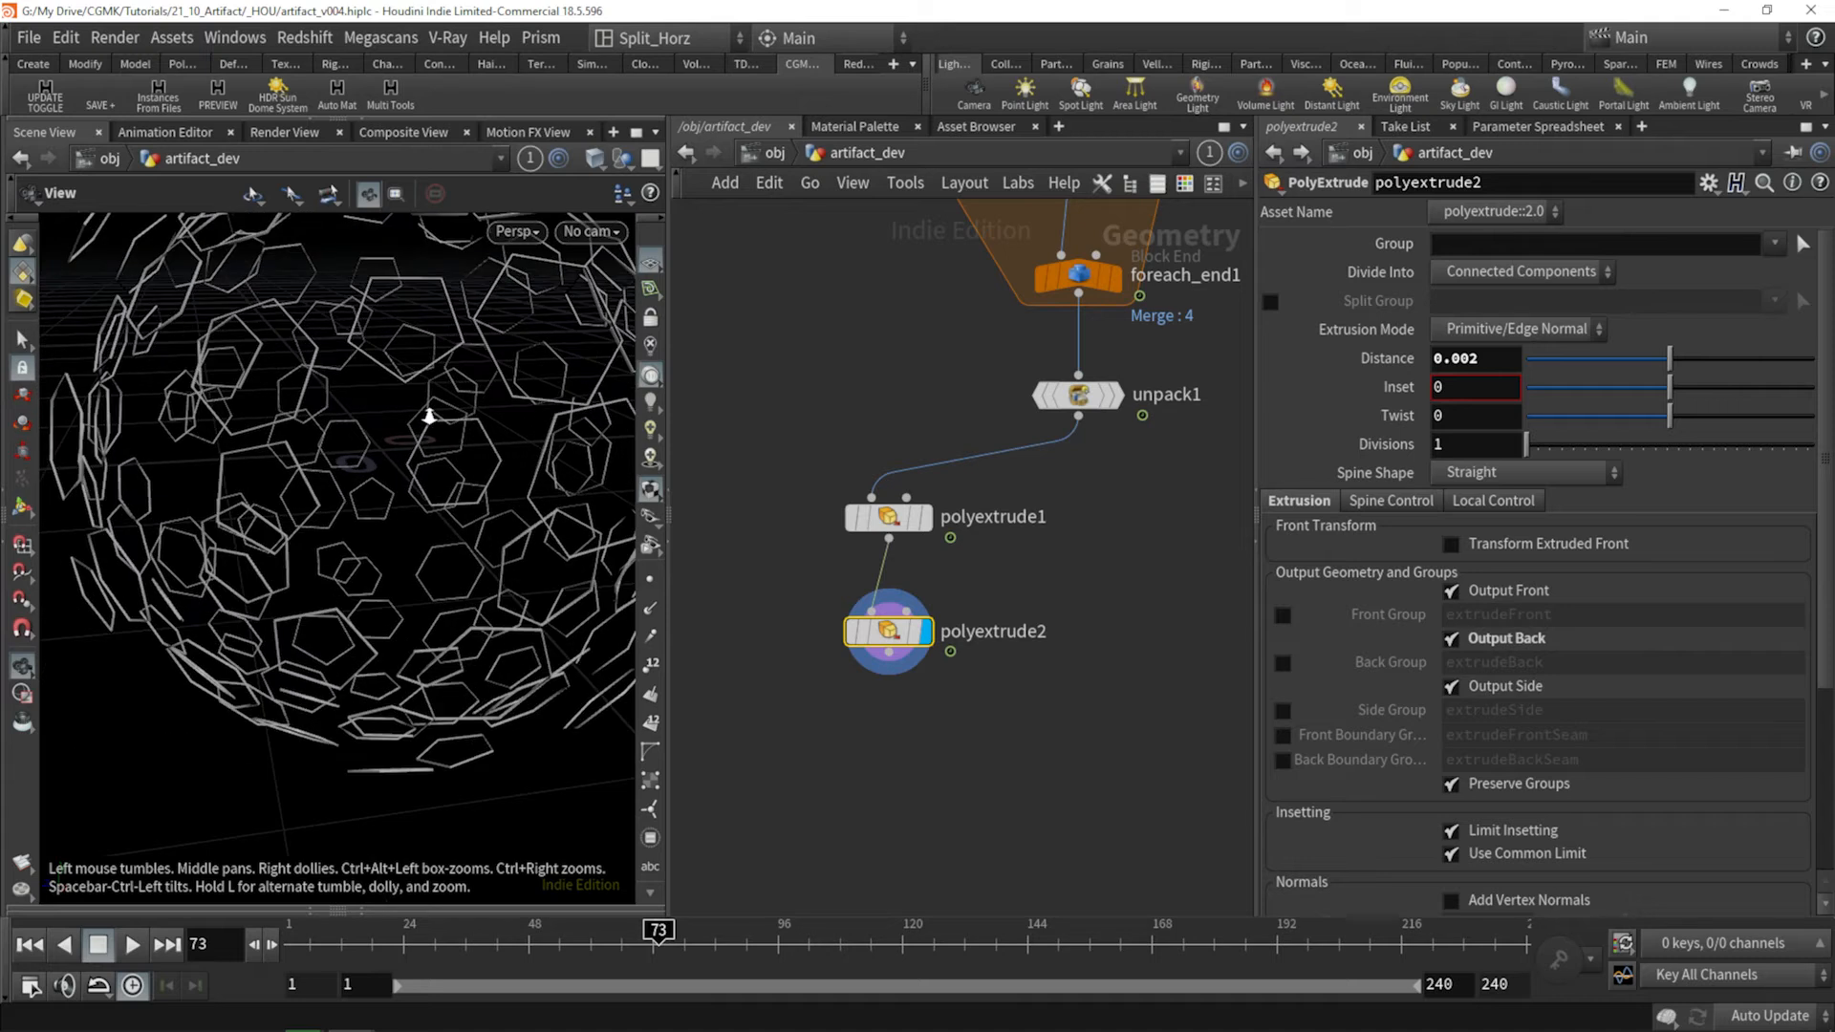
# Set the inset of polyextrude1 to 0.002 to widen the outlines.
pyautogui.click(889, 517)
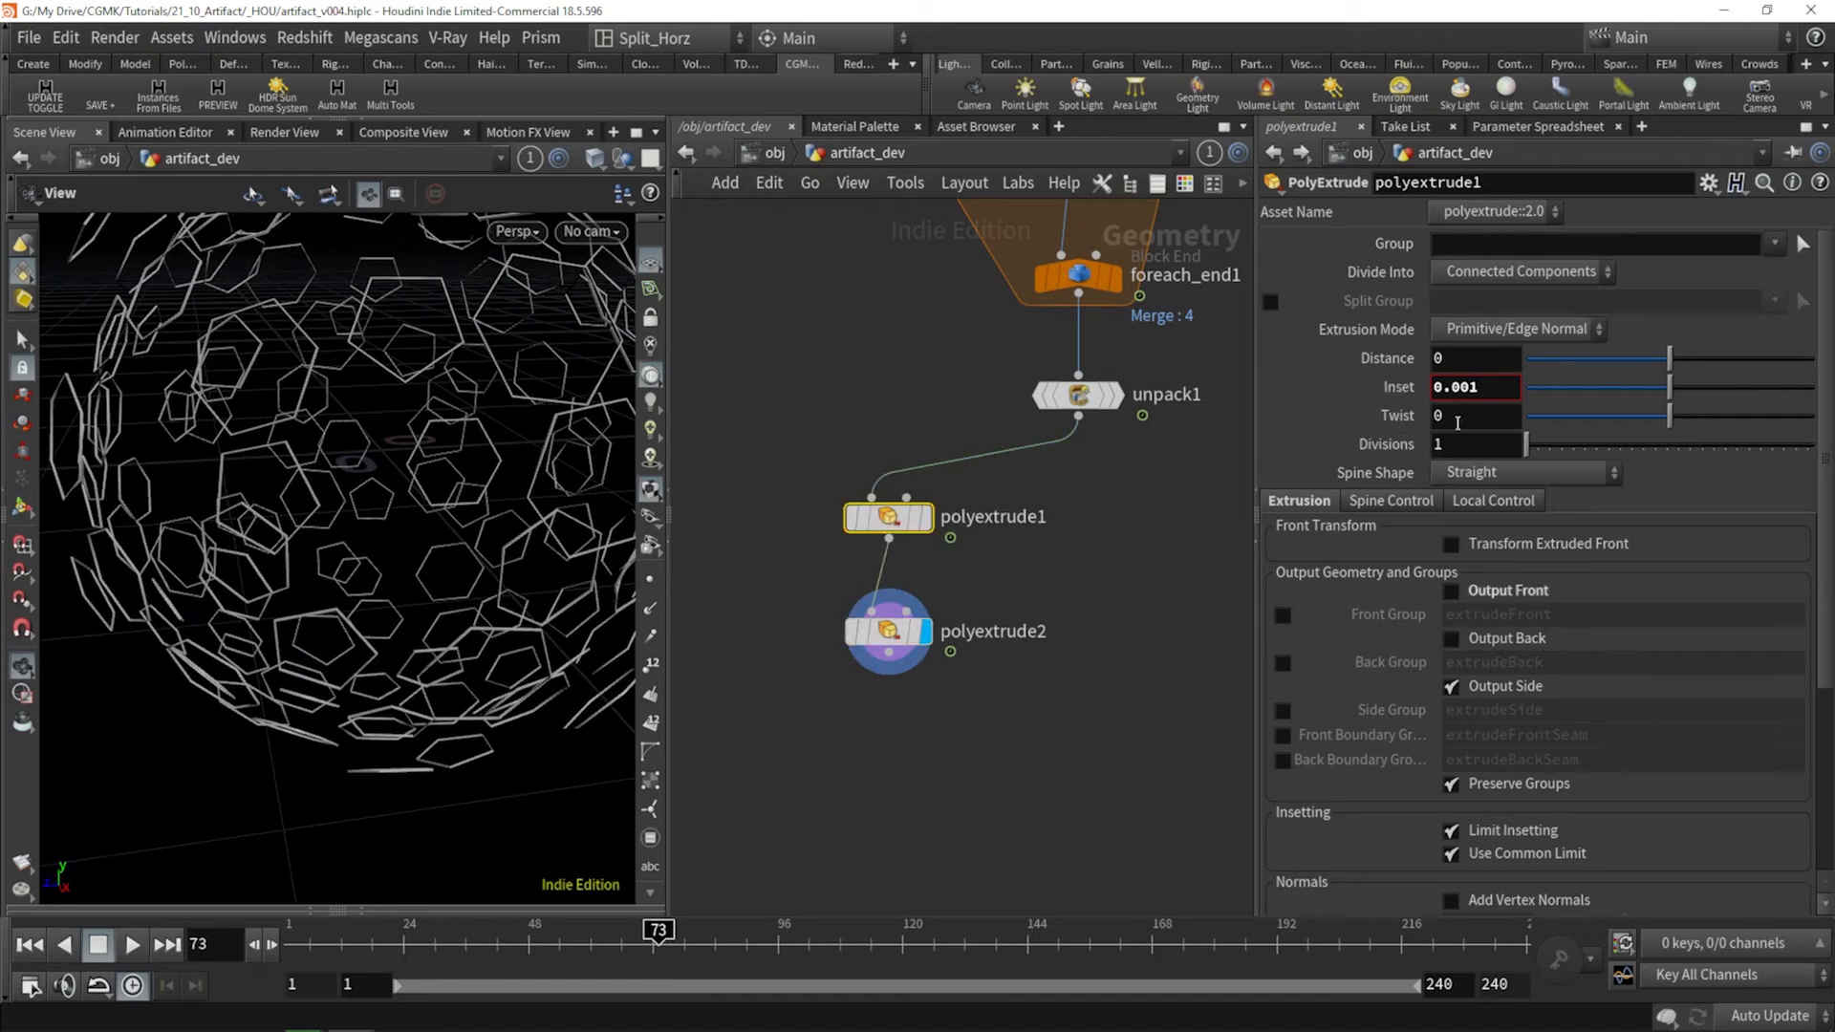
pyautogui.write('2')
pyautogui.press('Return')
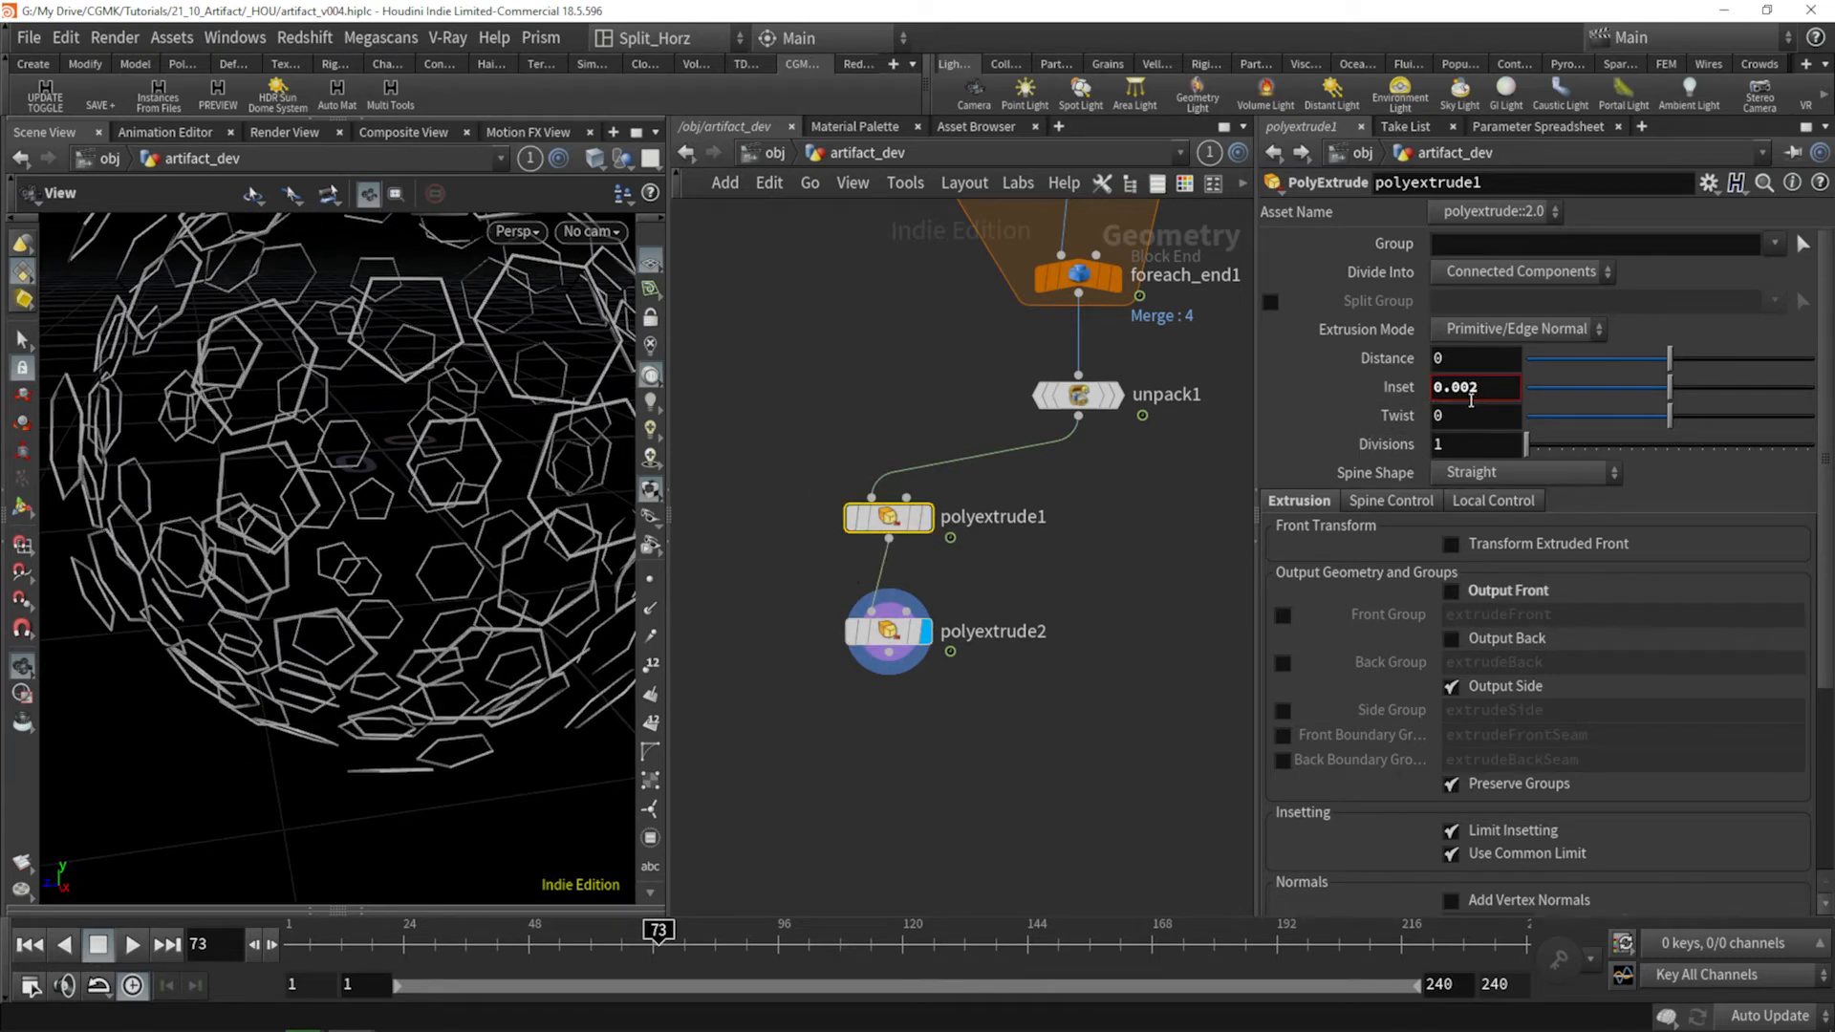
pyautogui.keyDown('alt'); pyautogui.moveTo(320, 496); pyautogui.dragTo(287, 553, button='right'); pyautogui.keyUp('alt')
pyautogui.keyDown('alt'); pyautogui.moveTo(287, 554); pyautogui.dragTo(310, 516); pyautogui.keyUp('alt')
# Return the timeline to frame 1 and examine the whole wireframe sphere.
pyautogui.click(31, 986)
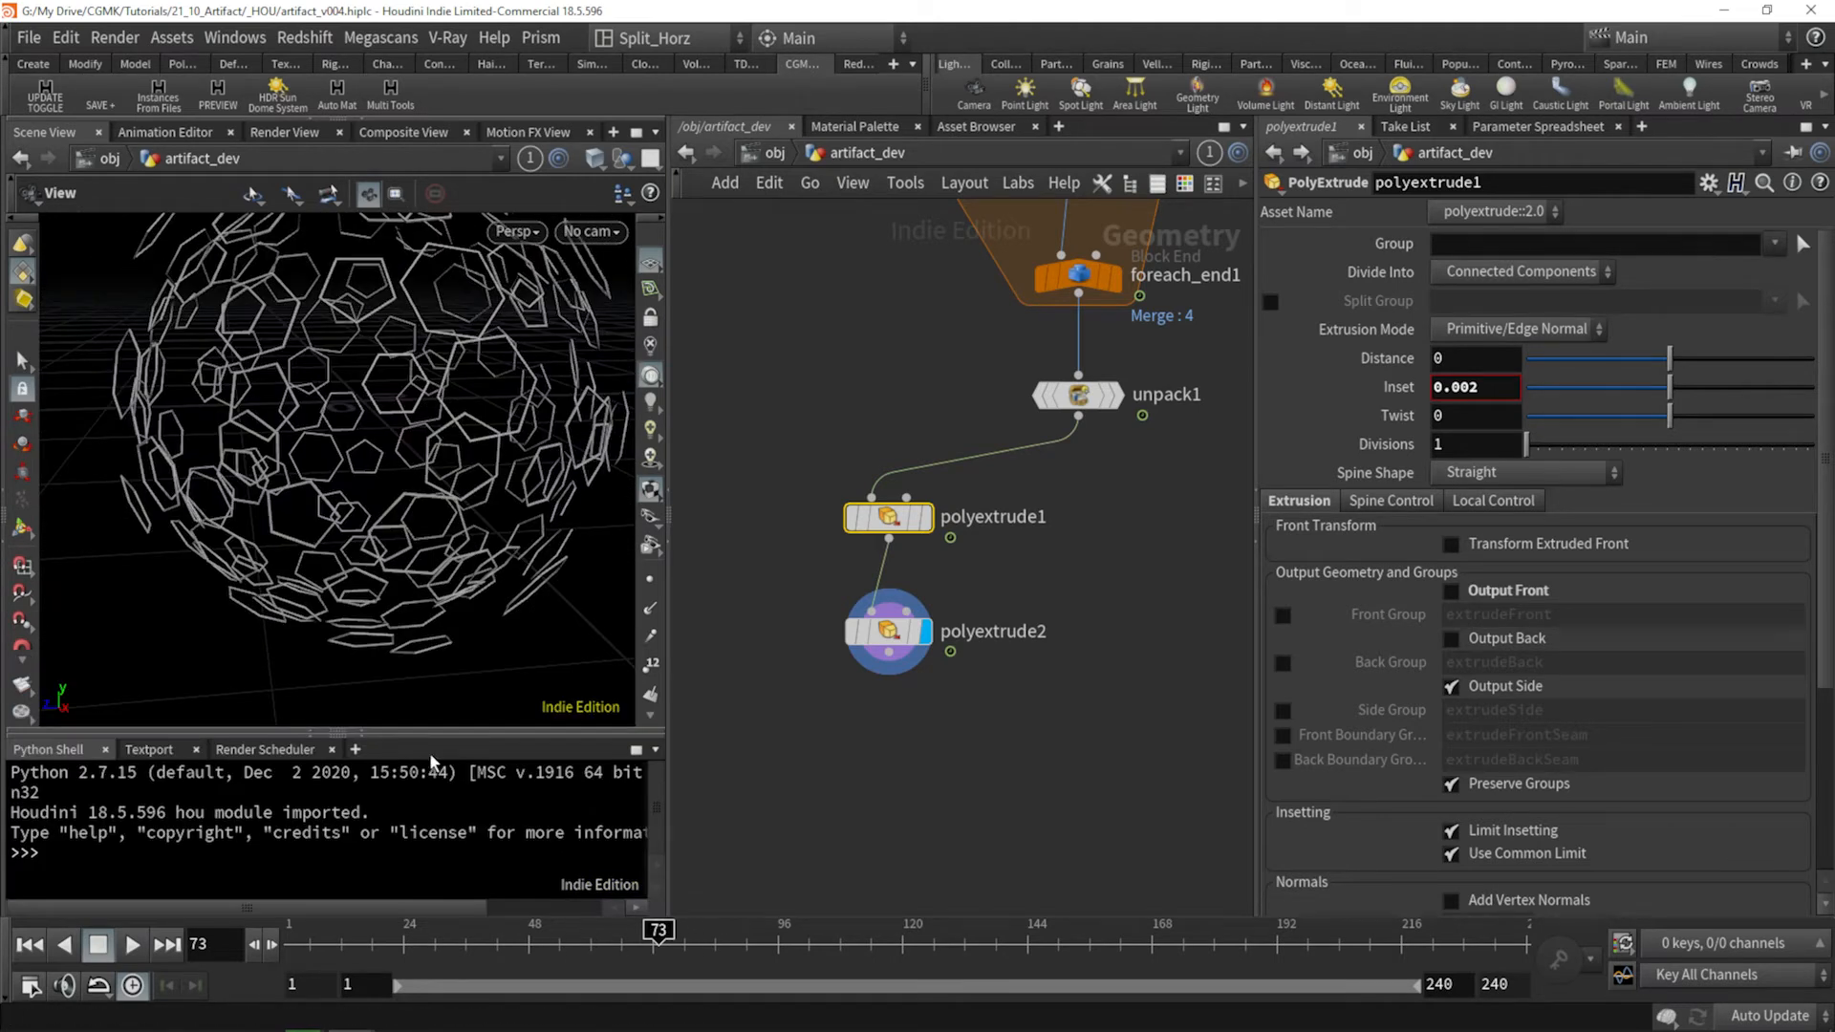
pyautogui.click(366, 735)
pyautogui.moveTo(664, 939); pyautogui.dragTo(244, 931)
pyautogui.keyDown('alt'); pyautogui.moveTo(299, 473); pyautogui.dragTo(468, 416, button='right'); pyautogui.keyUp('alt')
pyautogui.keyDown('alt'); pyautogui.moveTo(467, 415); pyautogui.dragTo(367, 476, button='middle'); pyautogui.keyUp('alt')
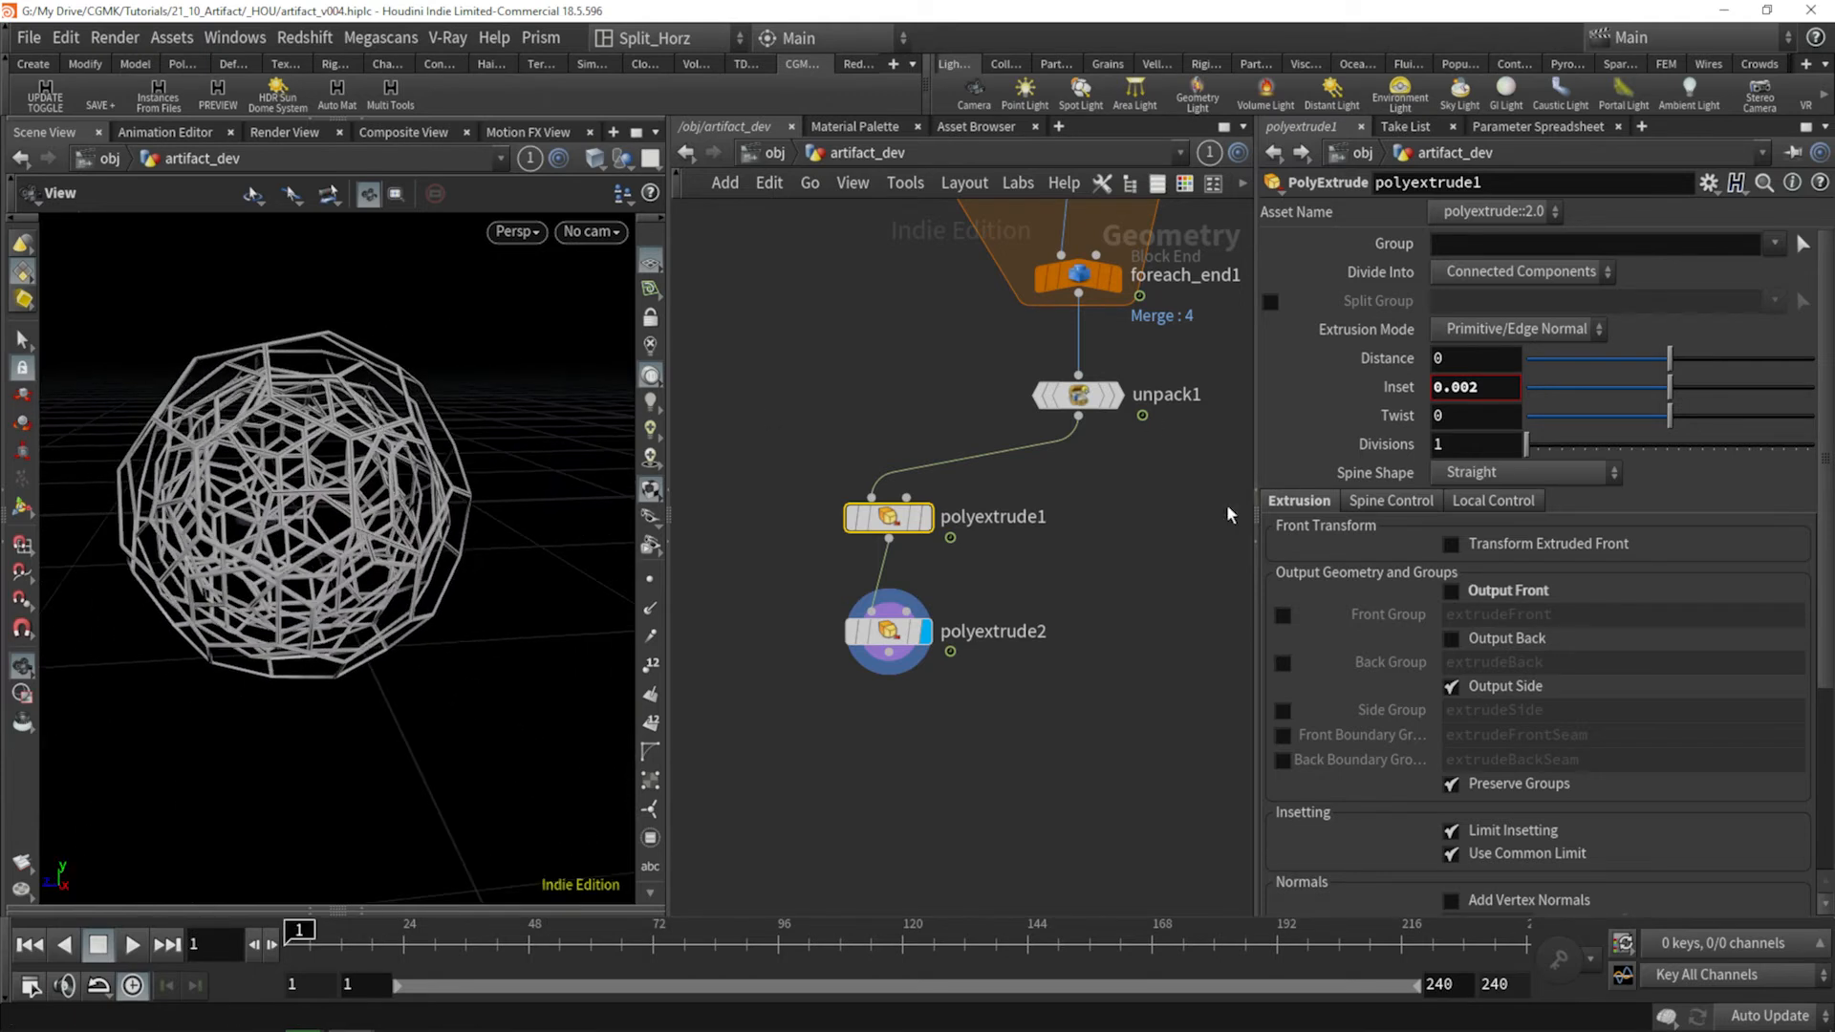
# Duplicate both PolyExtrude nodes as a second branch from unpack1 and display polyextrude3.
pyautogui.moveTo(987, 750); pyautogui.dragTo(1108, 516)
pyautogui.scroll(-3, 902, 557)
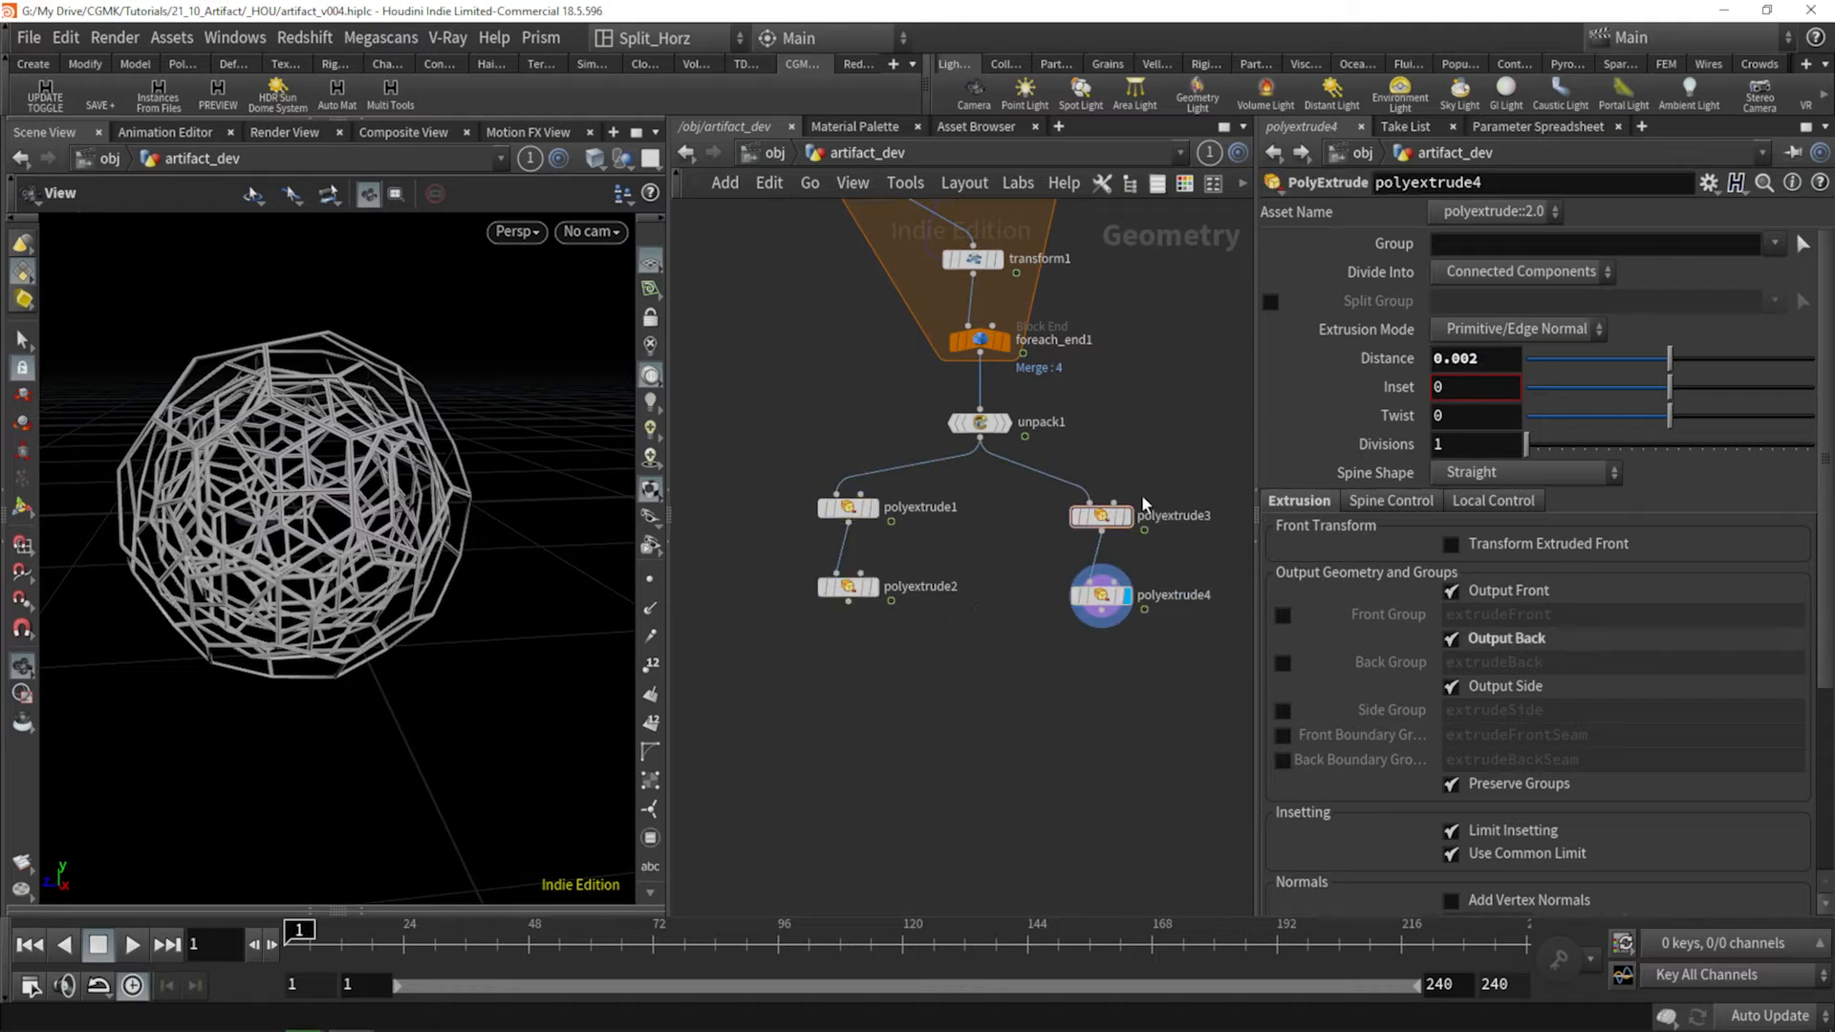
pyautogui.click(1128, 516)
pyautogui.click(1104, 519)
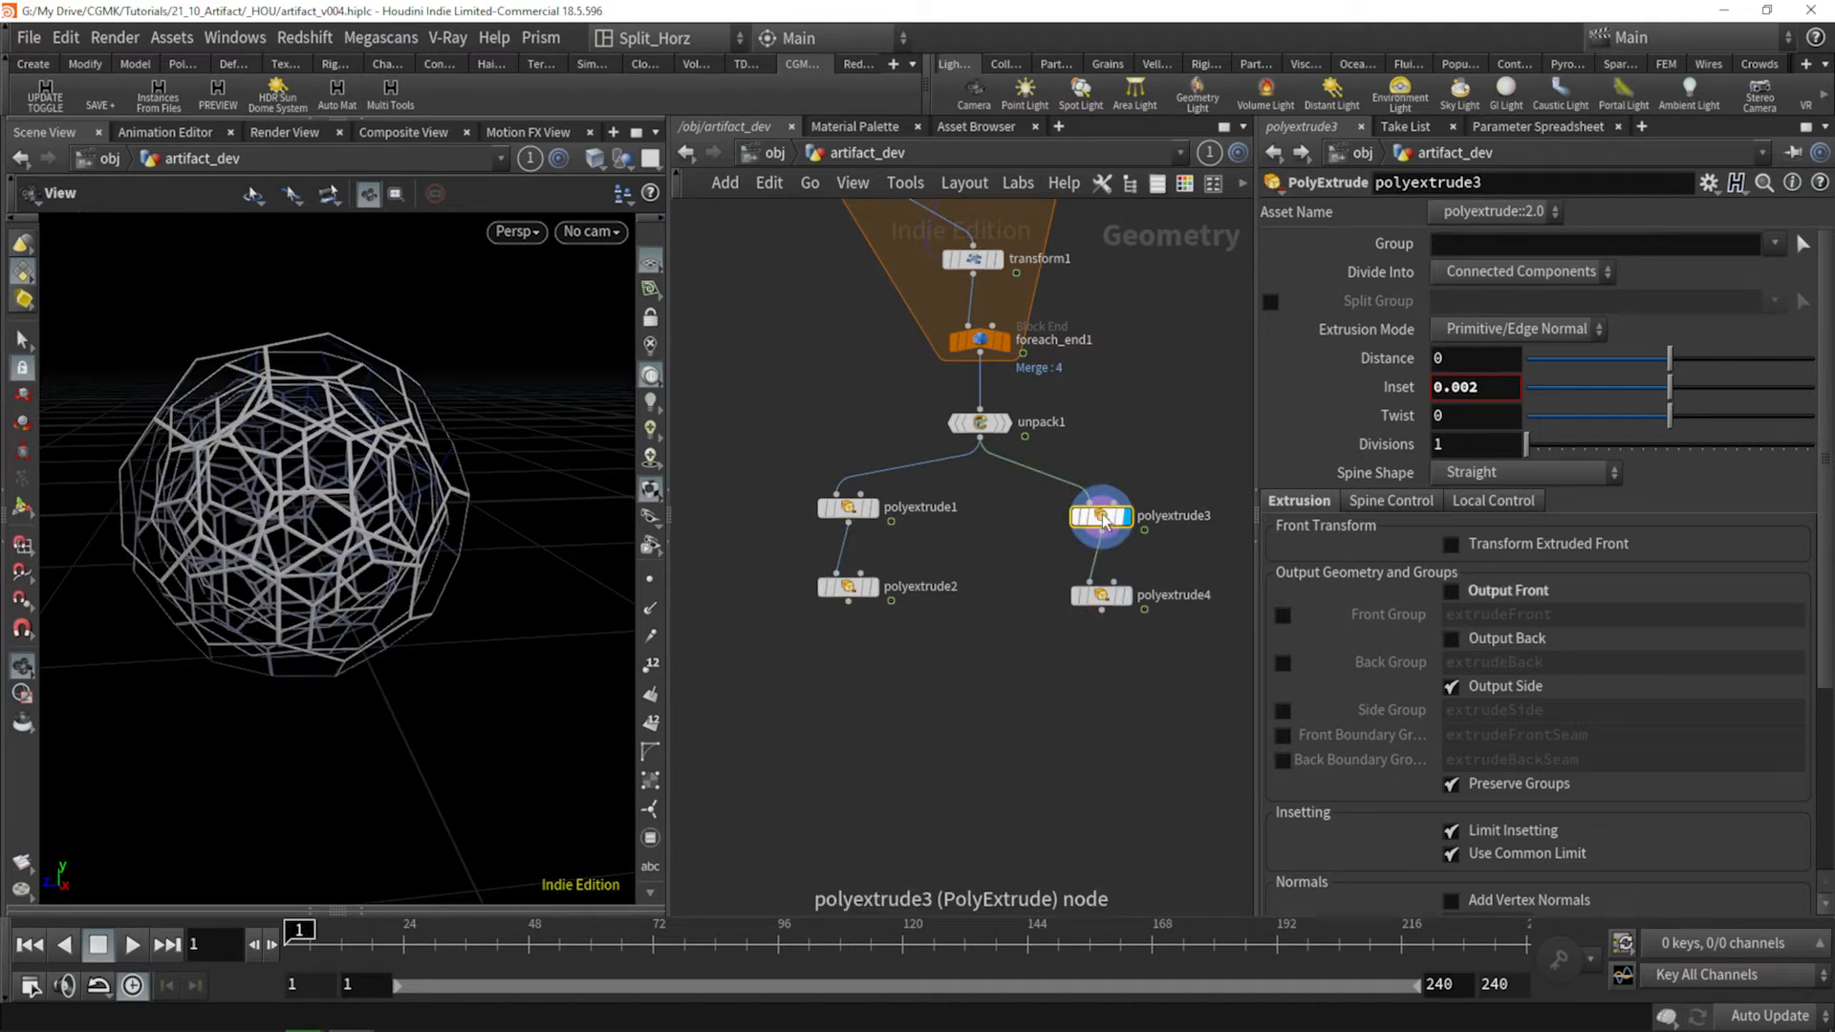
pyautogui.moveTo(1104, 519)
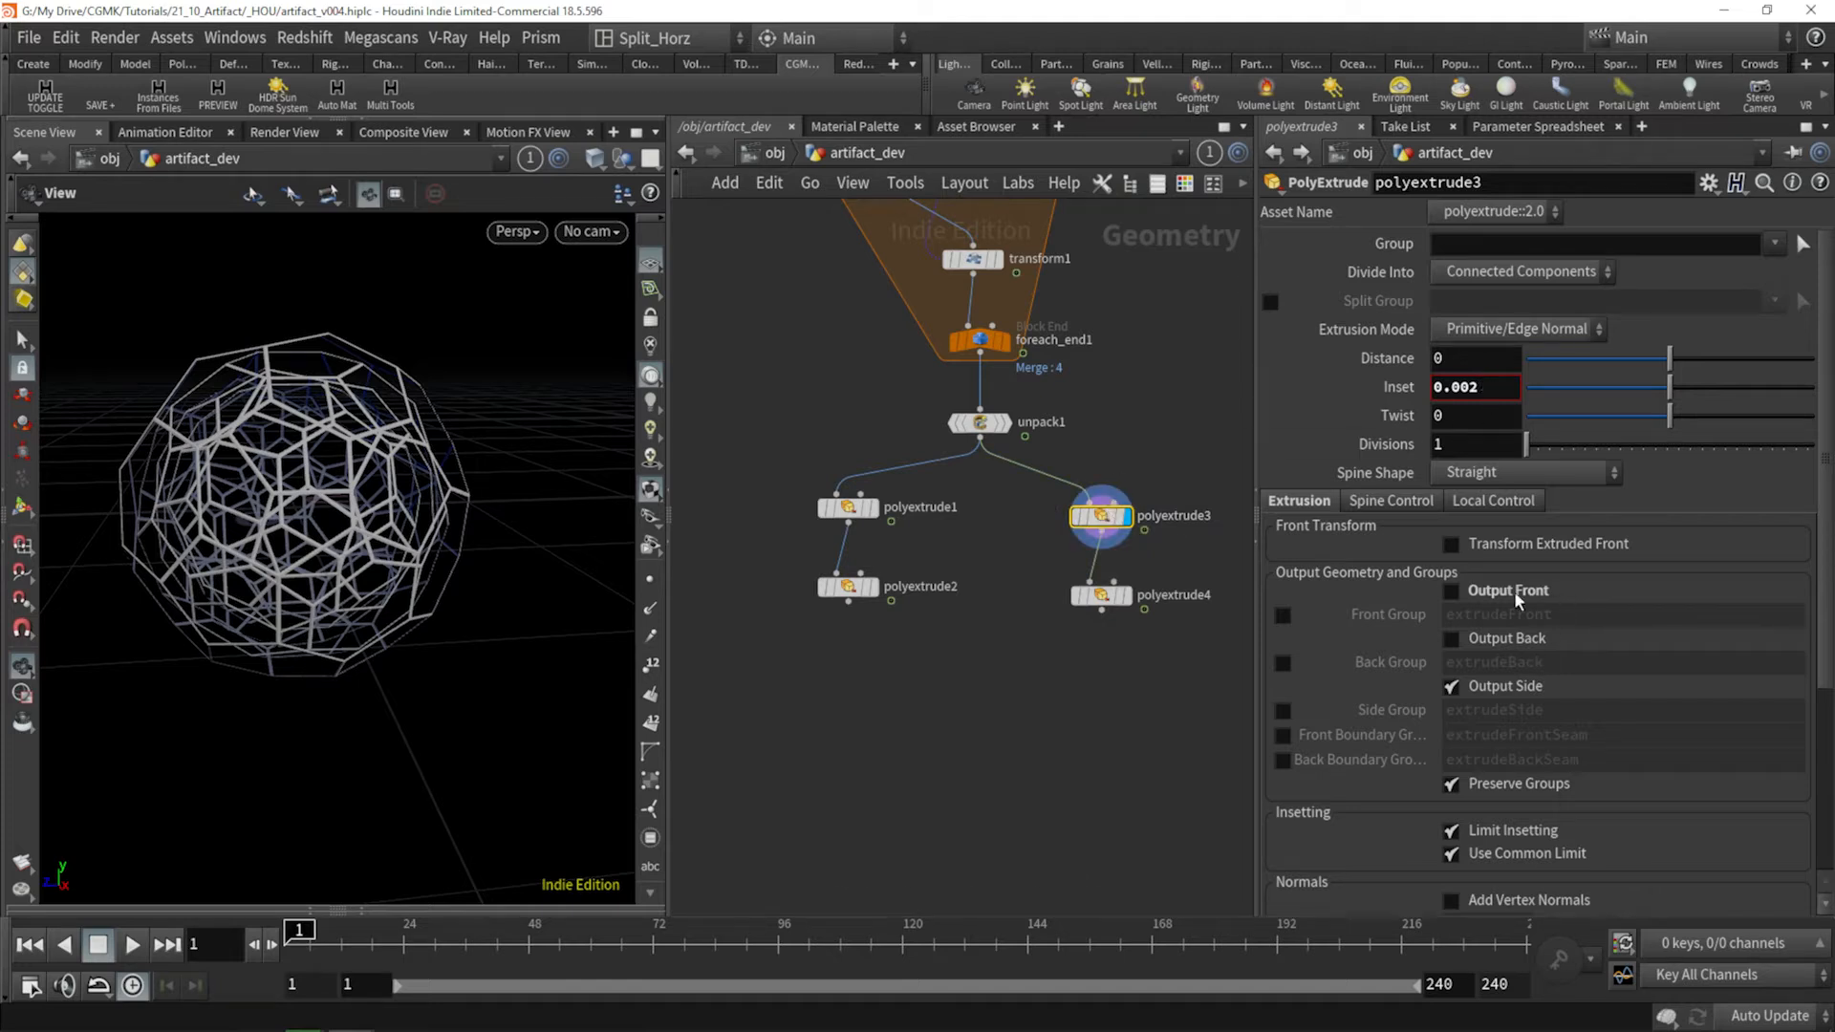
# On polyextrude3, turn on Output Front and turn off Output Side to keep only the inset faces.
pyautogui.click(1452, 590)
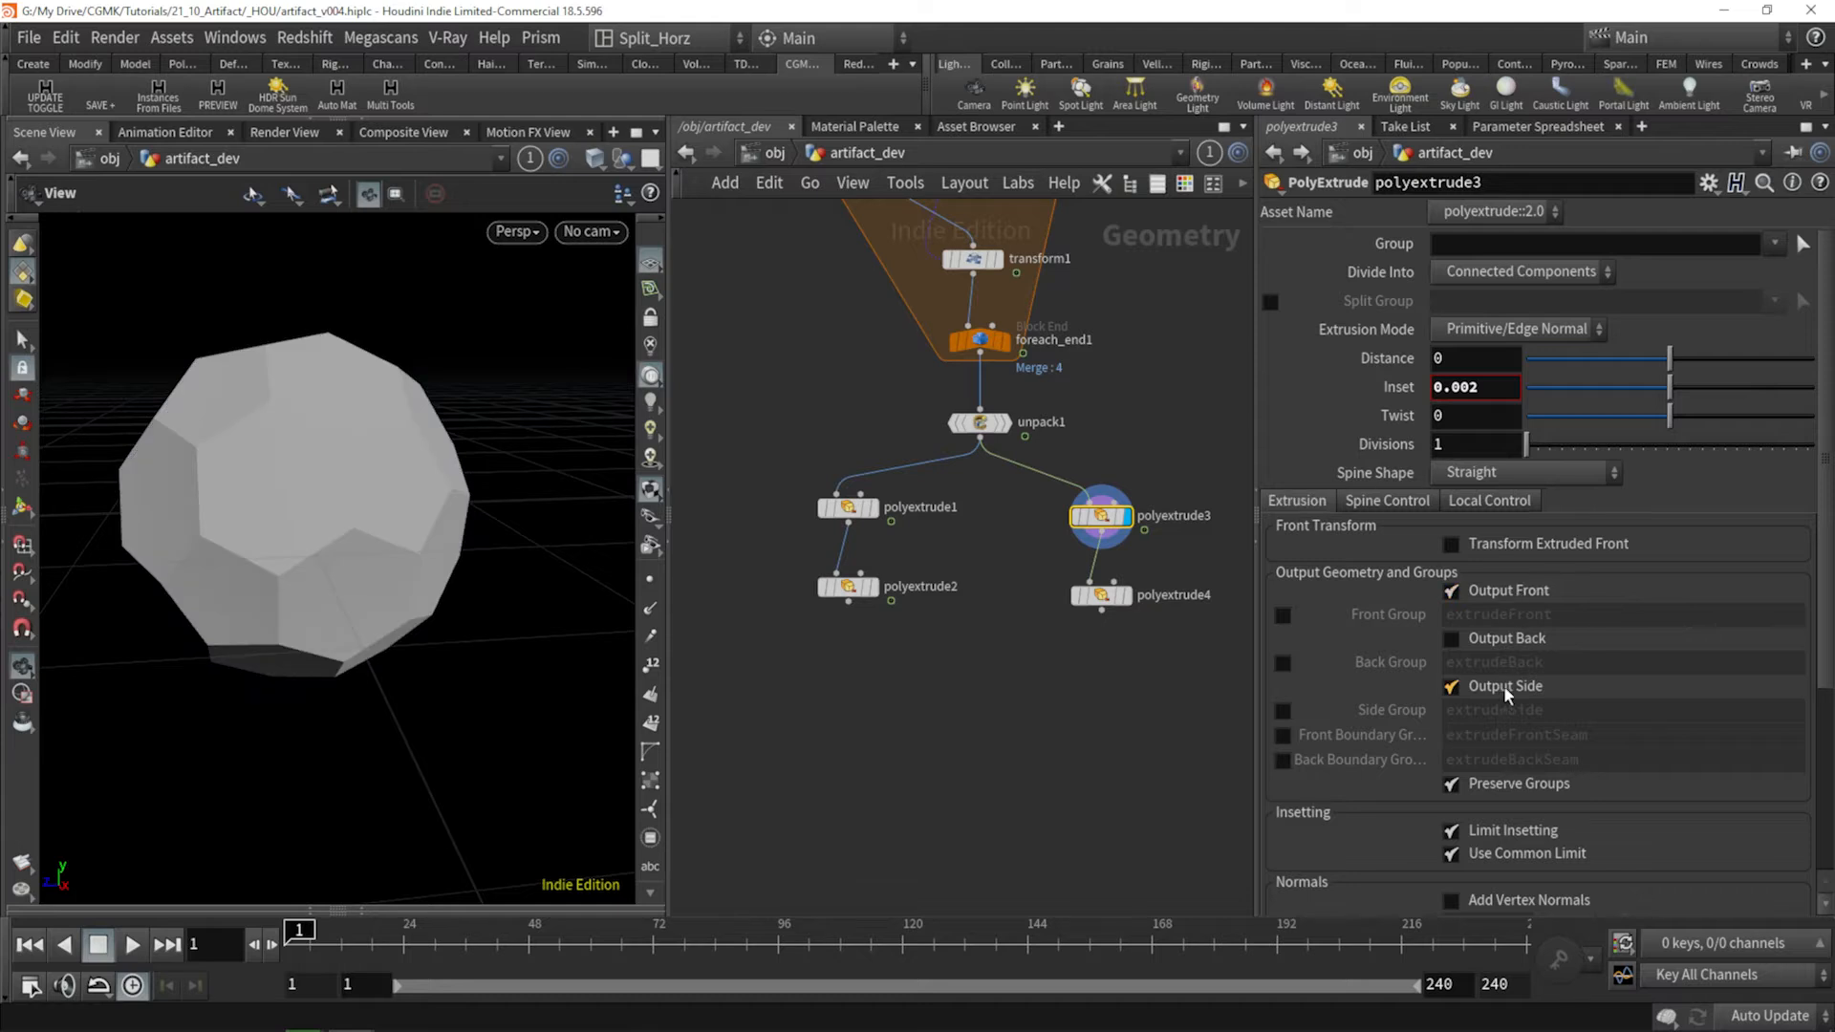
pyautogui.click(1506, 688)
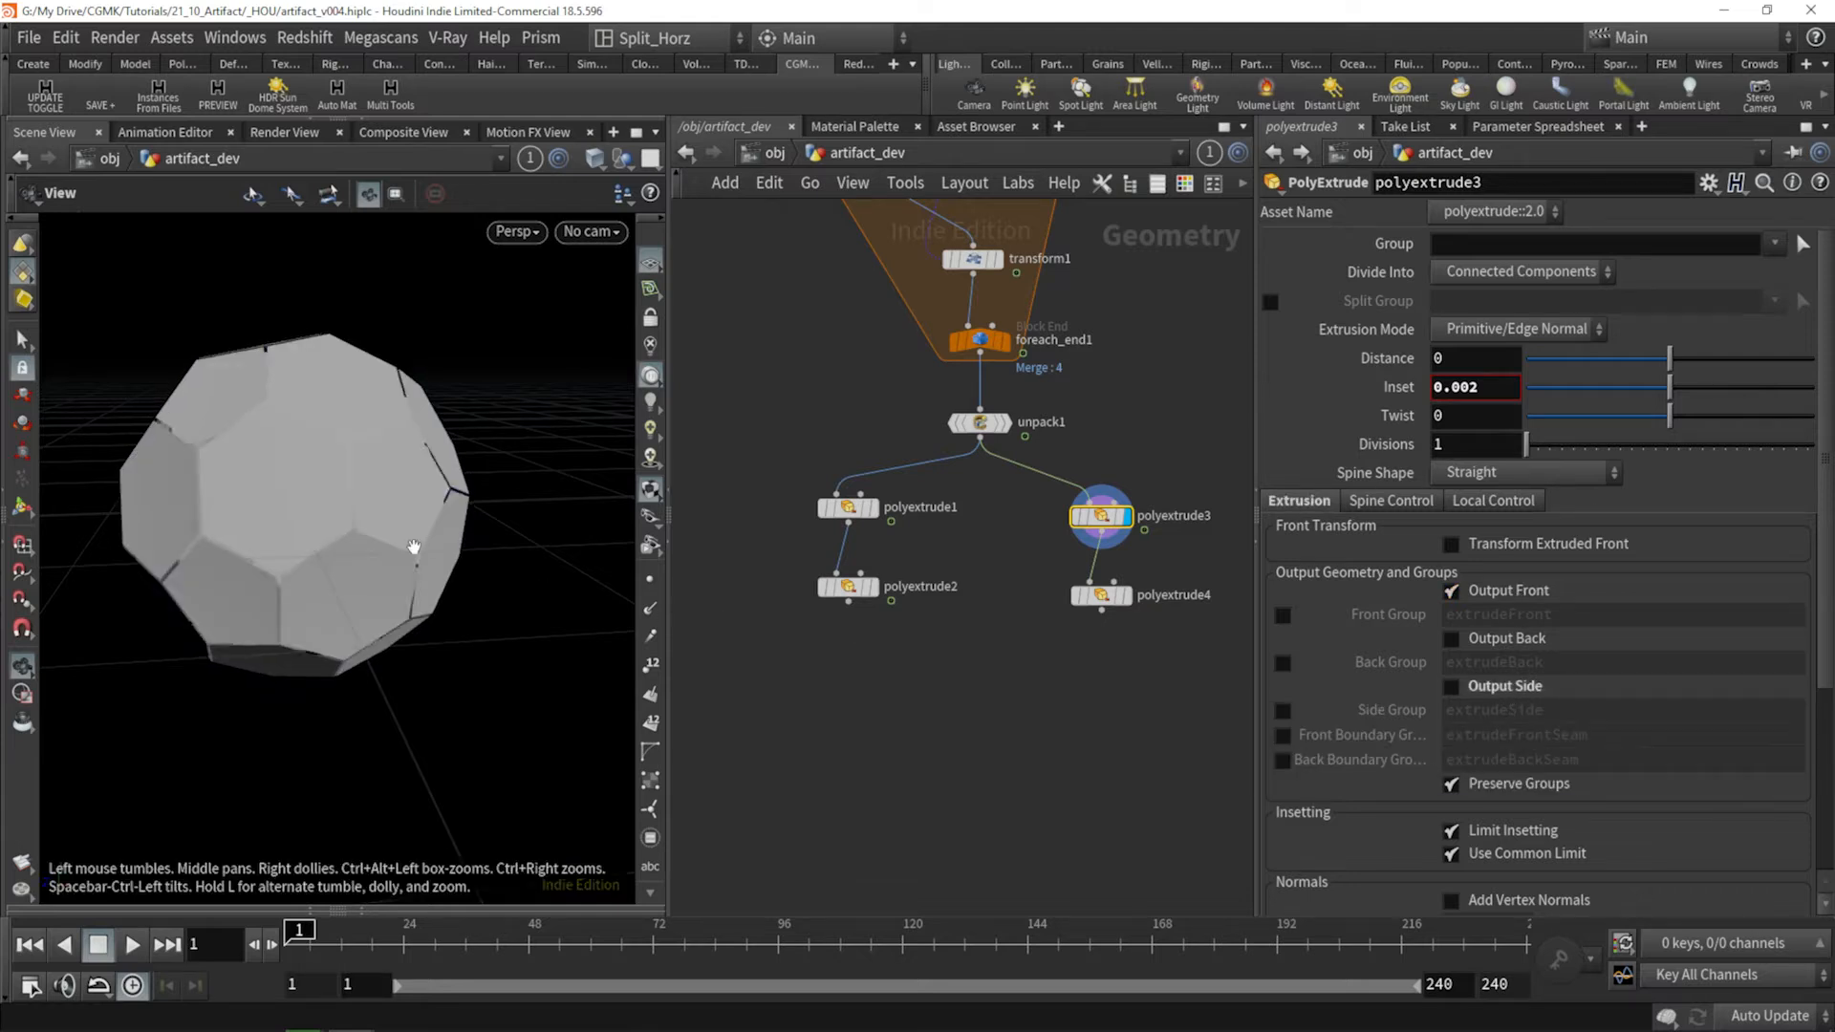
pyautogui.moveTo(359, 490); pyautogui.dragTo(274, 496)
pyautogui.moveTo(274, 496); pyautogui.dragTo(352, 369, button='right')
pyautogui.moveTo(352, 369)
pyautogui.mouseDown()
pyautogui.moveTo(438, 363)
pyautogui.moveTo(214, 344)
pyautogui.moveTo(246, 381)
pyautogui.moveTo(410, 376)
pyautogui.moveTo(287, 294)
pyautogui.moveTo(353, 393)
pyautogui.moveTo(360, 353)
pyautogui.mouseUp()
pyautogui.moveTo(1024, 691); pyautogui.dragTo(955, 618, button='middle')
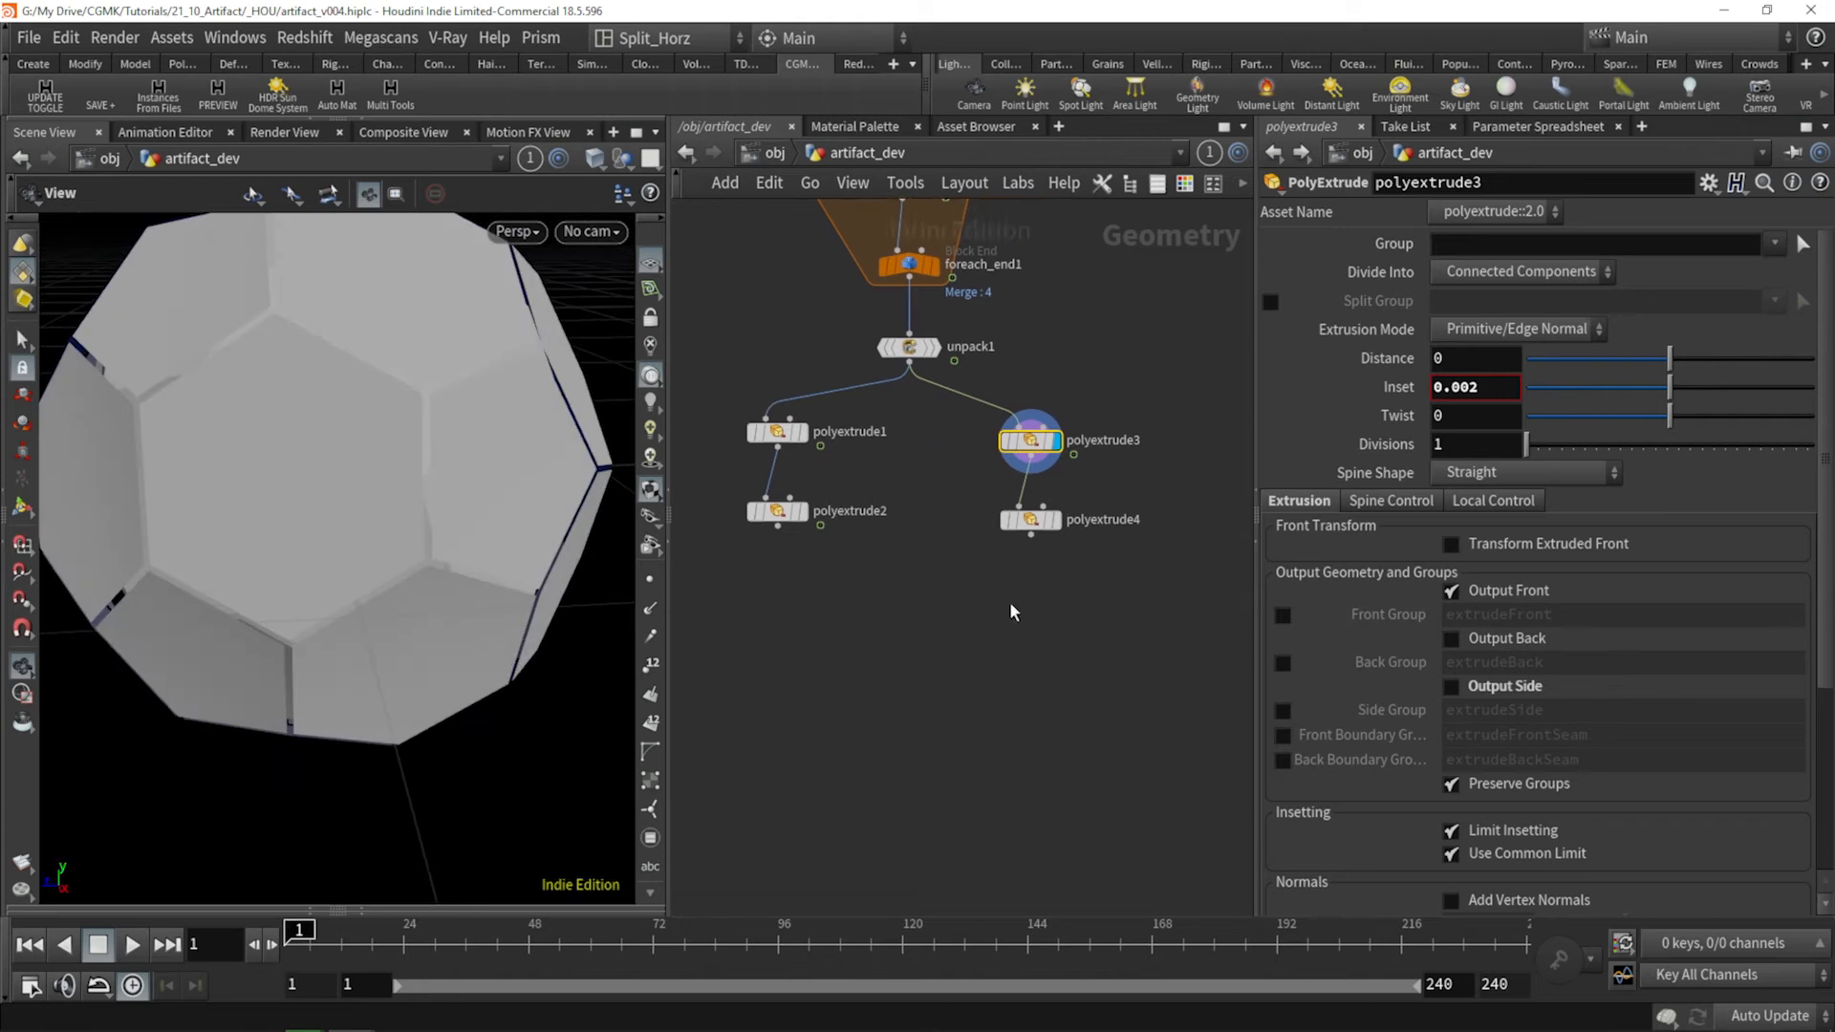
# Display polyextrude4 and set its Distance to 0.001 to give the inset panels thickness.
pyautogui.scroll(2, 1013, 611)
pyautogui.click(1045, 503)
pyautogui.click(1046, 504)
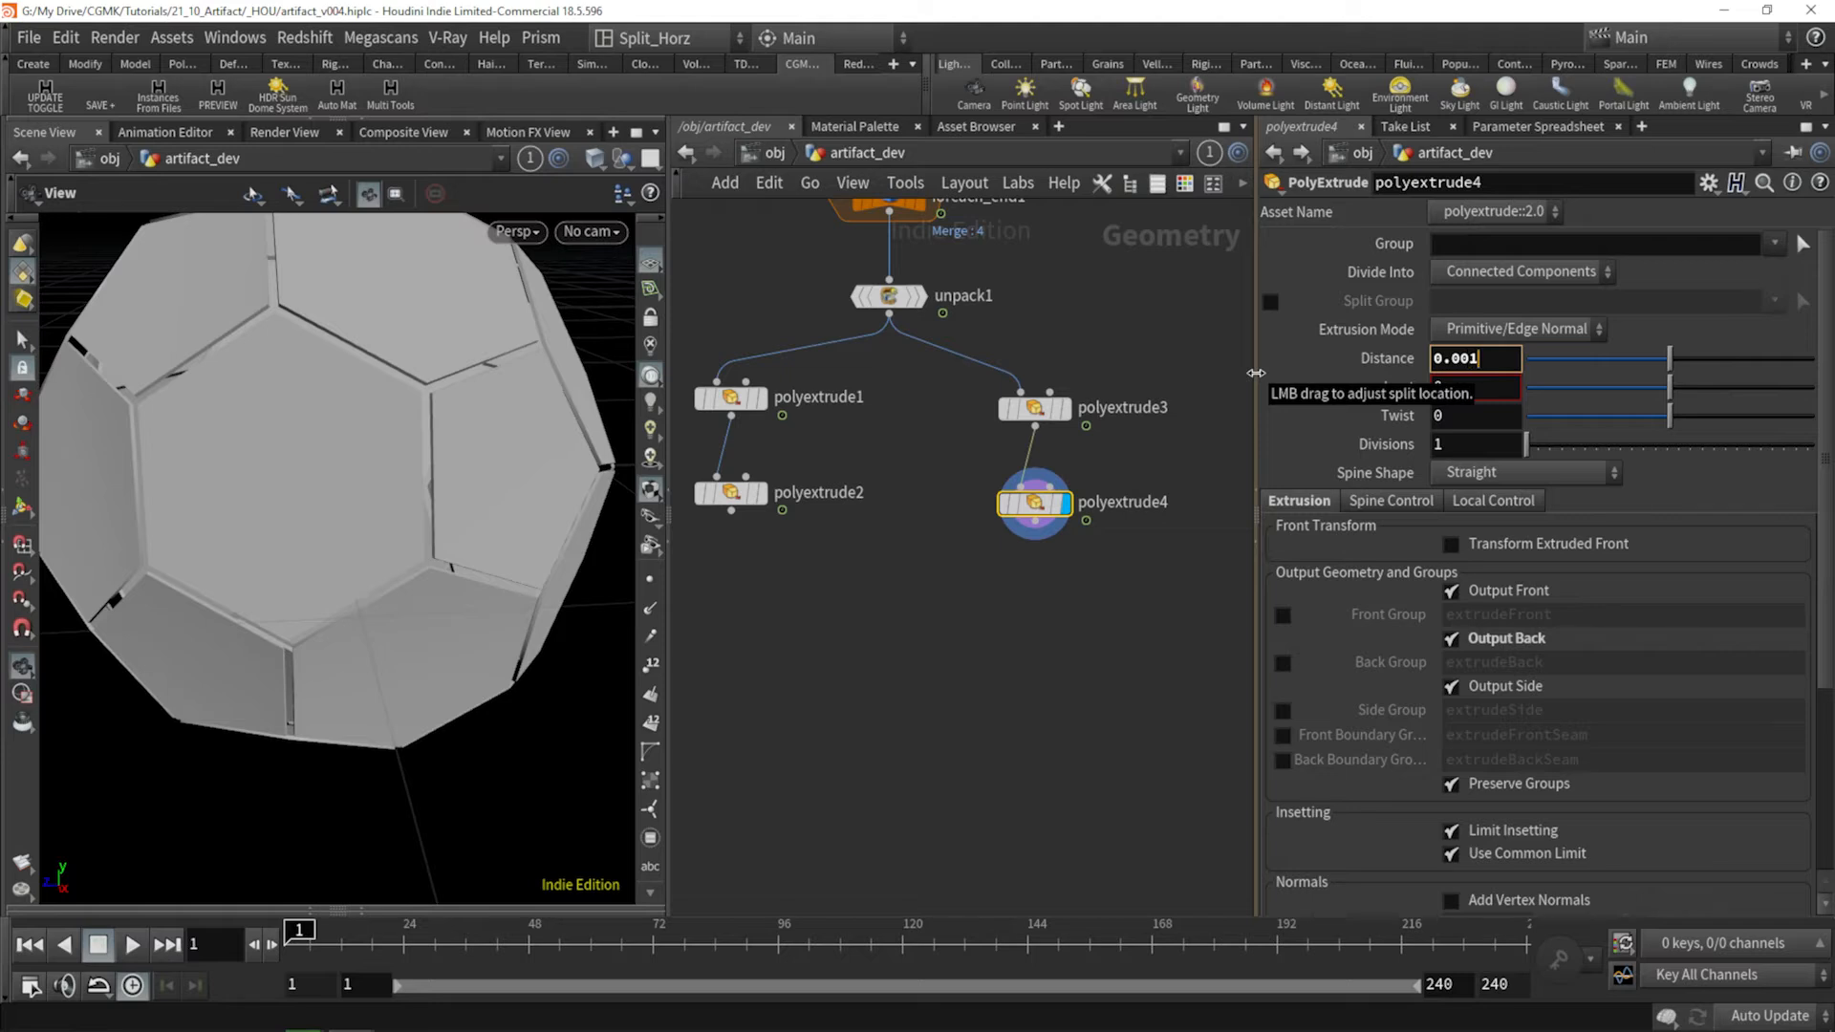
# Add a Merge node below the two PolyExtrude branches.
pyautogui.moveTo(909, 671); pyautogui.dragTo(965, 602, button='middle')
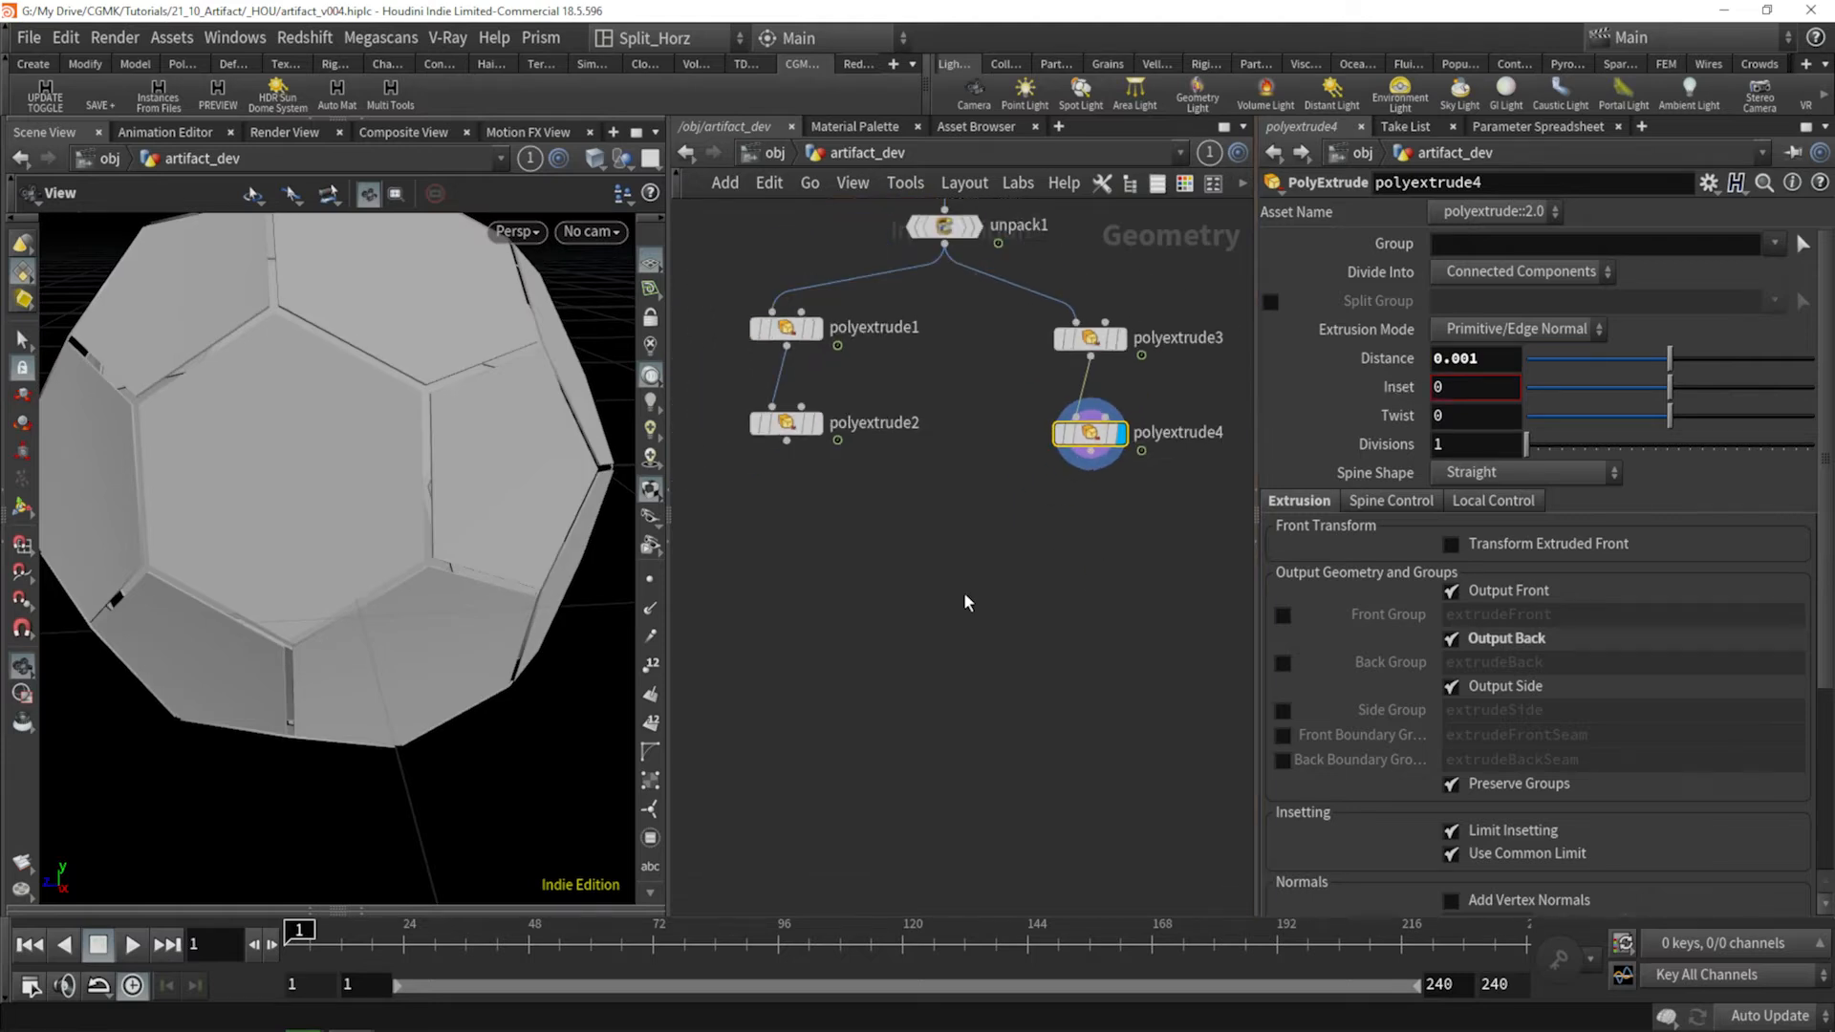
pyautogui.press('Tab')
pyautogui.write('merge')
pyautogui.press('Return')
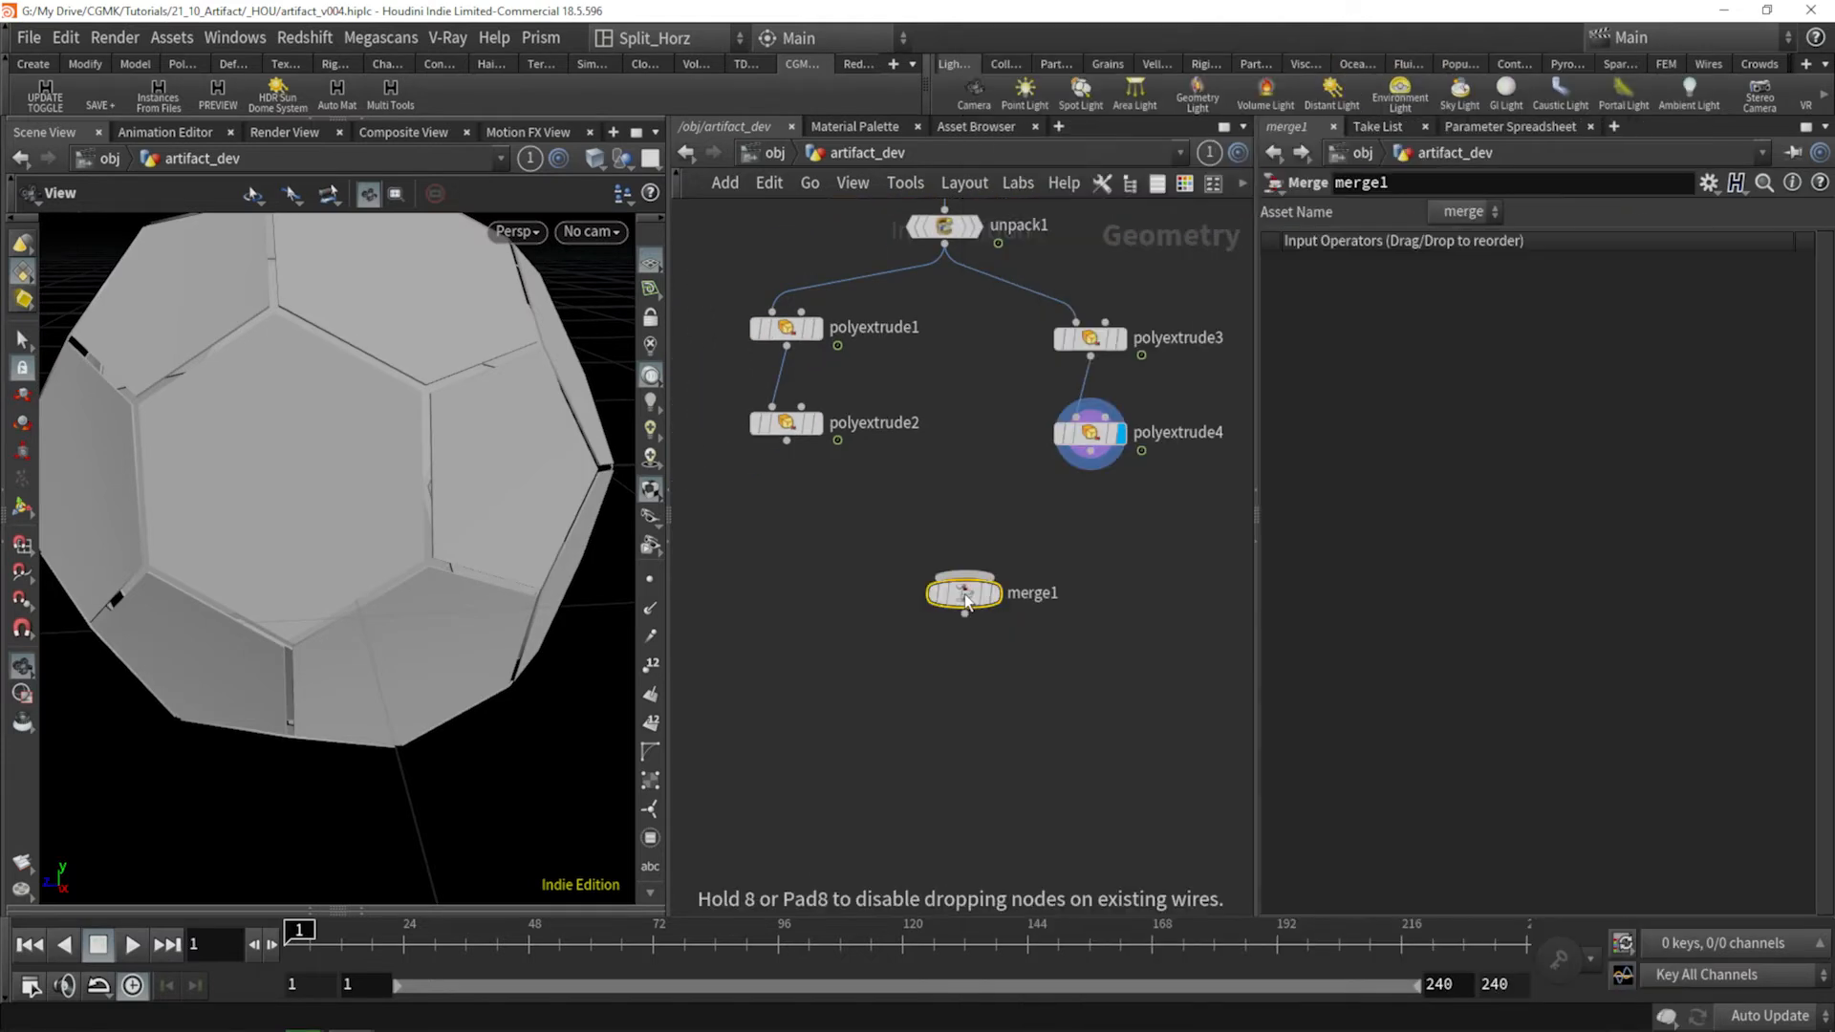
# Add a Color node below polyextrude2, feed it from polyextrude2, and display it.
pyautogui.press('Tab')
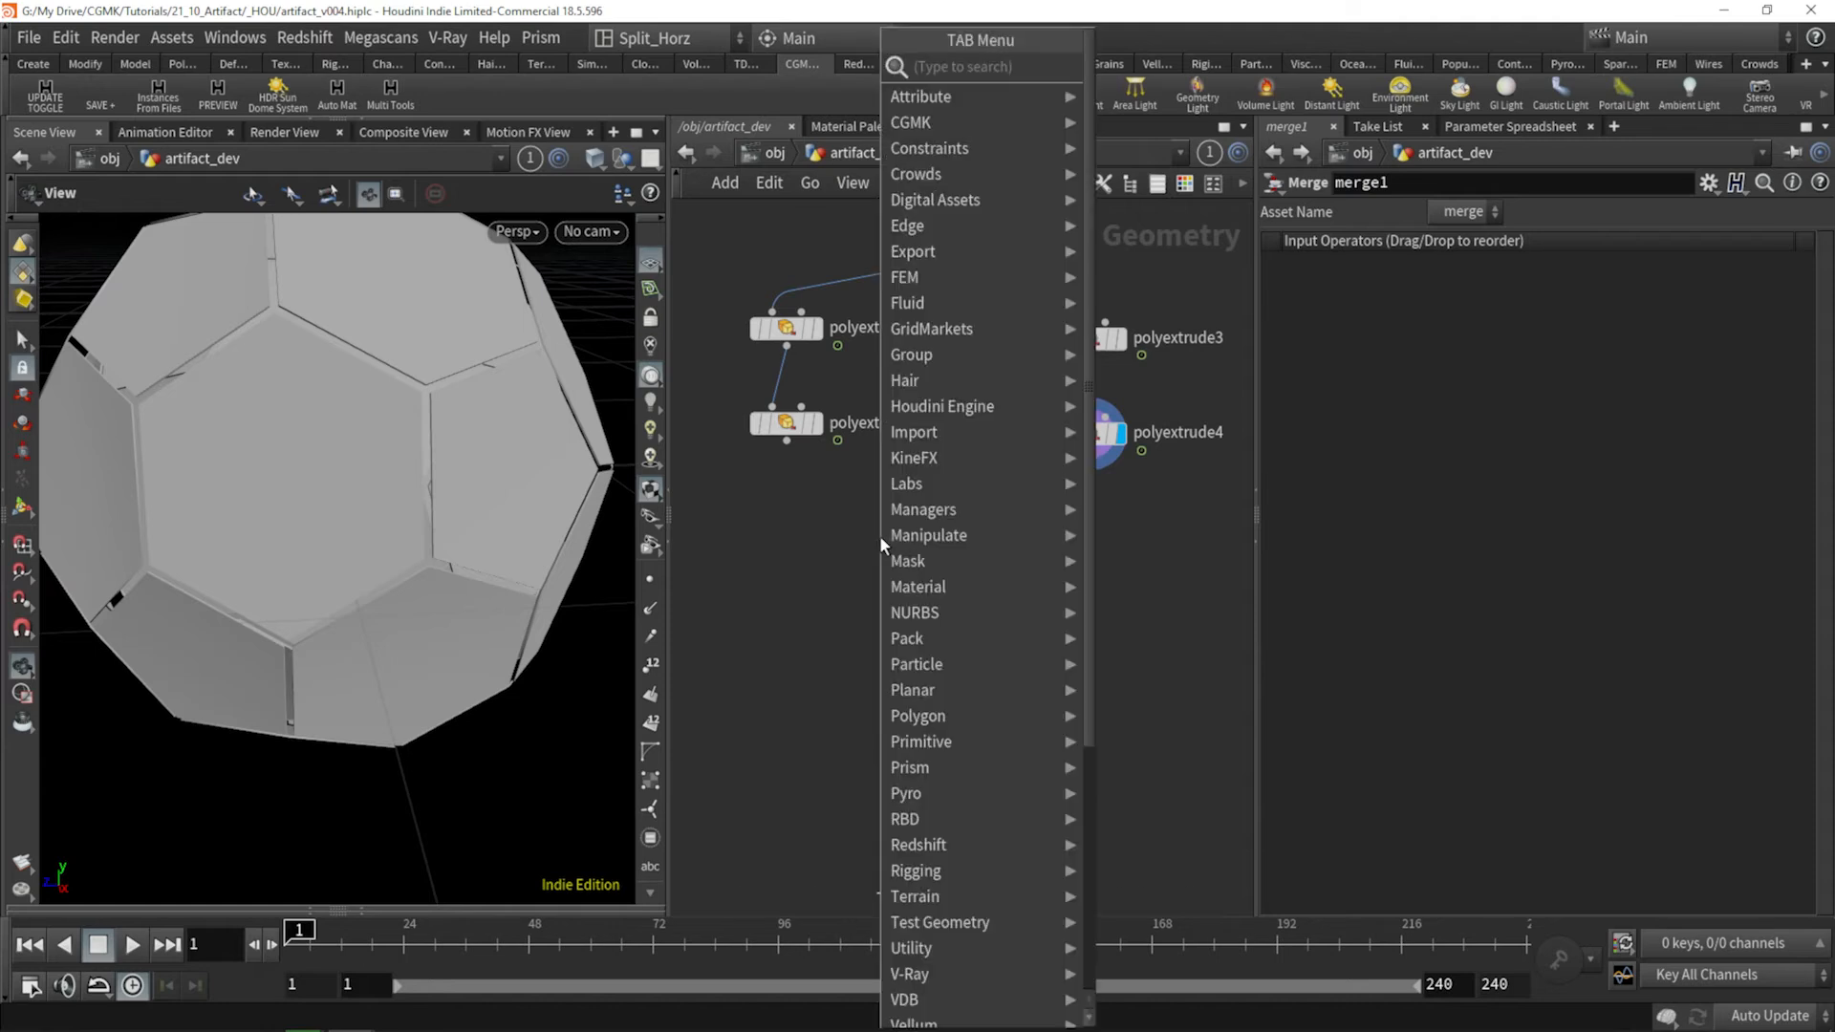
pyautogui.write('color')
pyautogui.press('Return')
pyautogui.click(879, 531)
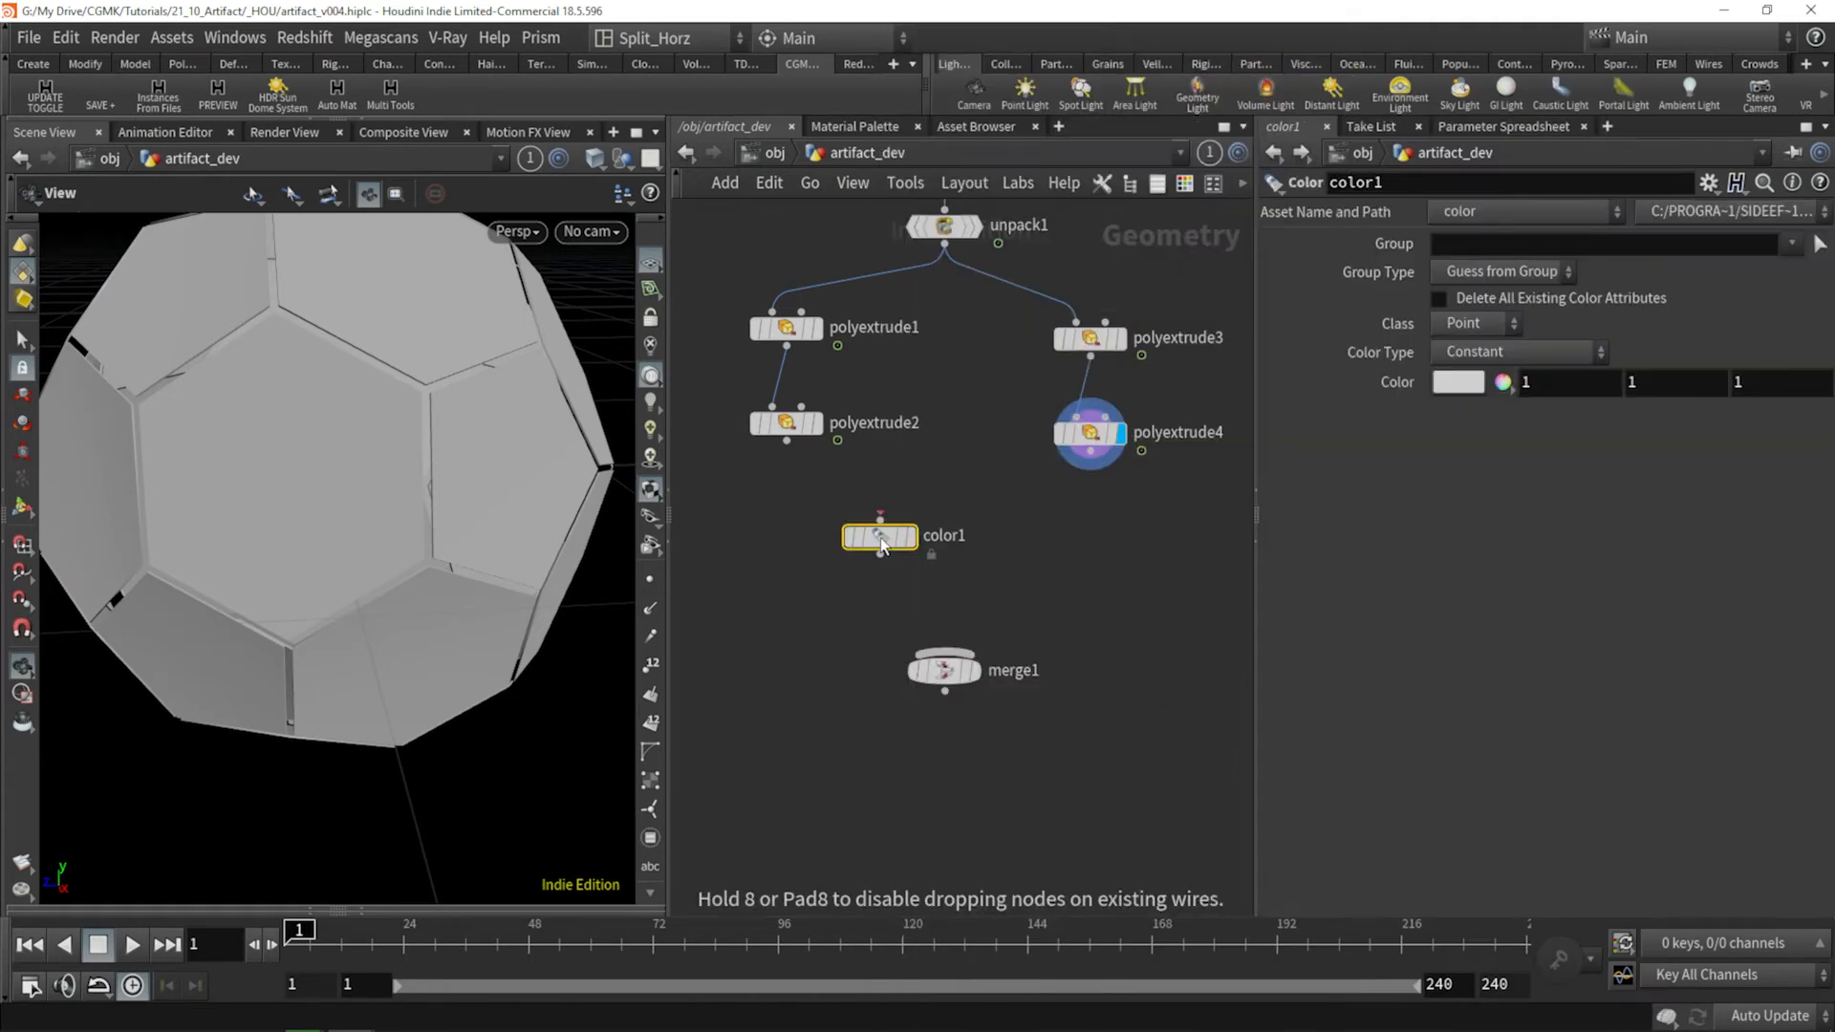
pyautogui.click(880, 523)
pyautogui.click(786, 441)
pyautogui.click(909, 536)
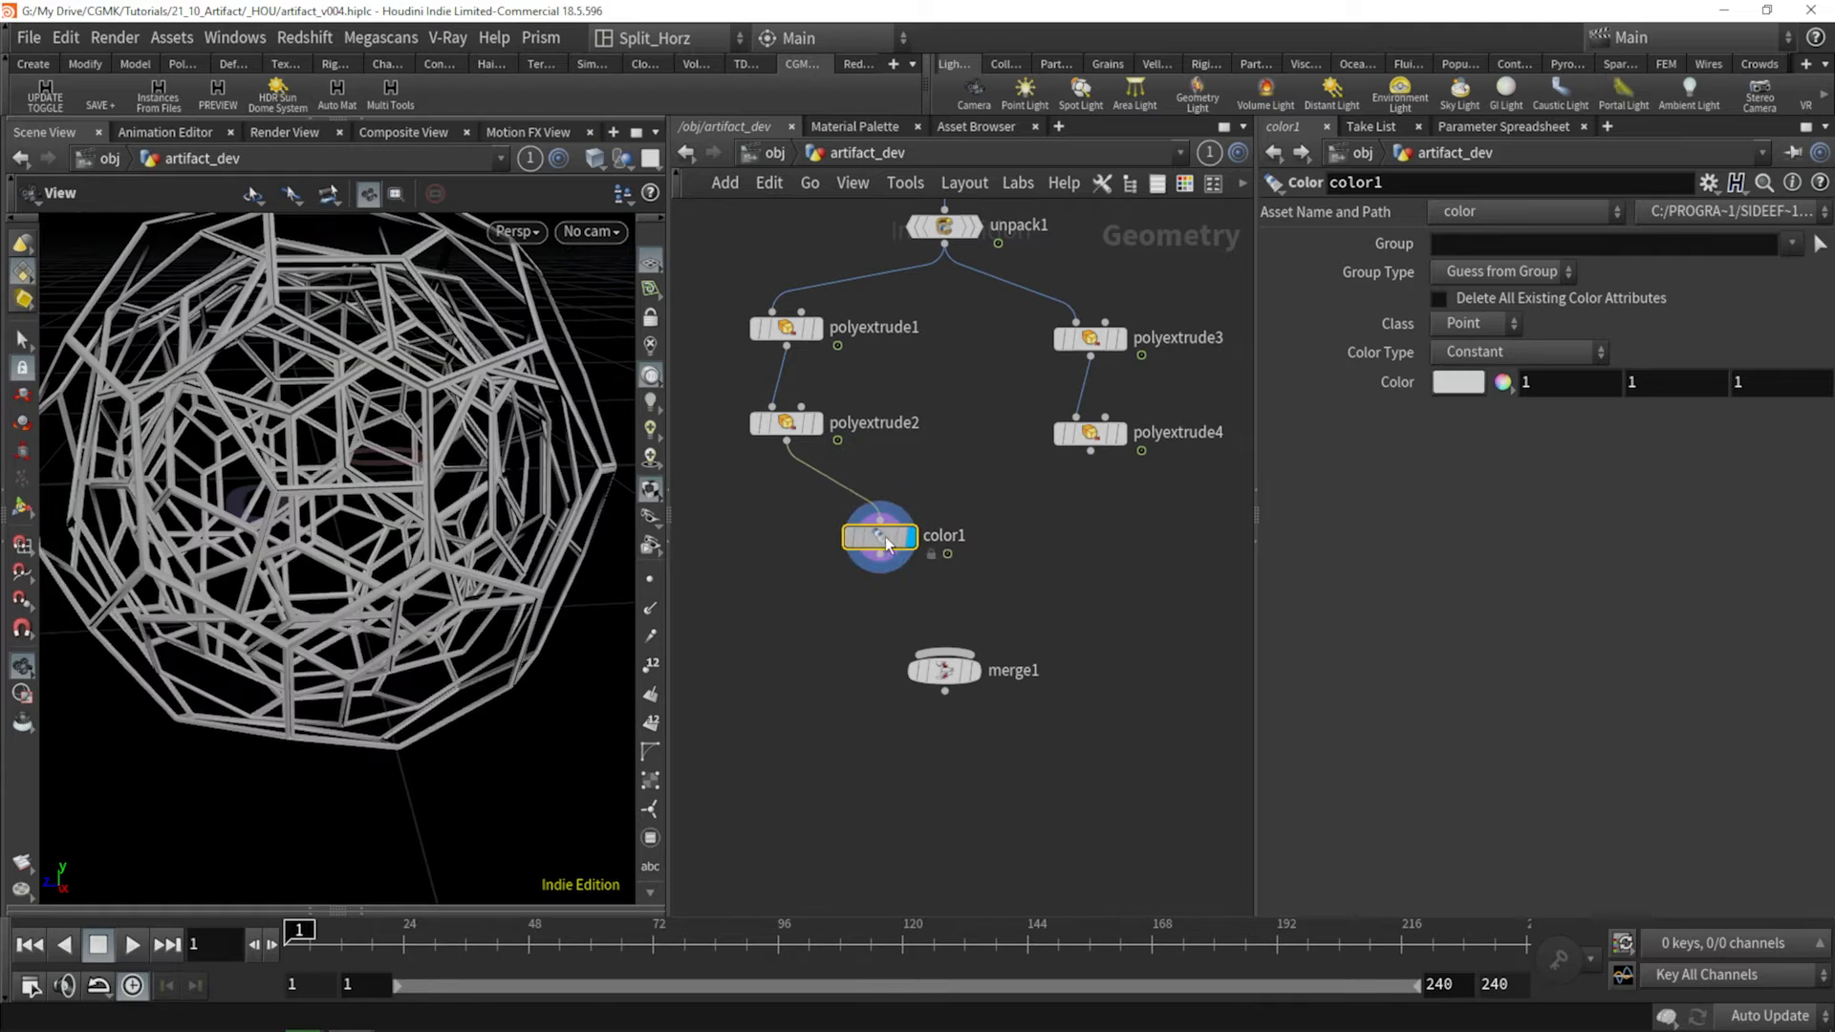
pyautogui.moveTo(891, 540); pyautogui.dragTo(849, 542)
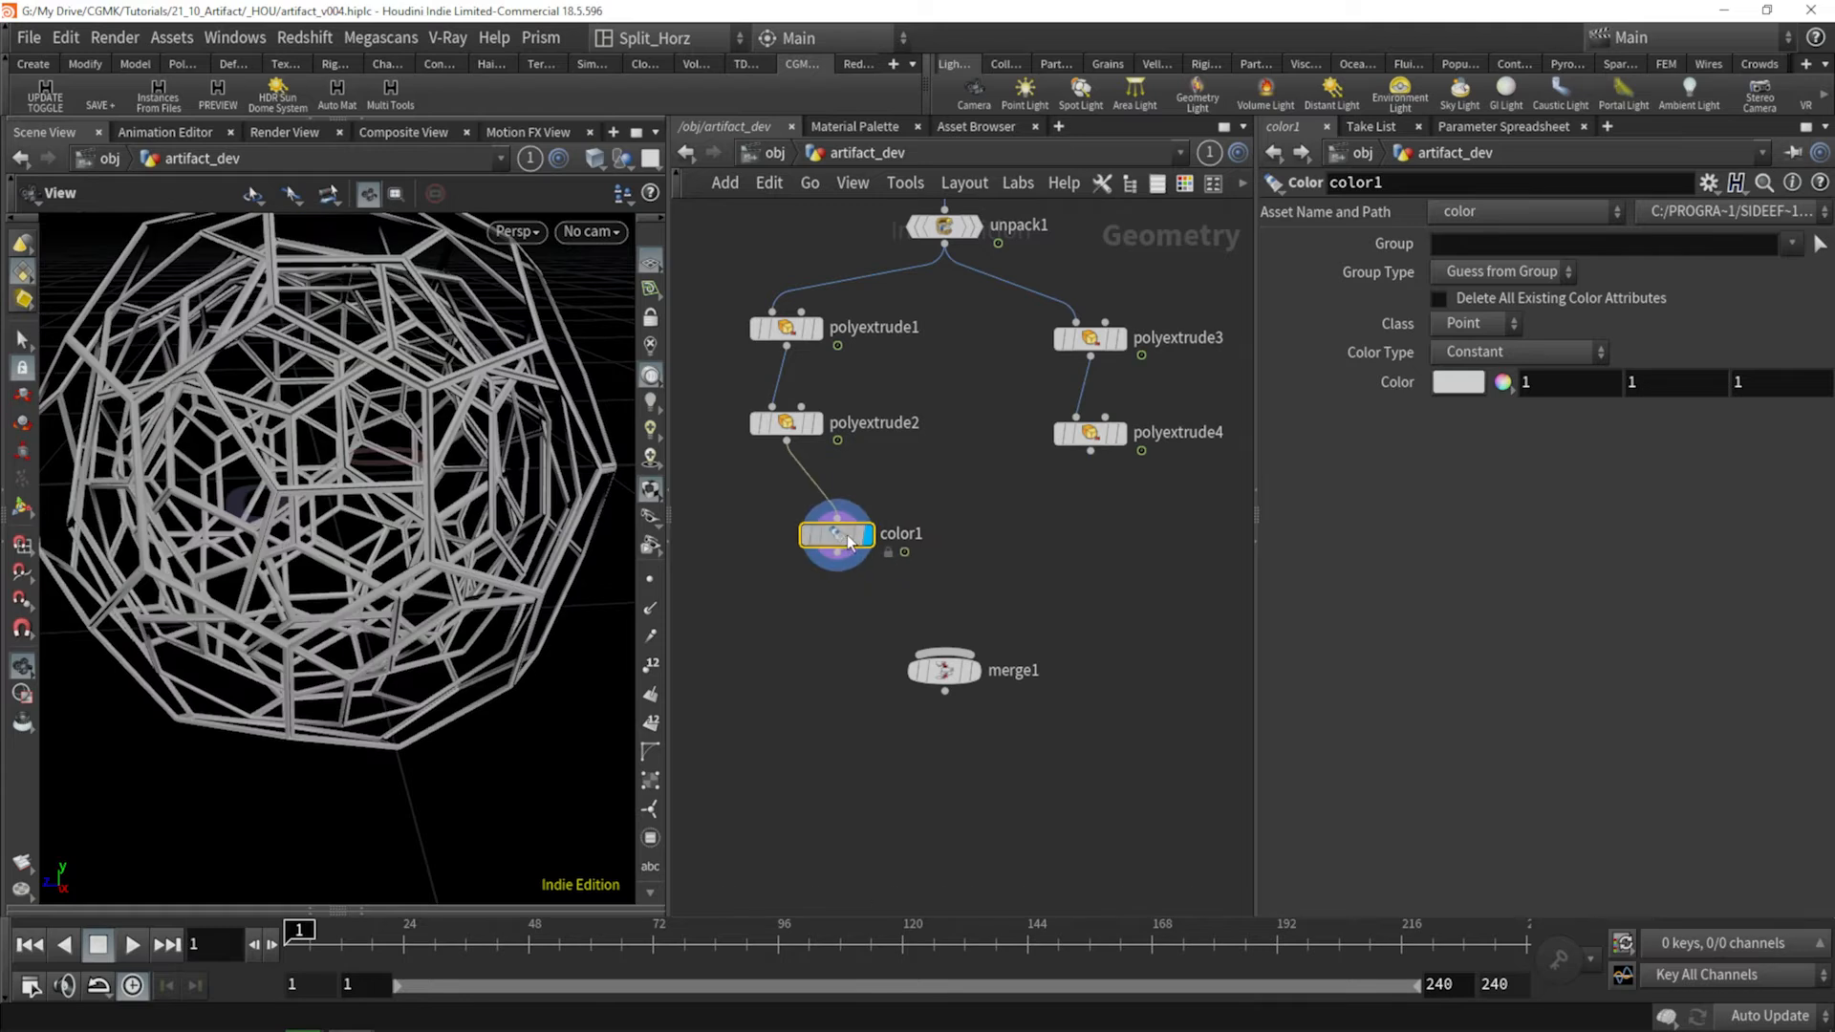
# Set color1 to a crimson of about 0.5, 0.0735, 0.1218 for the outlines.
pyautogui.click(1457, 382)
pyautogui.click(1395, 199)
pyautogui.click(1788, 210)
pyautogui.click(1779, 277)
pyautogui.moveTo(1790, 513); pyautogui.dragTo(1807, 512)
pyautogui.moveTo(1806, 534); pyautogui.dragTo(1760, 536)
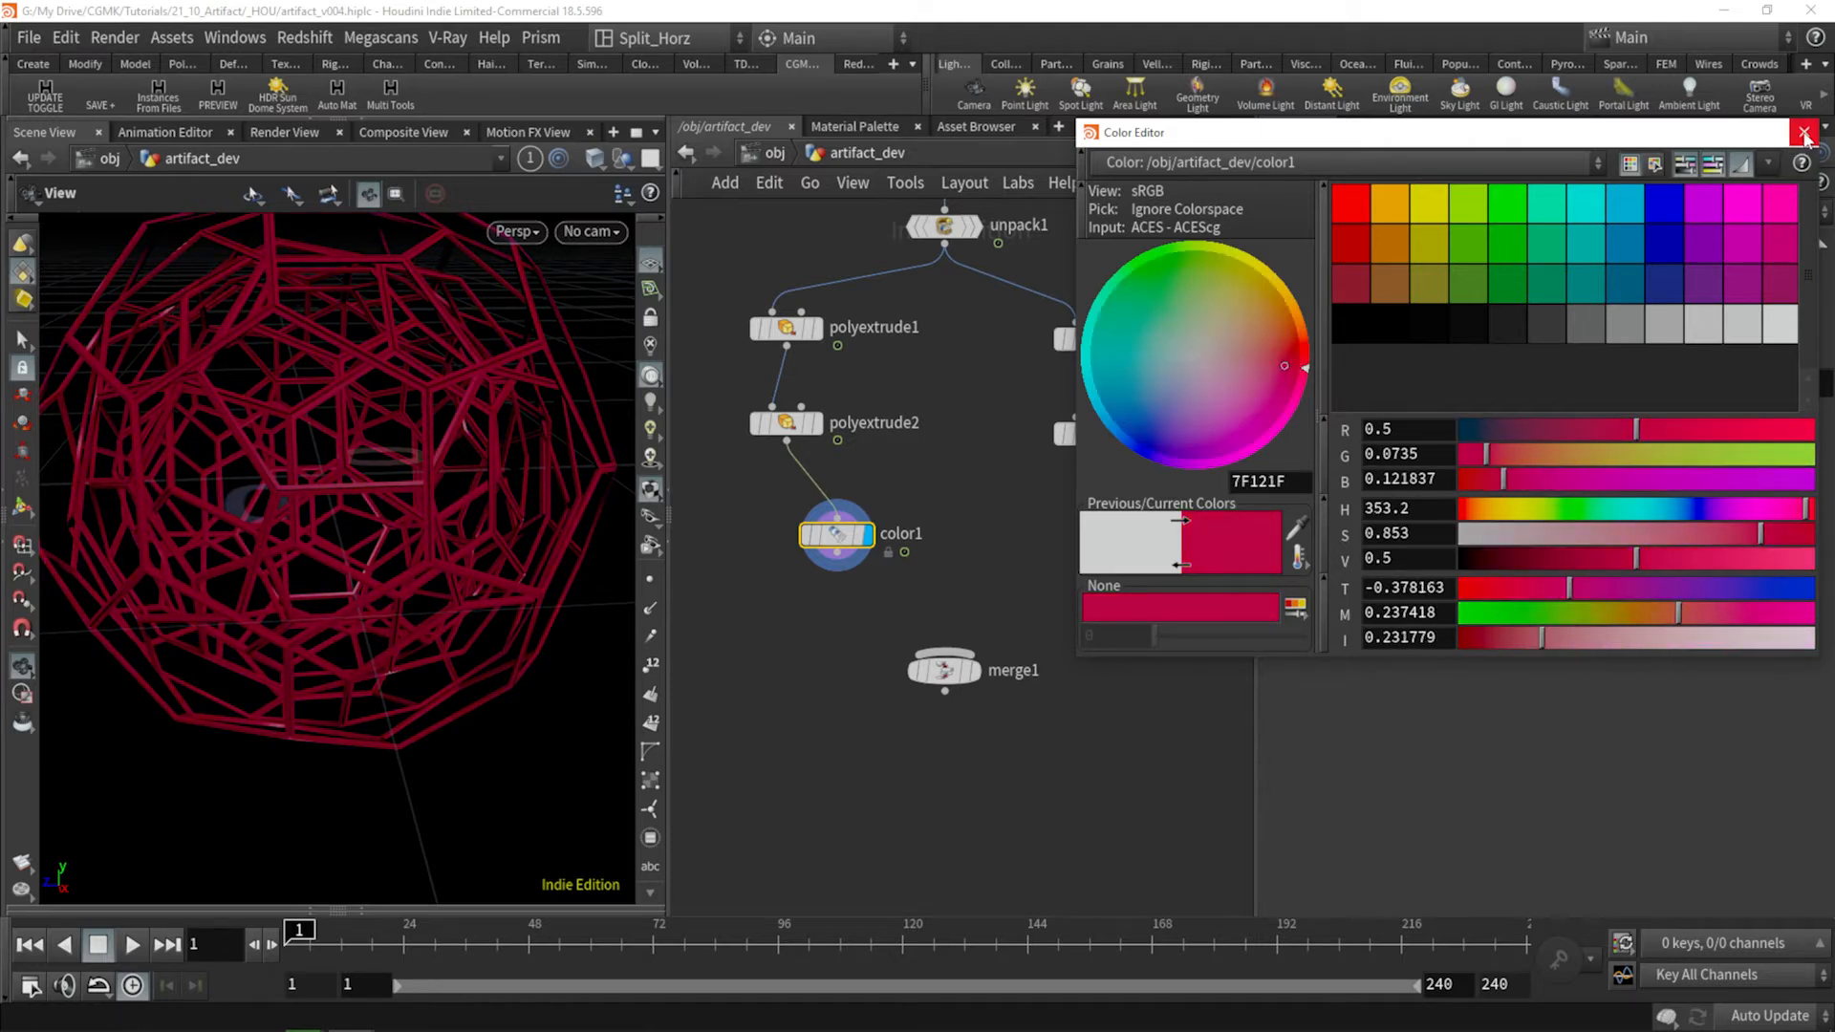
pyautogui.click(1805, 133)
# Duplicate color1 for the panel branch and connect polyextrude4 to the copy.
pyautogui.keyDown('alt'); pyautogui.moveTo(841, 545); pyautogui.dragTo(1069, 536); pyautogui.keyUp('alt')
pyautogui.click(1091, 453)
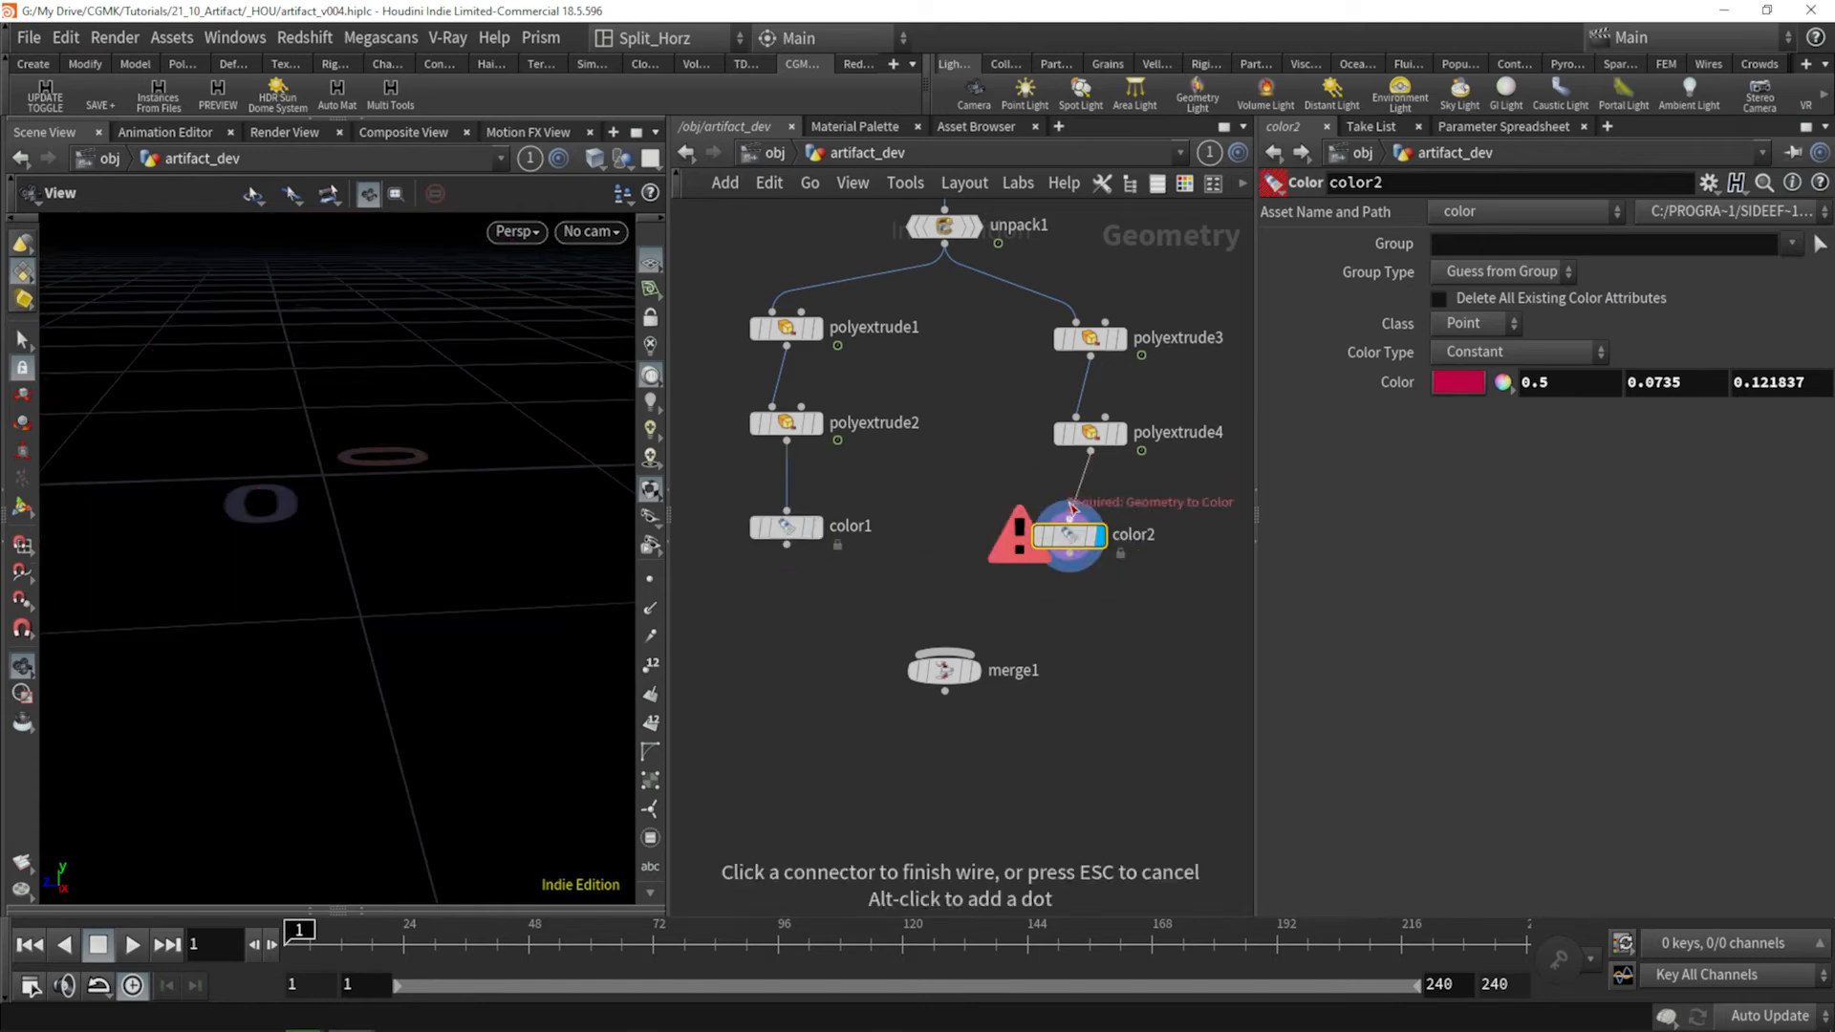
pyautogui.click(1070, 520)
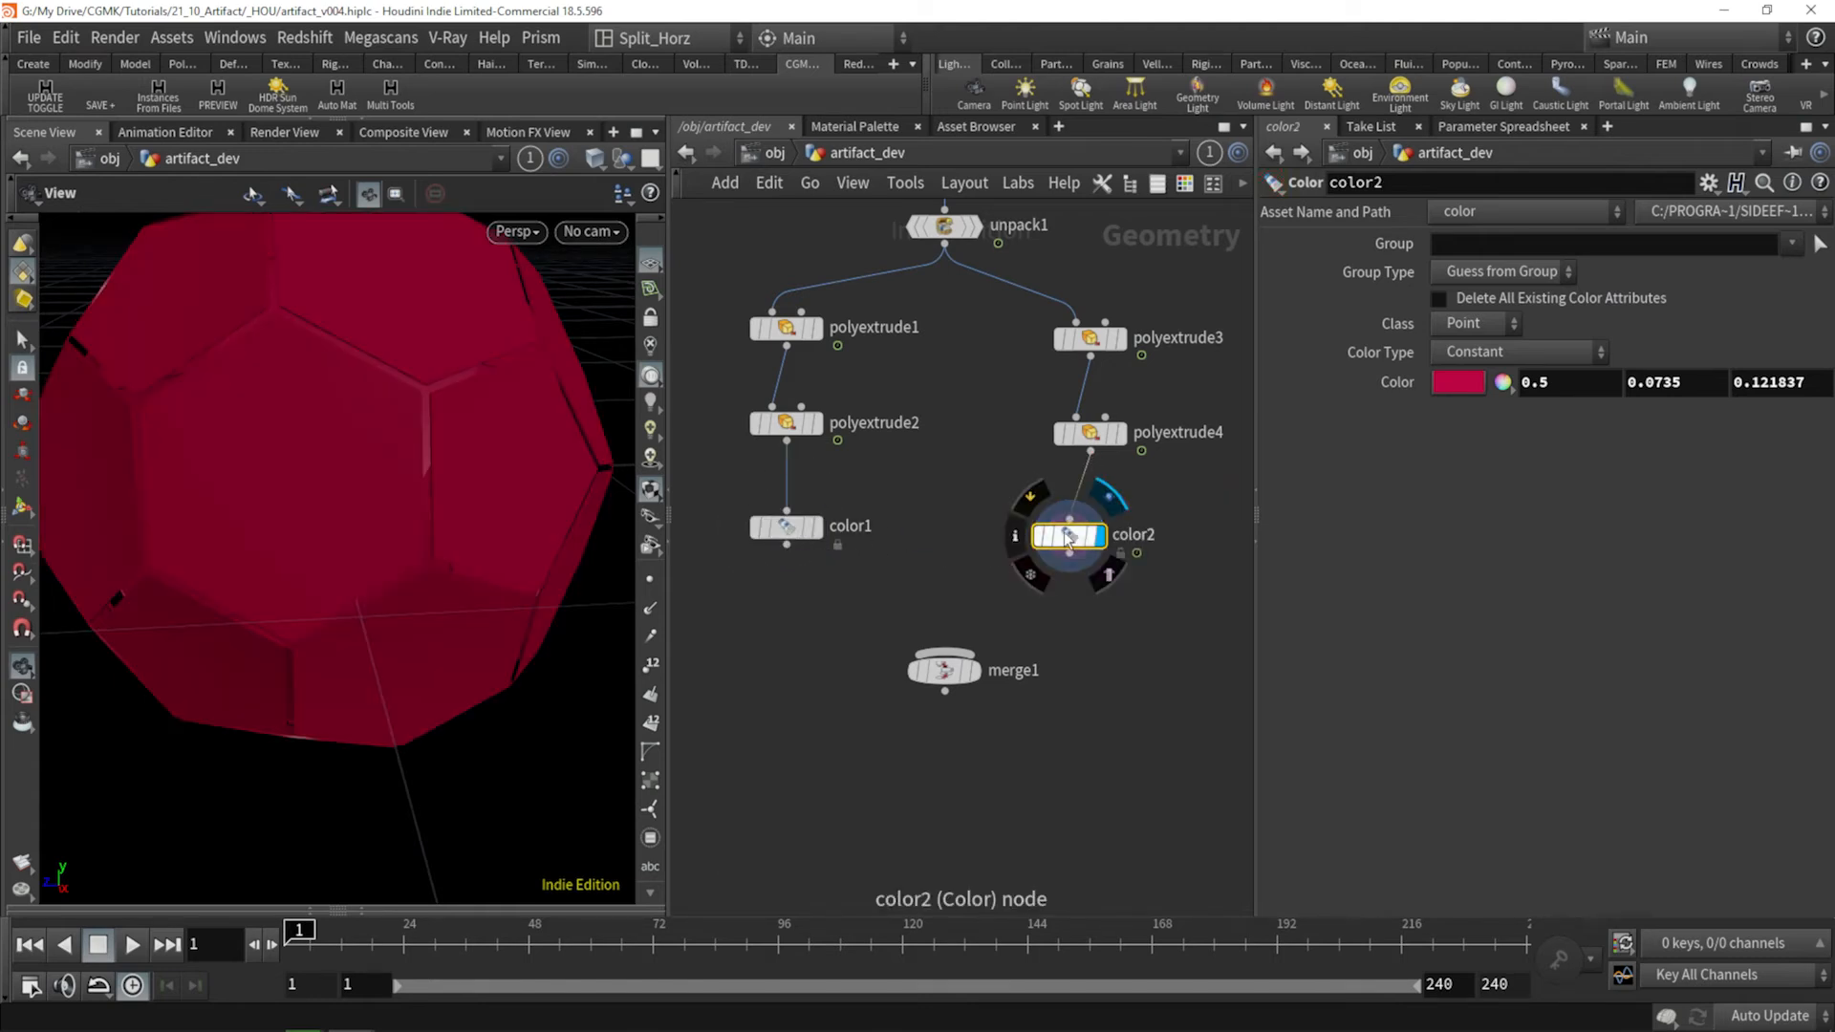
# Set the colour of color2 to the blue swatch 0, 0.5, 1.
pyautogui.click(1458, 383)
pyautogui.click(1625, 203)
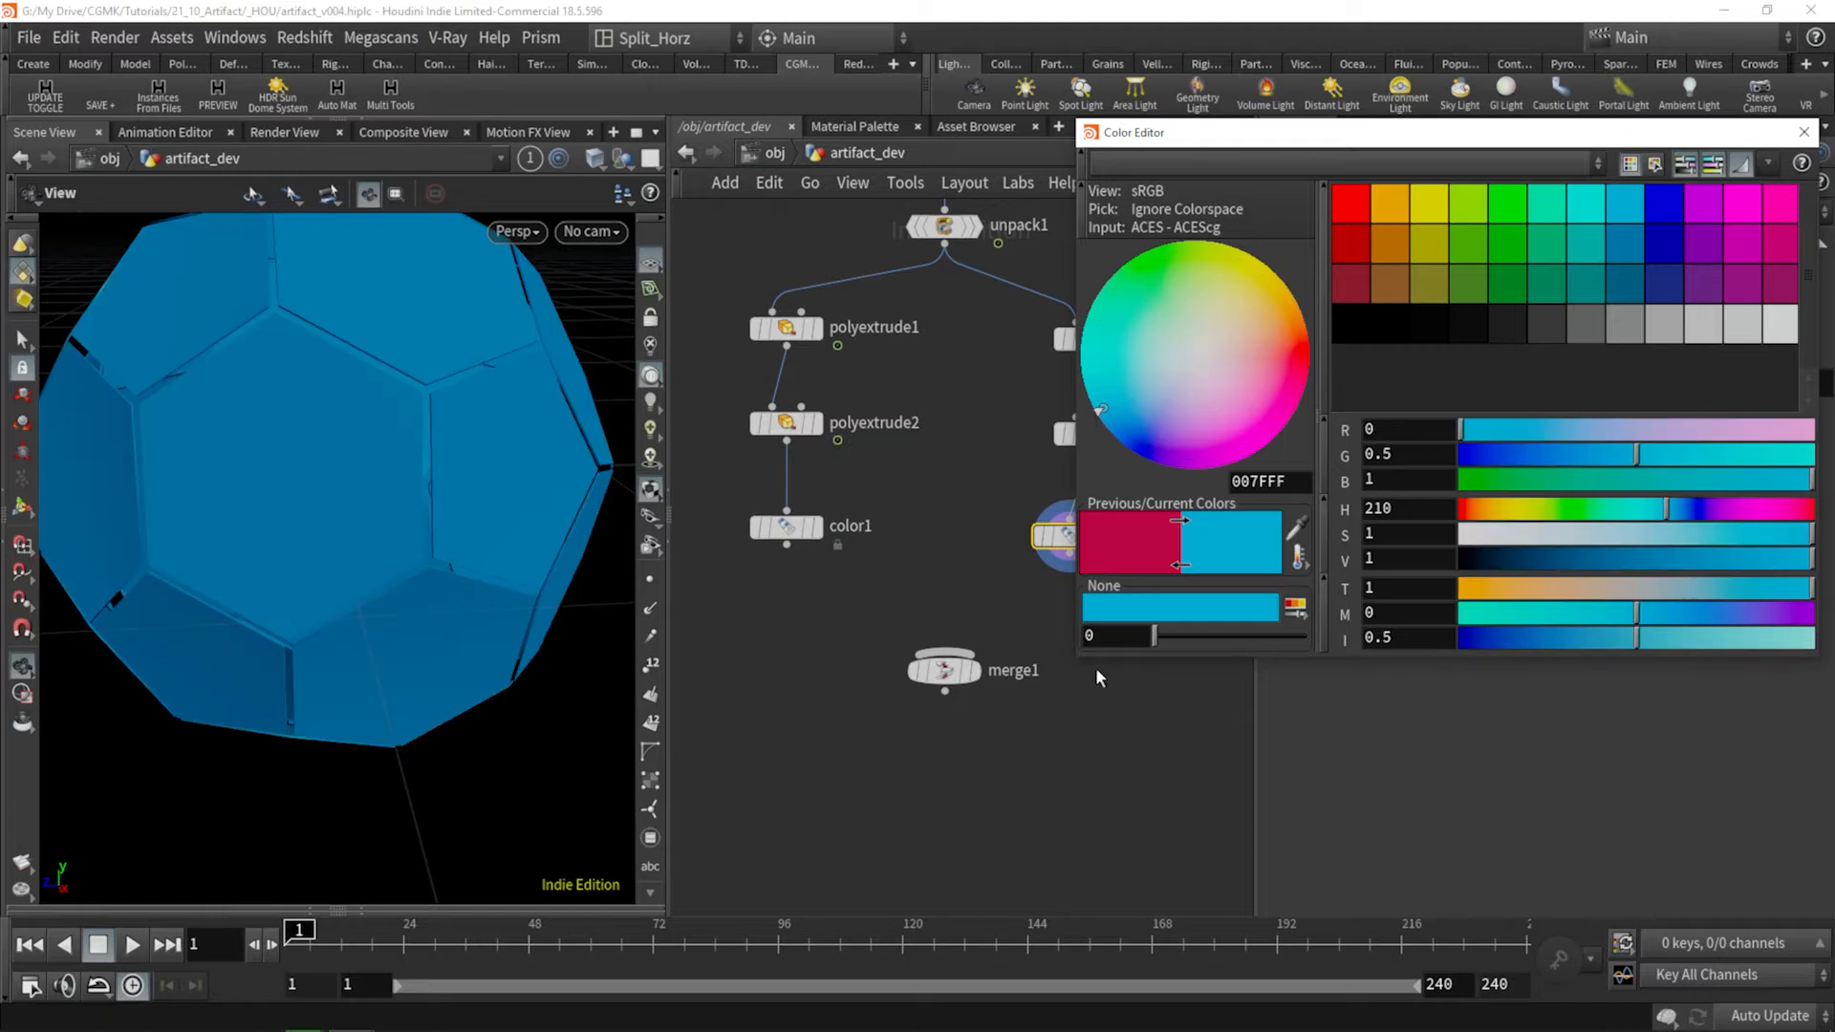
pyautogui.click(1803, 132)
# Connect color1 and color2 to merge1 and display the merged result.
pyautogui.click(787, 546)
pyautogui.click(944, 651)
pyautogui.click(1069, 552)
pyautogui.click(944, 650)
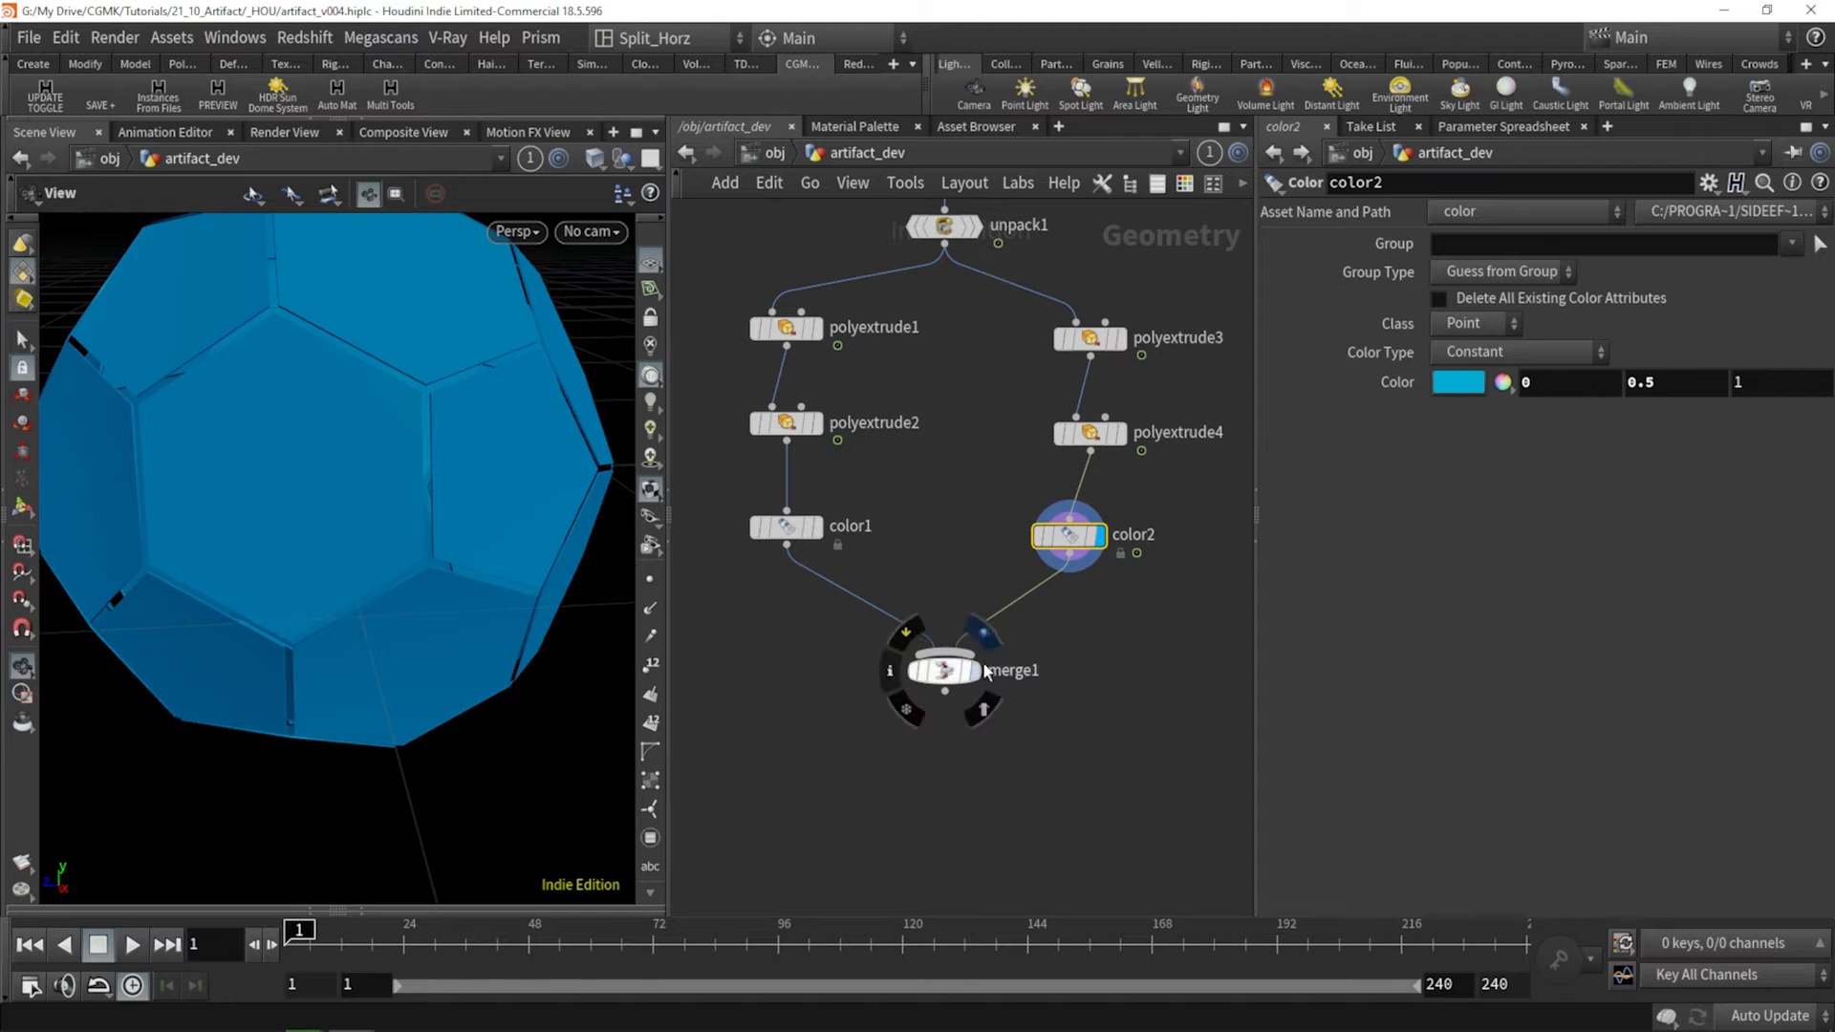
pyautogui.click(970, 677)
pyautogui.click(951, 680)
# Examine the merged red outlines and blue panels from several sides, scrubbing the animation to frame 99 and back to frame 73.
pyautogui.moveTo(213, 351); pyautogui.dragTo(193, 530)
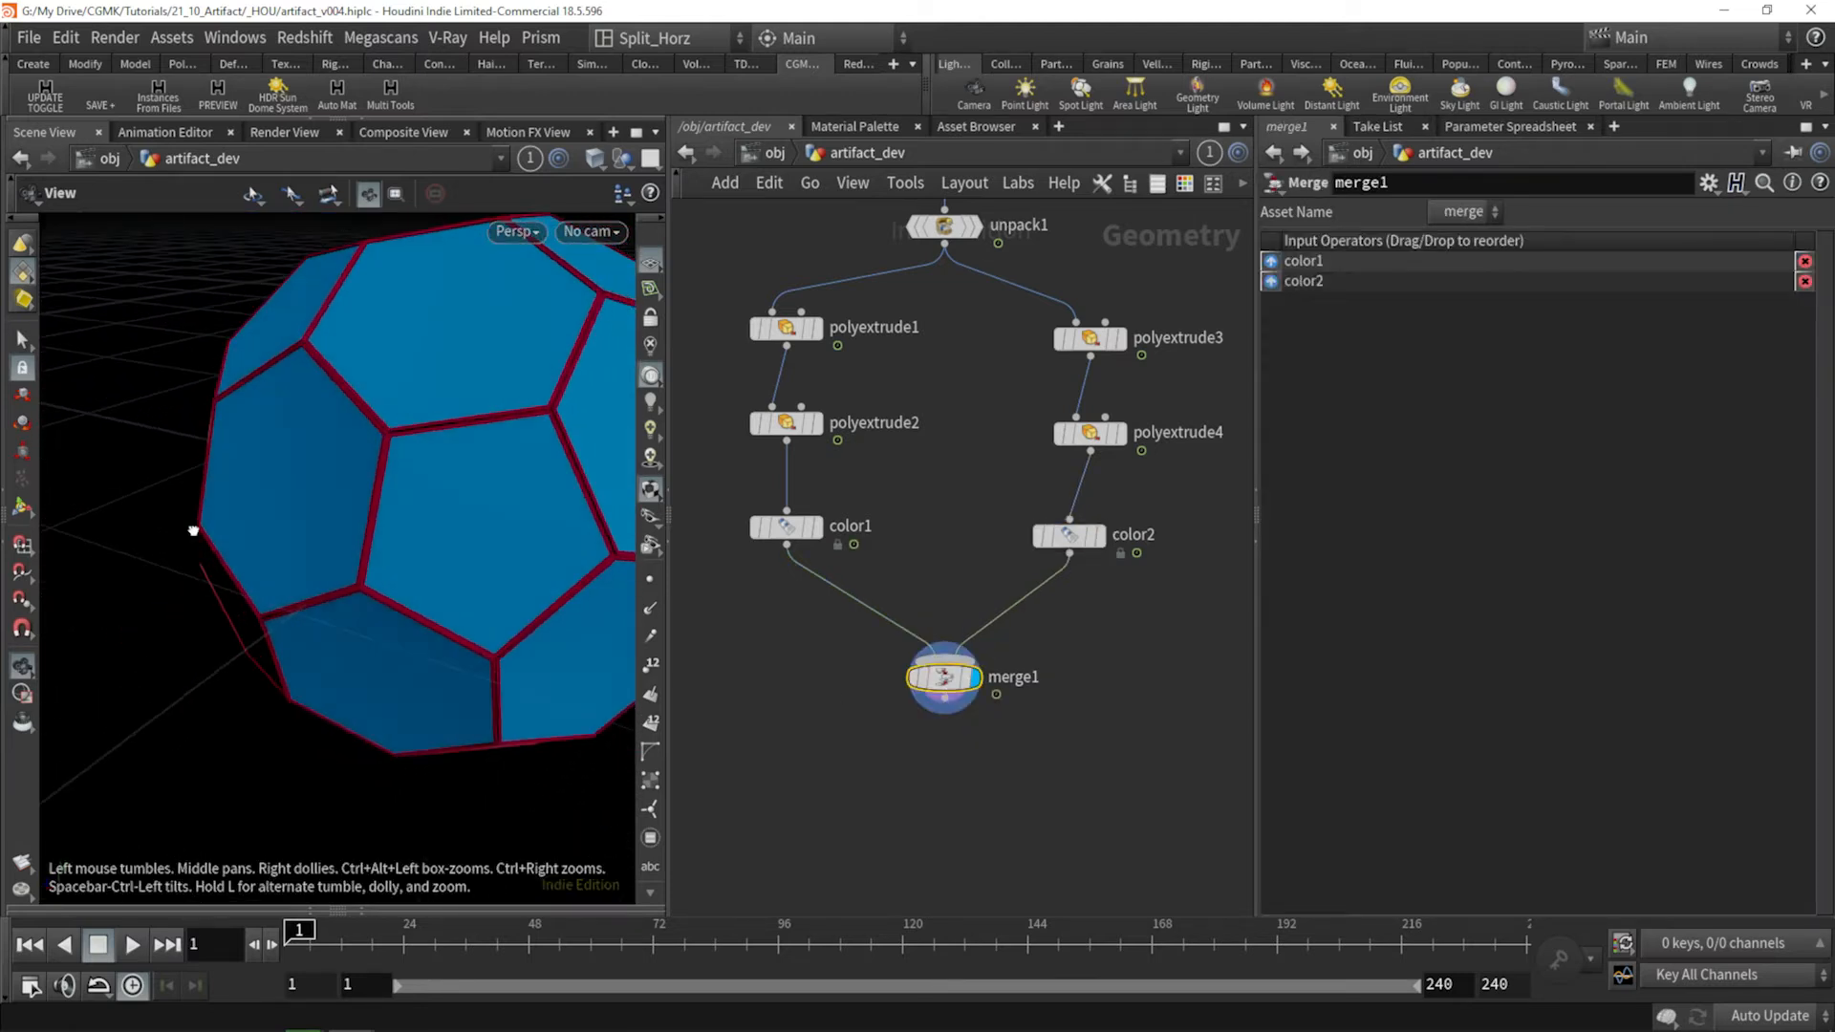
pyautogui.moveTo(346, 475); pyautogui.dragTo(450, 430)
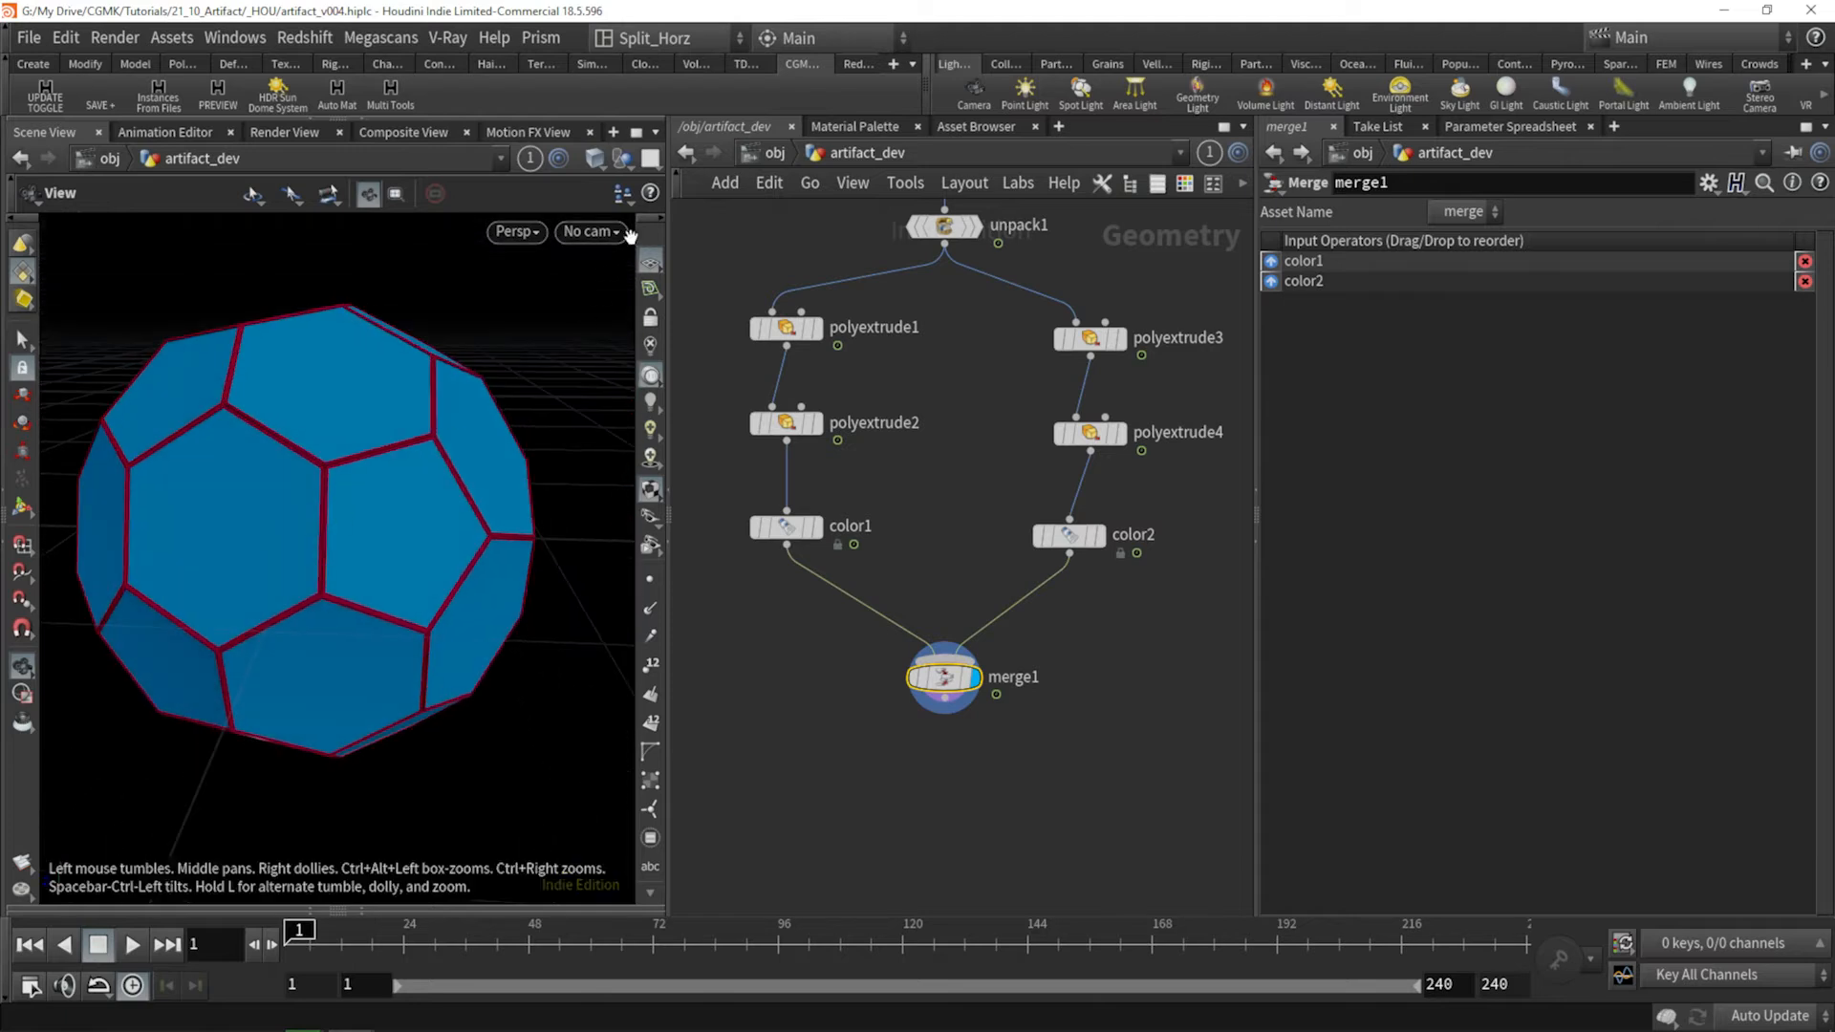
pyautogui.scroll(-3, 363, 529)
pyautogui.moveTo(363, 529); pyautogui.dragTo(426, 465)
pyautogui.moveTo(299, 944); pyautogui.dragTo(659, 951)
pyautogui.moveTo(701, 953); pyautogui.dragTo(798, 953)
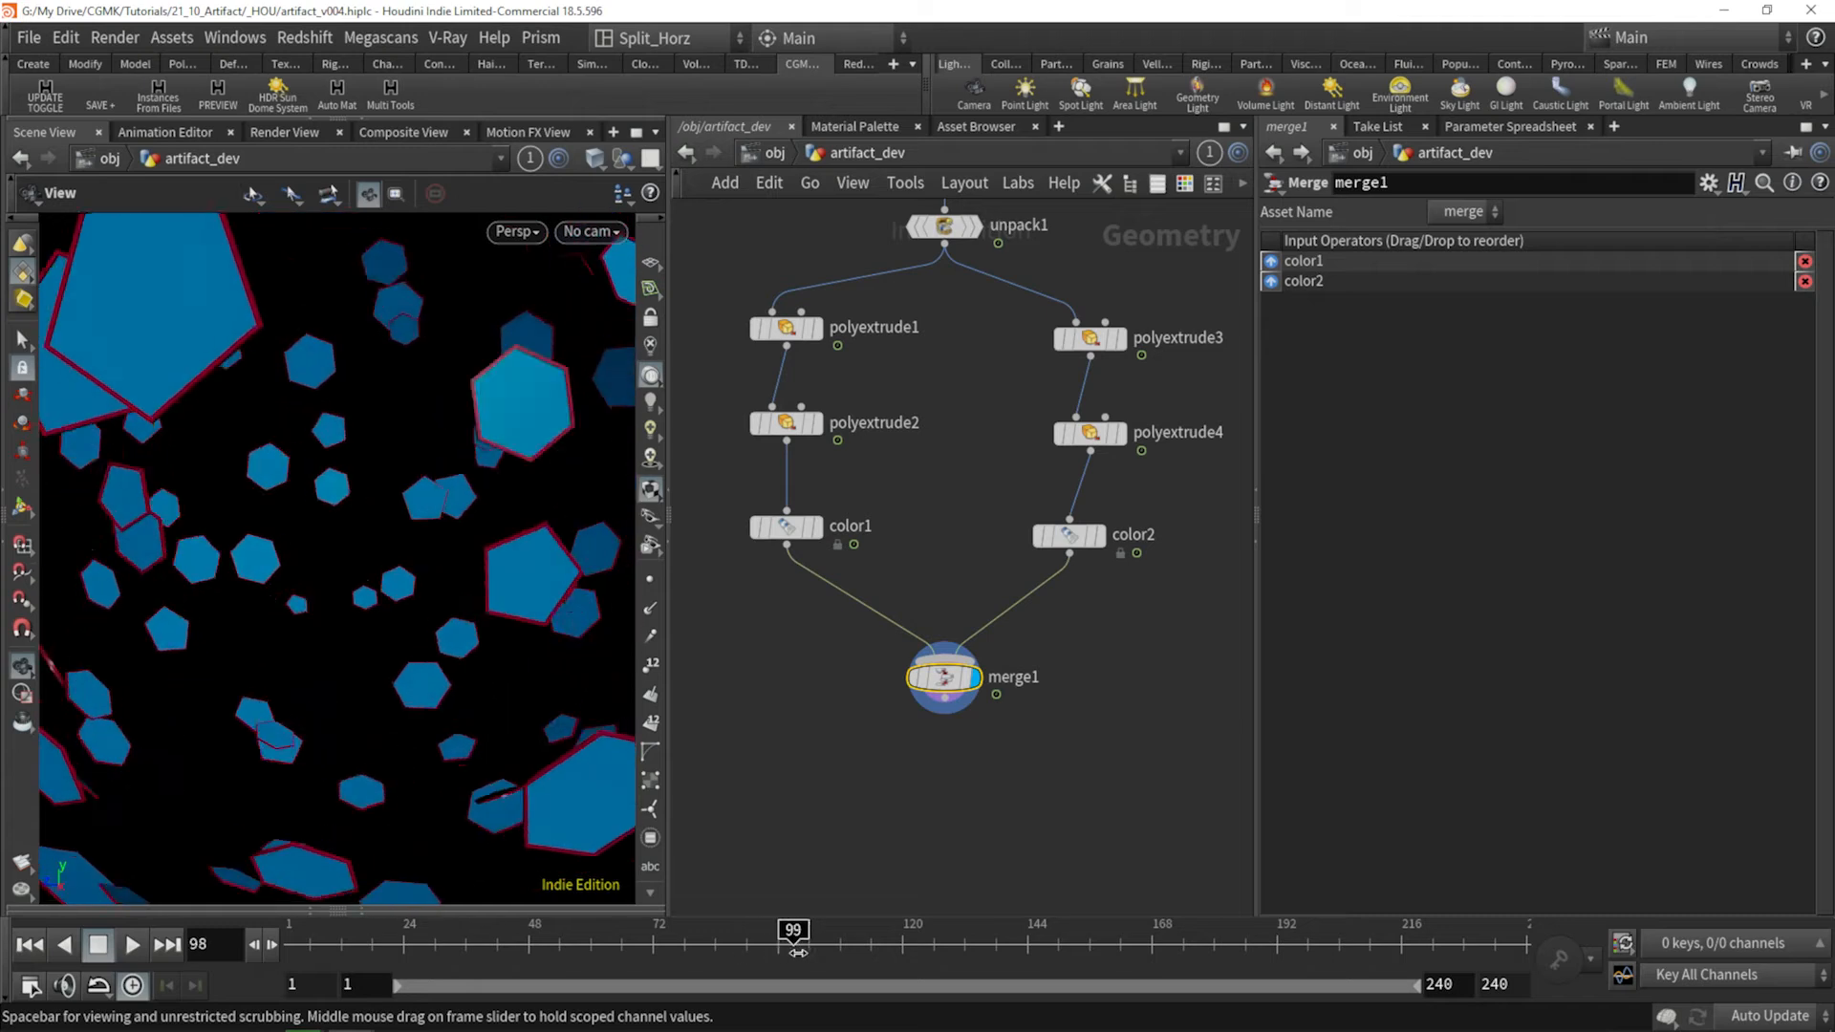
pyautogui.moveTo(319, 602); pyautogui.dragTo(297, 565)
pyautogui.moveTo(798, 951); pyautogui.dragTo(658, 961)
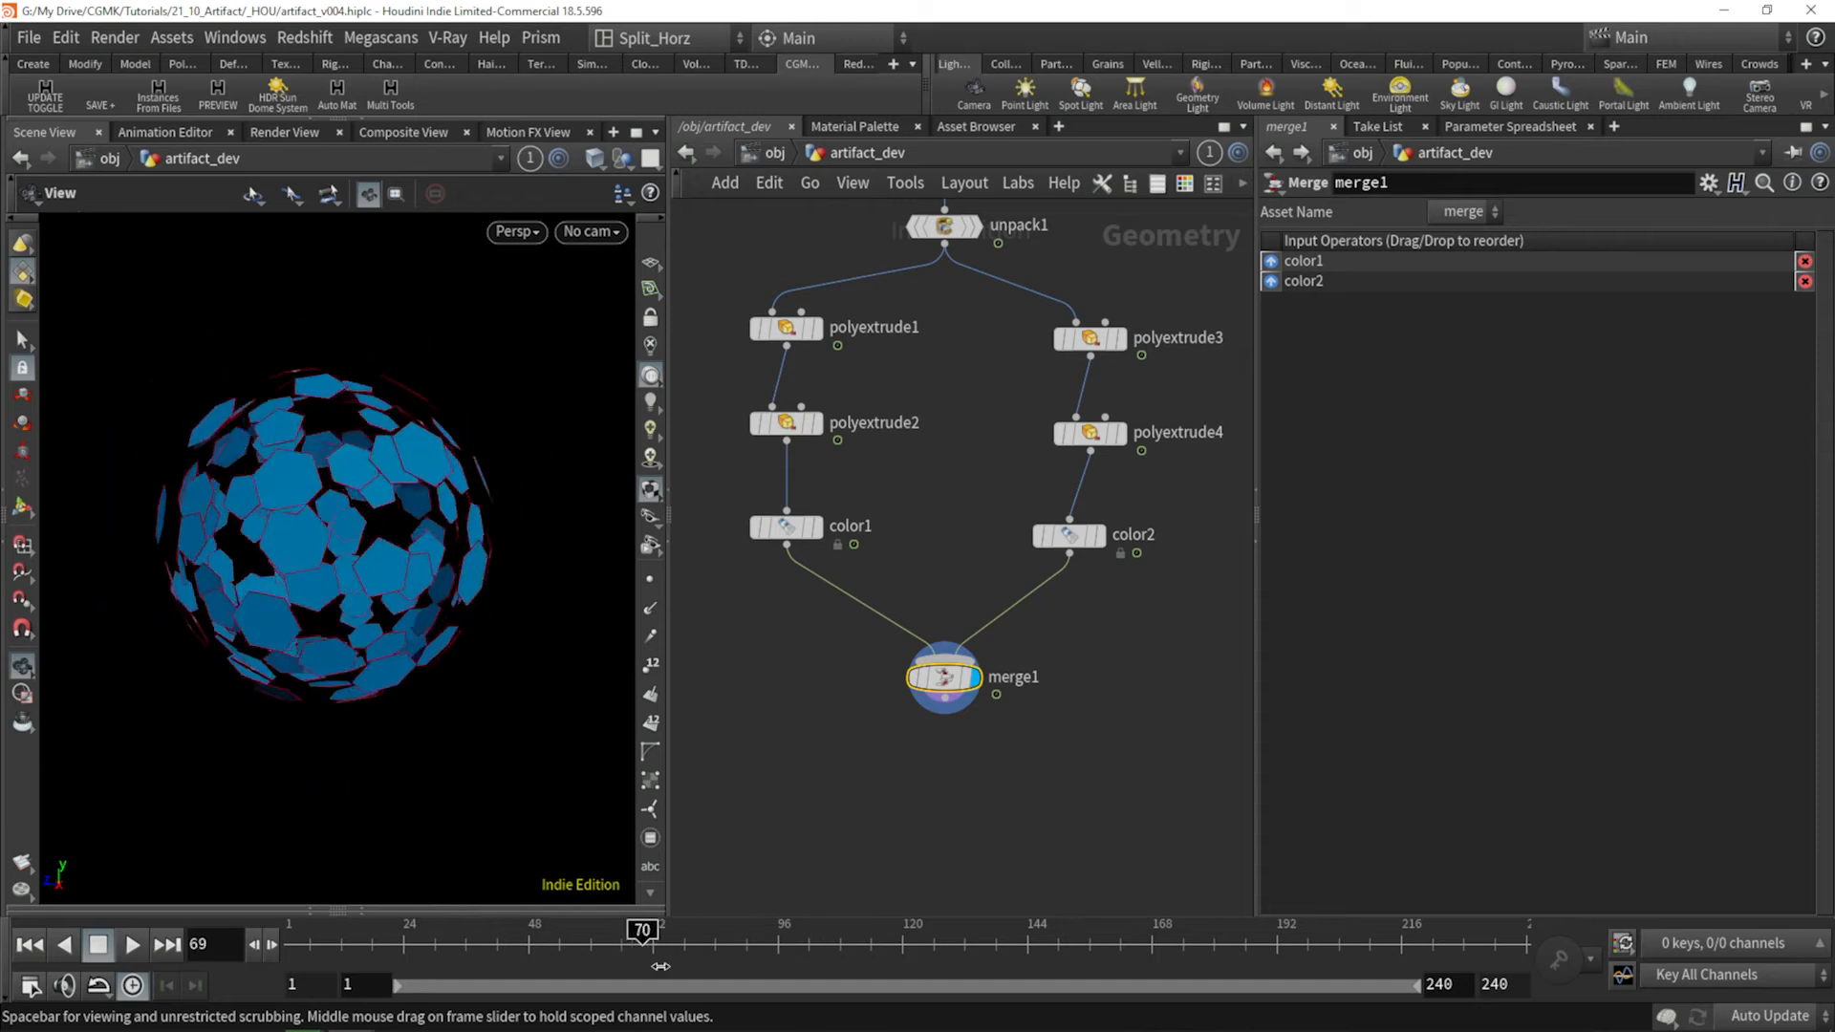
# Set the viewport background colour scheme to Grey in the display options.
pyautogui.press('d')
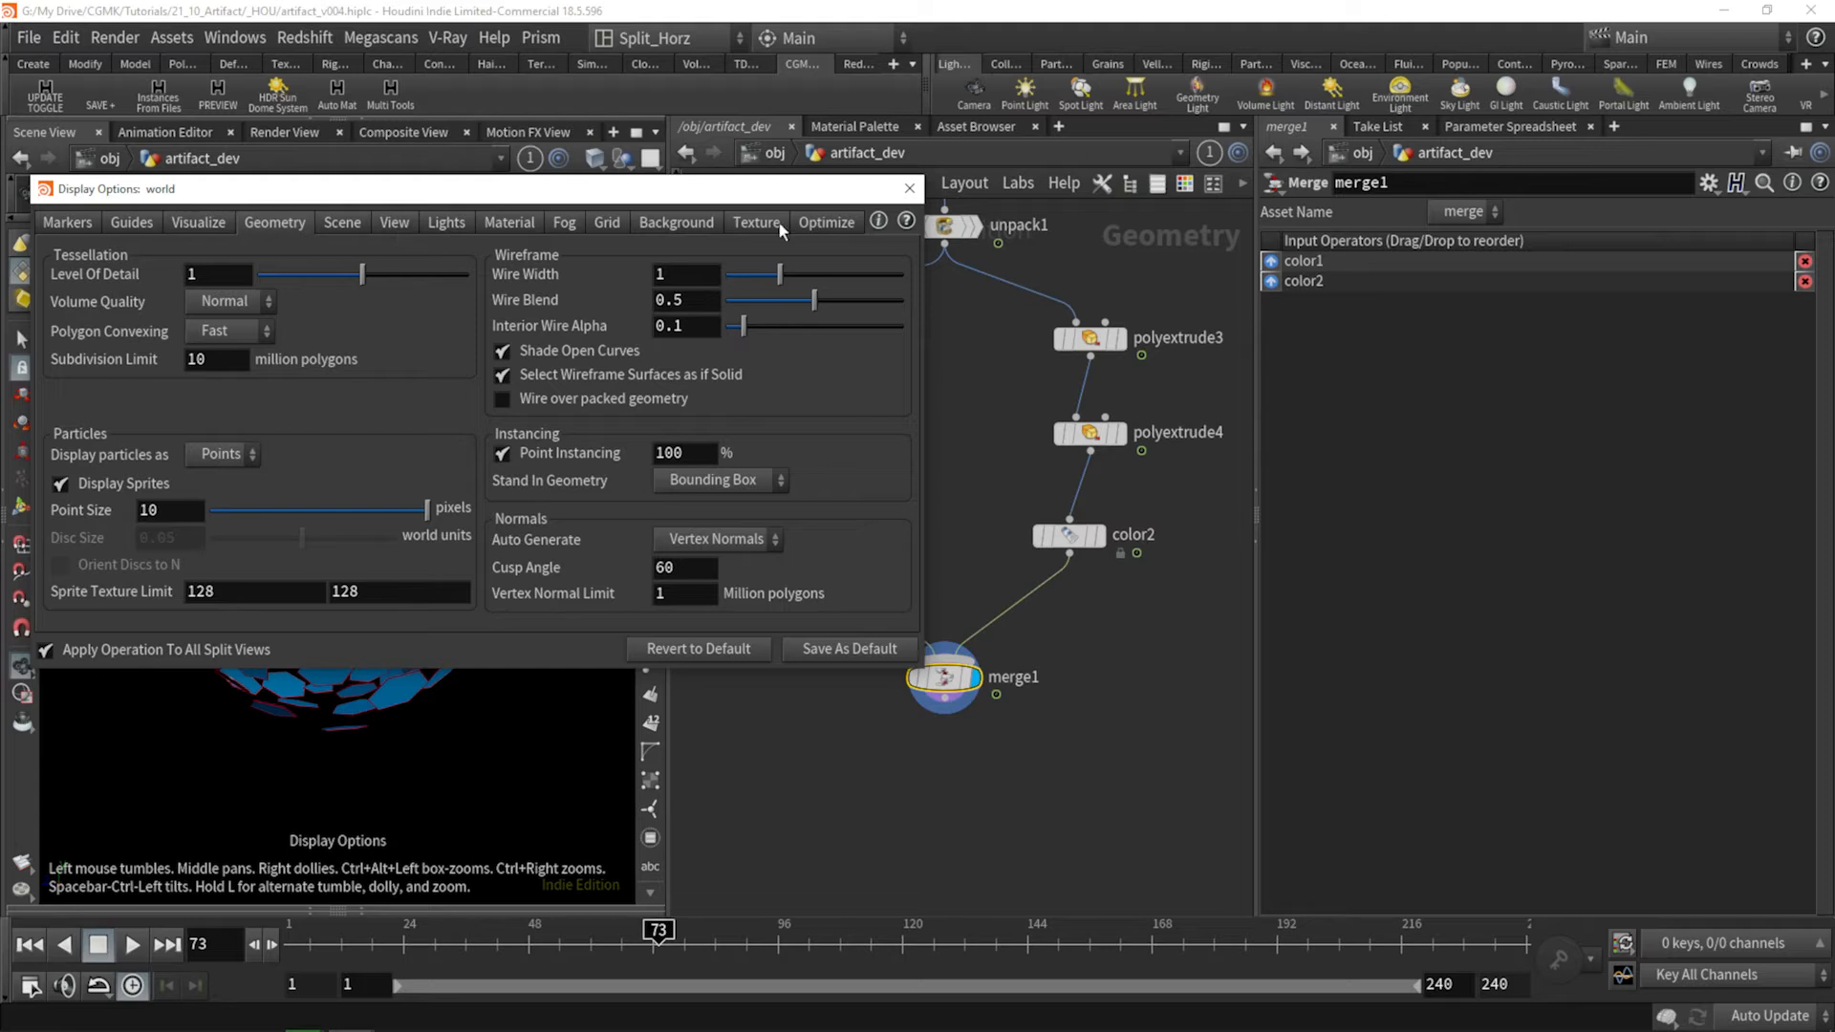
pyautogui.click(676, 223)
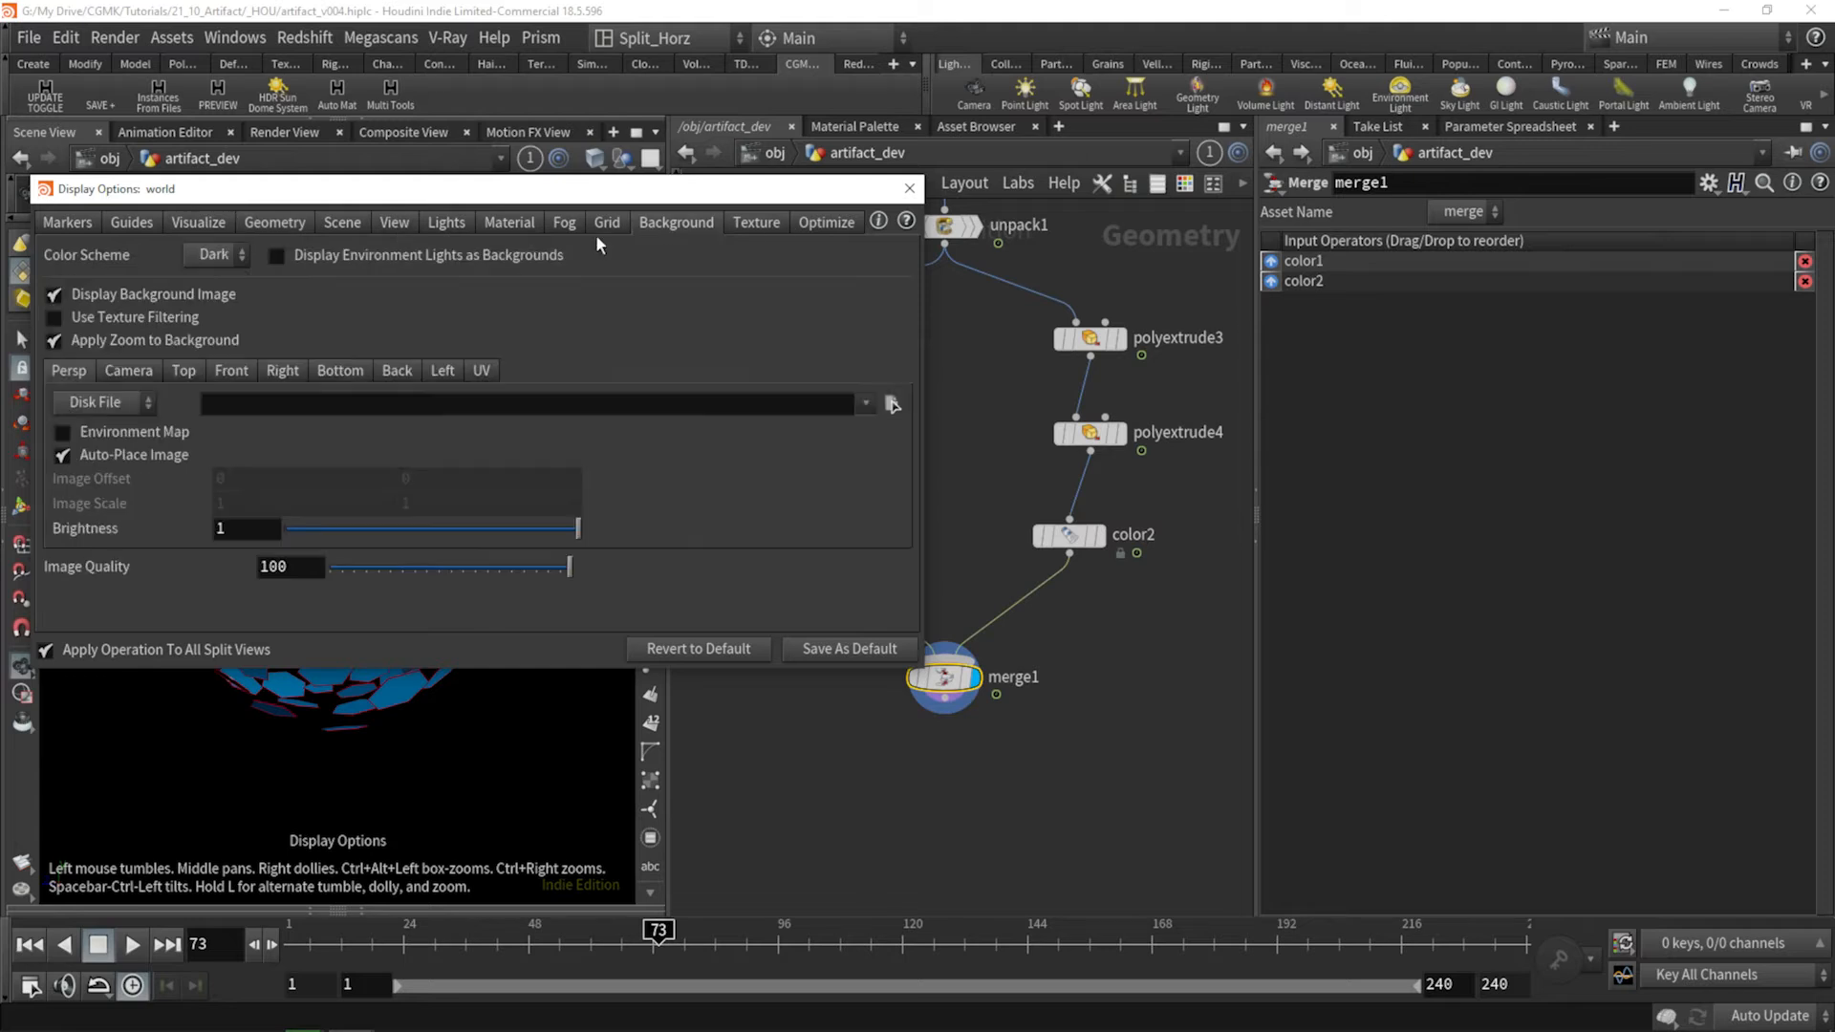
pyautogui.click(211, 332)
pyautogui.click(909, 188)
# Play the opening animation against the grey background, scrub to frame 64 and examine the sphere from different angles.
pyautogui.moveTo(551, 916); pyautogui.dragTo(367, 932)
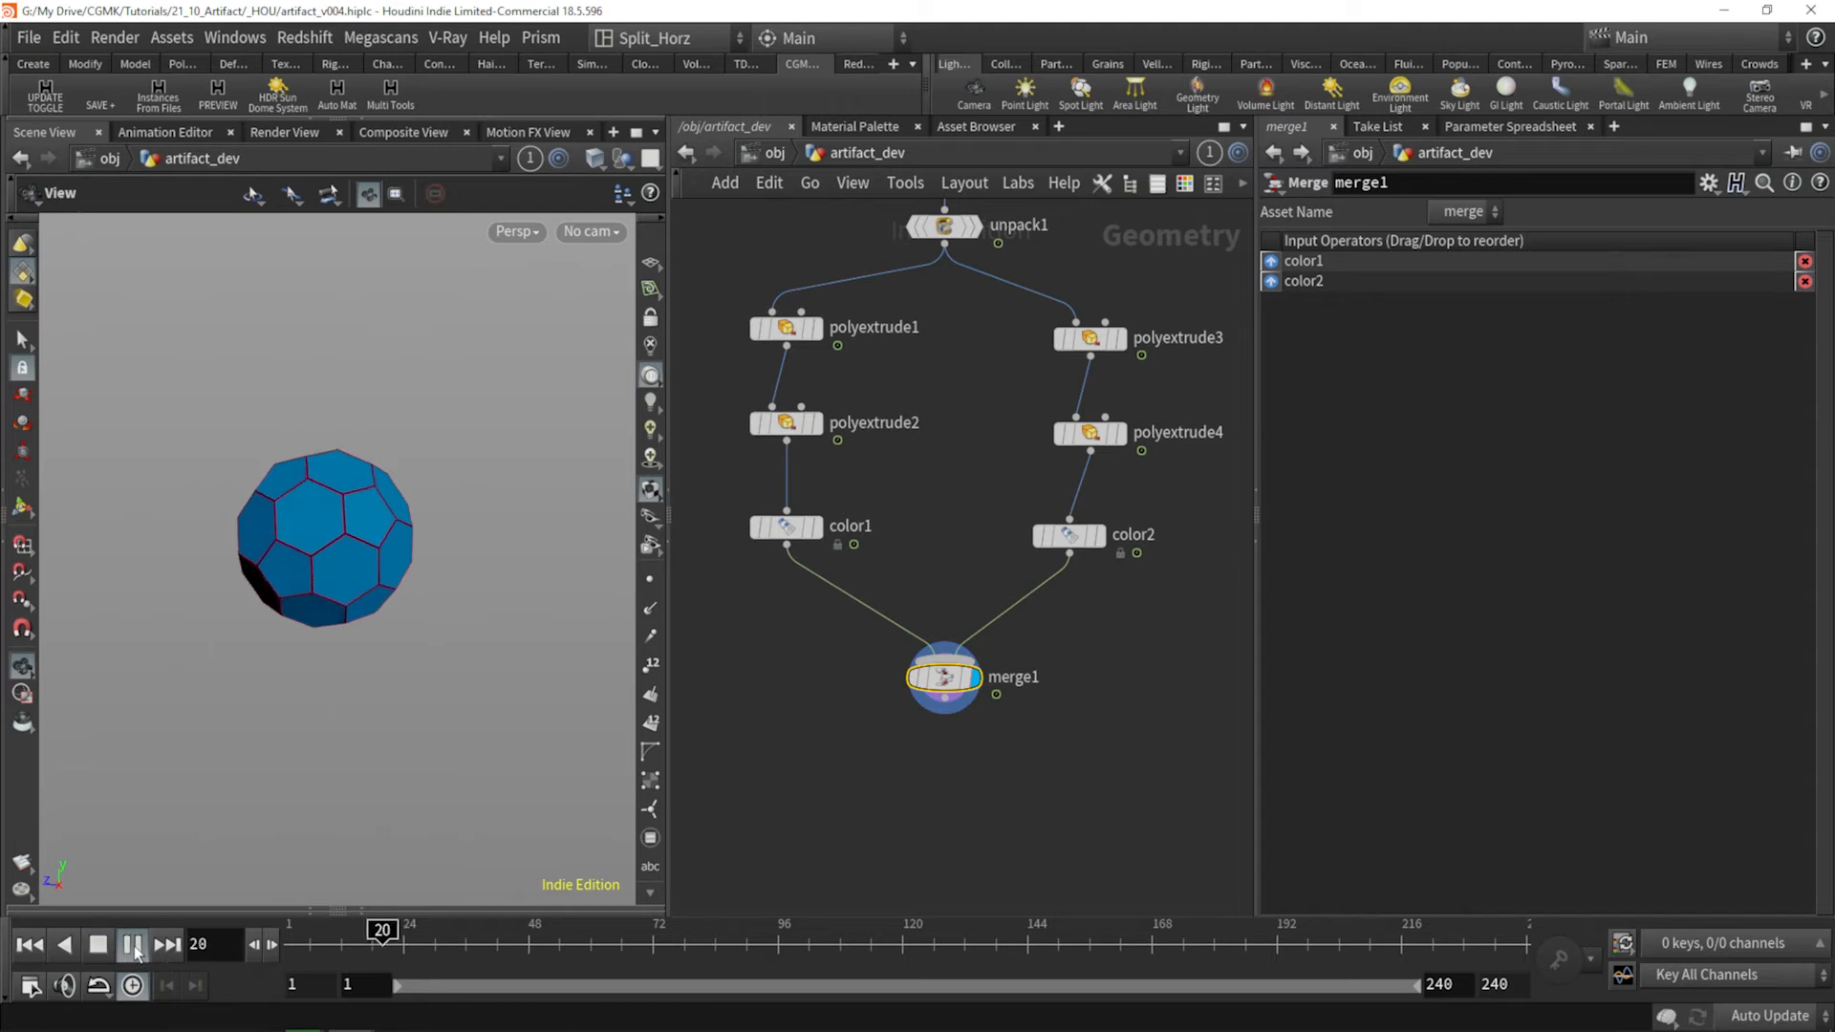
pyautogui.moveTo(406, 932)
pyautogui.mouseDown()
pyautogui.moveTo(669, 932)
pyautogui.moveTo(611, 932)
pyautogui.mouseUp()
pyautogui.moveTo(494, 543); pyautogui.dragTo(429, 642)
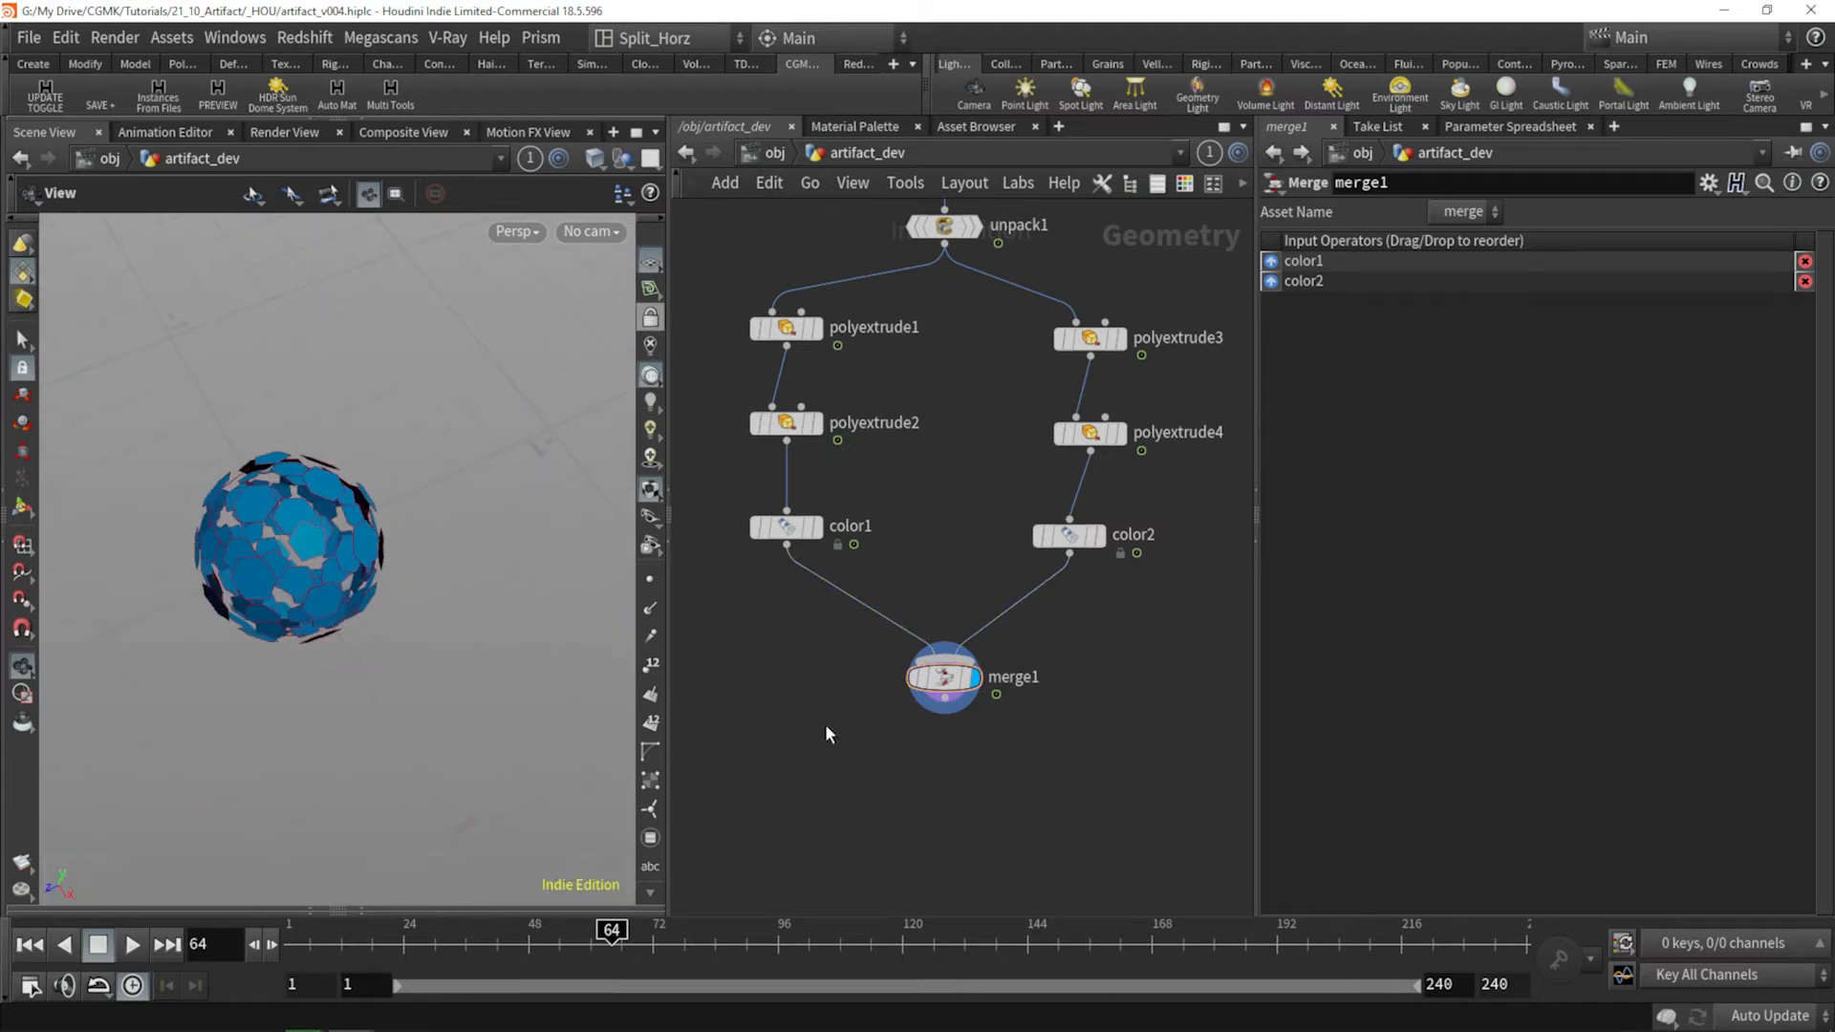
pyautogui.moveTo(411, 612); pyautogui.dragTo(484, 577)
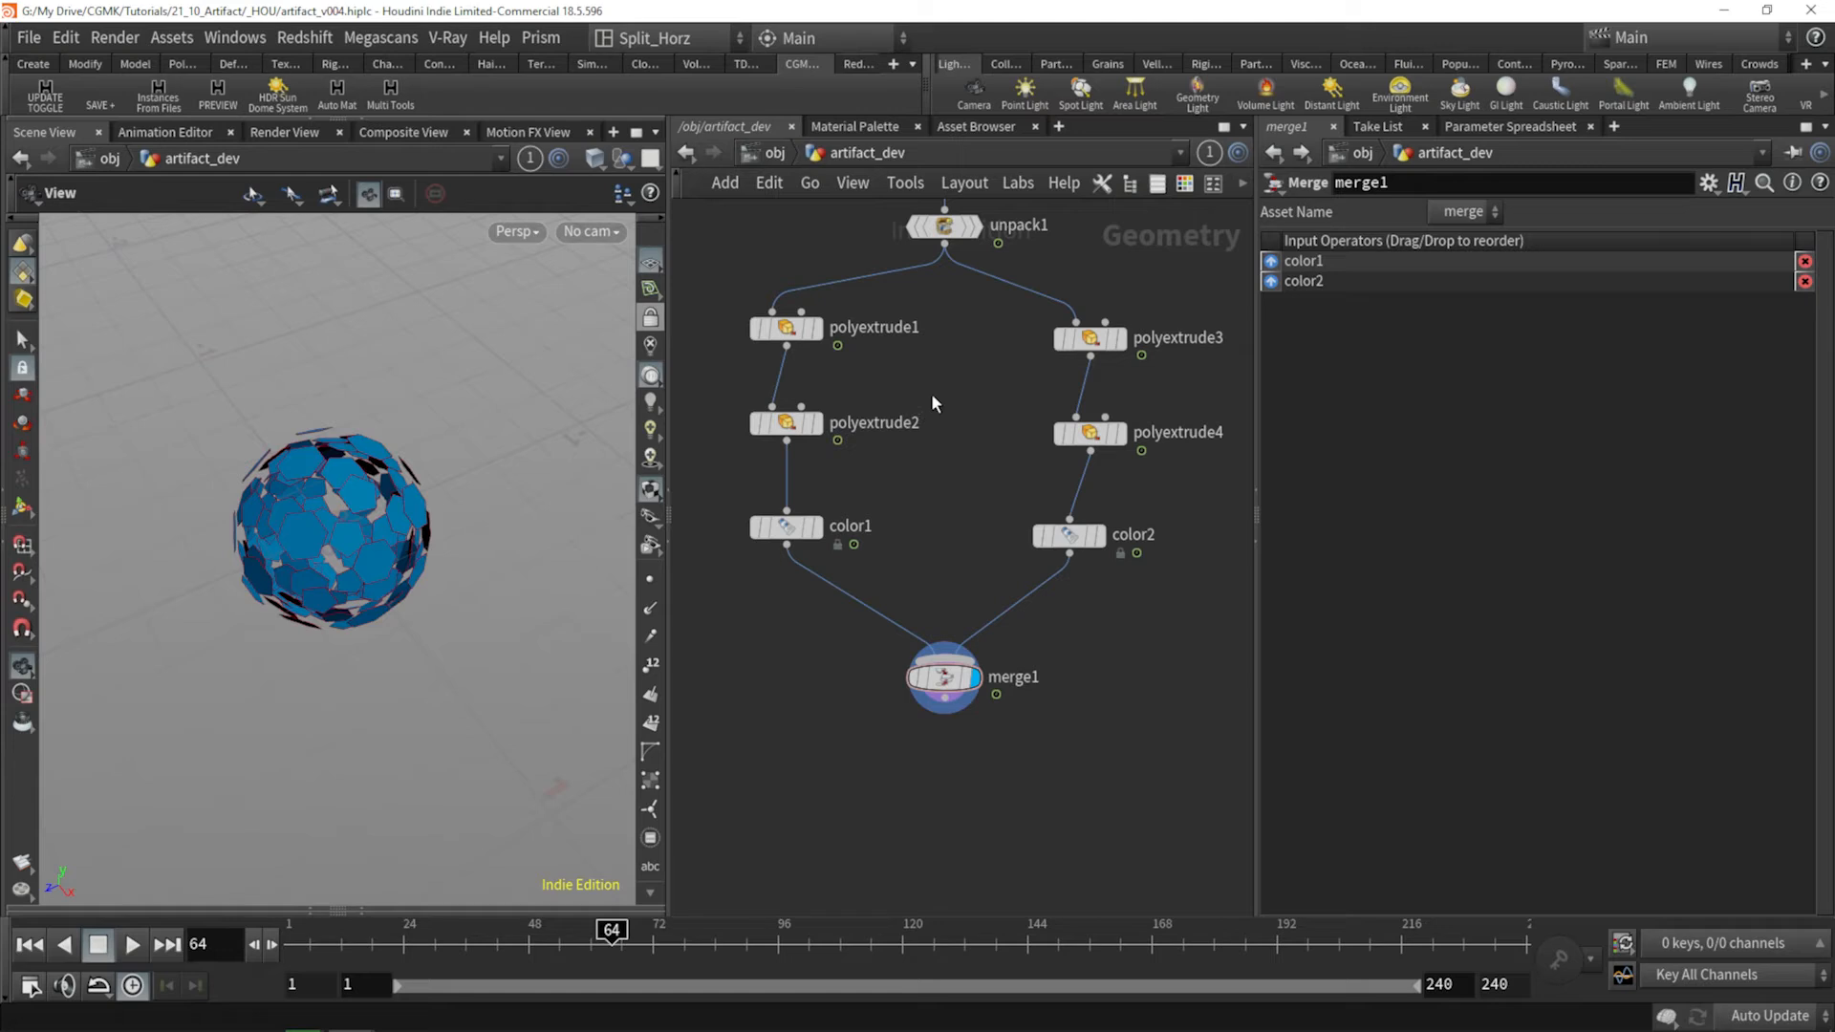
# Create an area light from the current view, leave the light's view, and switch the viewport to normal lighting.
pyautogui.click(1138, 93)
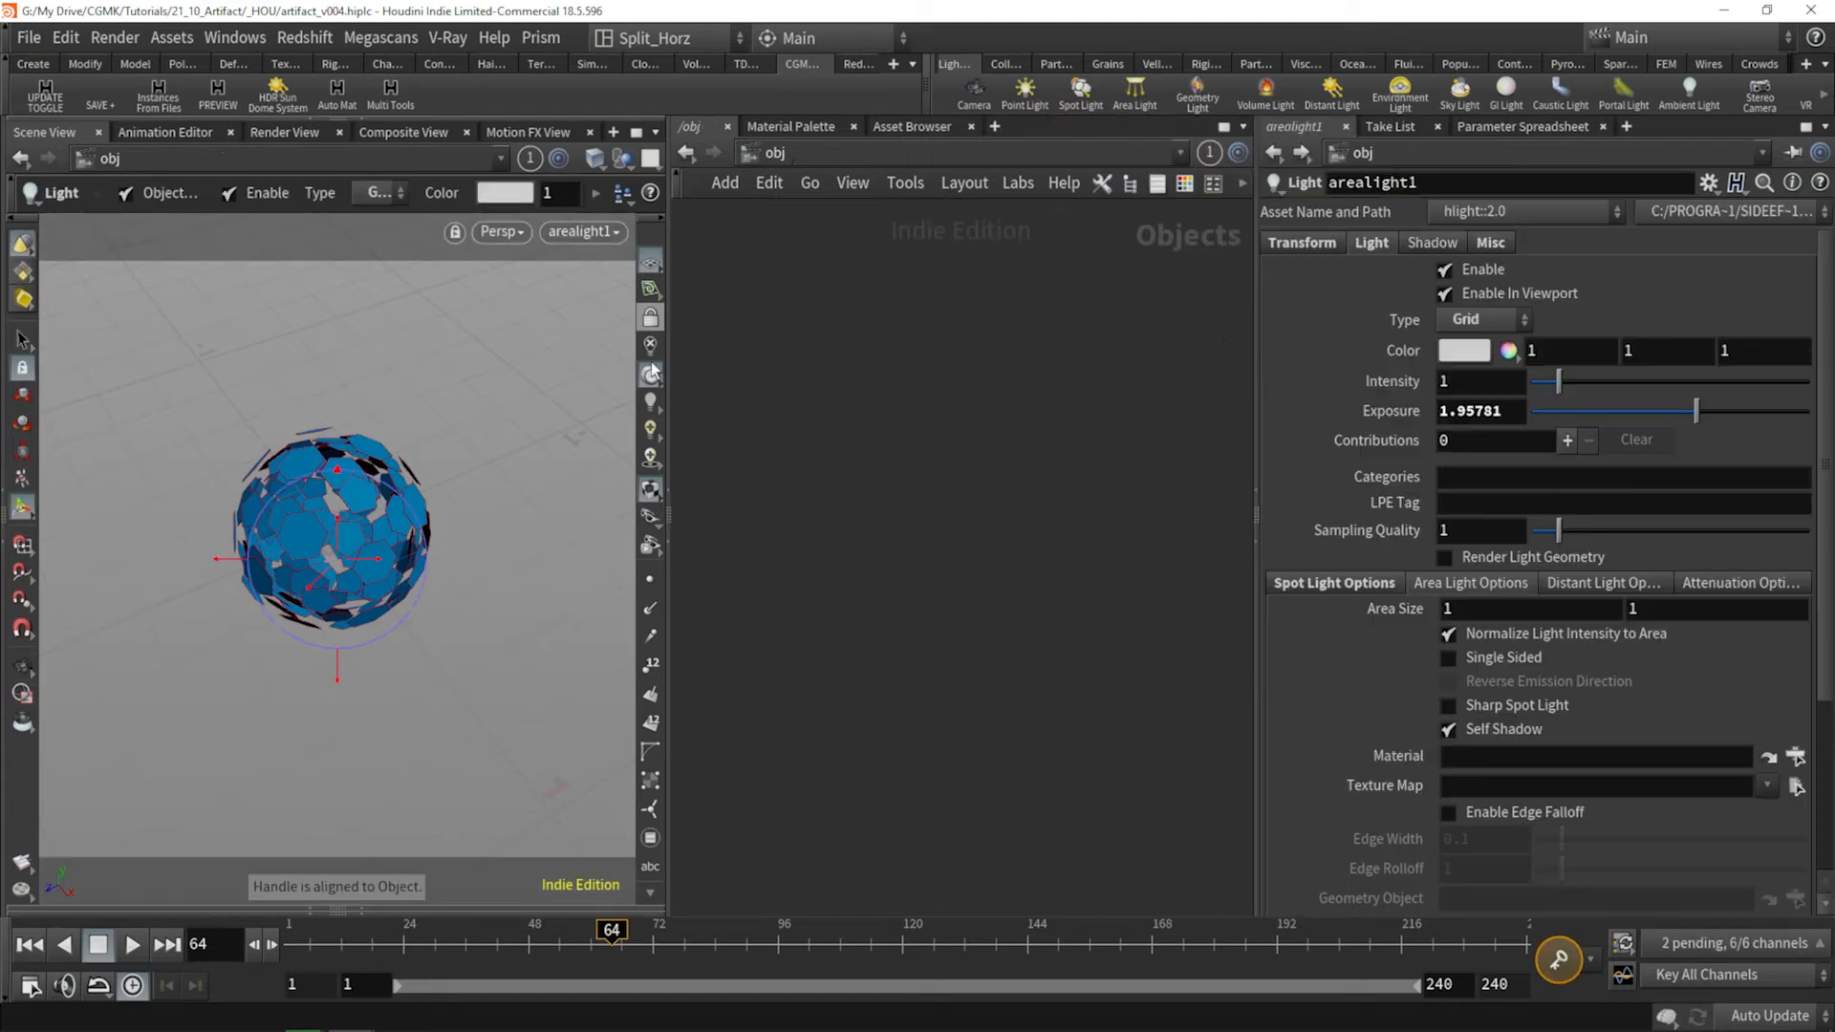
pyautogui.press('Escape')
pyautogui.moveTo(384, 585); pyautogui.dragTo(311, 506)
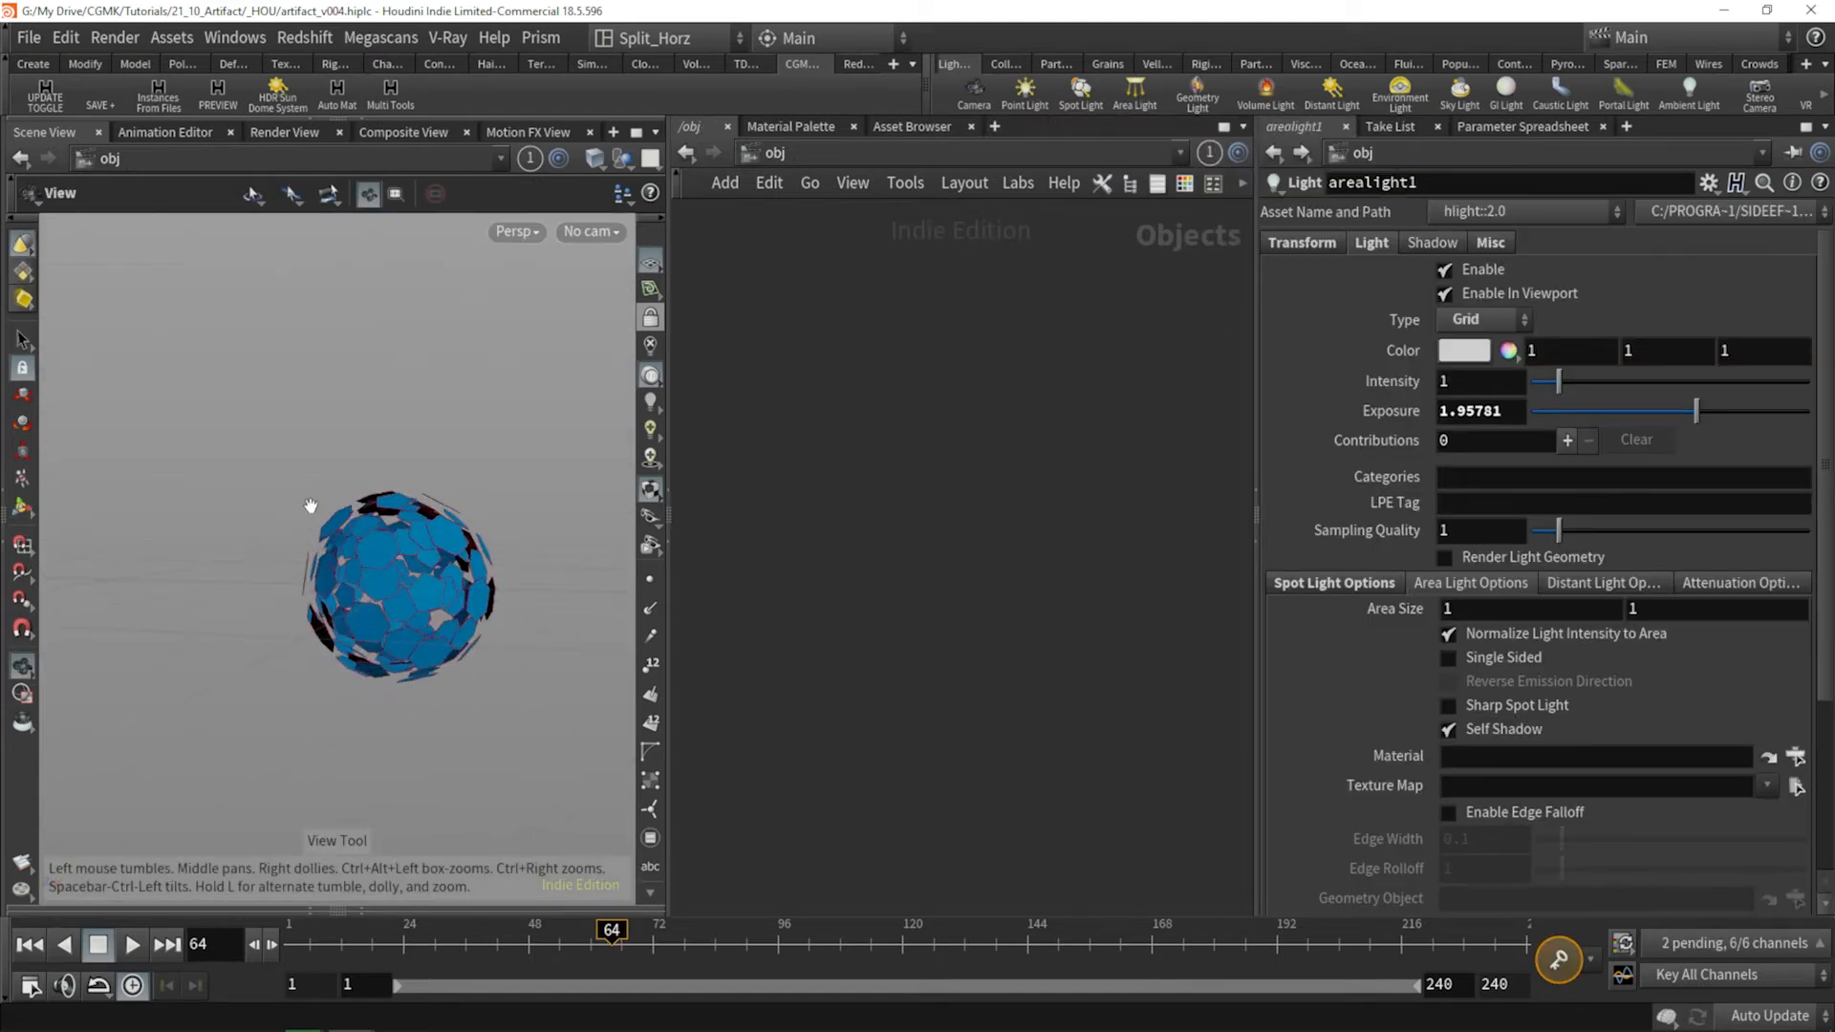
pyautogui.click(651, 403)
pyautogui.moveTo(551, 496); pyautogui.dragTo(392, 536)
pyautogui.moveTo(359, 594); pyautogui.dragTo(332, 620)
# Set the viewport background colour scheme to Dark in the display options.
pyautogui.press('d')
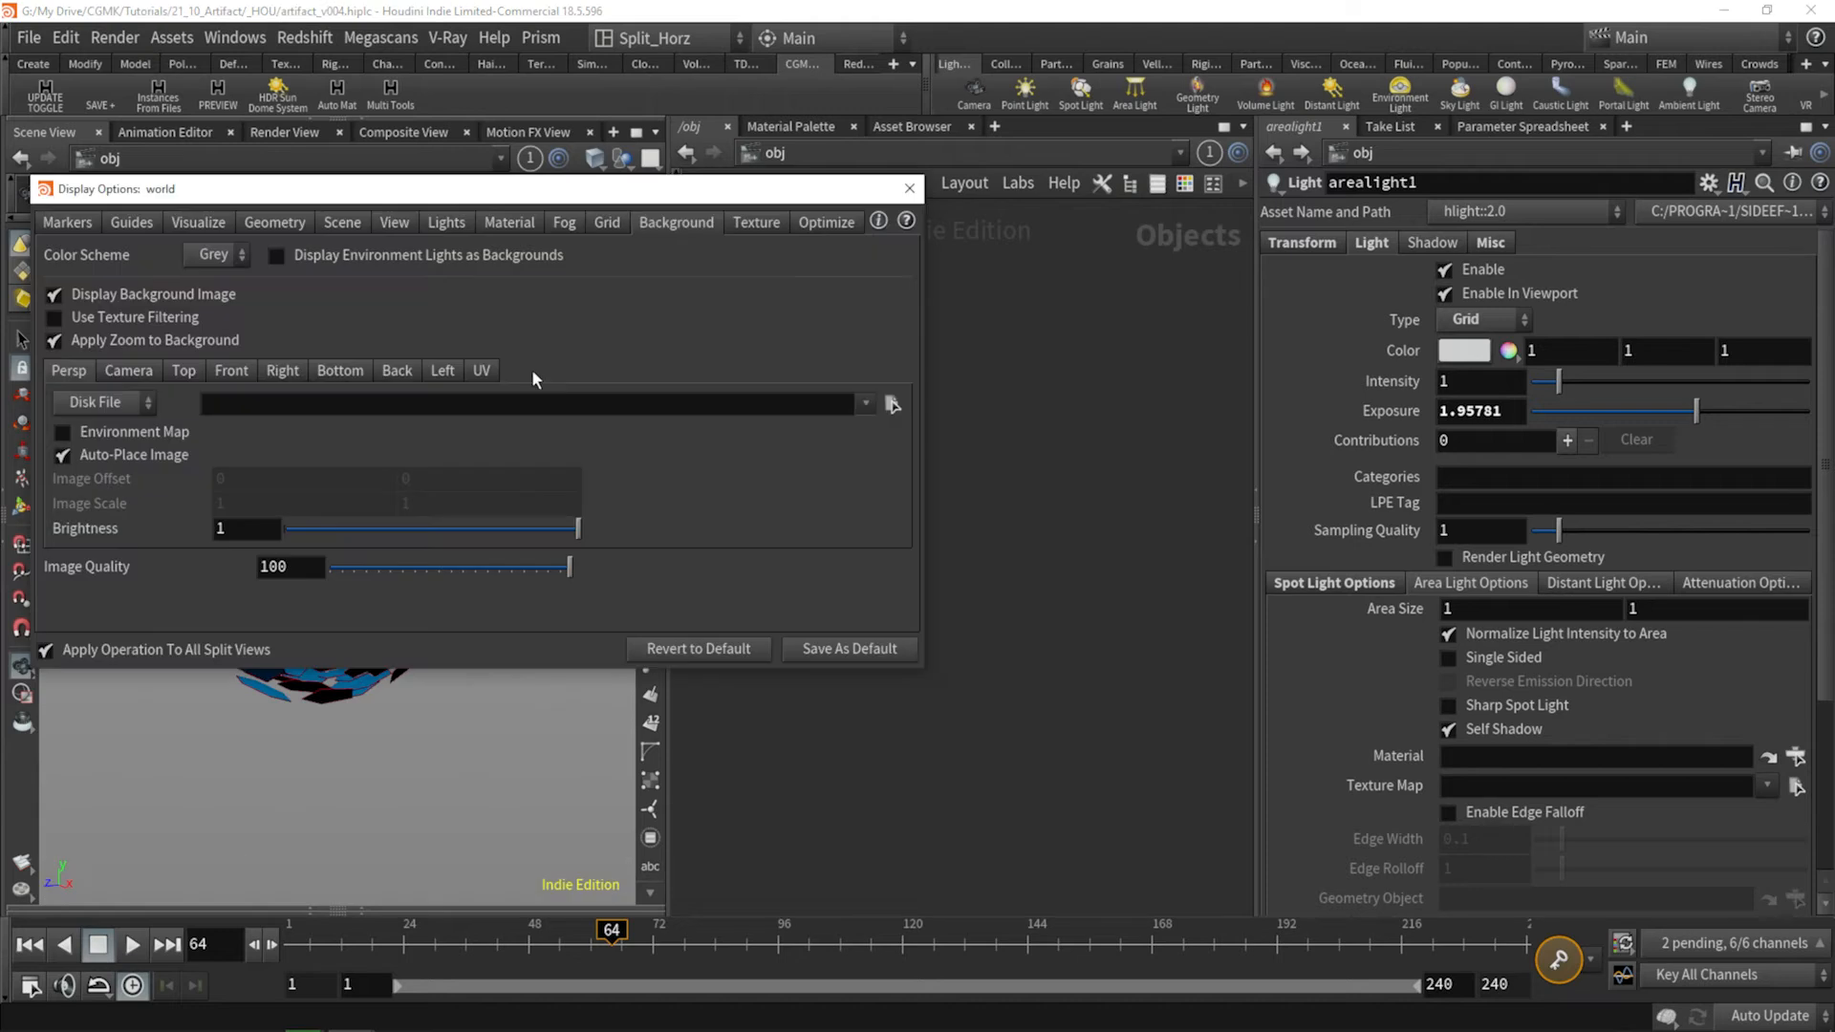
pyautogui.click(214, 255)
pyautogui.click(208, 292)
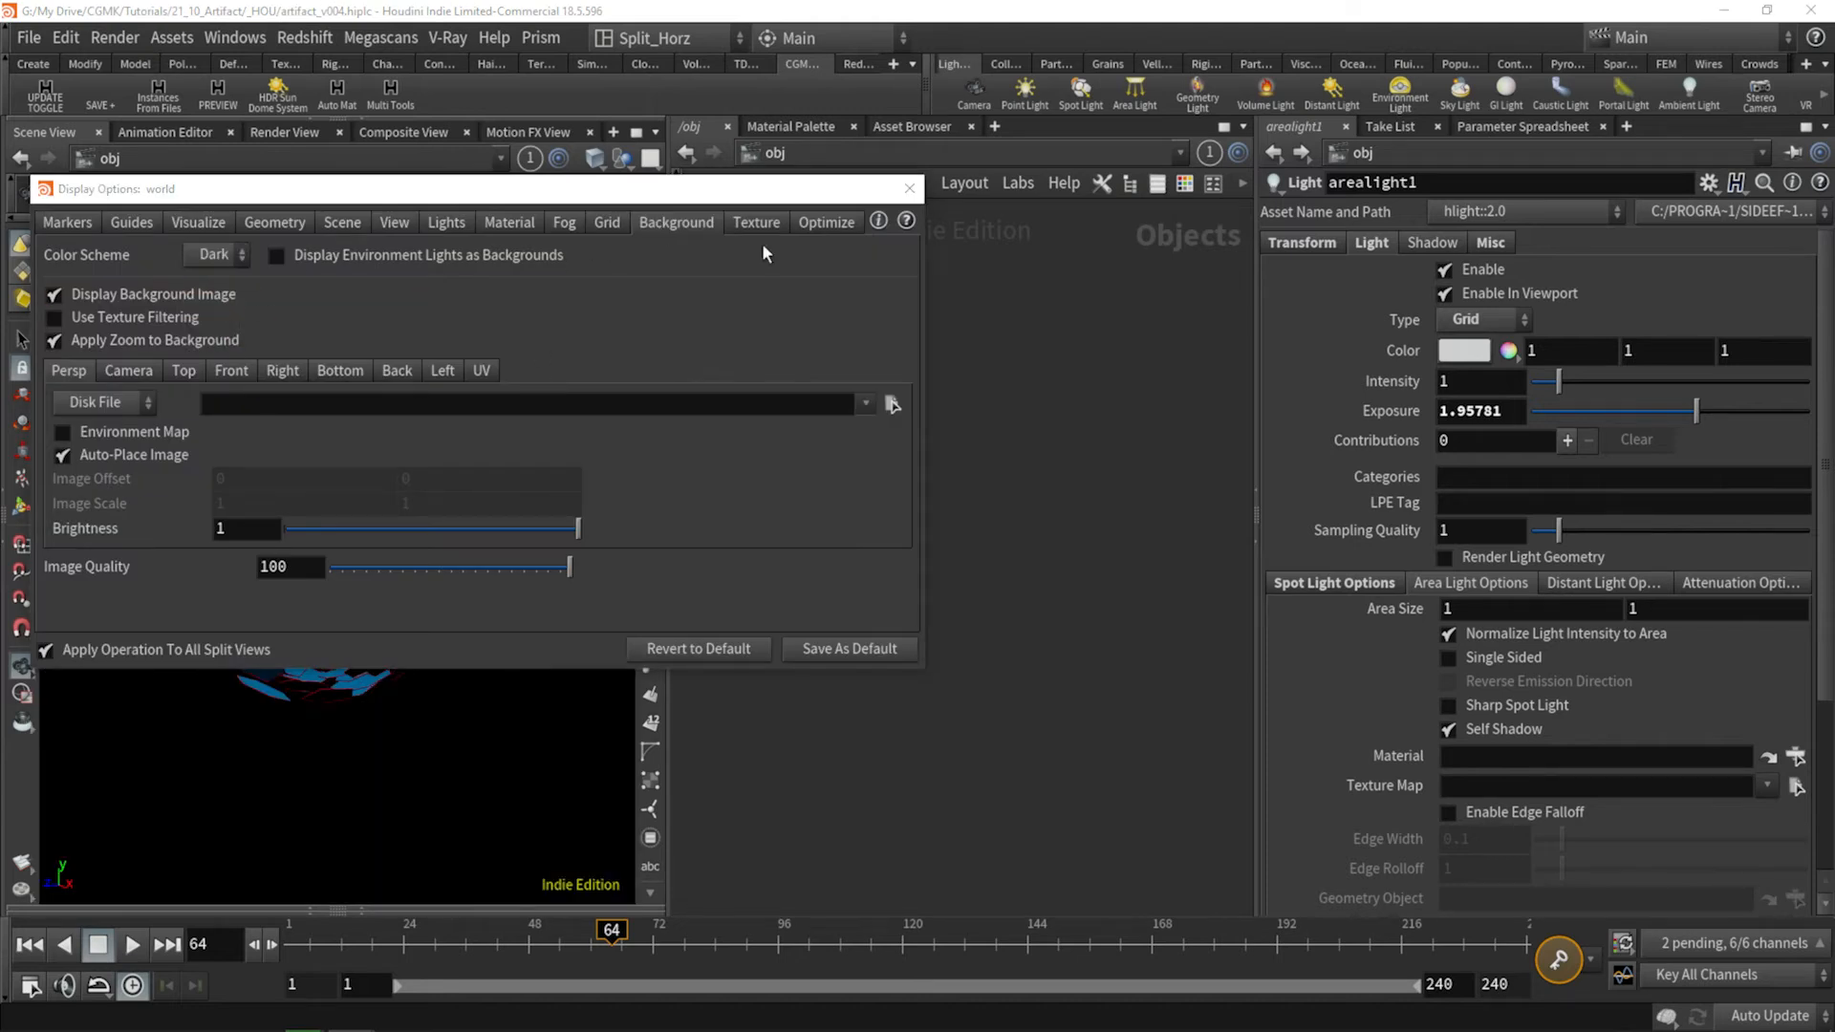
pyautogui.click(910, 190)
# Play the lit animation from the start, scrub on to frame 82 and examine the opening sphere.
pyautogui.moveTo(353, 614); pyautogui.dragTo(385, 500)
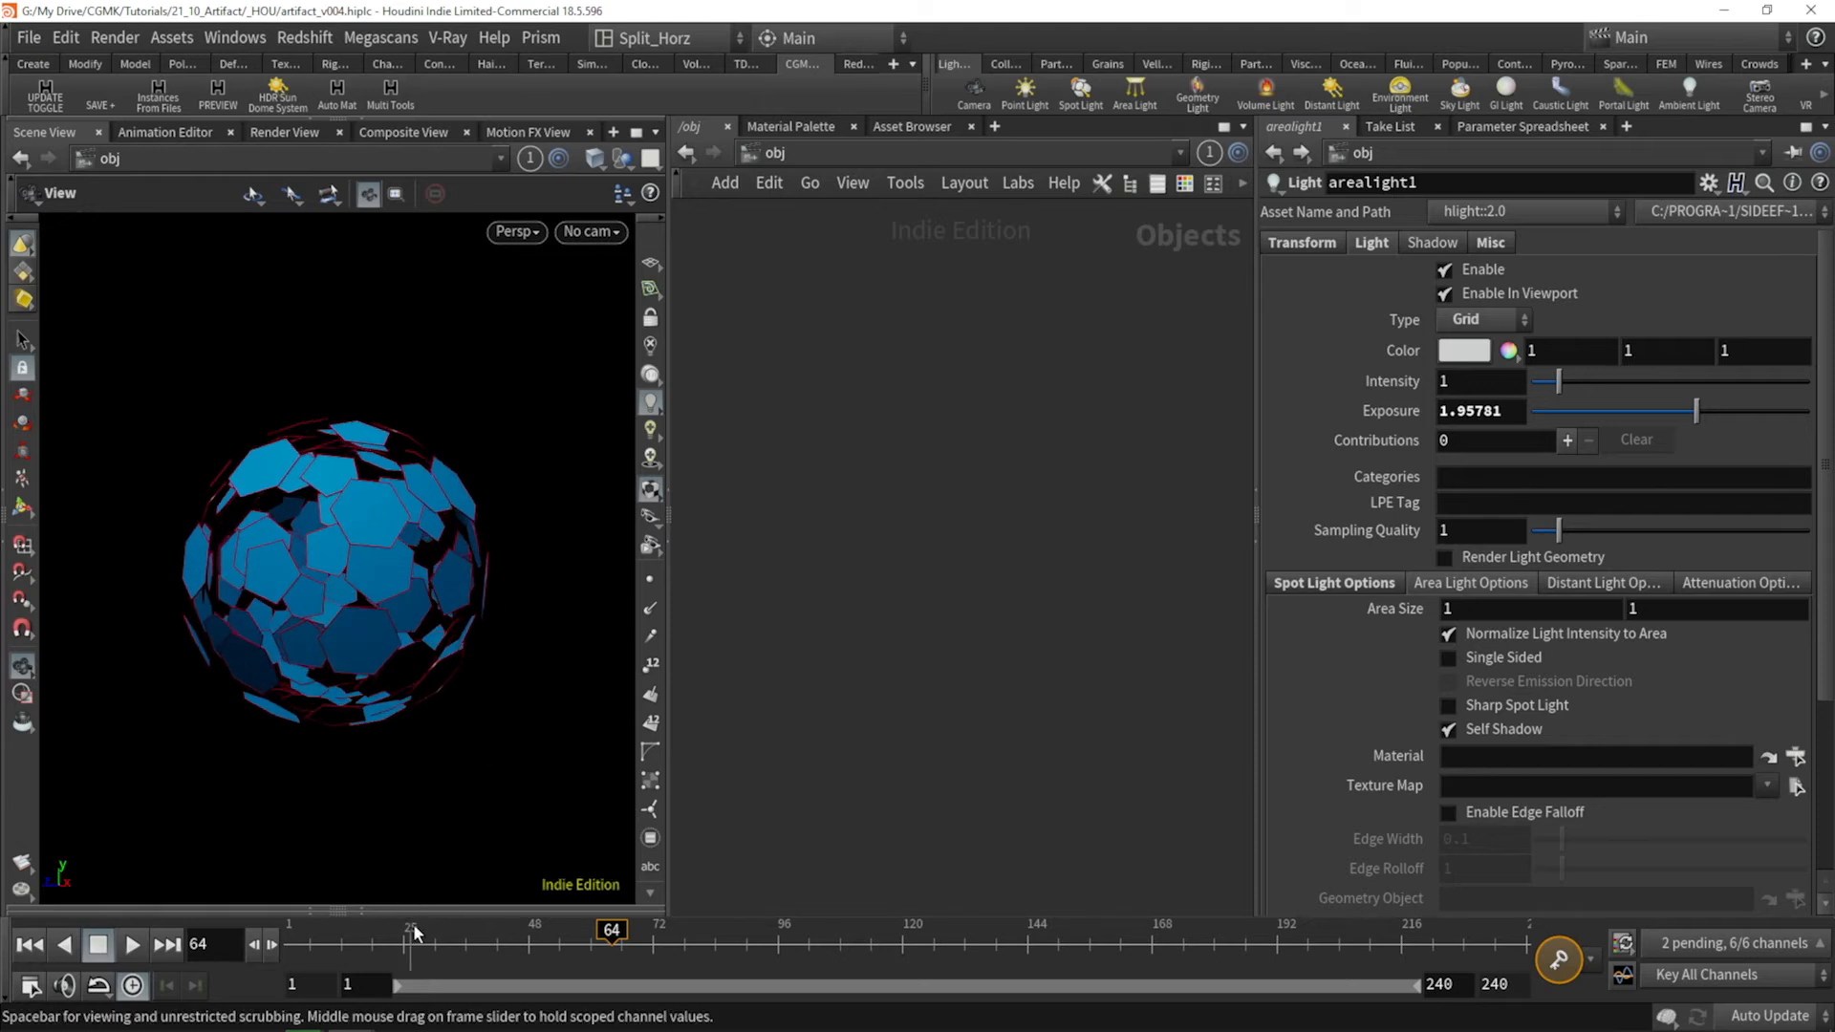
pyautogui.moveTo(415, 936); pyautogui.dragTo(218, 943)
pyautogui.click(132, 945)
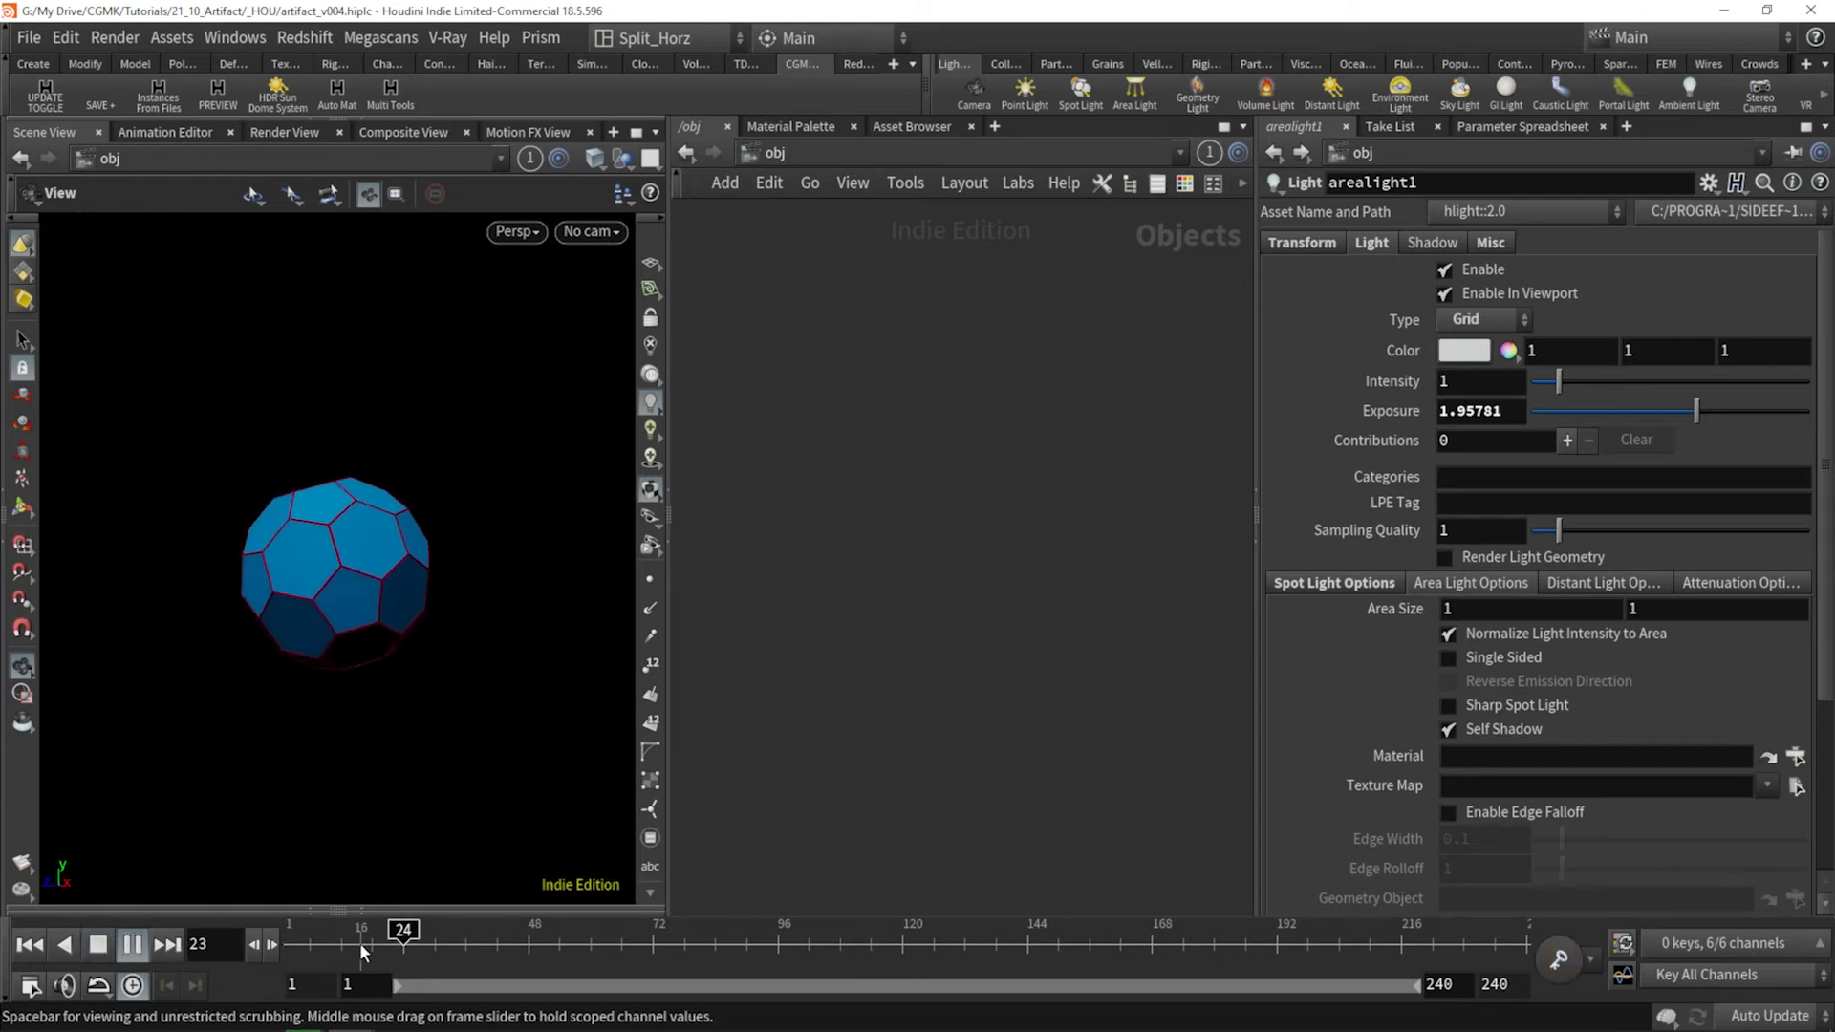
pyautogui.moveTo(483, 937); pyautogui.dragTo(705, 937)
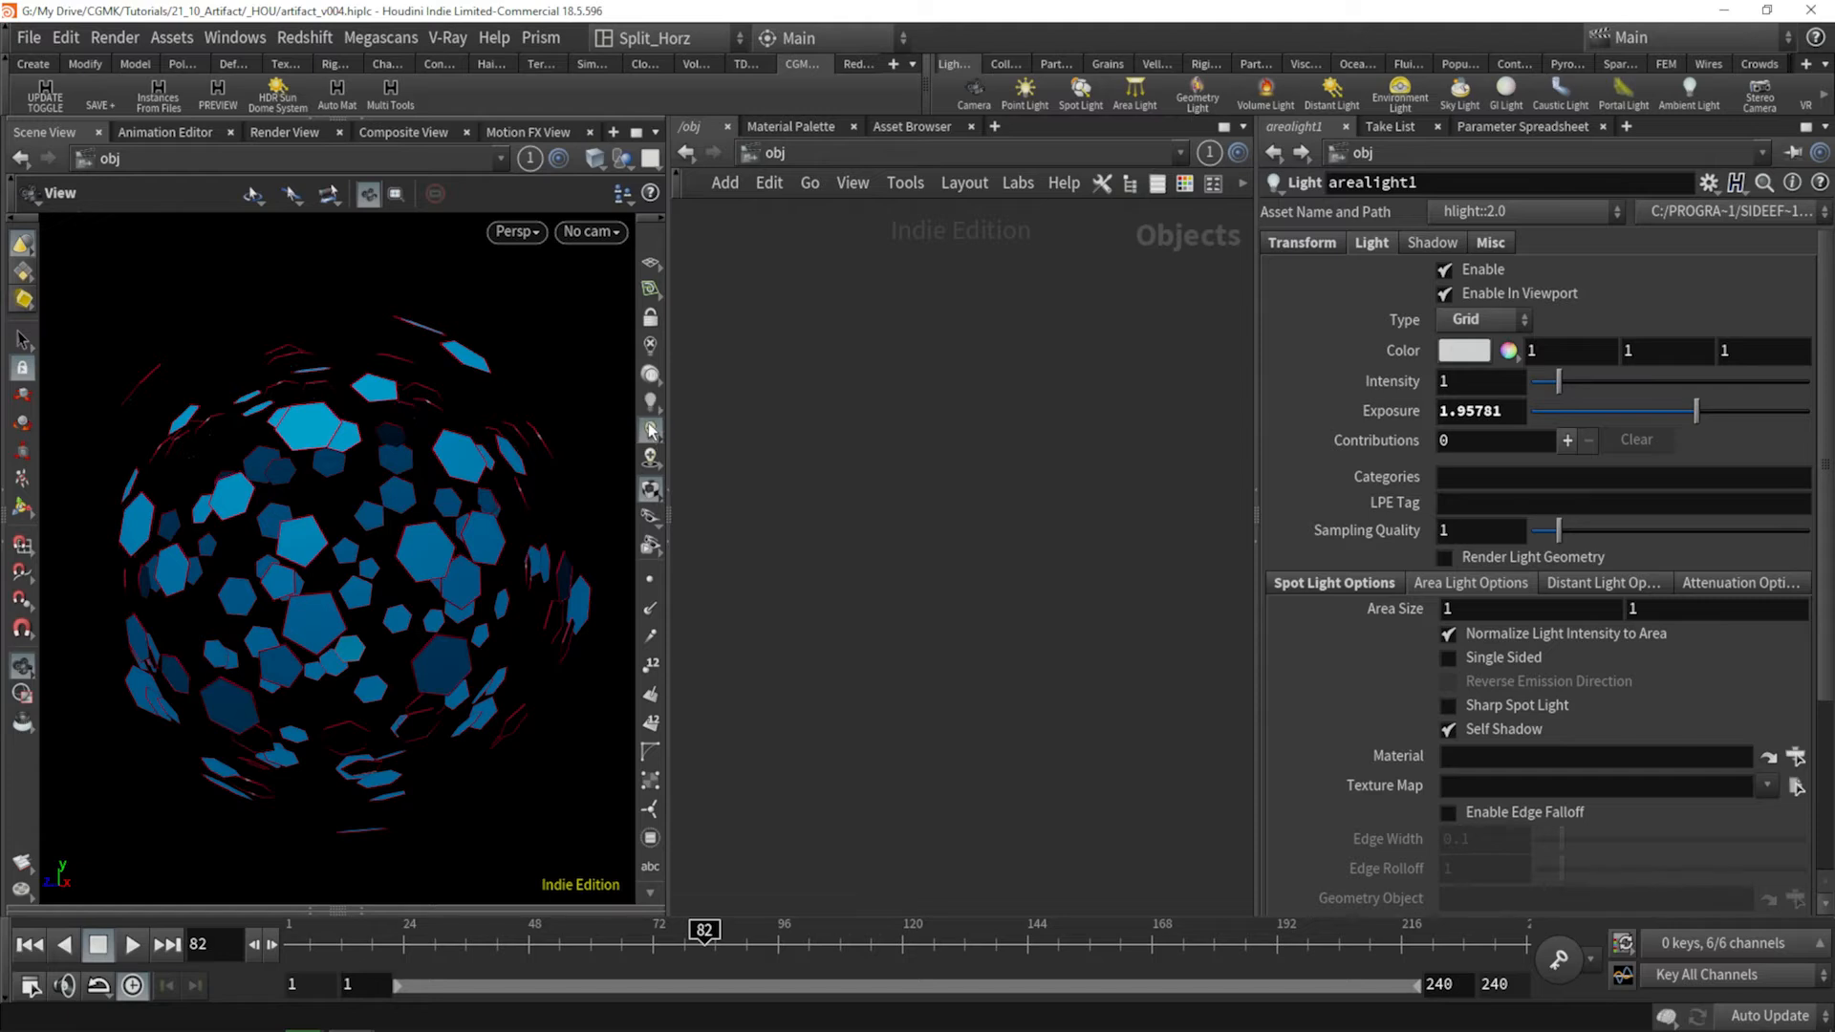
# Switch the viewport to high quality lighting and set arealight1's Intensity to 4 and Exposure to 2.
pyautogui.moveTo(705, 937)
pyautogui.mouseDown()
pyautogui.moveTo(354, 938)
pyautogui.moveTo(689, 933)
pyautogui.mouseUp()
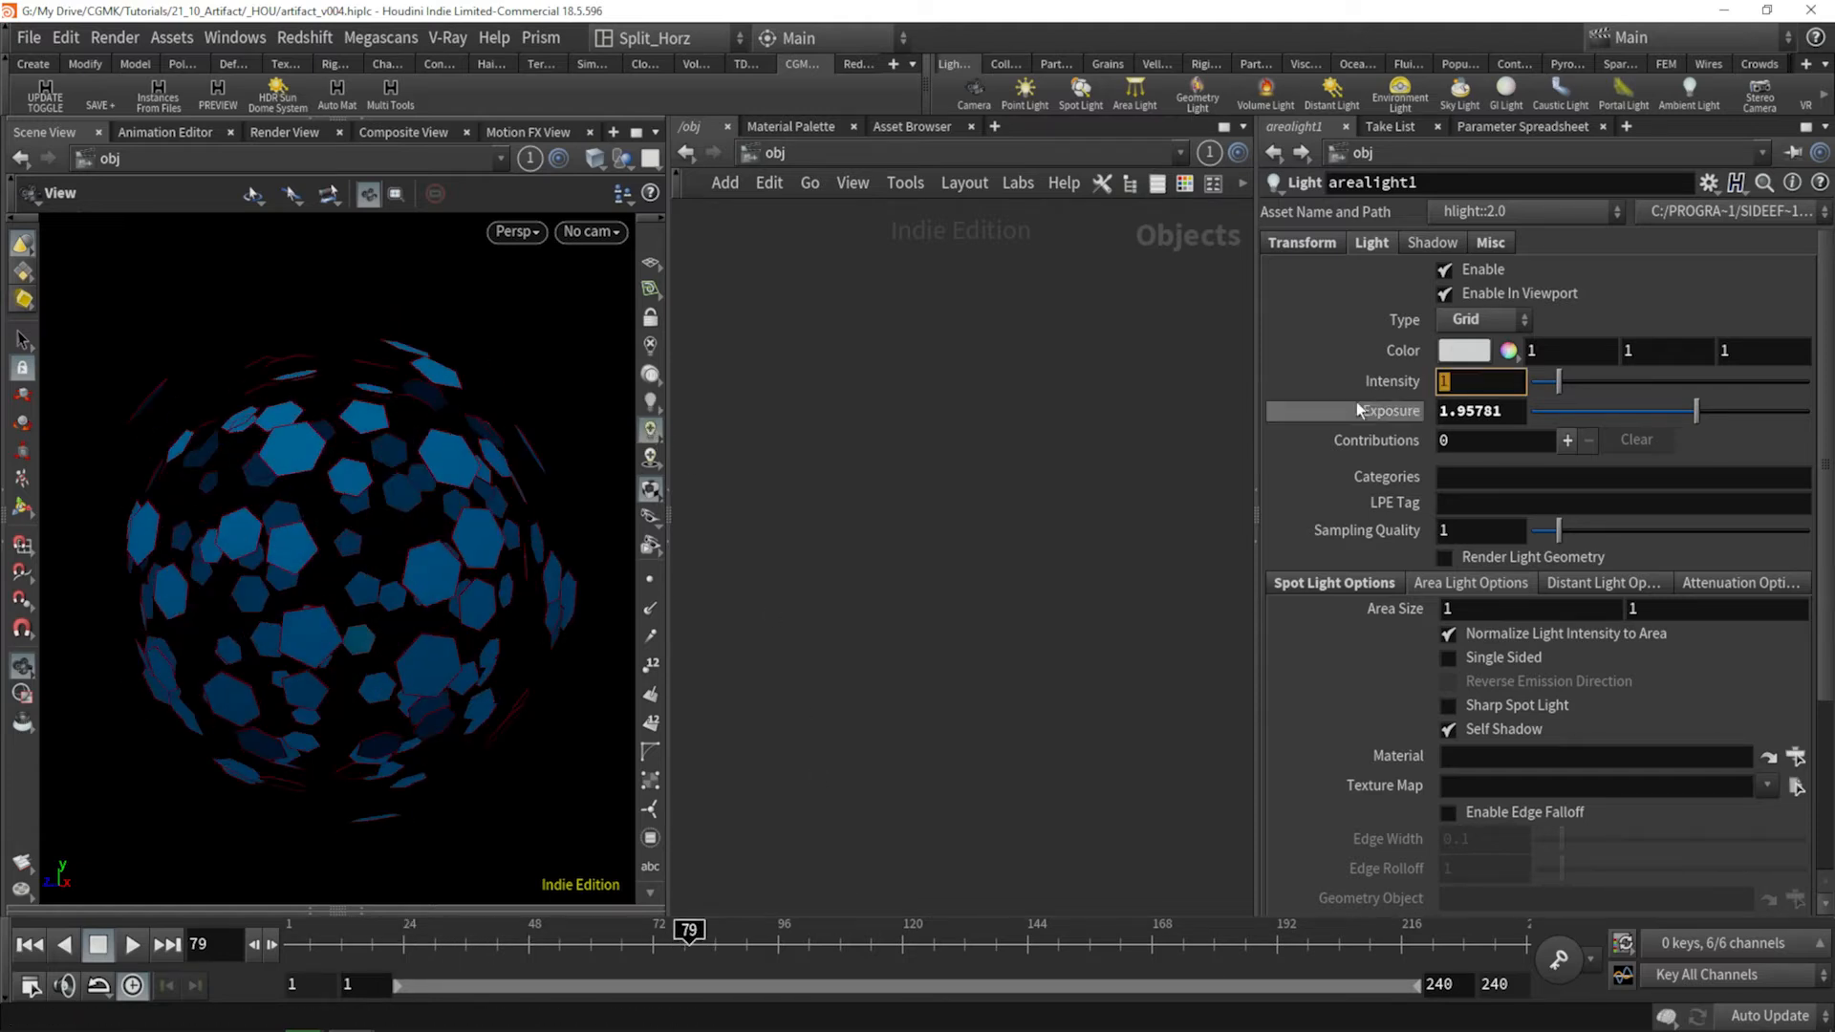
pyautogui.write('5')
pyautogui.press('Return')
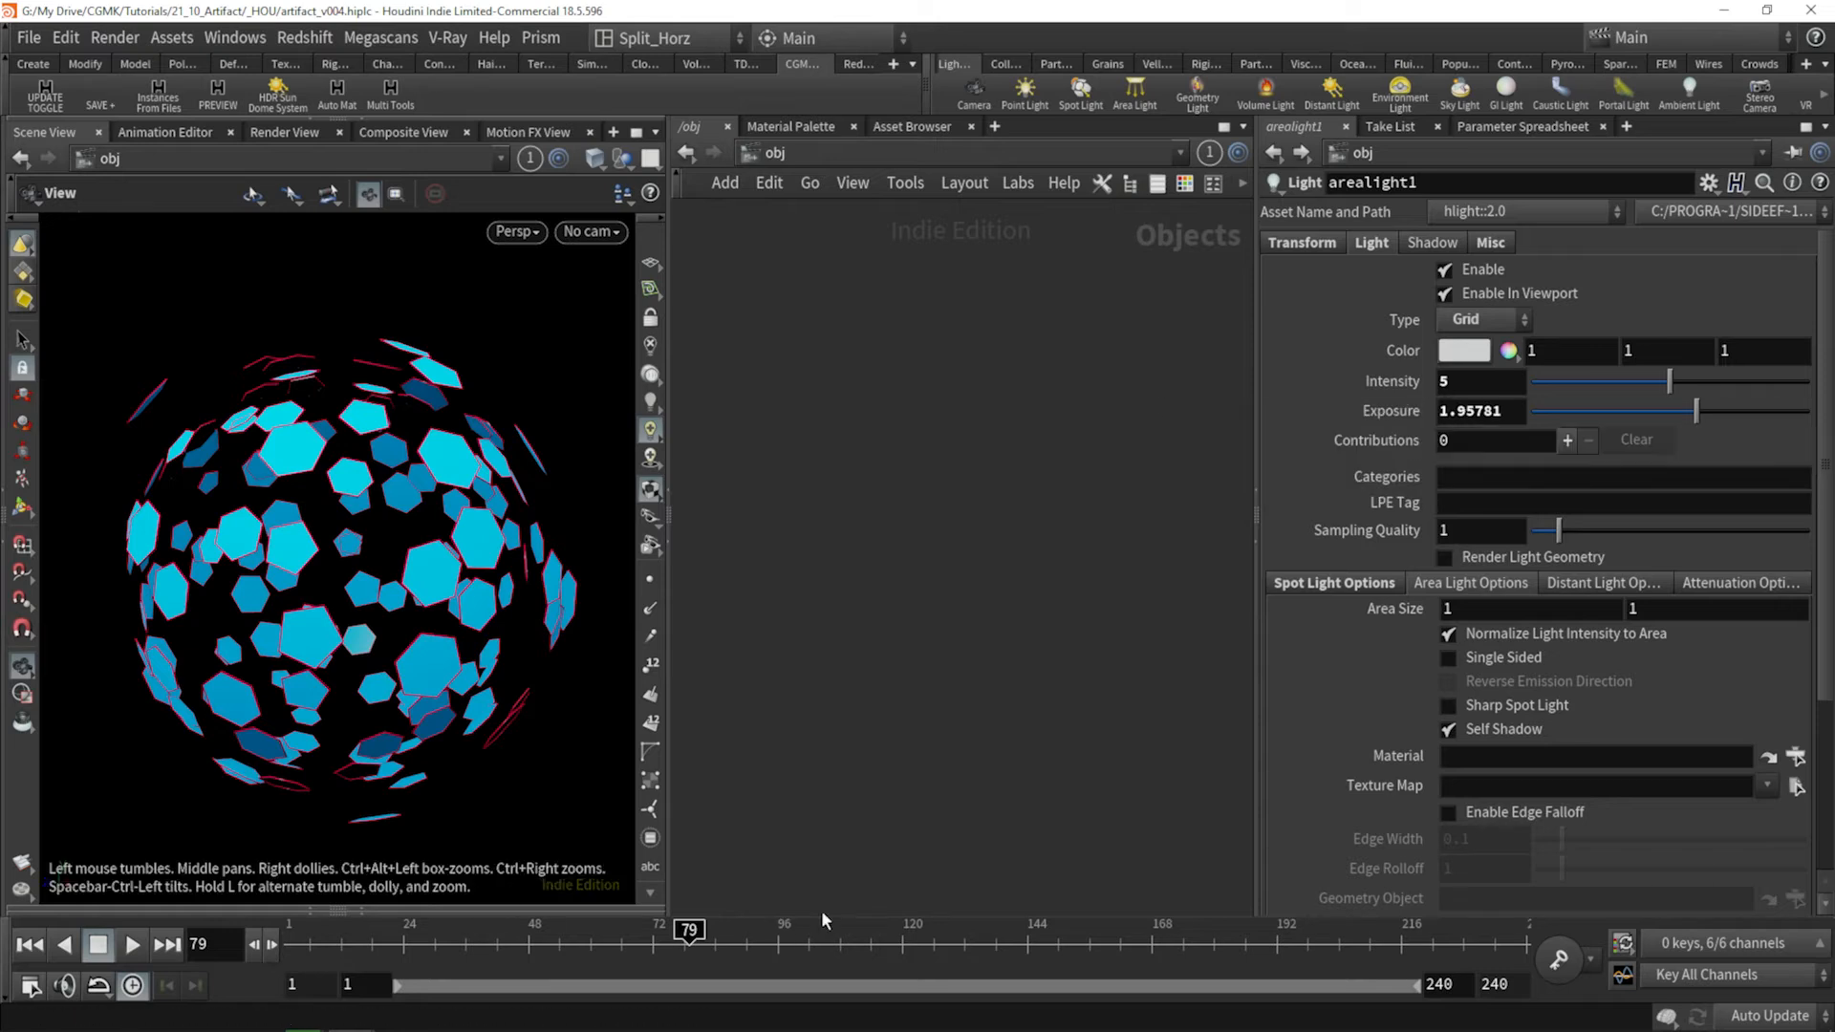
pyautogui.write('2')
pyautogui.press('Return')
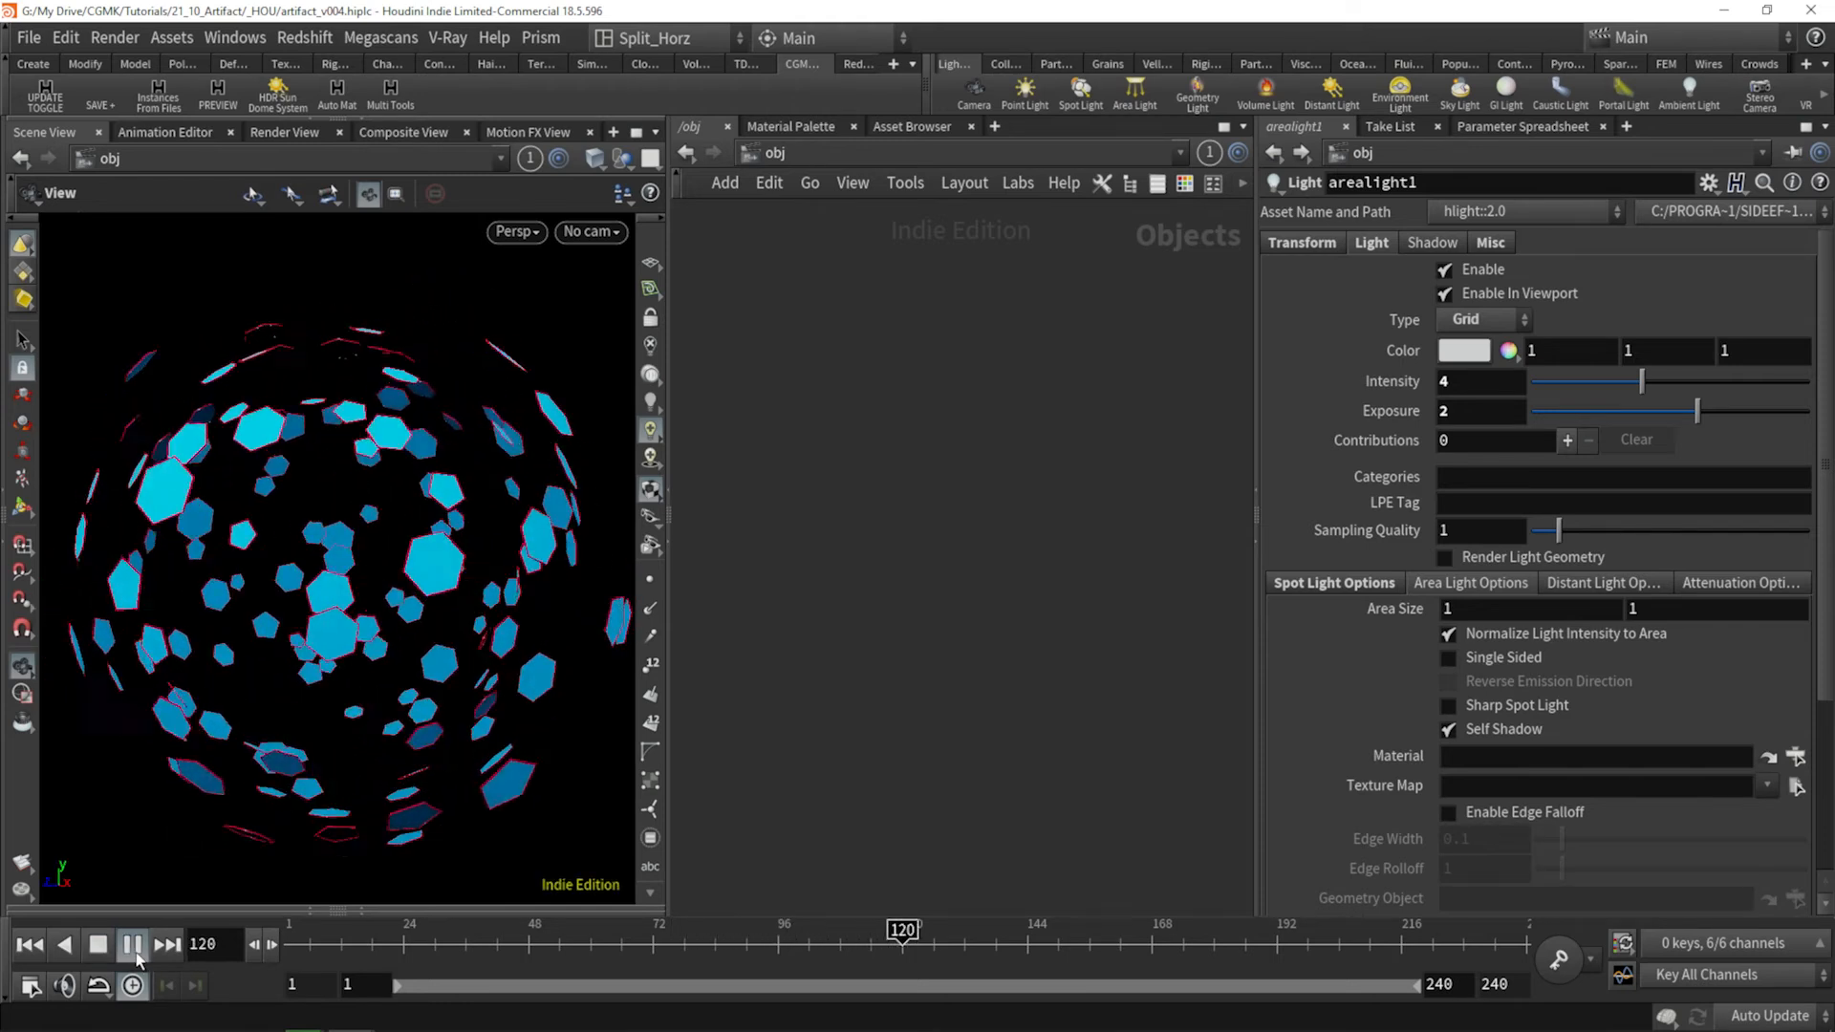
# Scrub back to the first frames and play the animation to review the sphere opening and closing under the brighter light.
pyautogui.moveTo(487, 953); pyautogui.dragTo(394, 952)
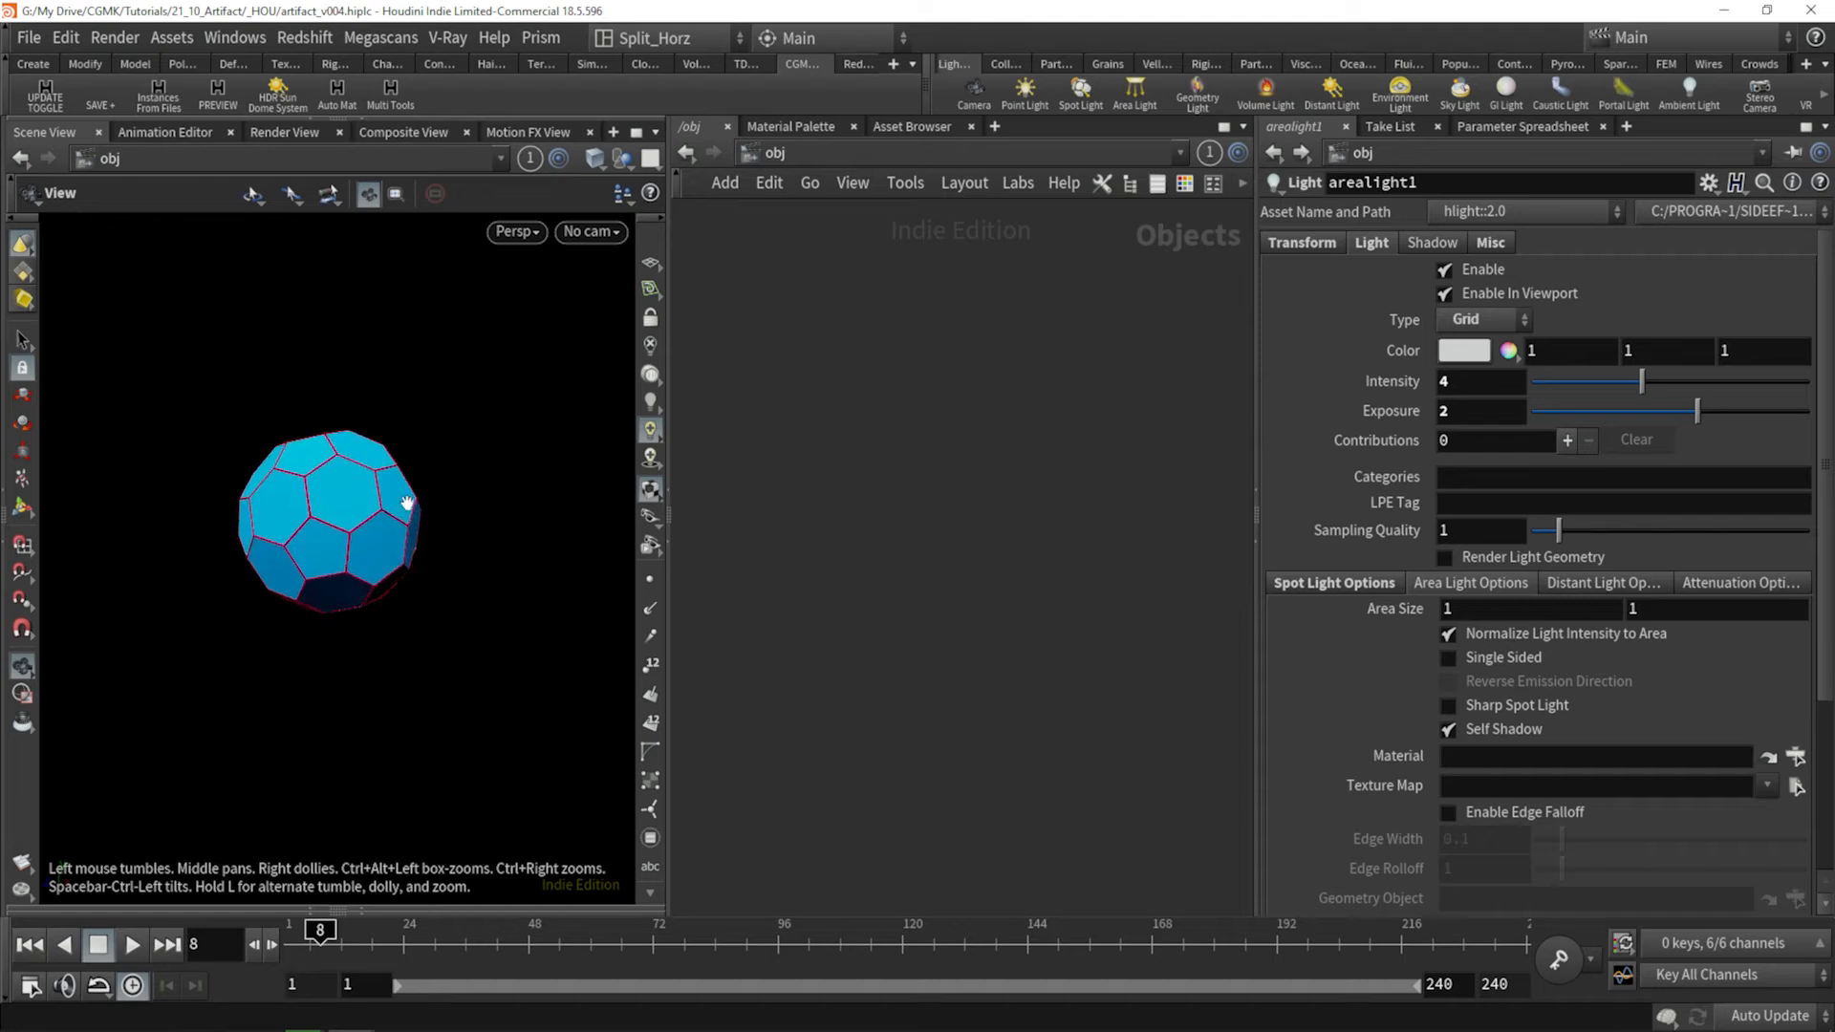
pyautogui.click(299, 933)
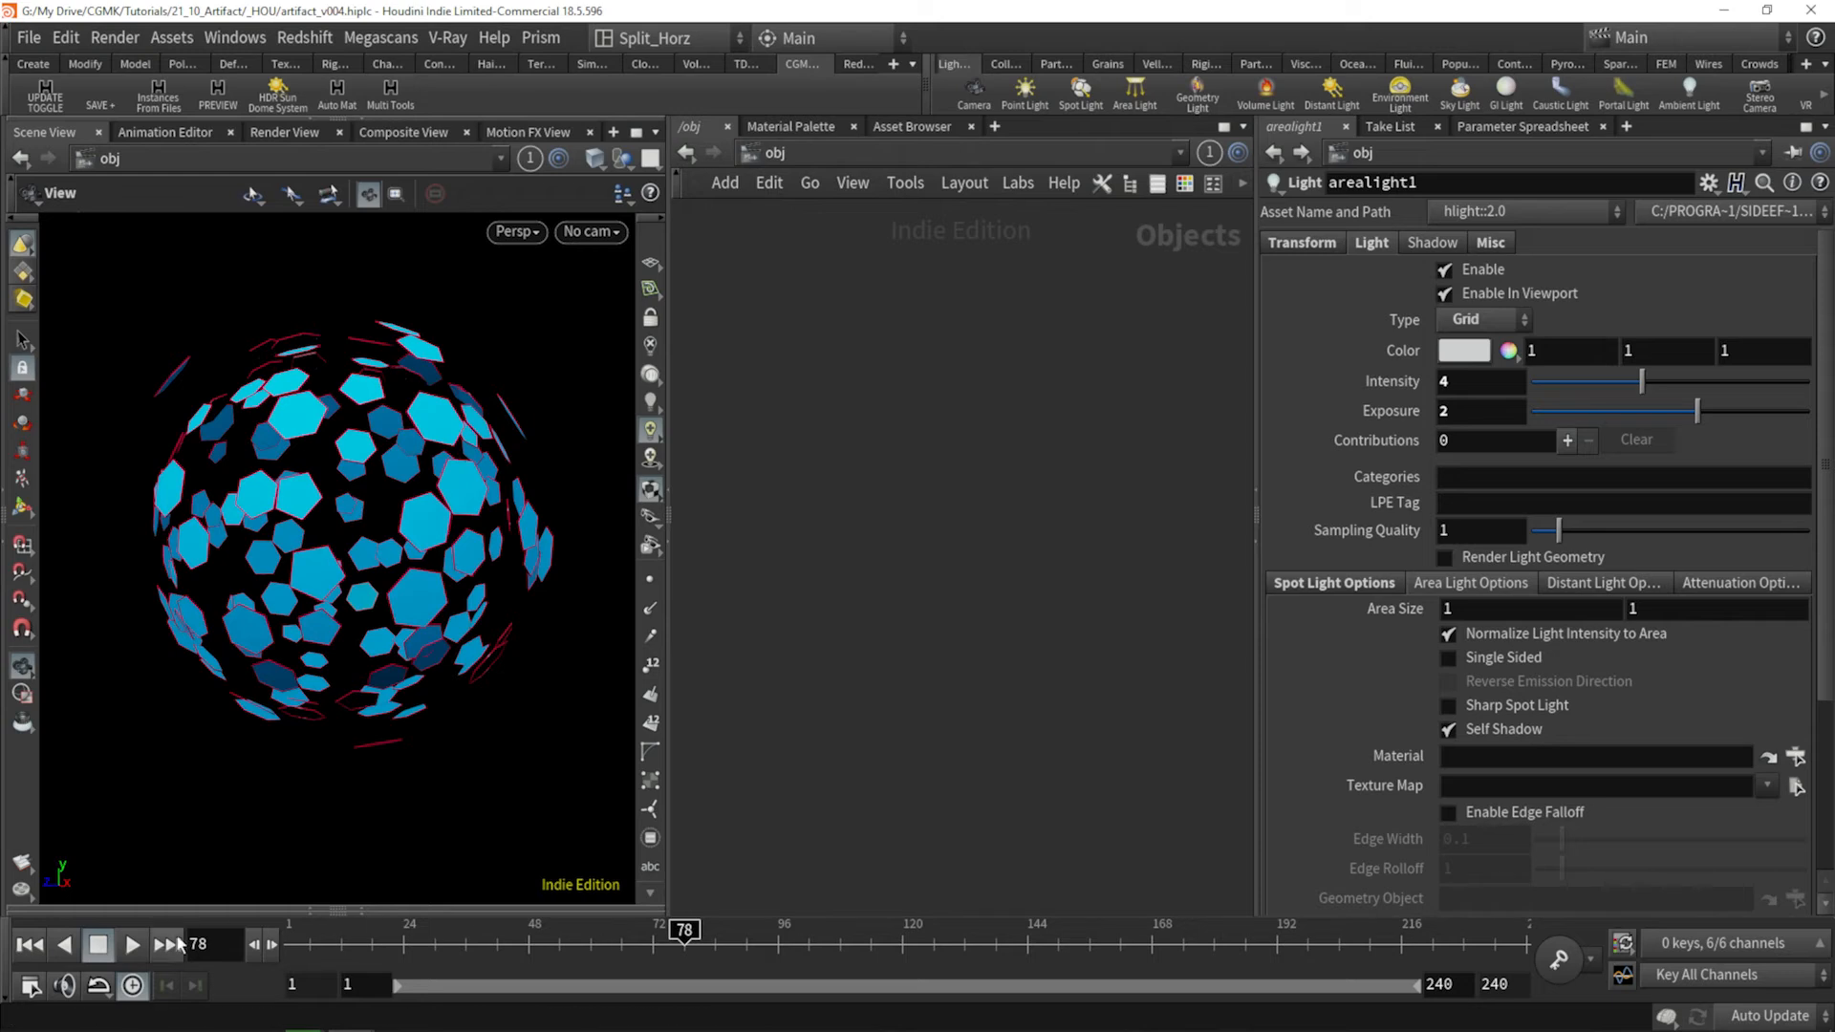
pyautogui.click(132, 945)
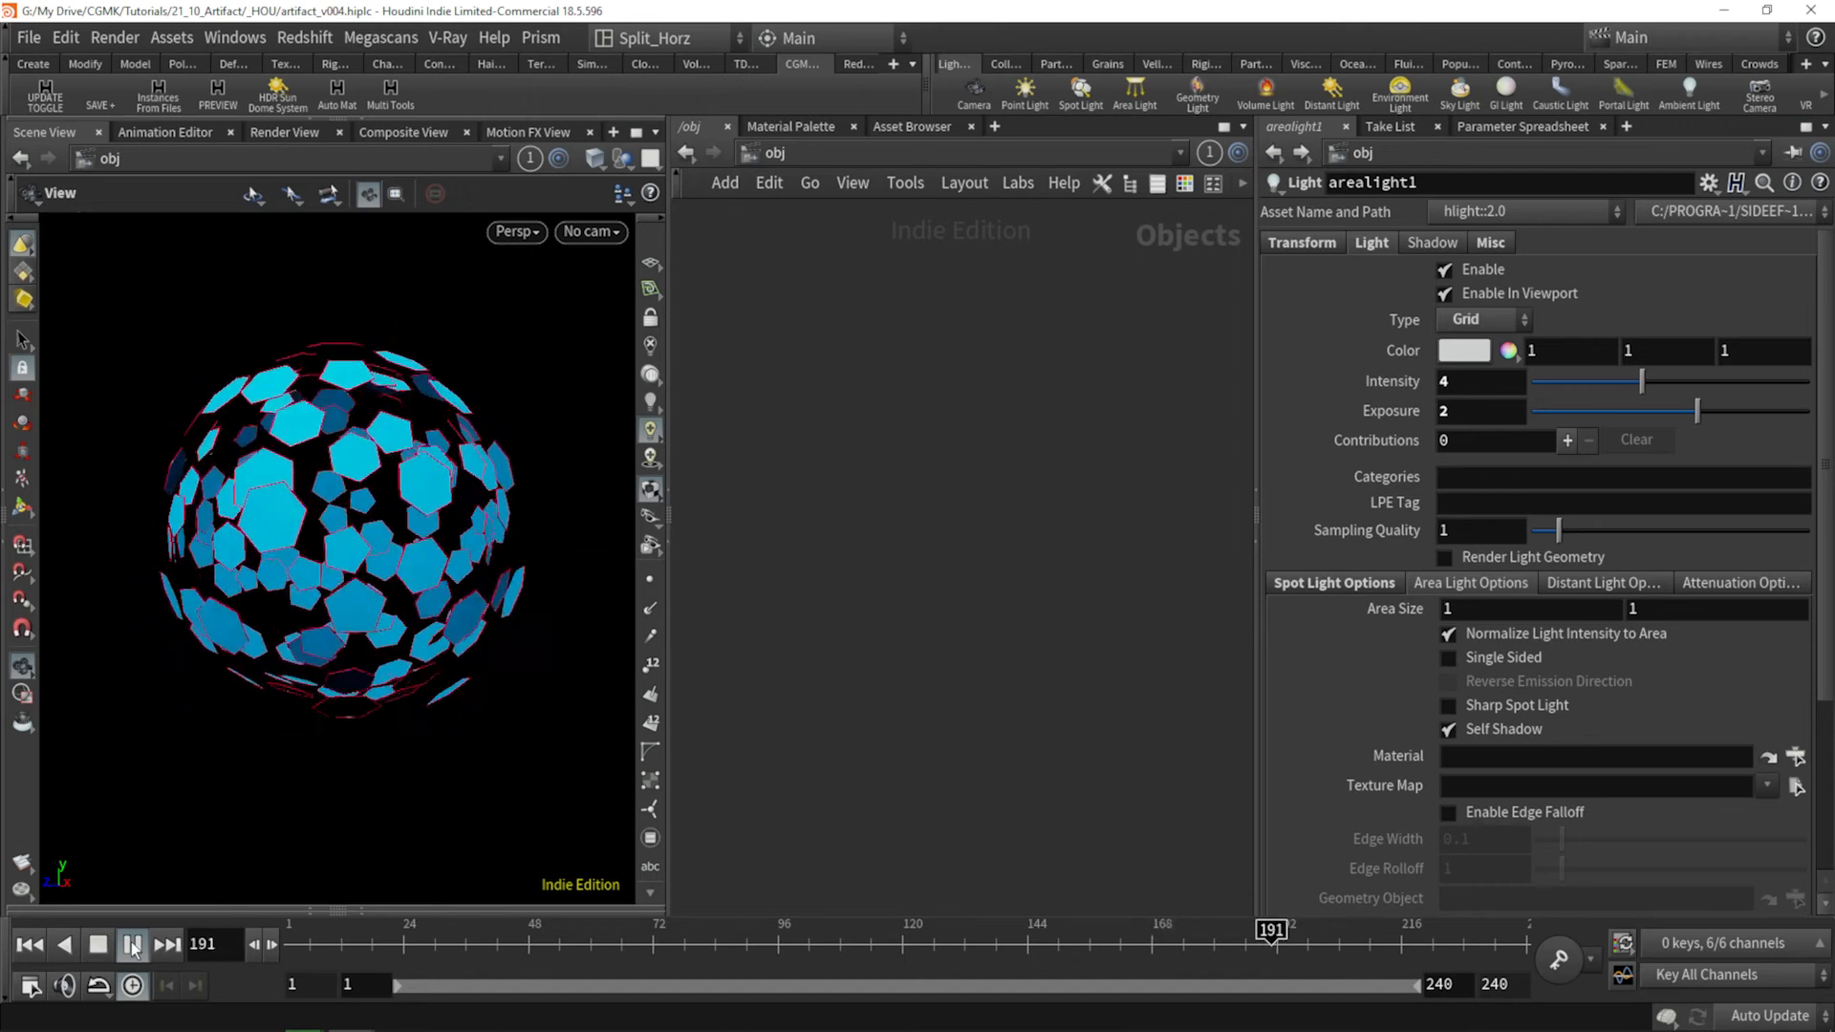
pyautogui.click(132, 945)
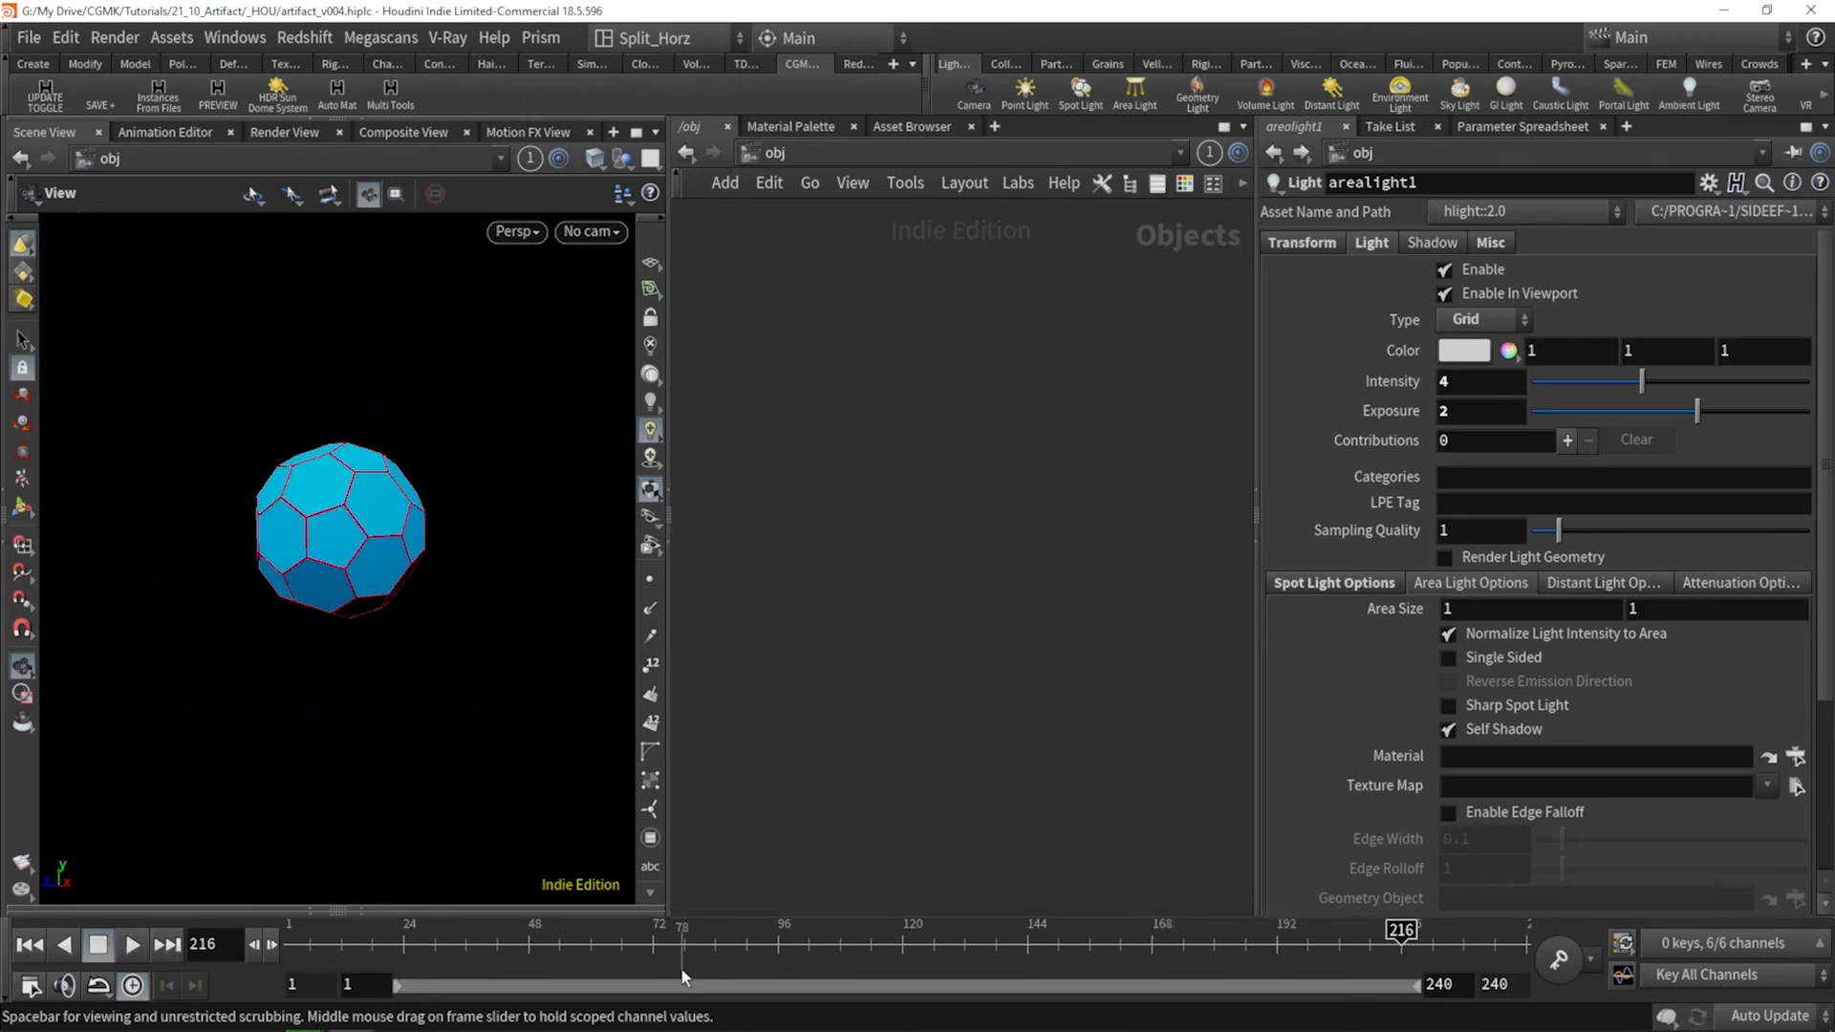
# Scrub the animation to frame 65 and on to frame 88 to examine the opening sphere.
pyautogui.moveTo(595, 945)
pyautogui.mouseDown()
pyautogui.moveTo(656, 945)
pyautogui.moveTo(615, 945)
pyautogui.mouseUp()
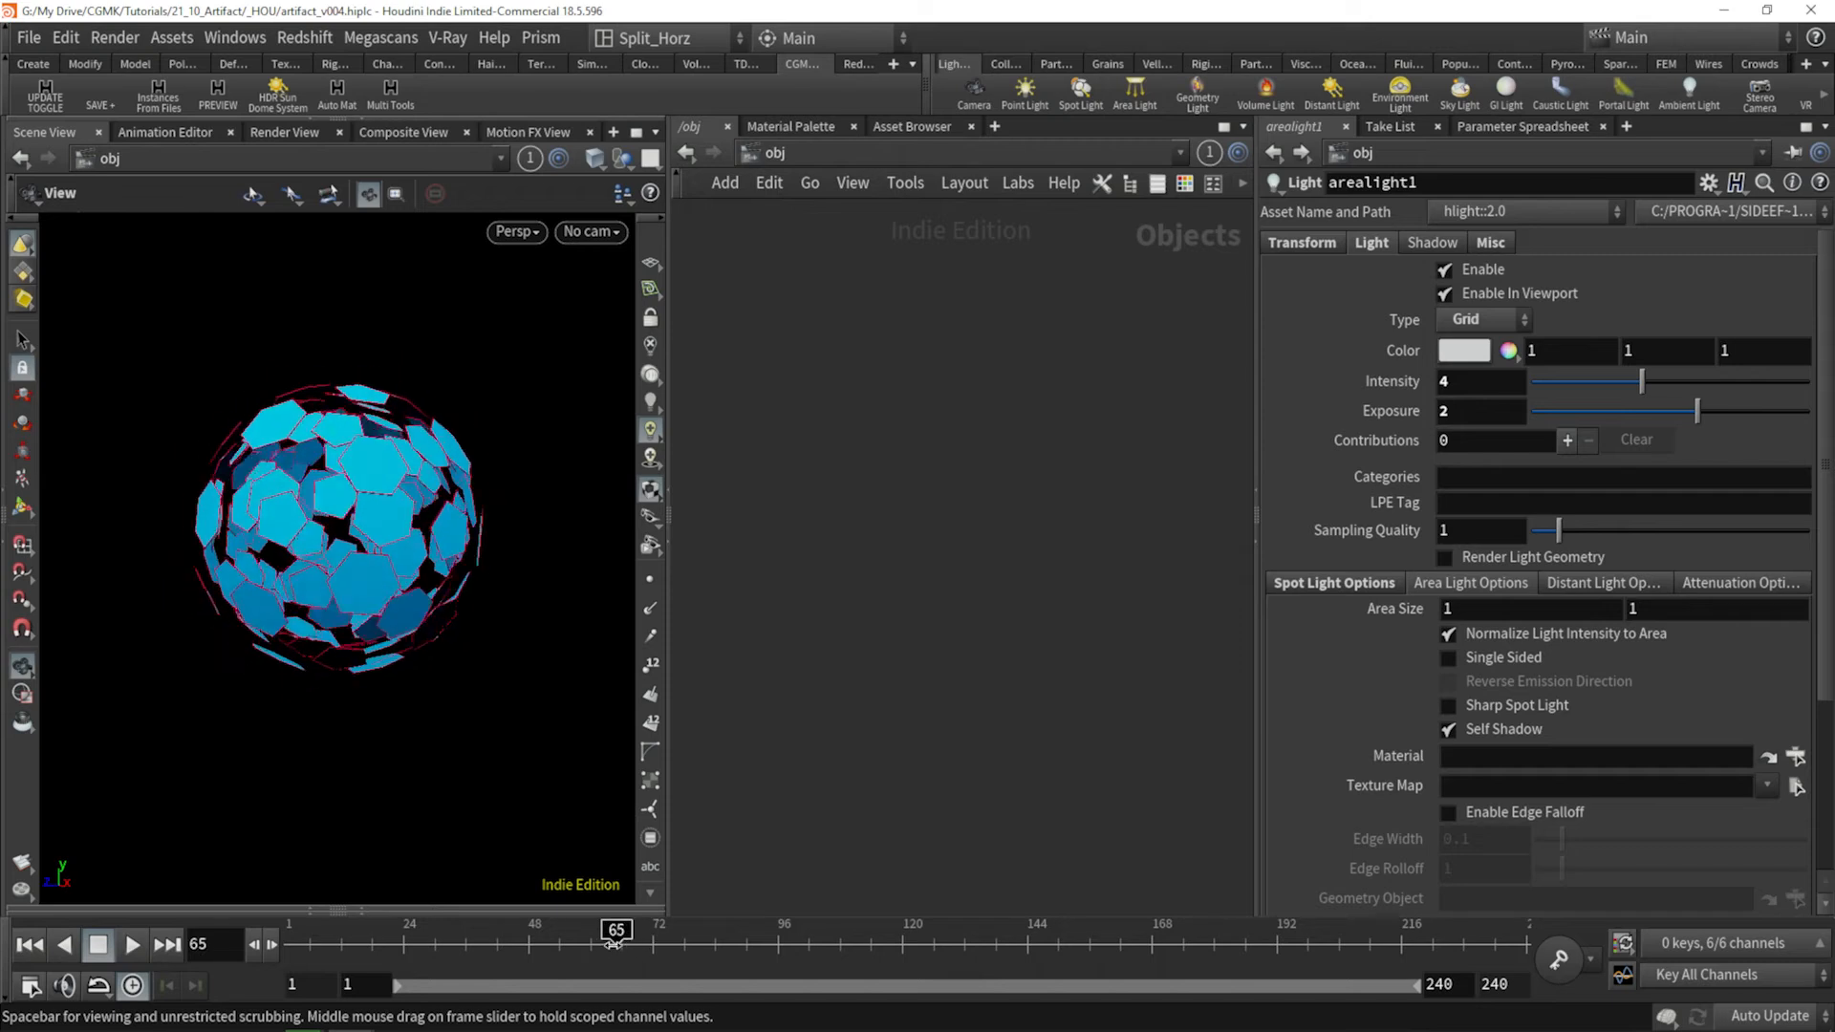
pyautogui.moveTo(605, 965); pyautogui.dragTo(733, 1018)
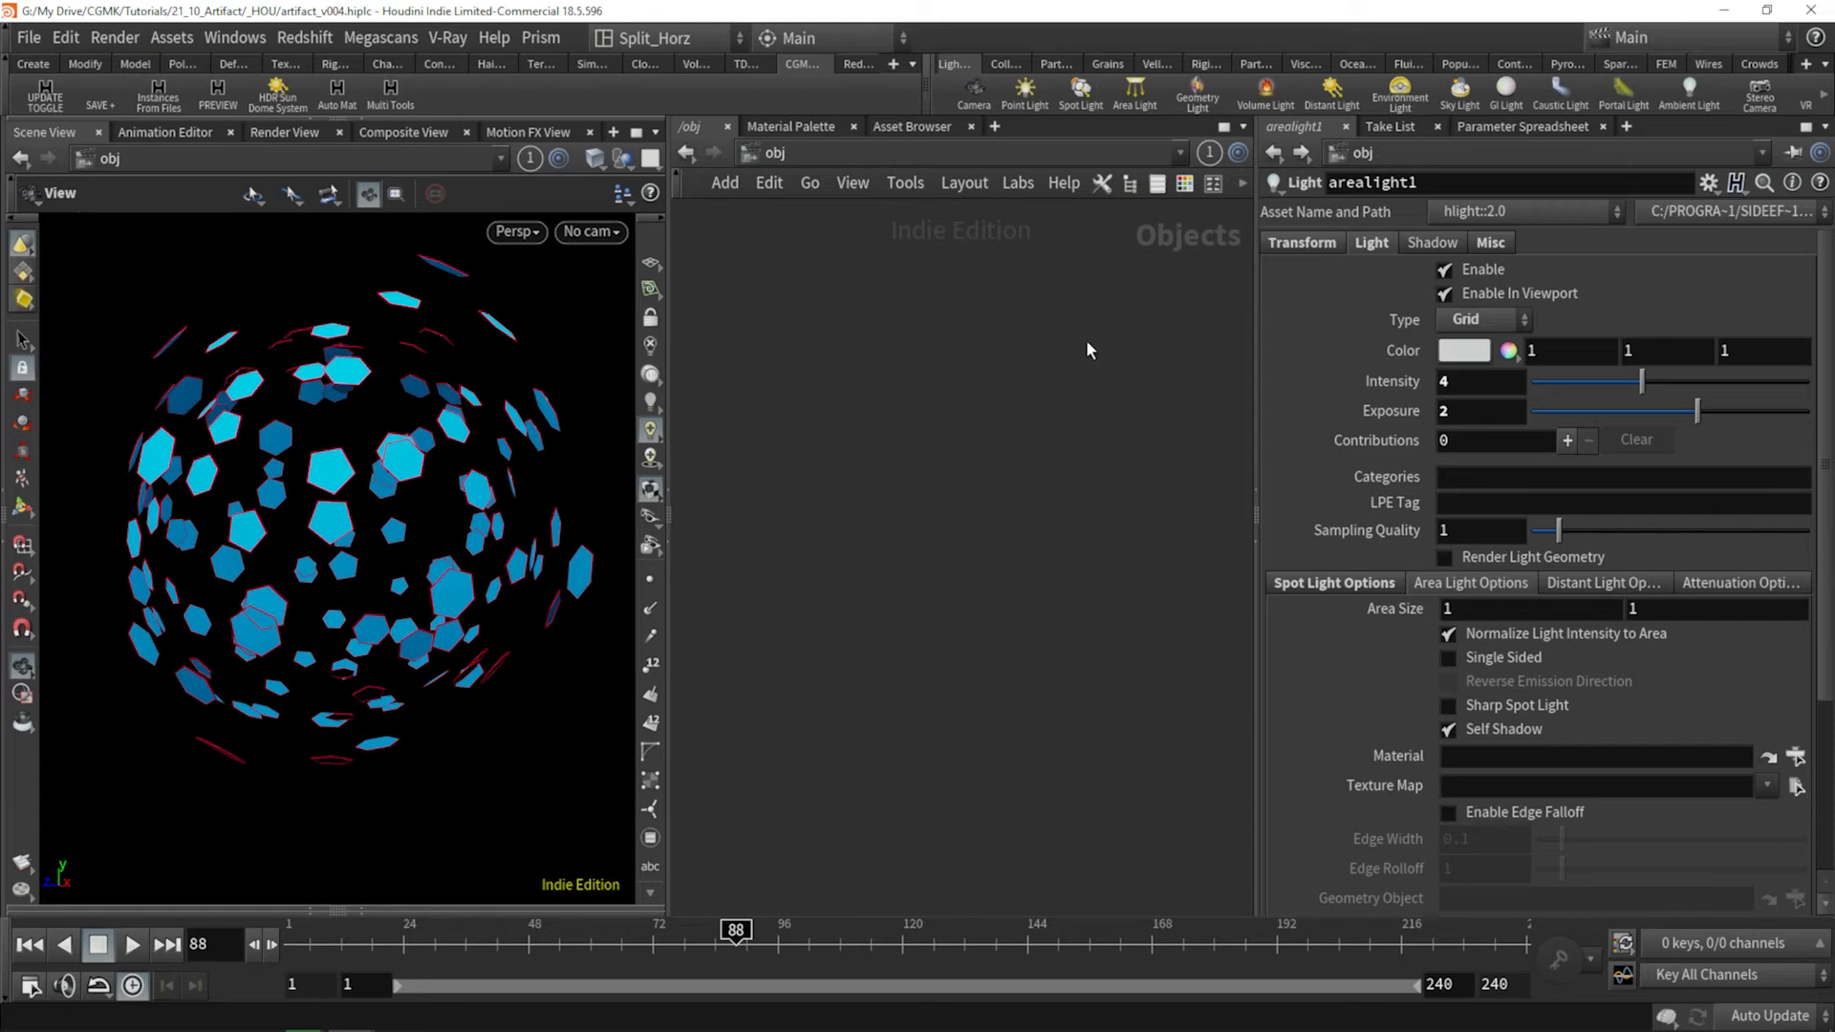
# Frame the object network and open the artifact_dev geometry network.
pyautogui.press('f')
pyautogui.click(913, 499)
pyautogui.doubleClick(913, 499)
pyautogui.scroll(-3, 1161, 411)
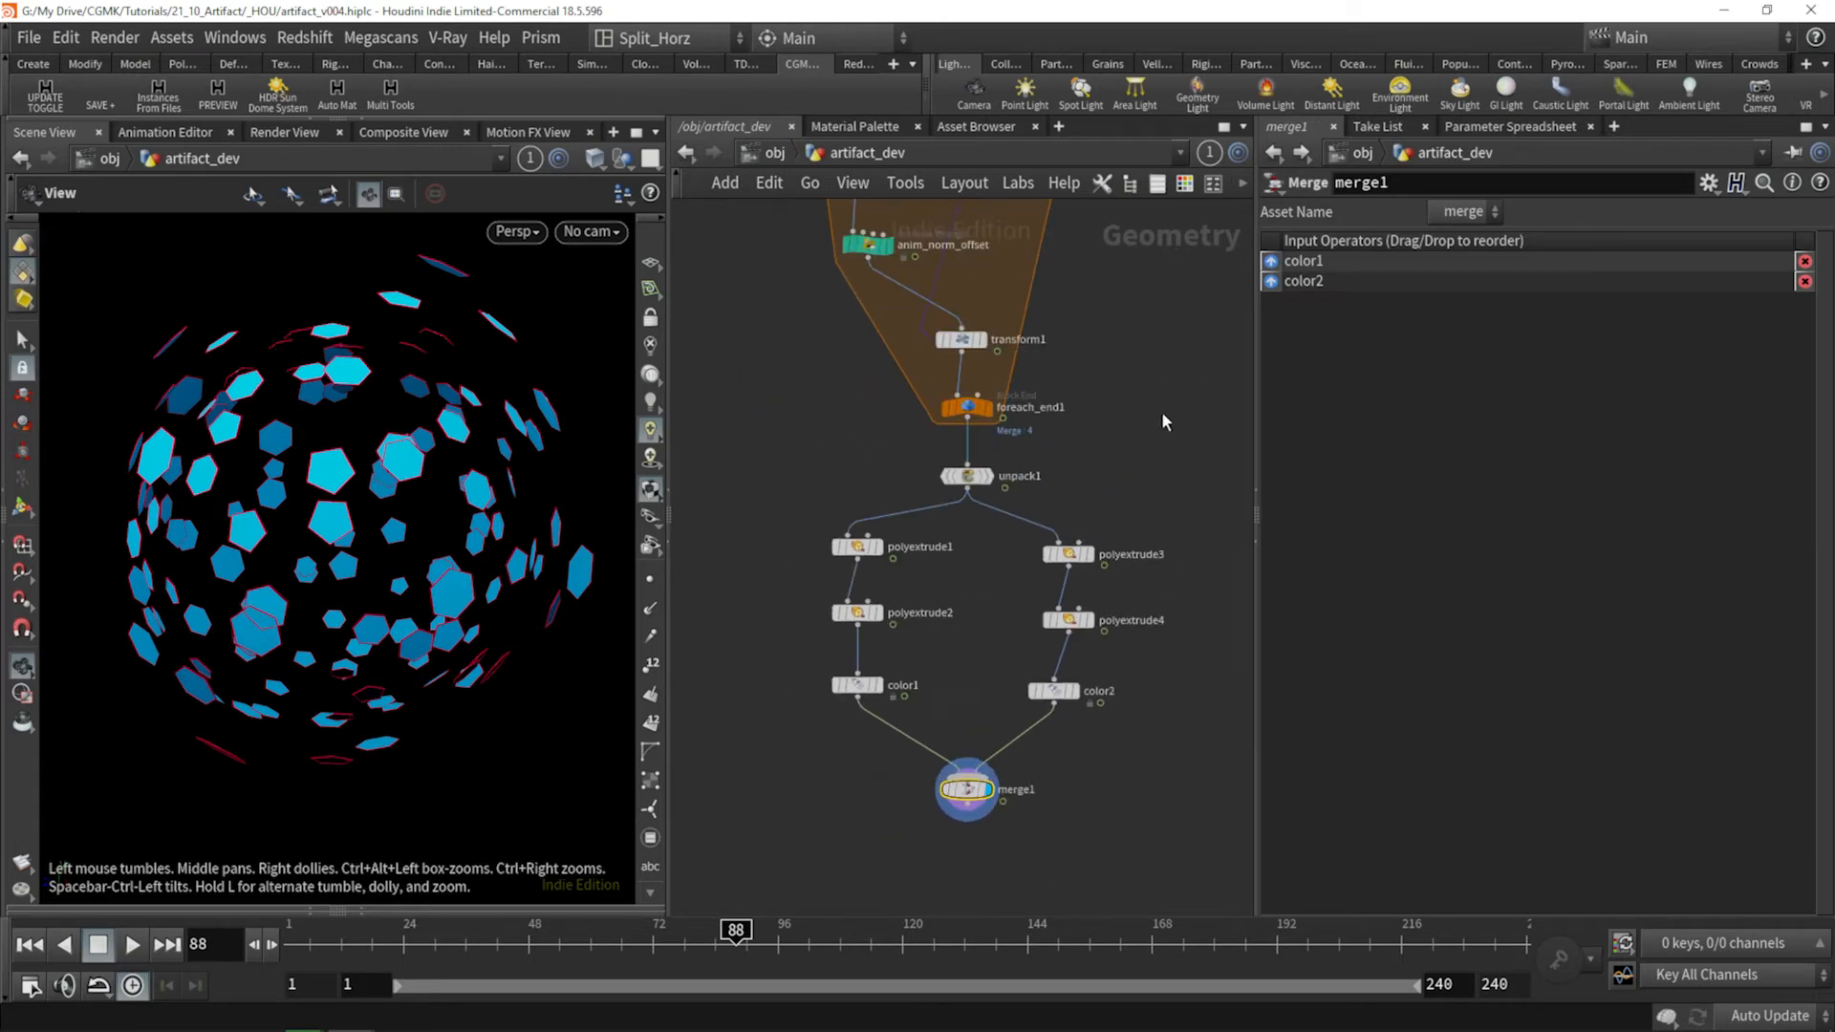
# Set attribnoise1's third Offset component to the expression detail(-1, "iteration",0)*0.
pyautogui.moveTo(1138, 372); pyautogui.dragTo(1126, 498, button='middle')
pyautogui.scroll(4, 1125, 374)
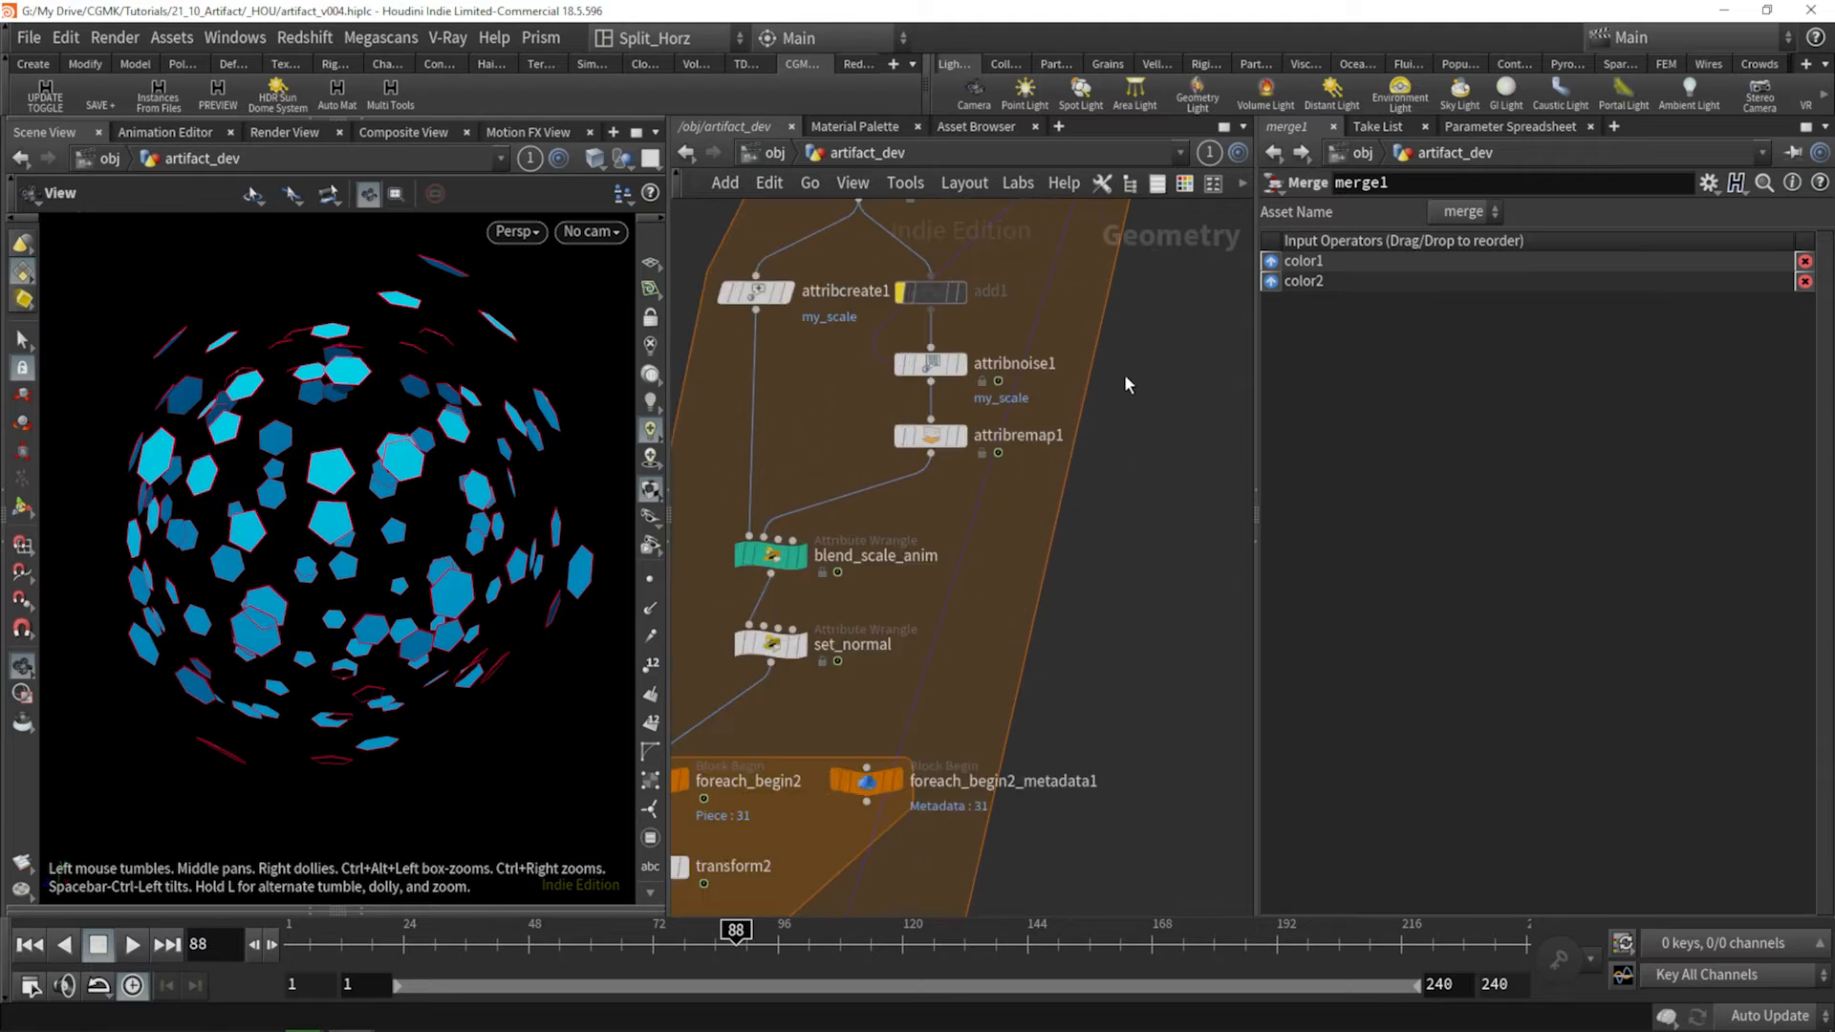
pyautogui.click(929, 375)
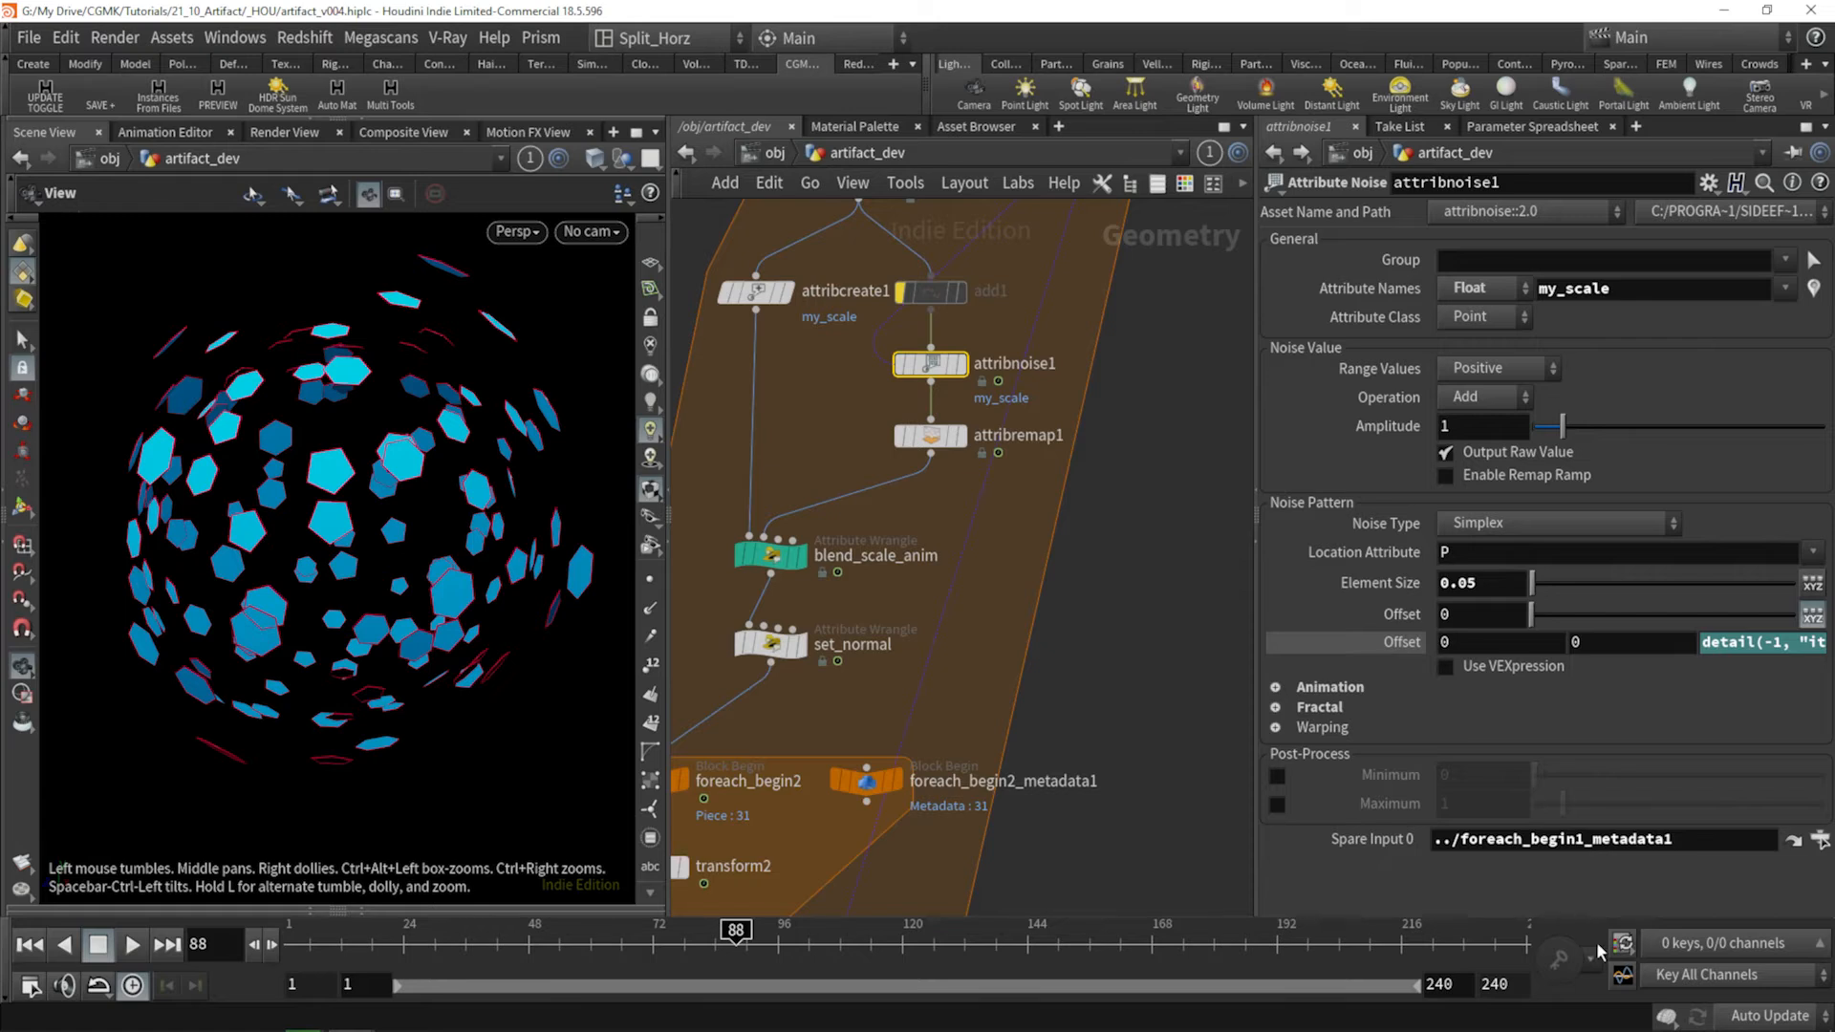
pyautogui.click(1732, 643)
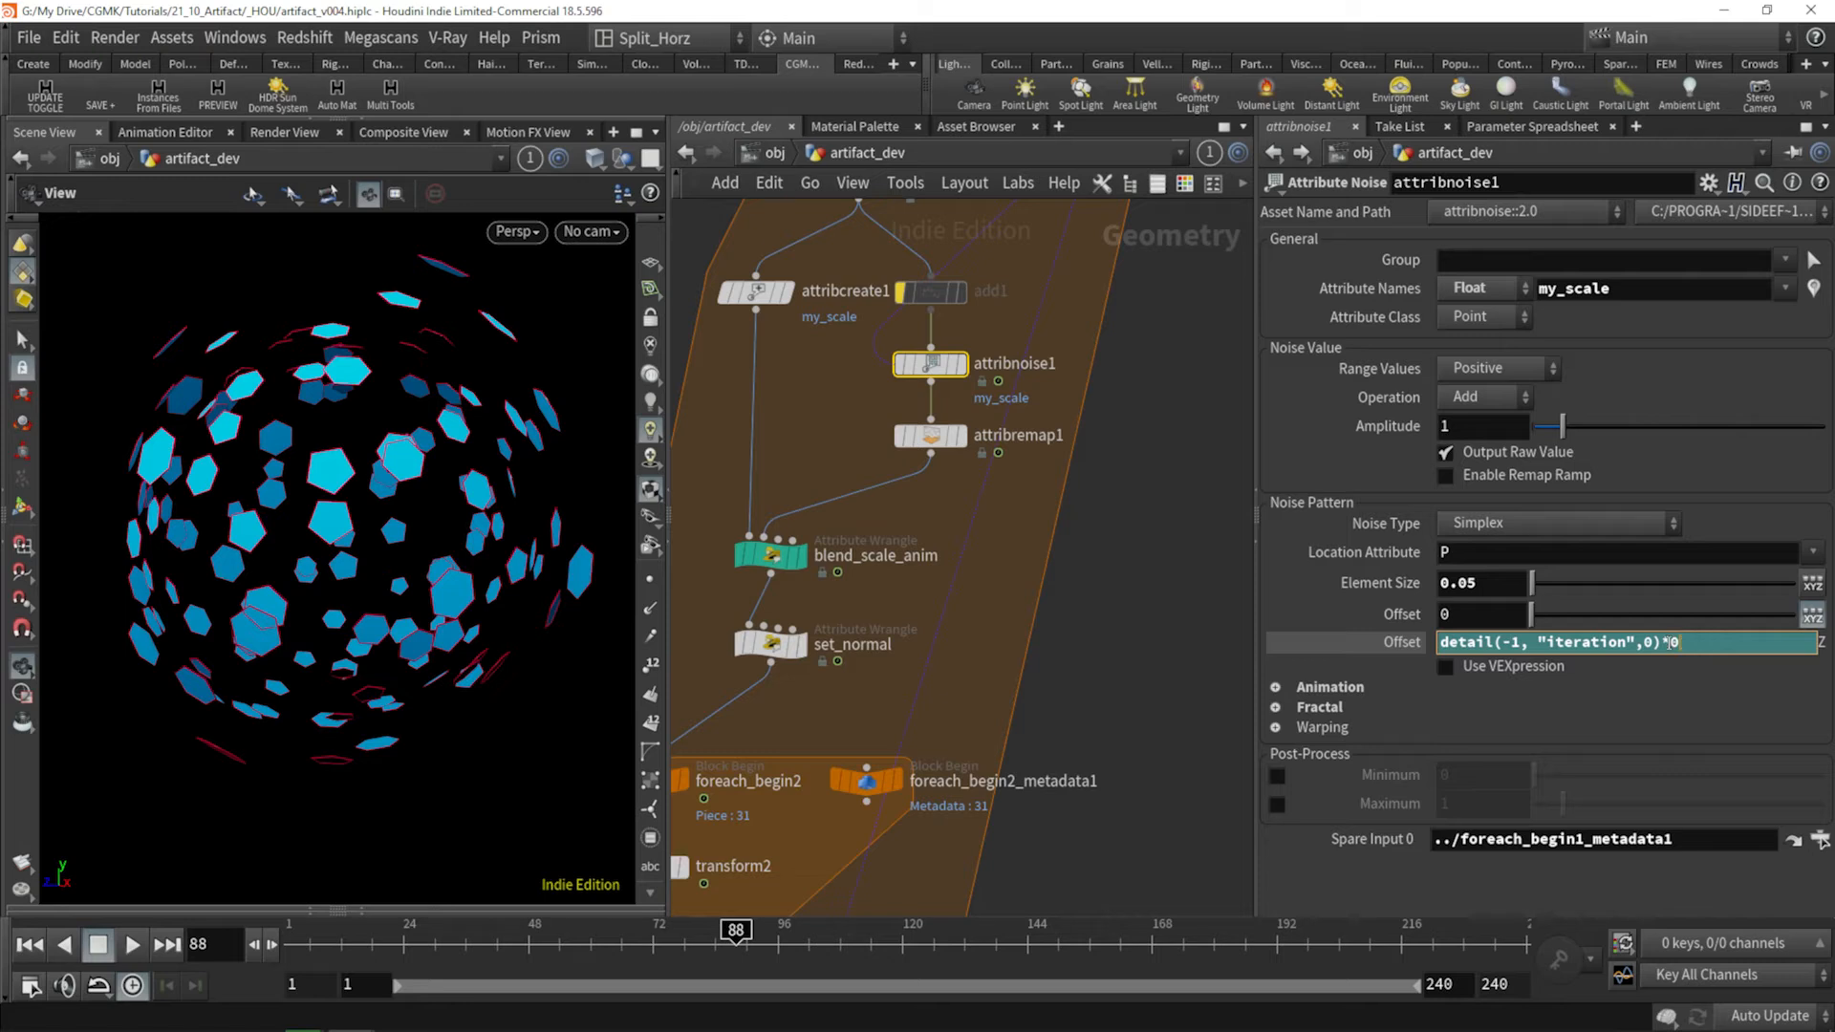
pyautogui.press('Return')
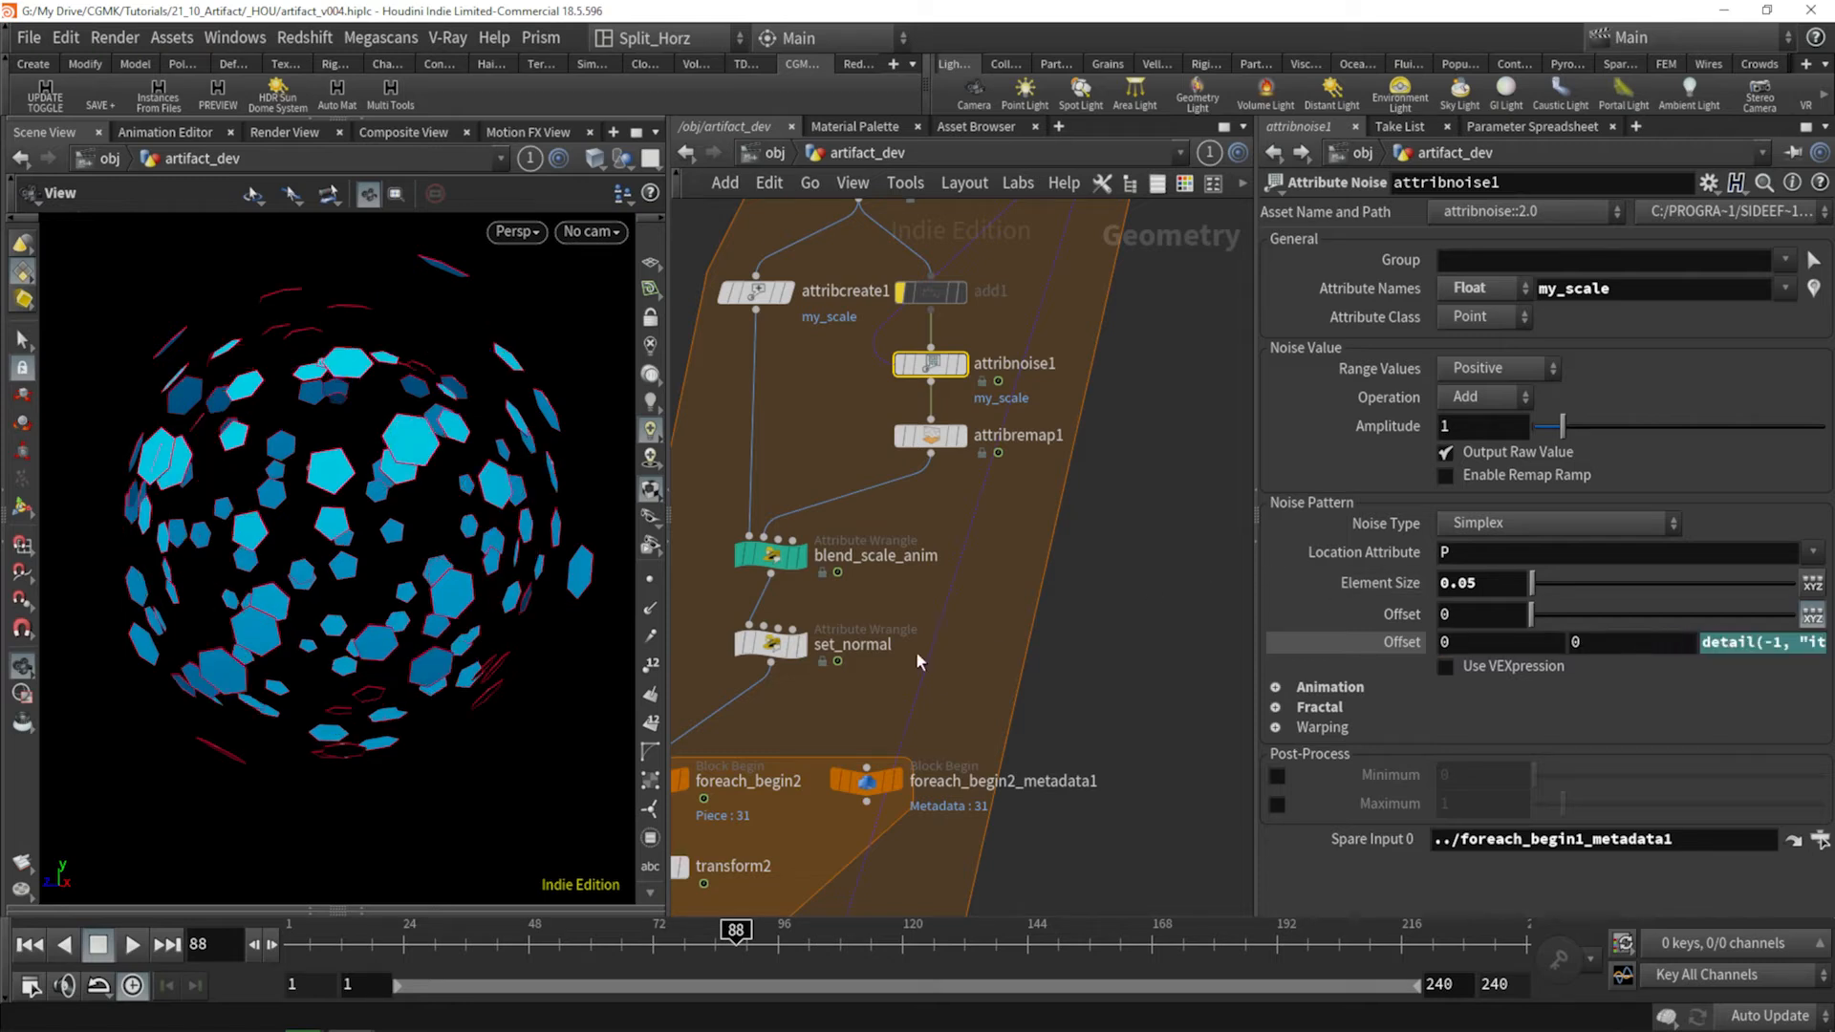
# Examine the node chain from copy1 through the for-each loops and anim_norm_offset to transform1.
pyautogui.moveTo(1141, 362); pyautogui.dragTo(1127, 598, button='middle')
pyautogui.moveTo(850, 415)
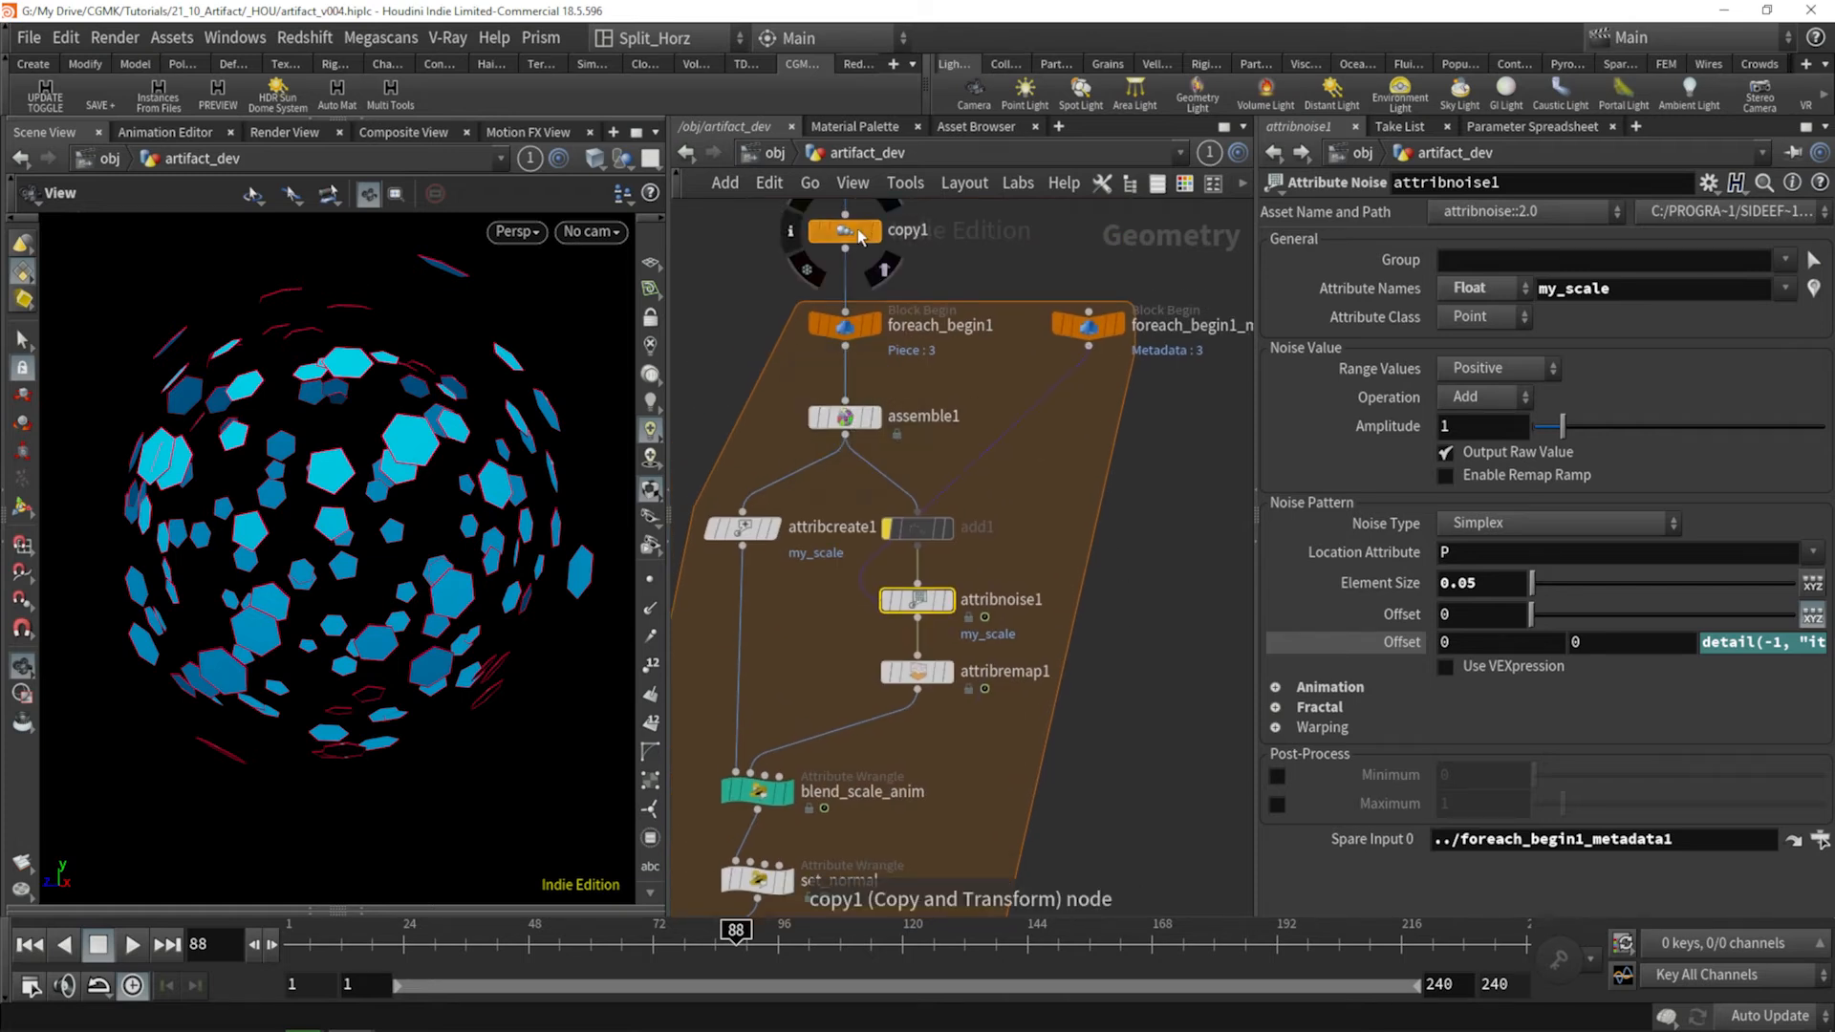
pyautogui.moveTo(1129, 767); pyautogui.dragTo(1146, 645, button='middle')
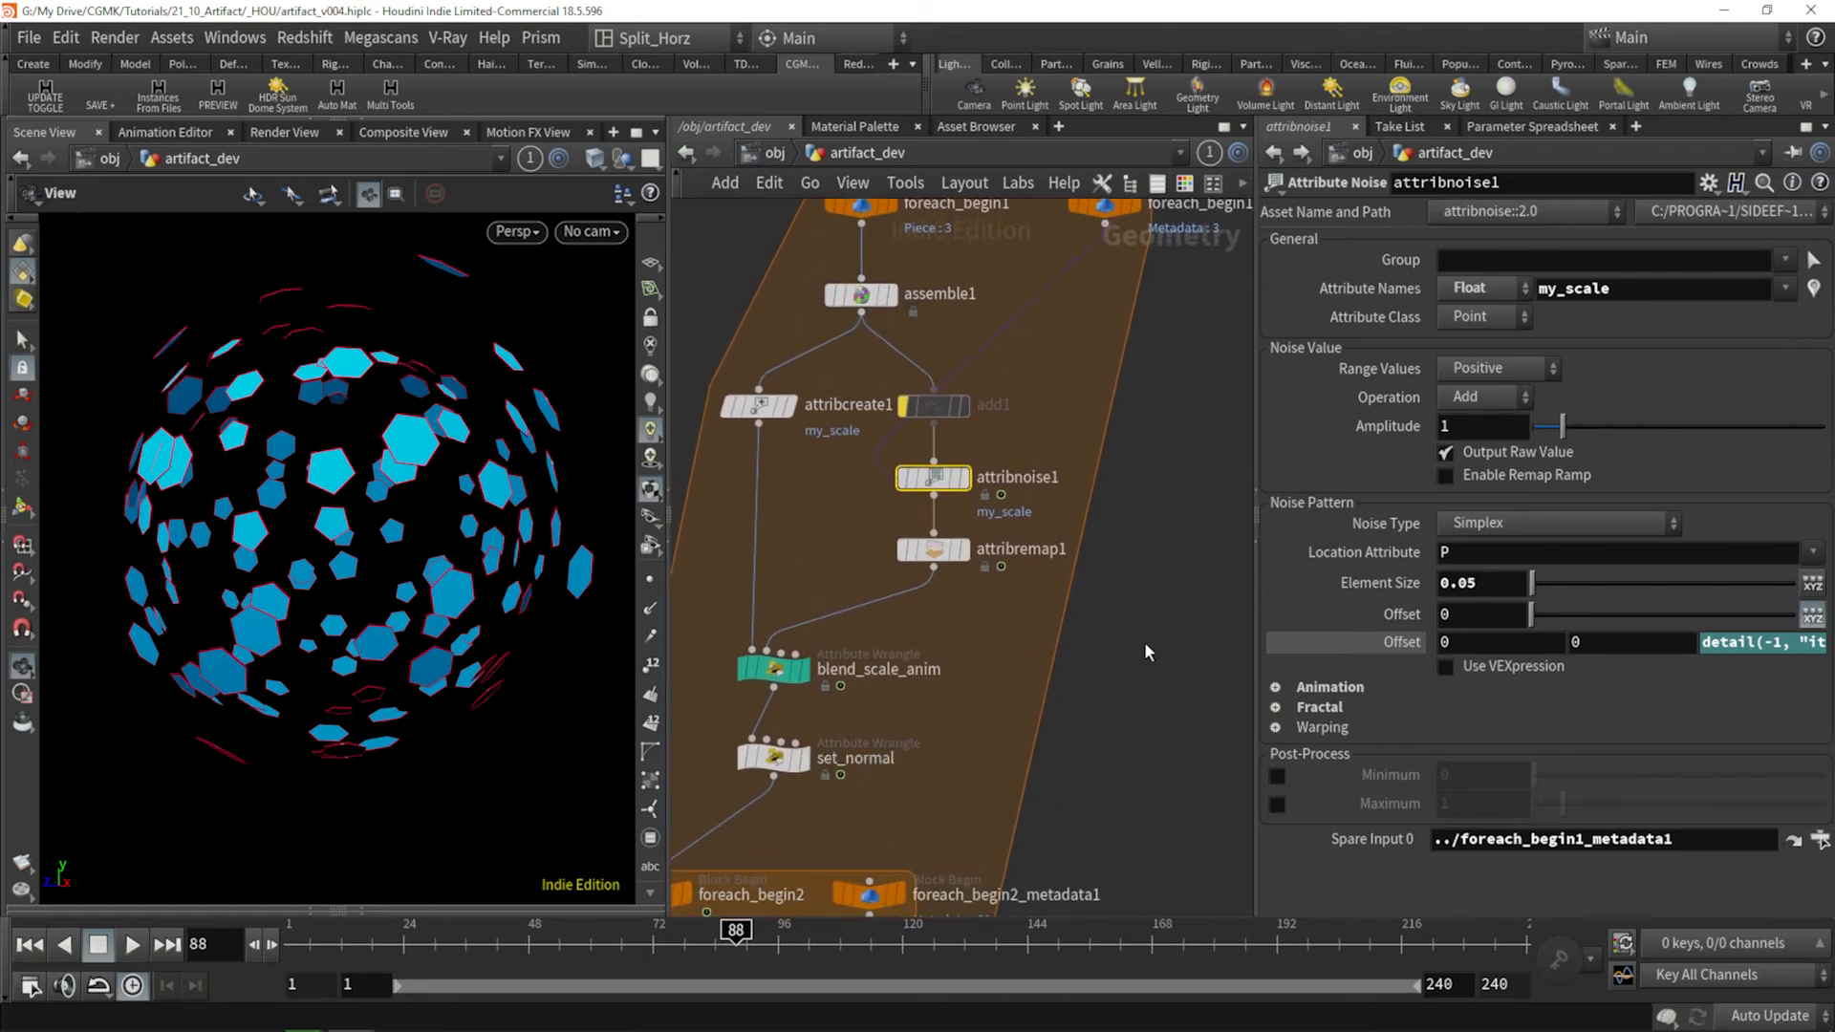
pyautogui.scroll(-4, 1144, 645)
pyautogui.moveTo(1156, 758); pyautogui.dragTo(1156, 503, button='middle')
pyautogui.scroll(3, 1044, 806)
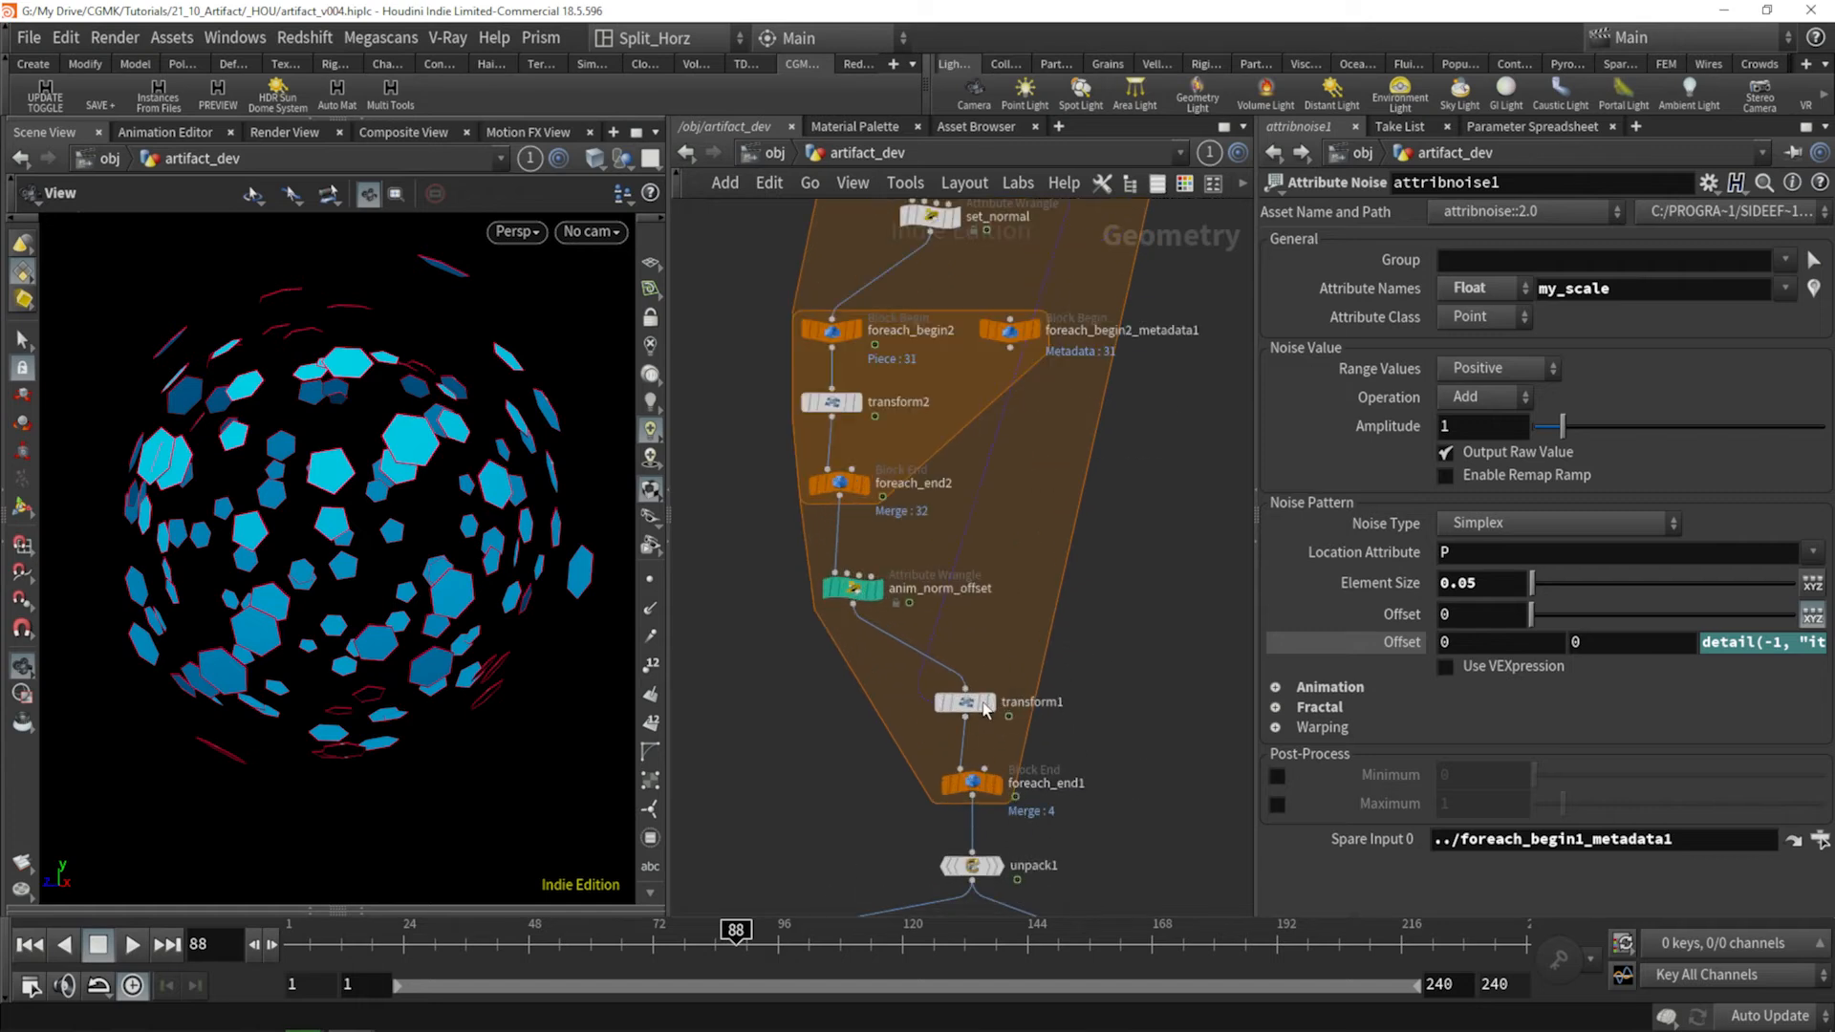
pyautogui.moveTo(1097, 524); pyautogui.dragTo(1082, 611, button='middle')
pyautogui.scroll(-3, 1082, 612)
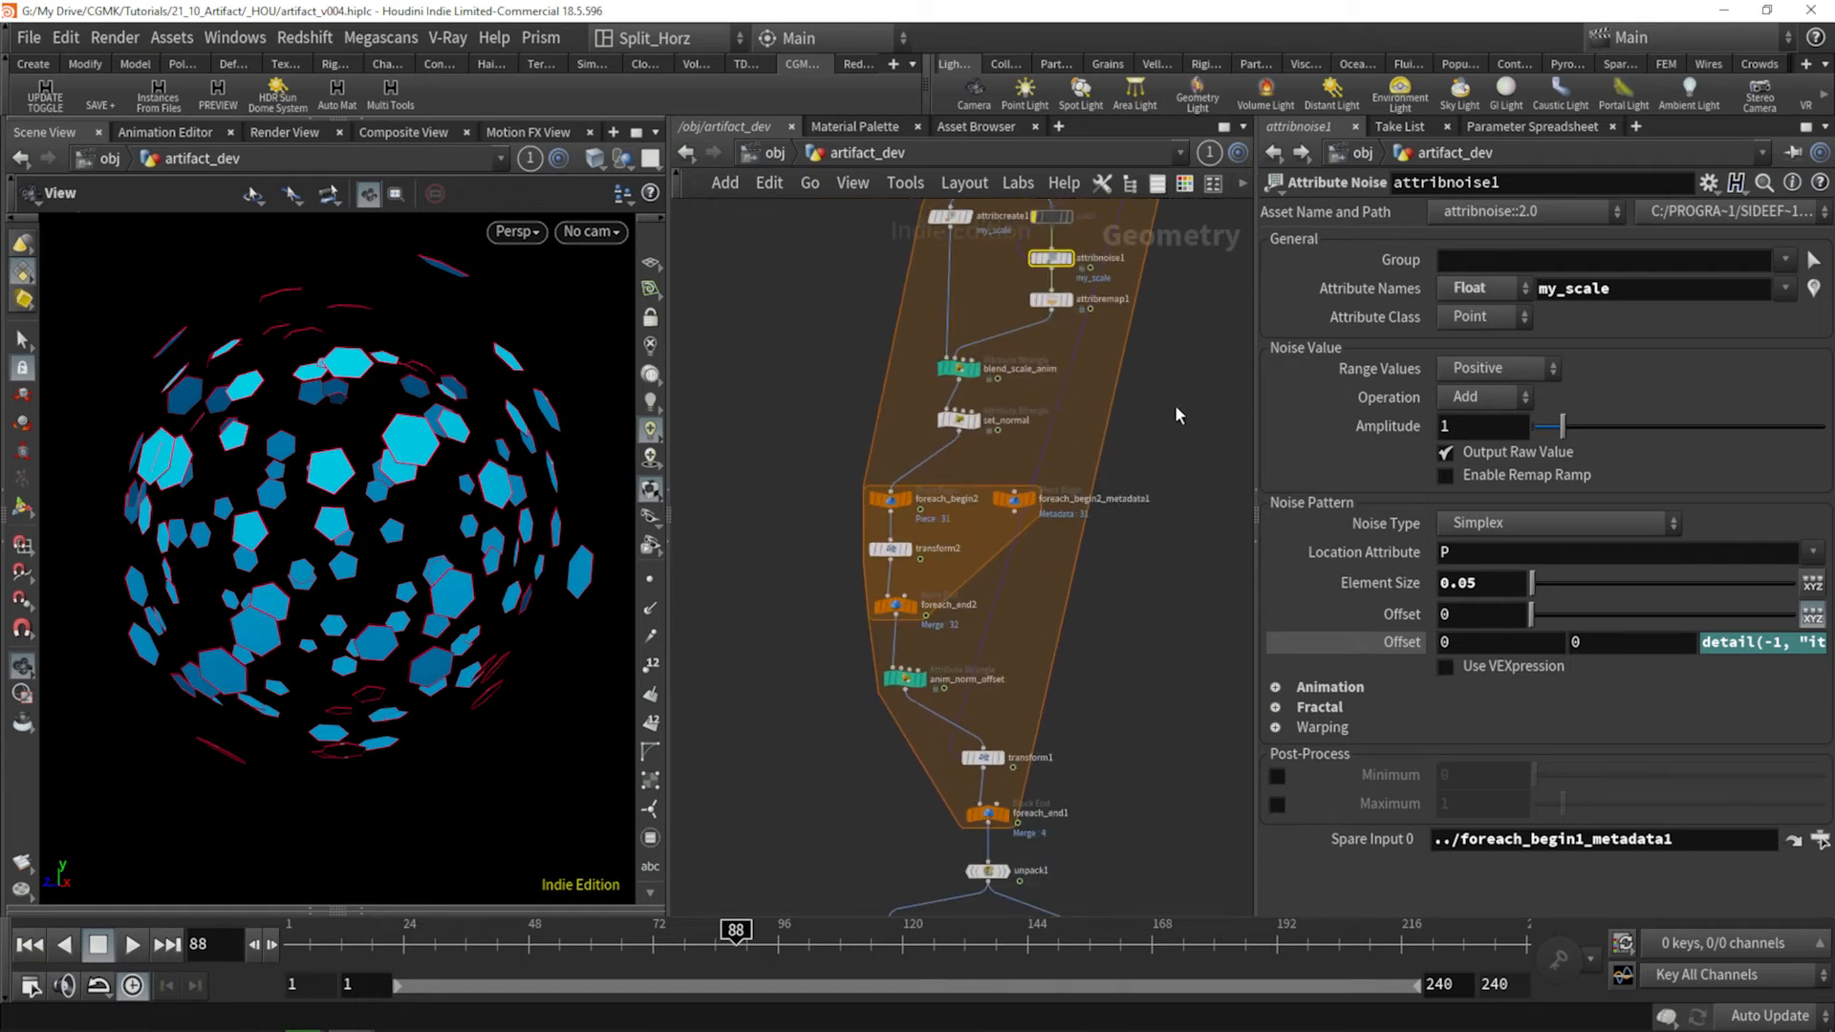
pyautogui.moveTo(1173, 404); pyautogui.dragTo(1166, 535, button='middle')
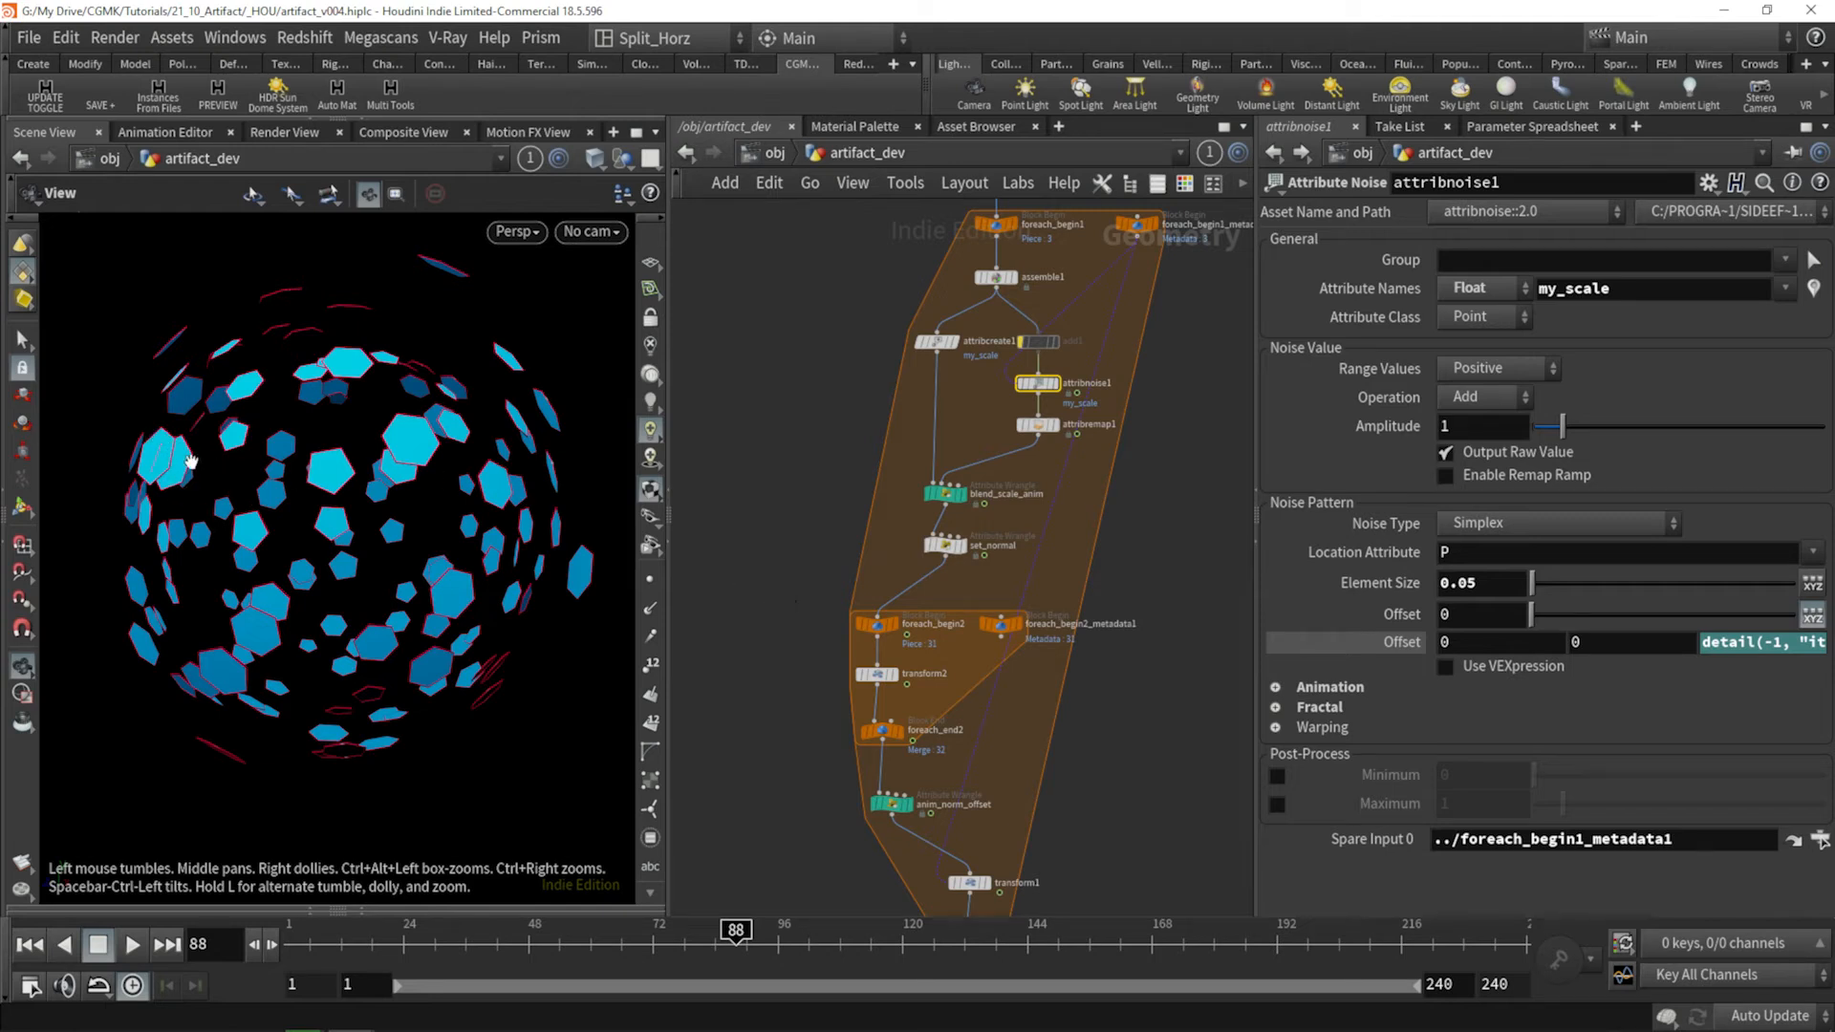
# Set the Uniform Scale of the copy1 node to 0.85.
pyautogui.moveTo(1104, 430); pyautogui.dragTo(1100, 520, button='middle')
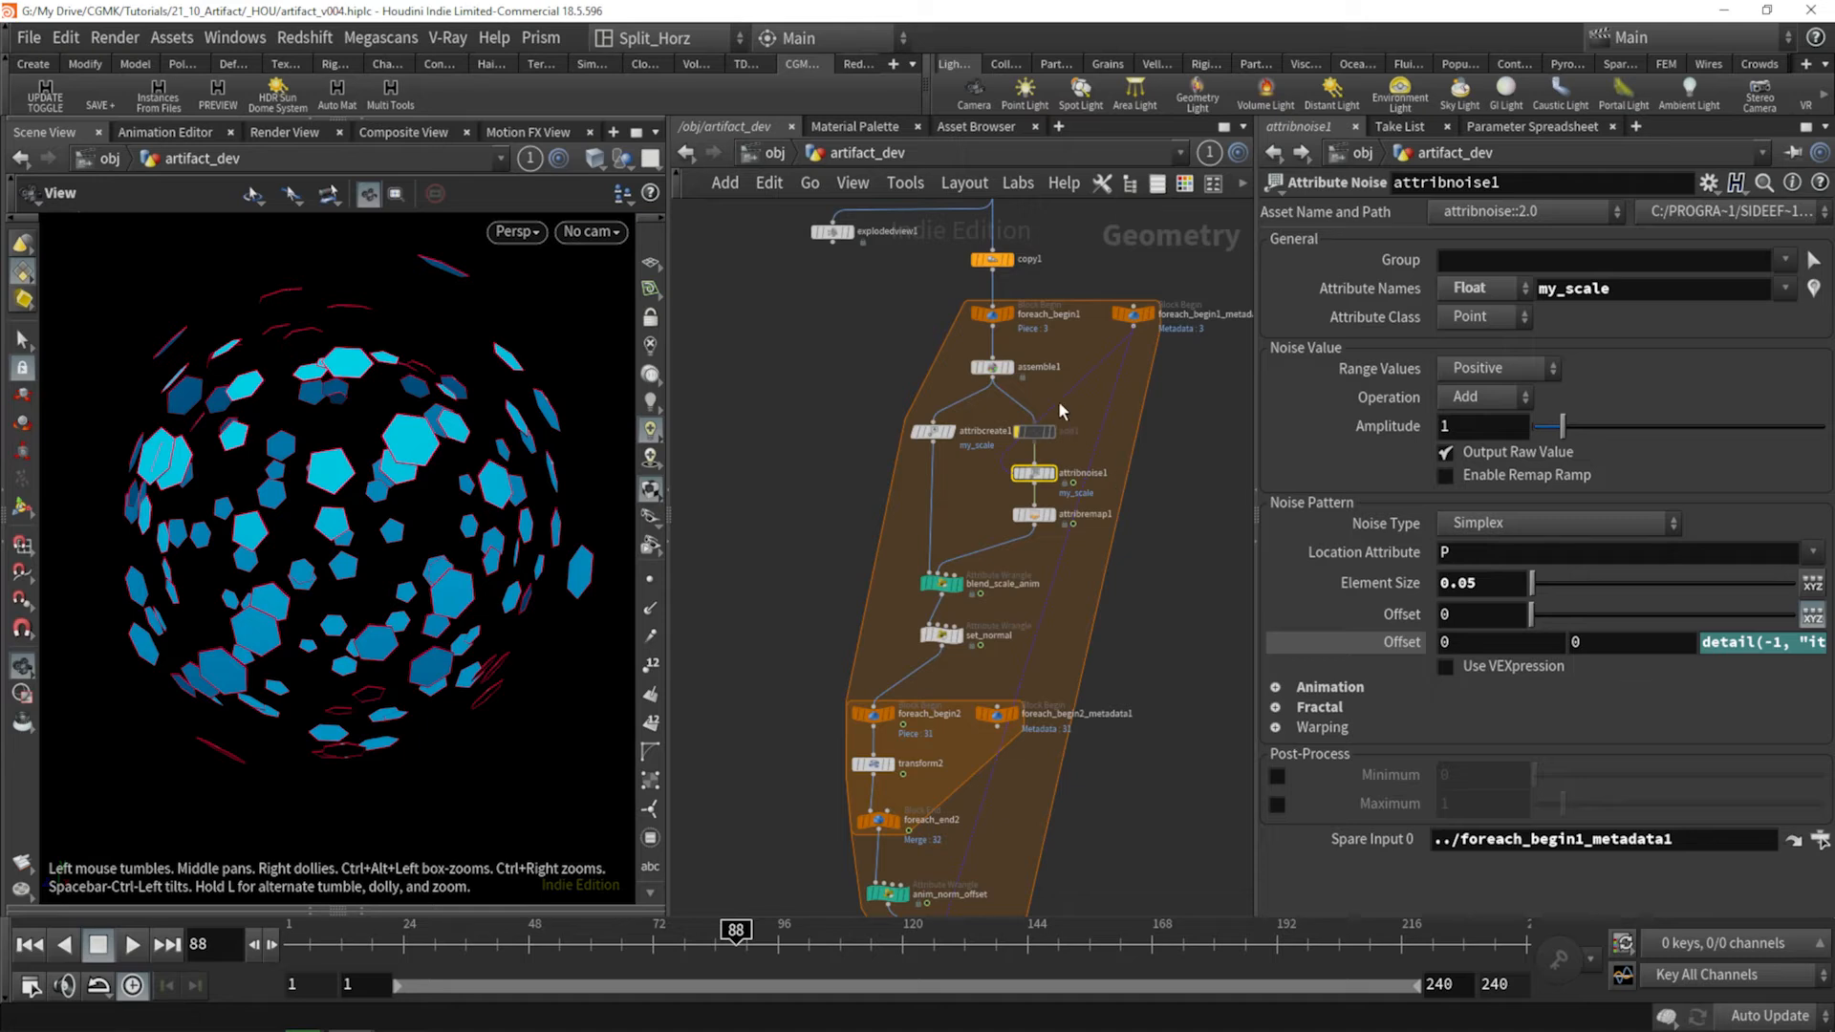
pyautogui.click(992, 259)
pyautogui.write('0.85')
pyautogui.press('Return')
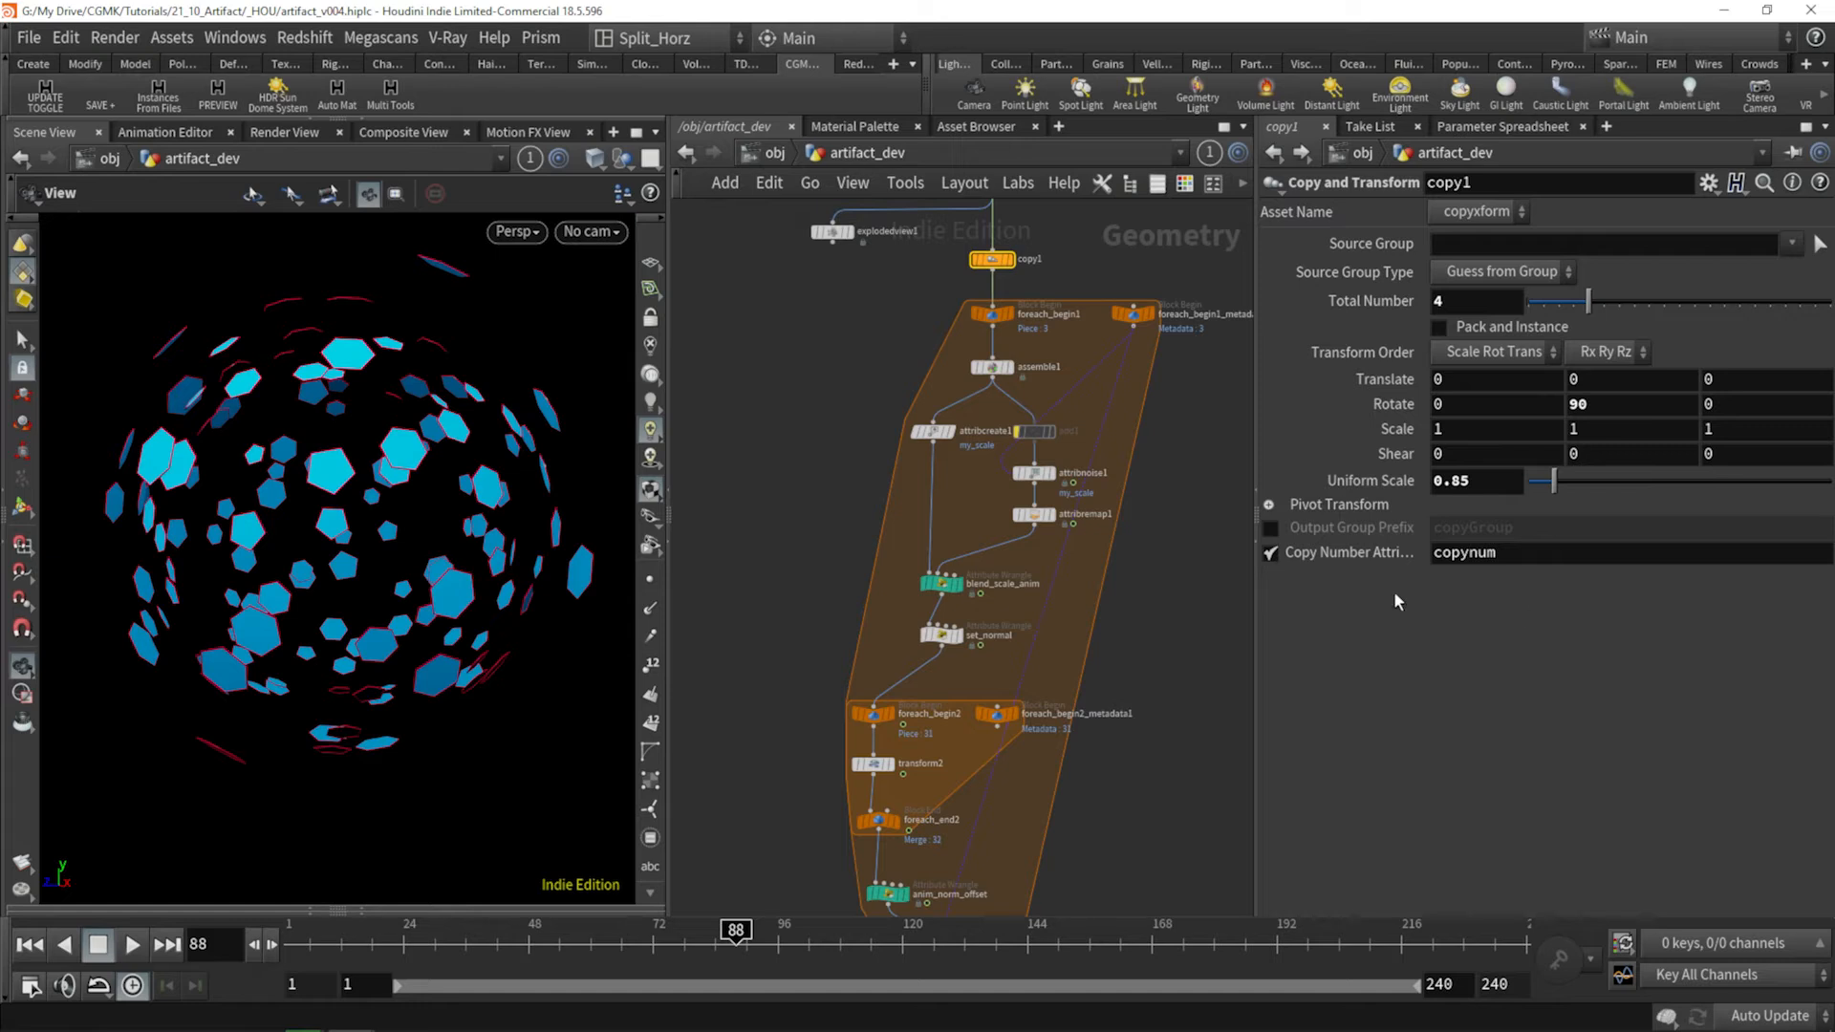
# Scrub to frame 37 and inspect the nested layers in wireframe, returning to shaded display.
pyautogui.moveTo(379, 956)
pyautogui.mouseDown()
pyautogui.moveTo(764, 958)
pyautogui.moveTo(1319, 1013)
pyautogui.moveTo(1258, 1028)
pyautogui.moveTo(392, 989)
pyautogui.moveTo(476, 983)
pyautogui.mouseUp()
pyautogui.press('w')
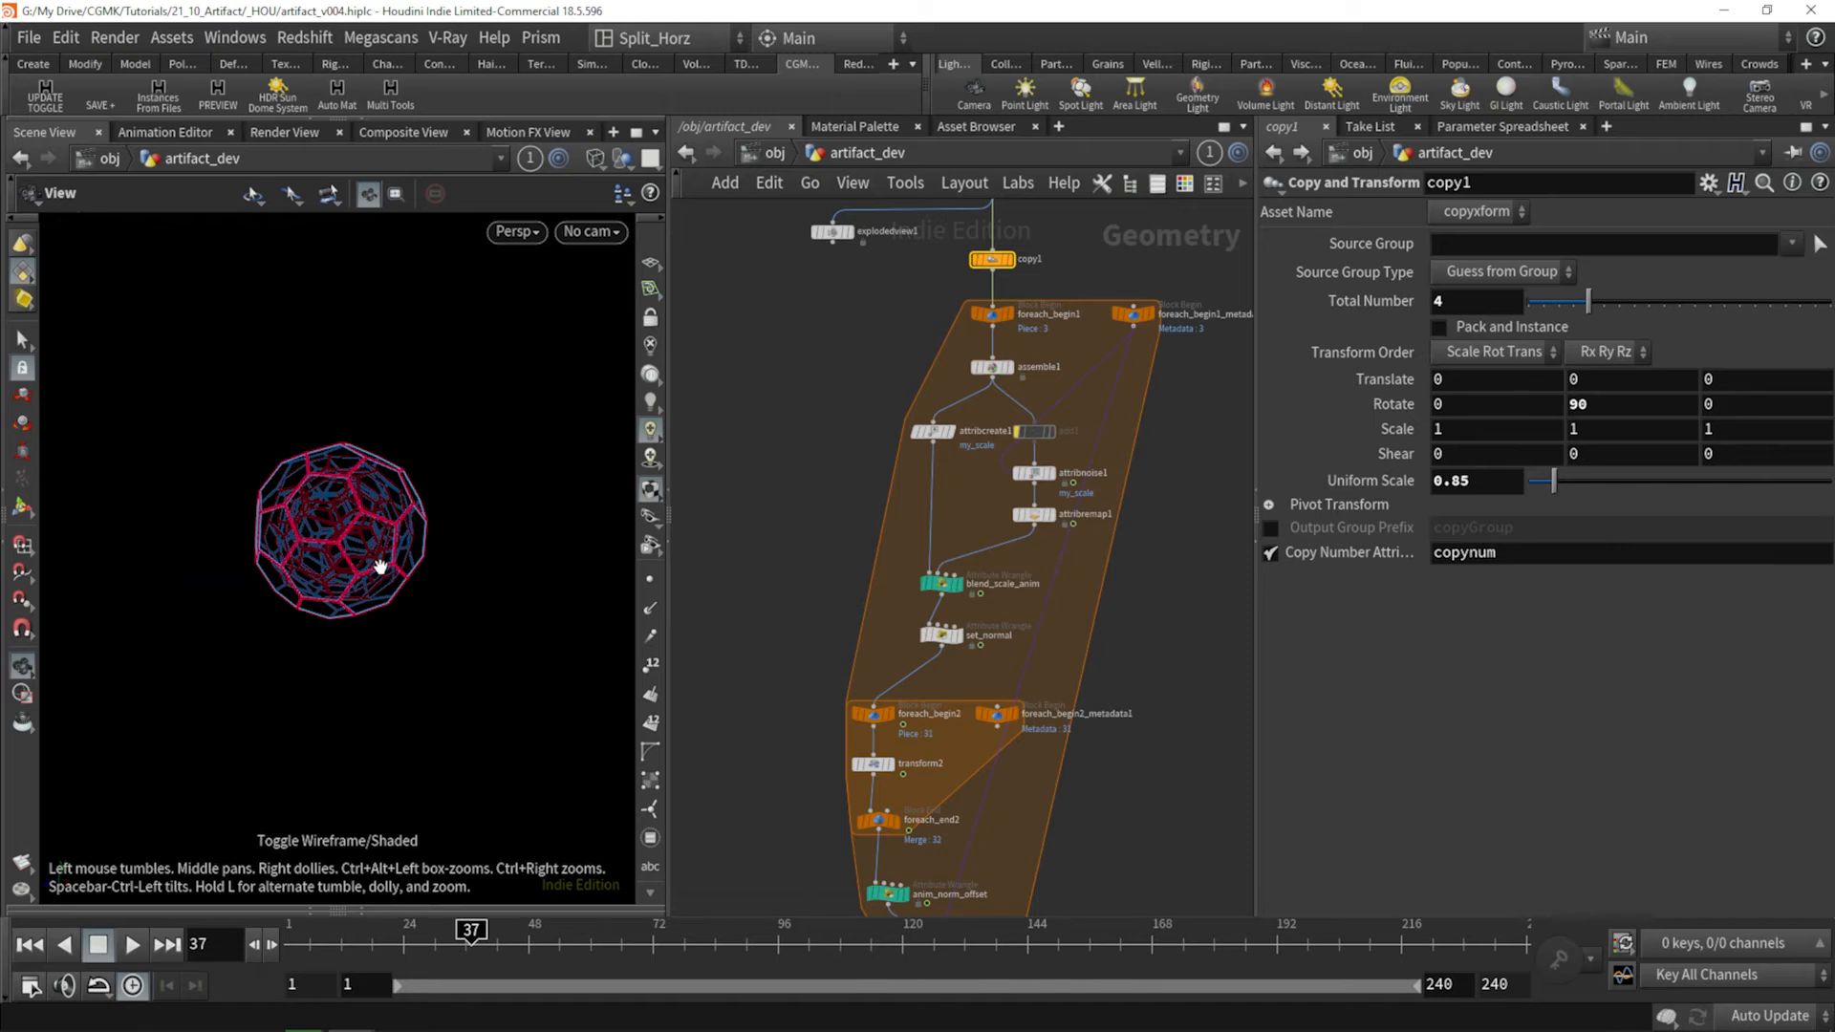
pyautogui.press('w')
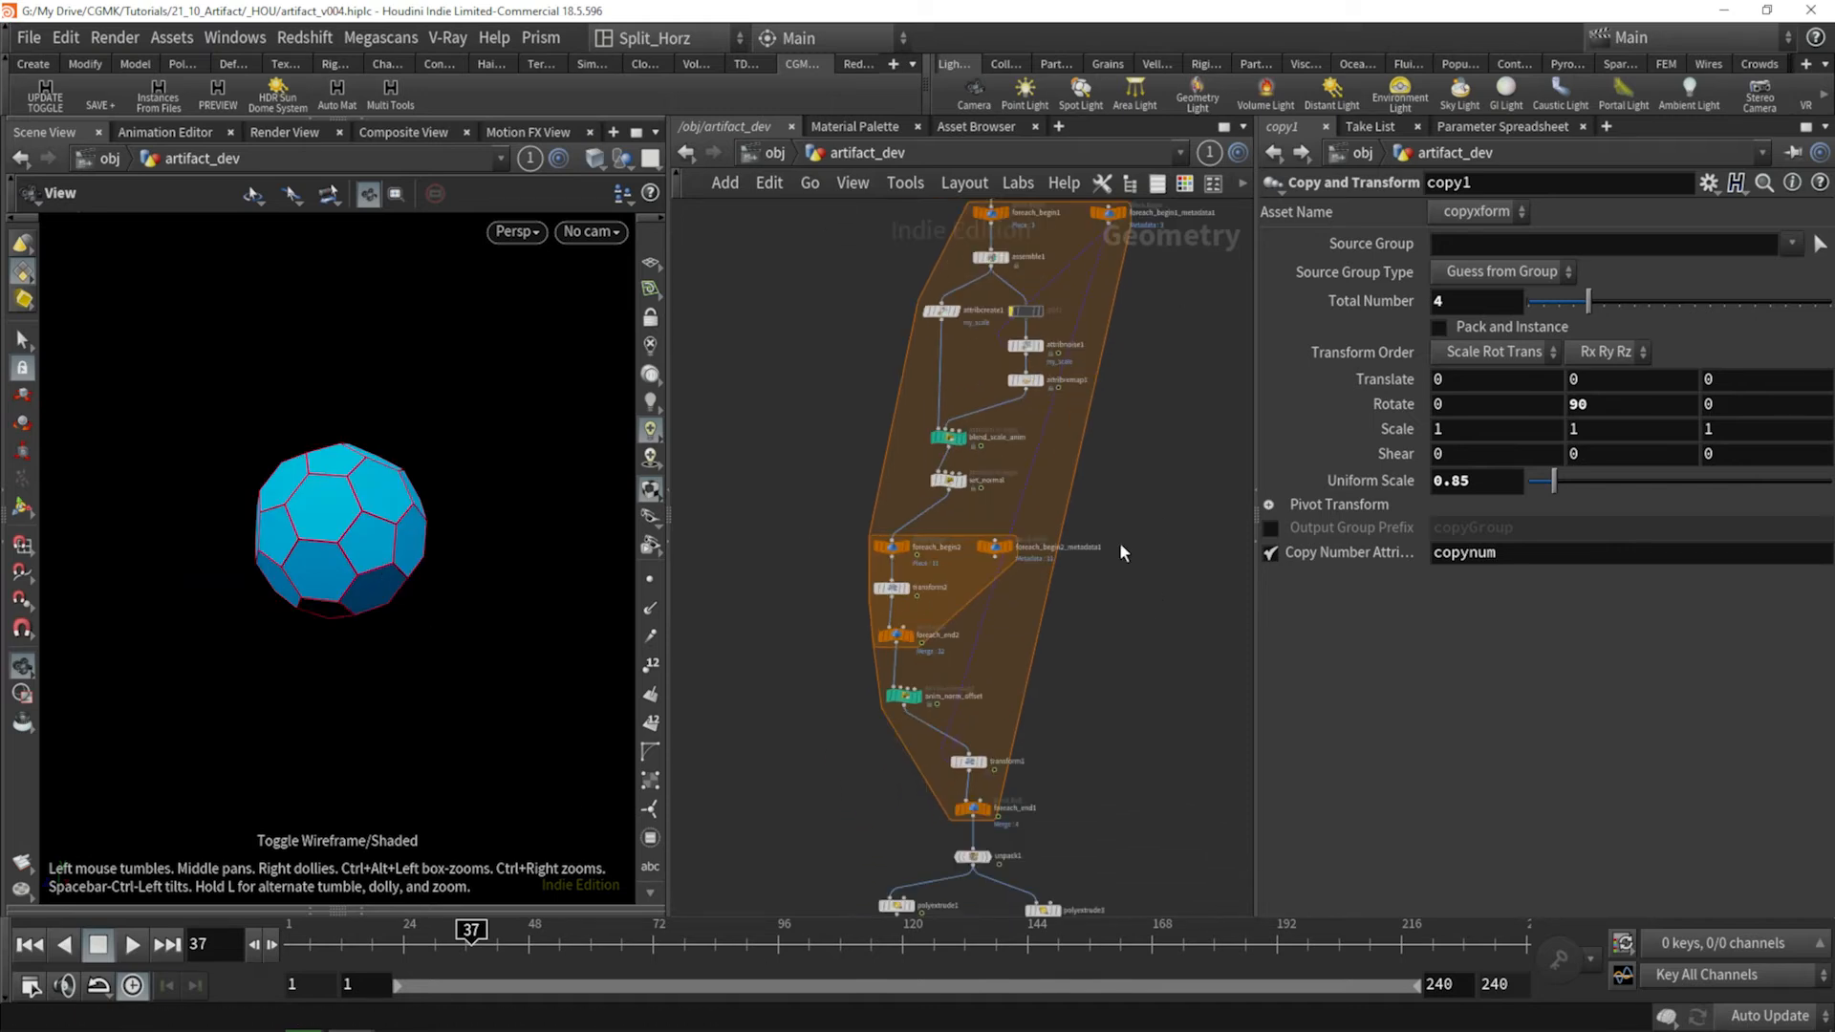
# Replace the multiplier after the iteration detail in attribnoise1's third Offset expression and scrub to frame 89 to check the panels.
pyautogui.scroll(3, 1127, 536)
pyautogui.click(961, 304)
pyautogui.click(1749, 642)
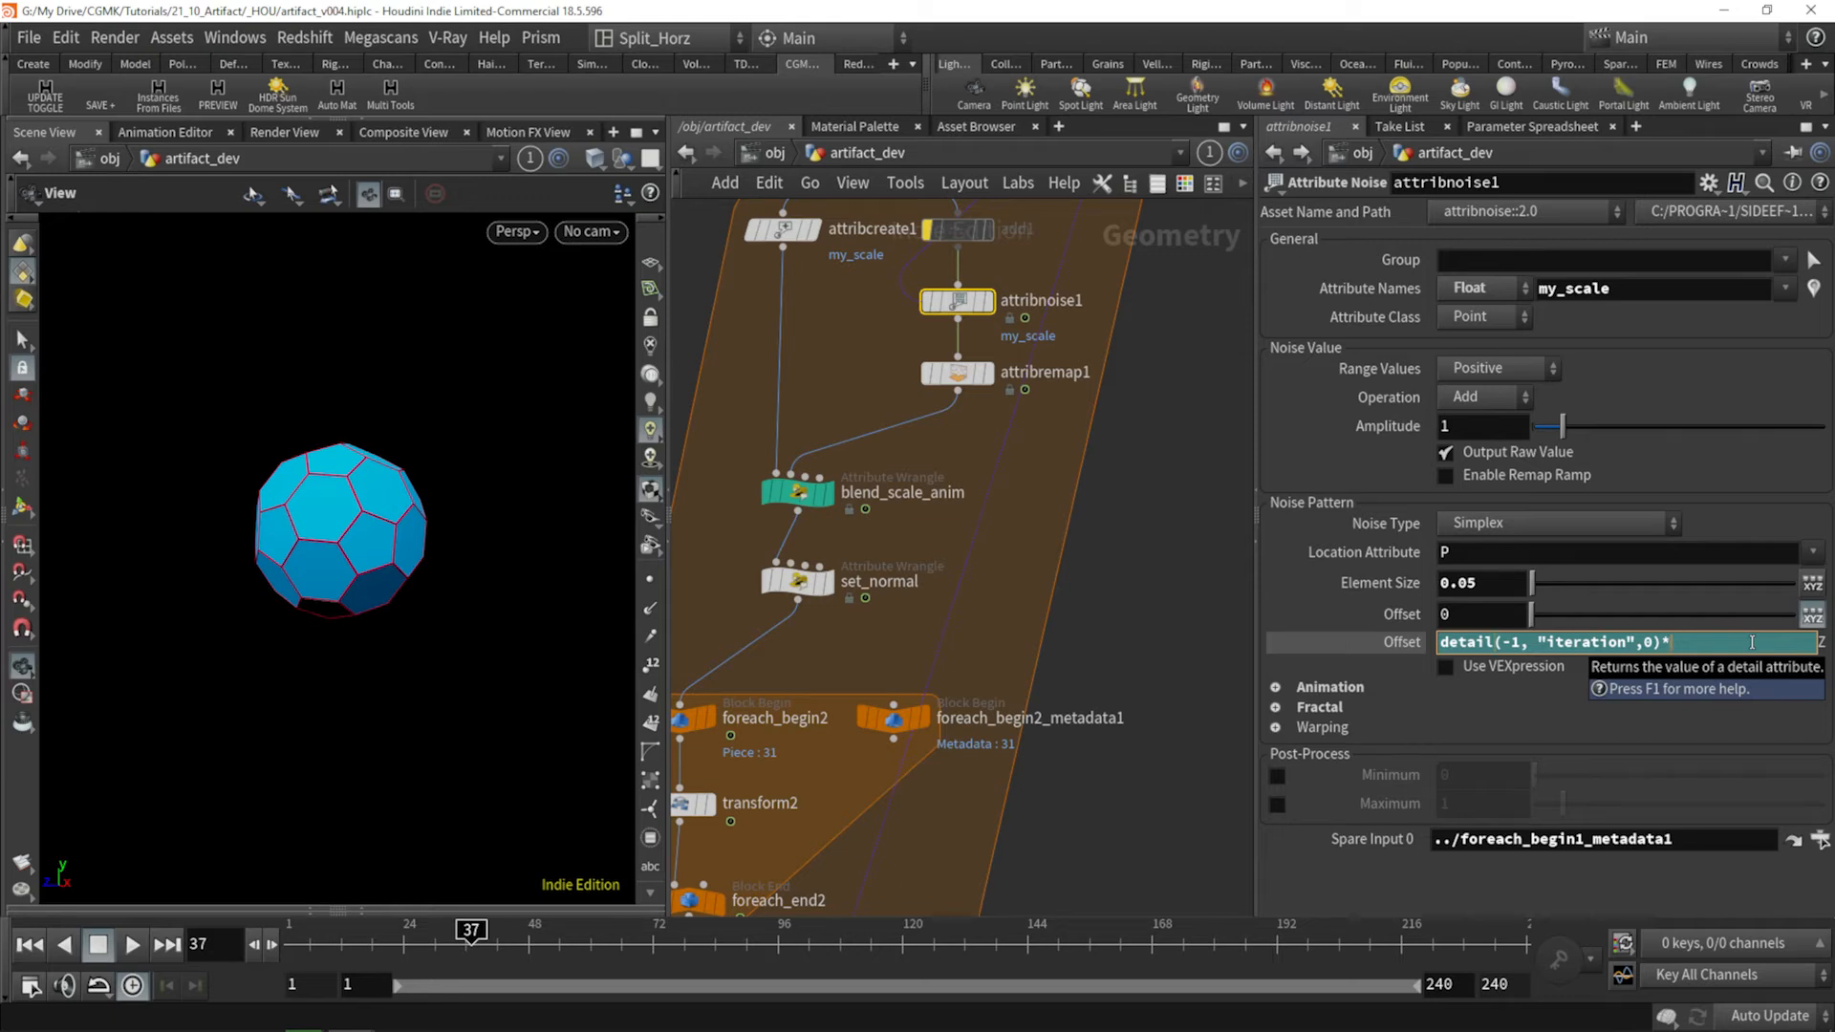
pyautogui.press('Return')
pyautogui.moveTo(471, 932); pyautogui.dragTo(741, 930)
# Move unpack1 and all nodes below it, down to merge1, lower to make room beneath foreach_end1.
pyautogui.scroll(-4, 1088, 474)
pyautogui.moveTo(1116, 726); pyautogui.dragTo(1116, 557, button='middle')
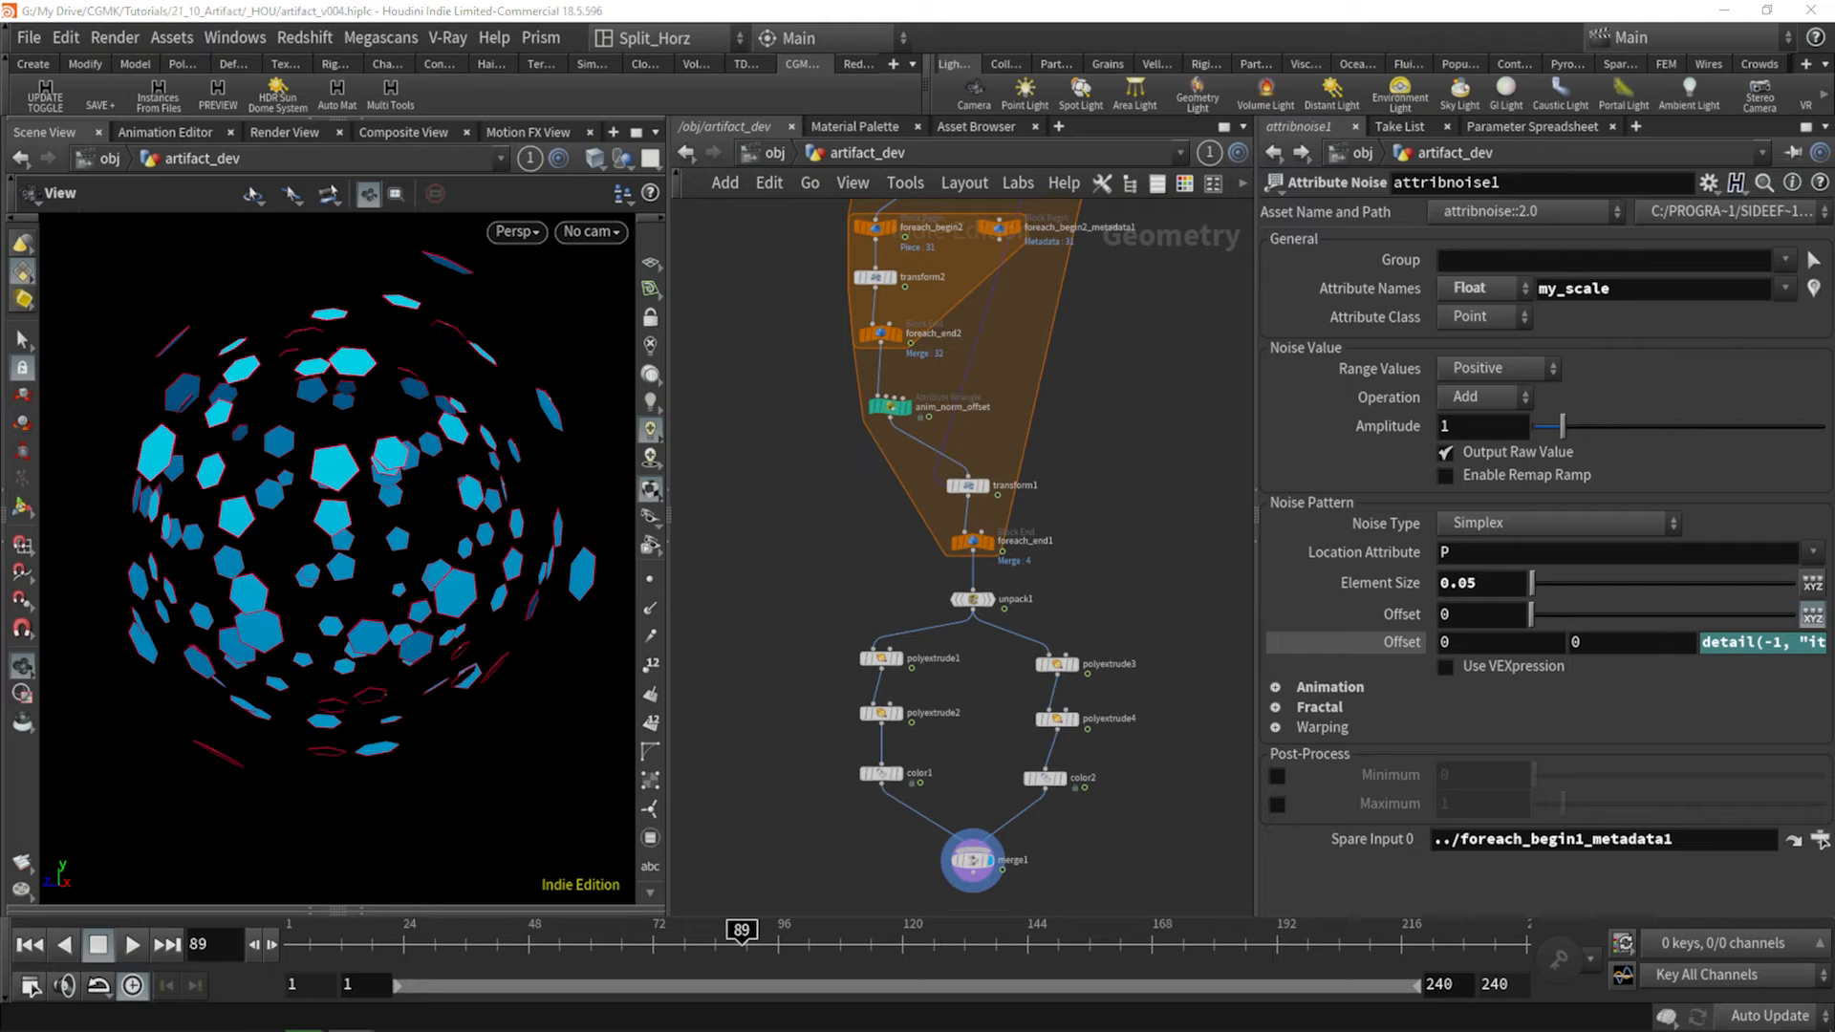
pyautogui.moveTo(1042, 547); pyautogui.dragTo(1059, 394, button='middle')
pyautogui.moveTo(1143, 763); pyautogui.dragTo(816, 447)
pyautogui.moveTo(991, 467); pyautogui.dragTo(991, 526)
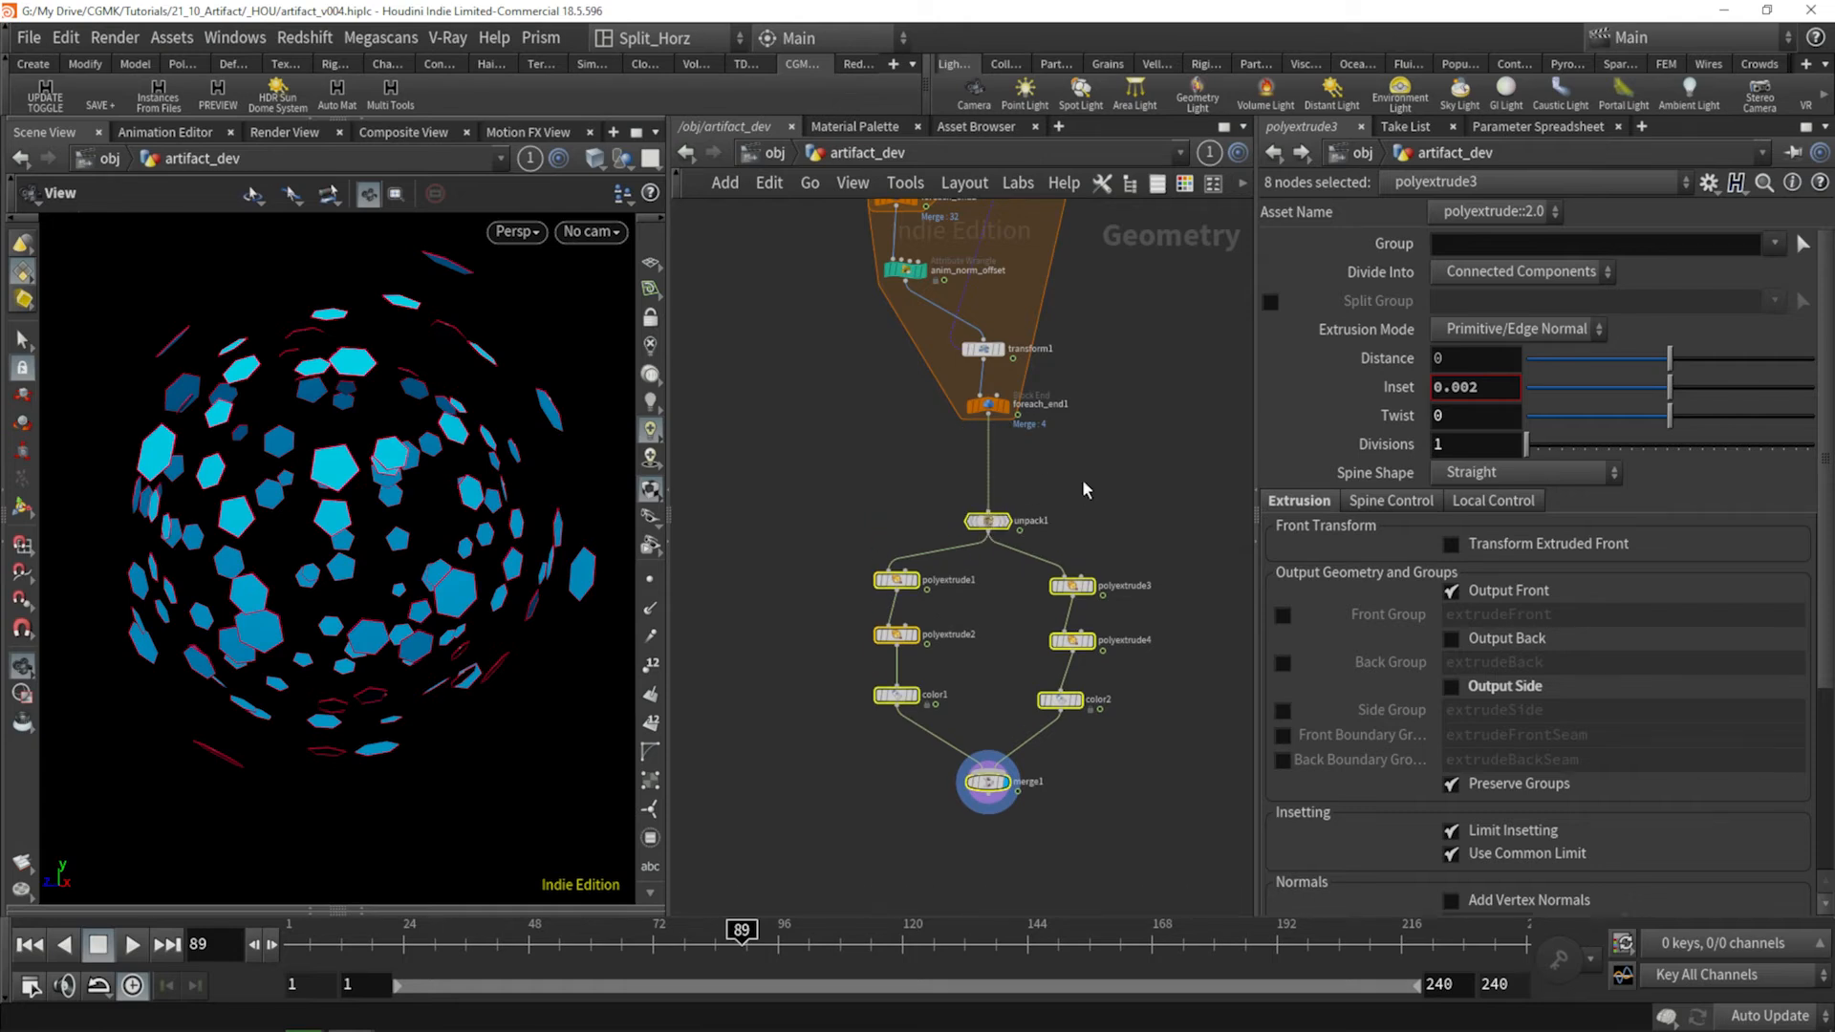
pyautogui.click(1085, 487)
# Add a Point Velocity node between foreach_end1 and unpack1, with foreach_end1 displayed.
pyautogui.moveTo(747, 934)
pyautogui.mouseDown()
pyautogui.moveTo(839, 936)
pyautogui.moveTo(553, 943)
pyautogui.moveTo(742, 942)
pyautogui.mouseUp()
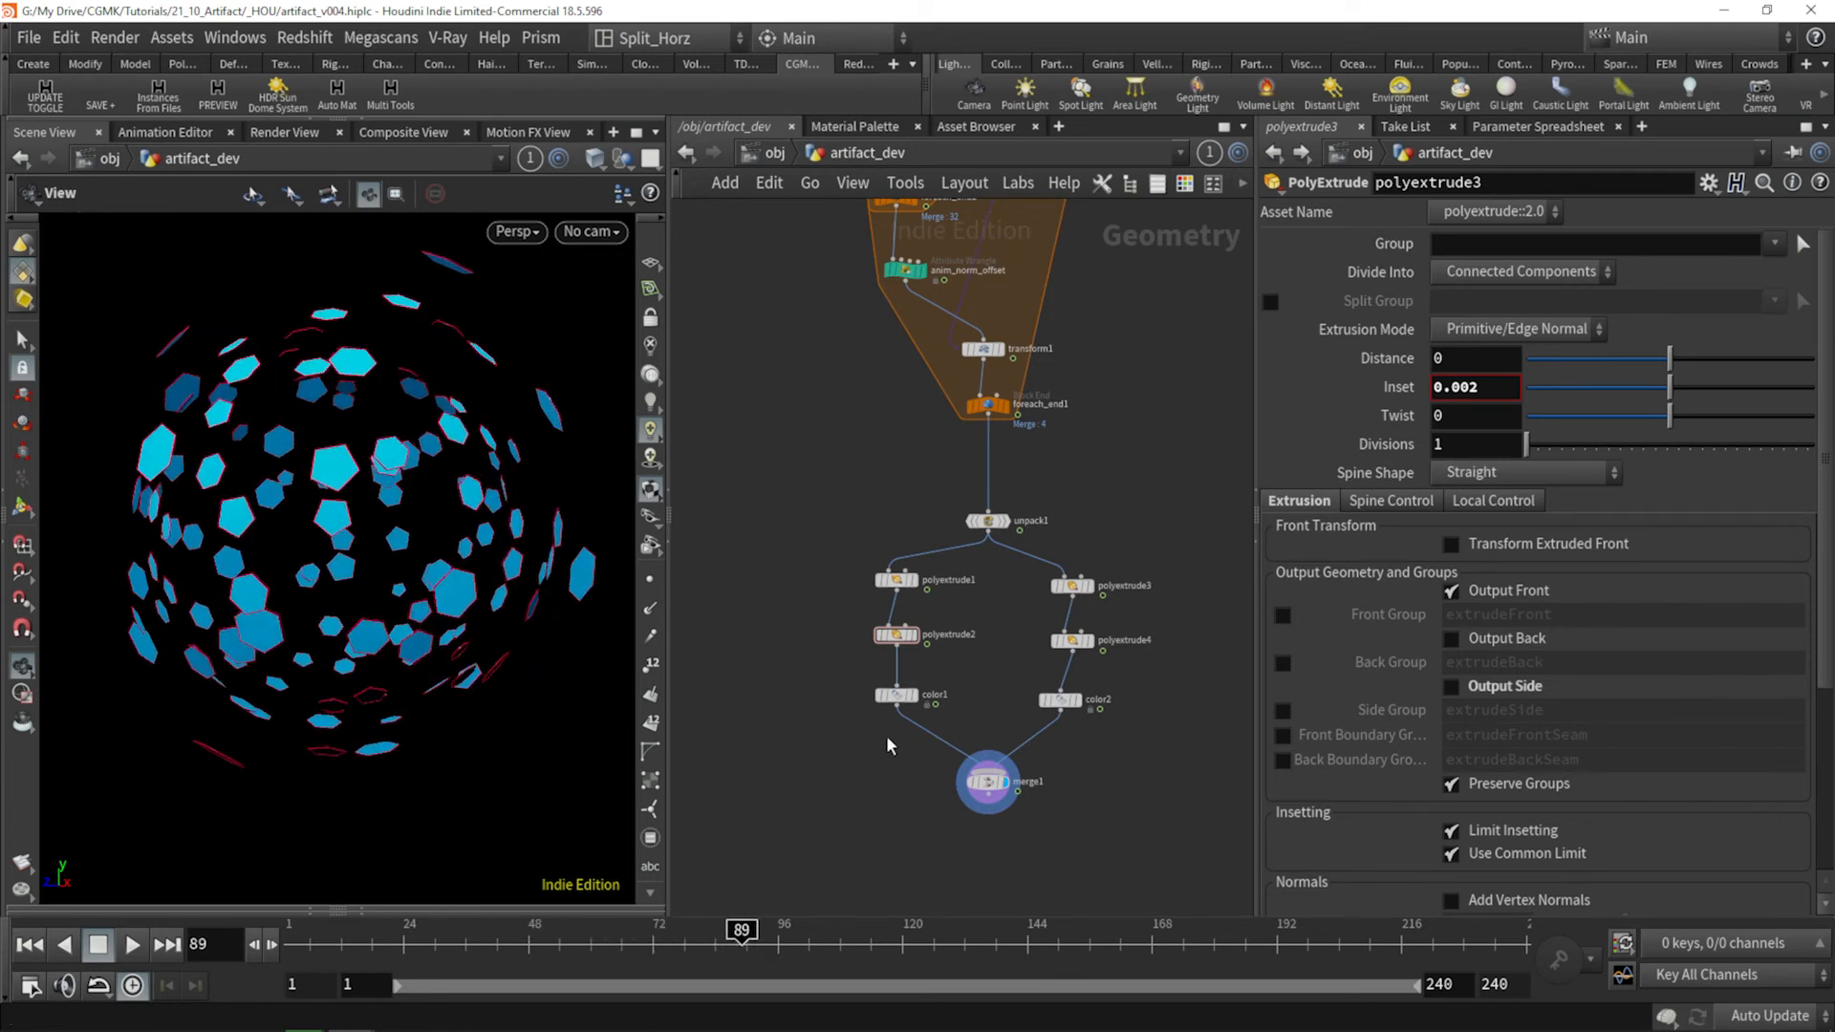
pyautogui.press('Tab')
pyautogui.write('pointv')
pyautogui.press('Return')
pyautogui.press('Return')
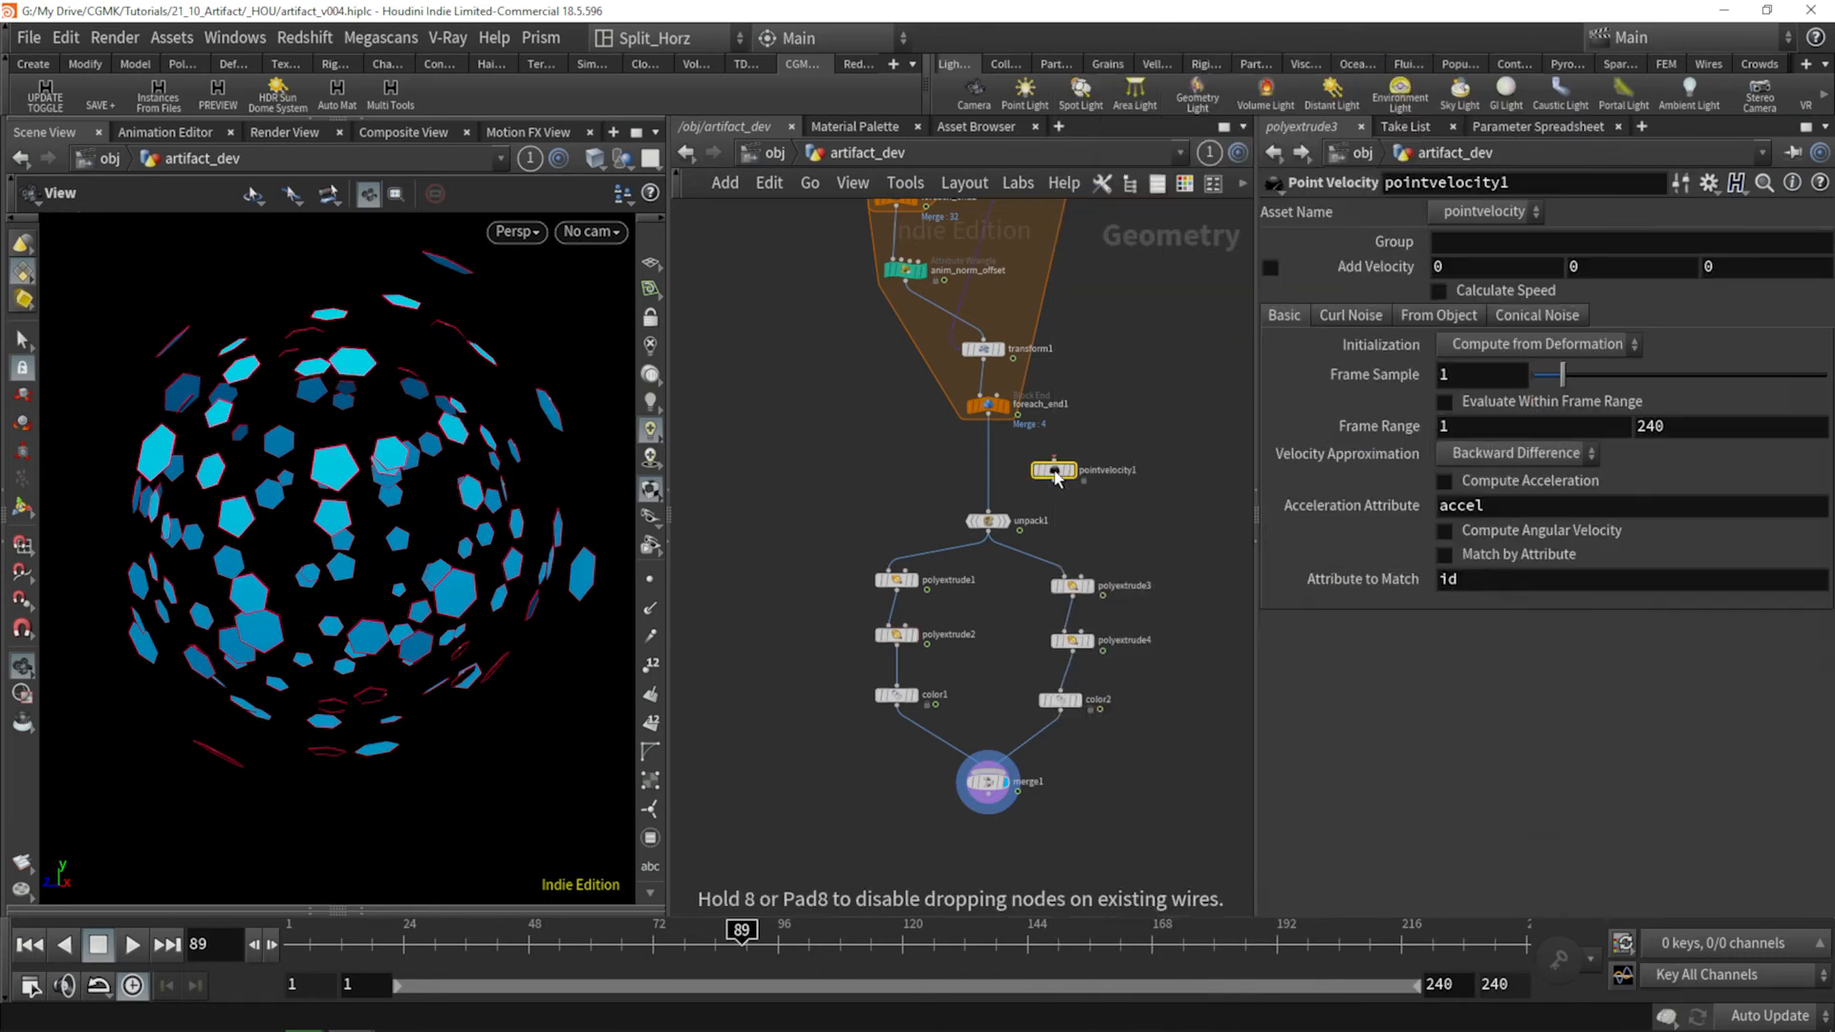
pyautogui.click(999, 405)
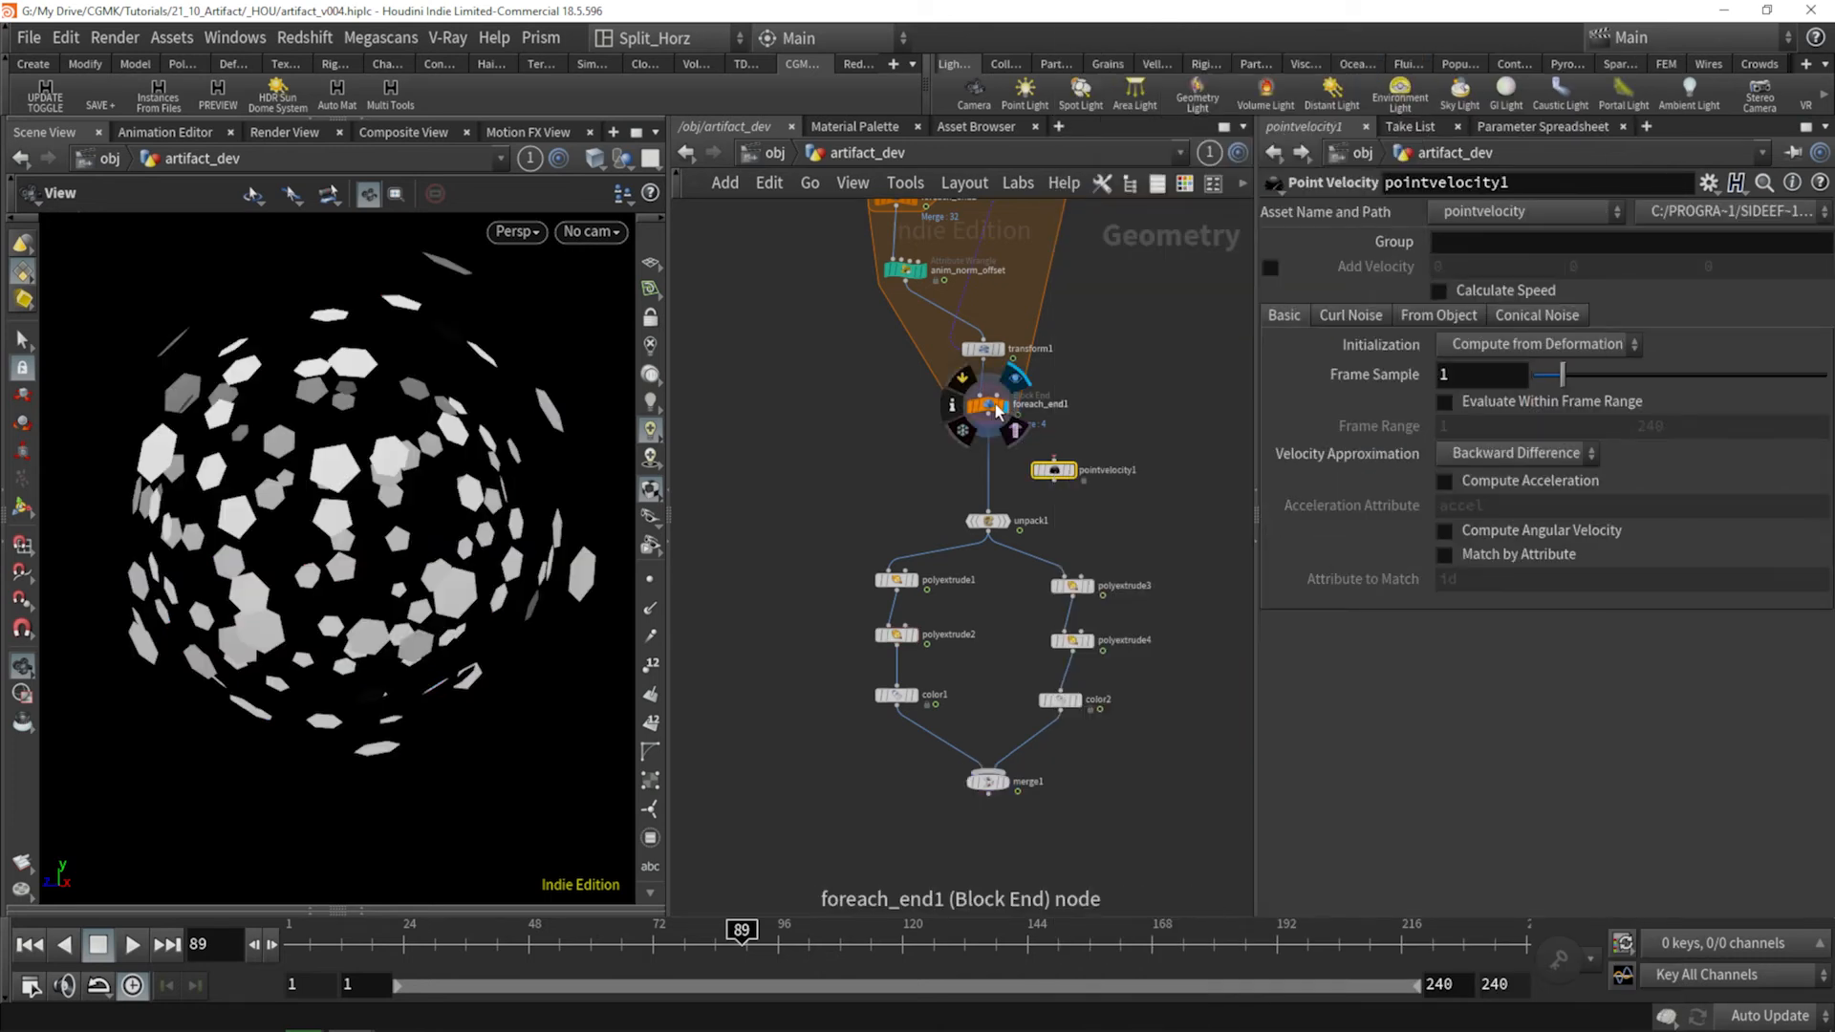
pyautogui.moveTo(1055, 469); pyautogui.dragTo(990, 474)
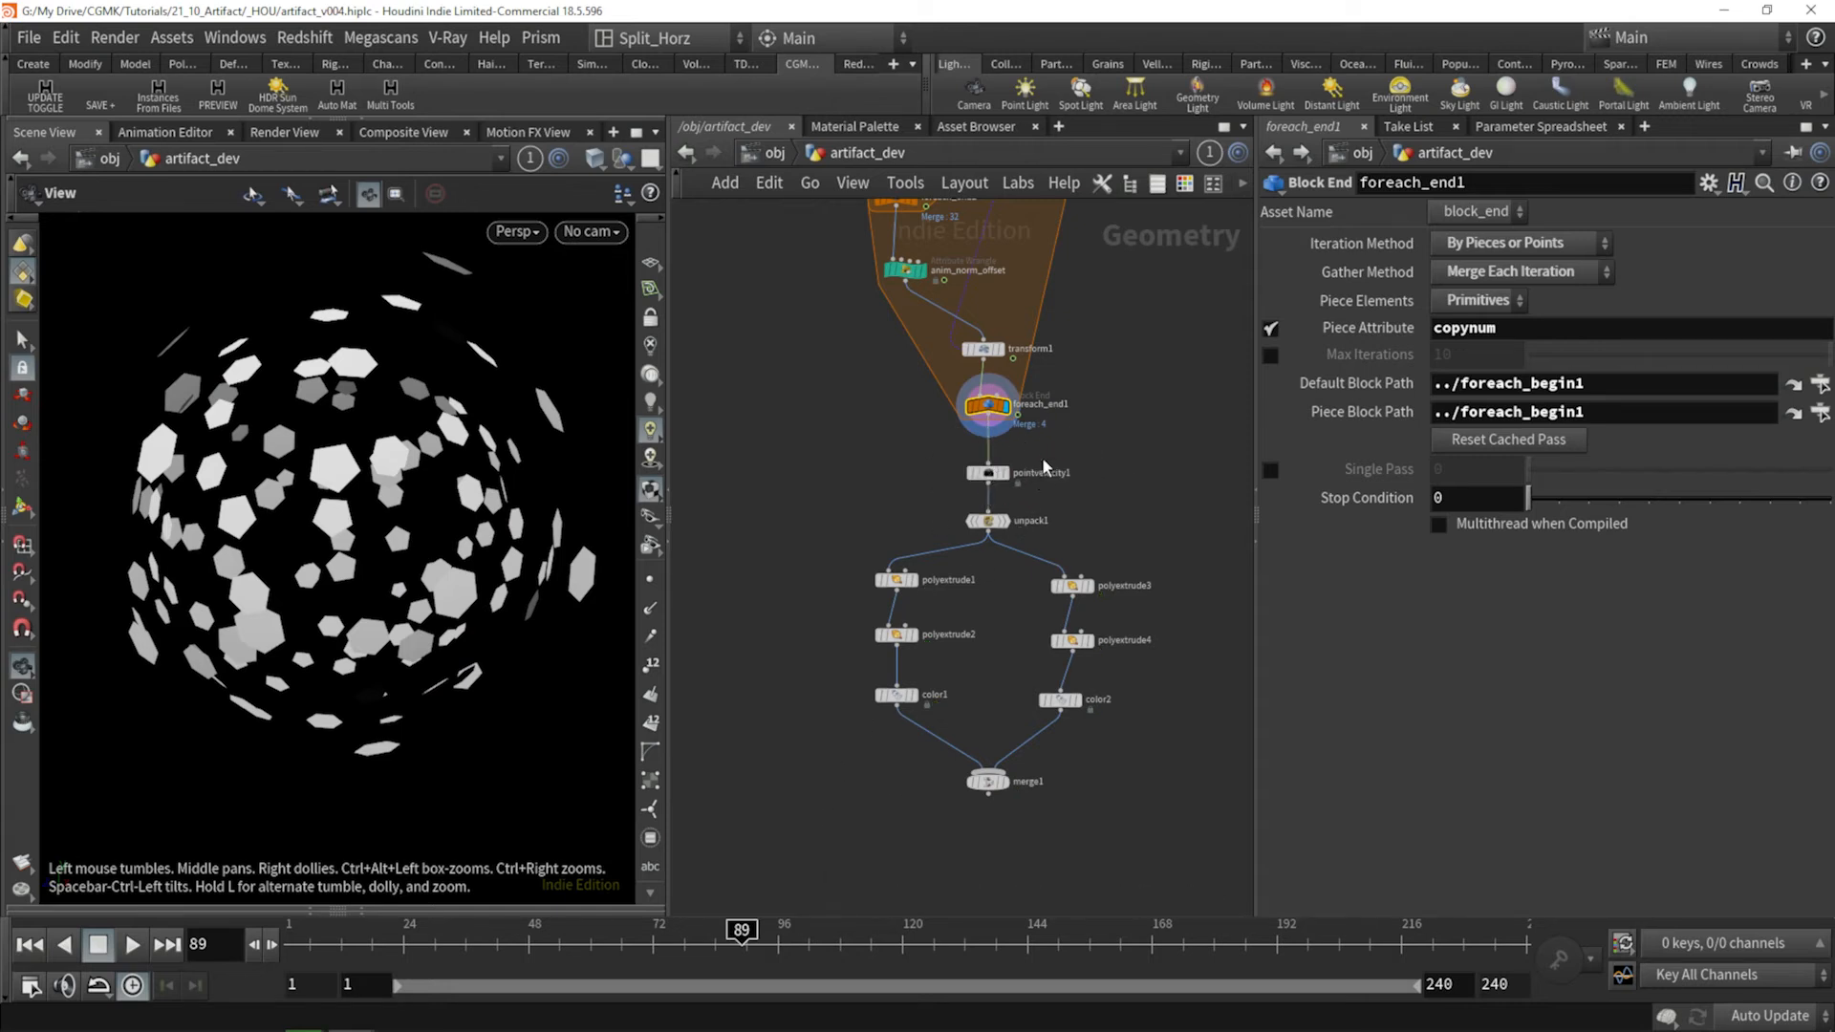
# Display pointvelocity1 and enable Evaluate Within Frame Range on it.
pyautogui.moveTo(983, 478)
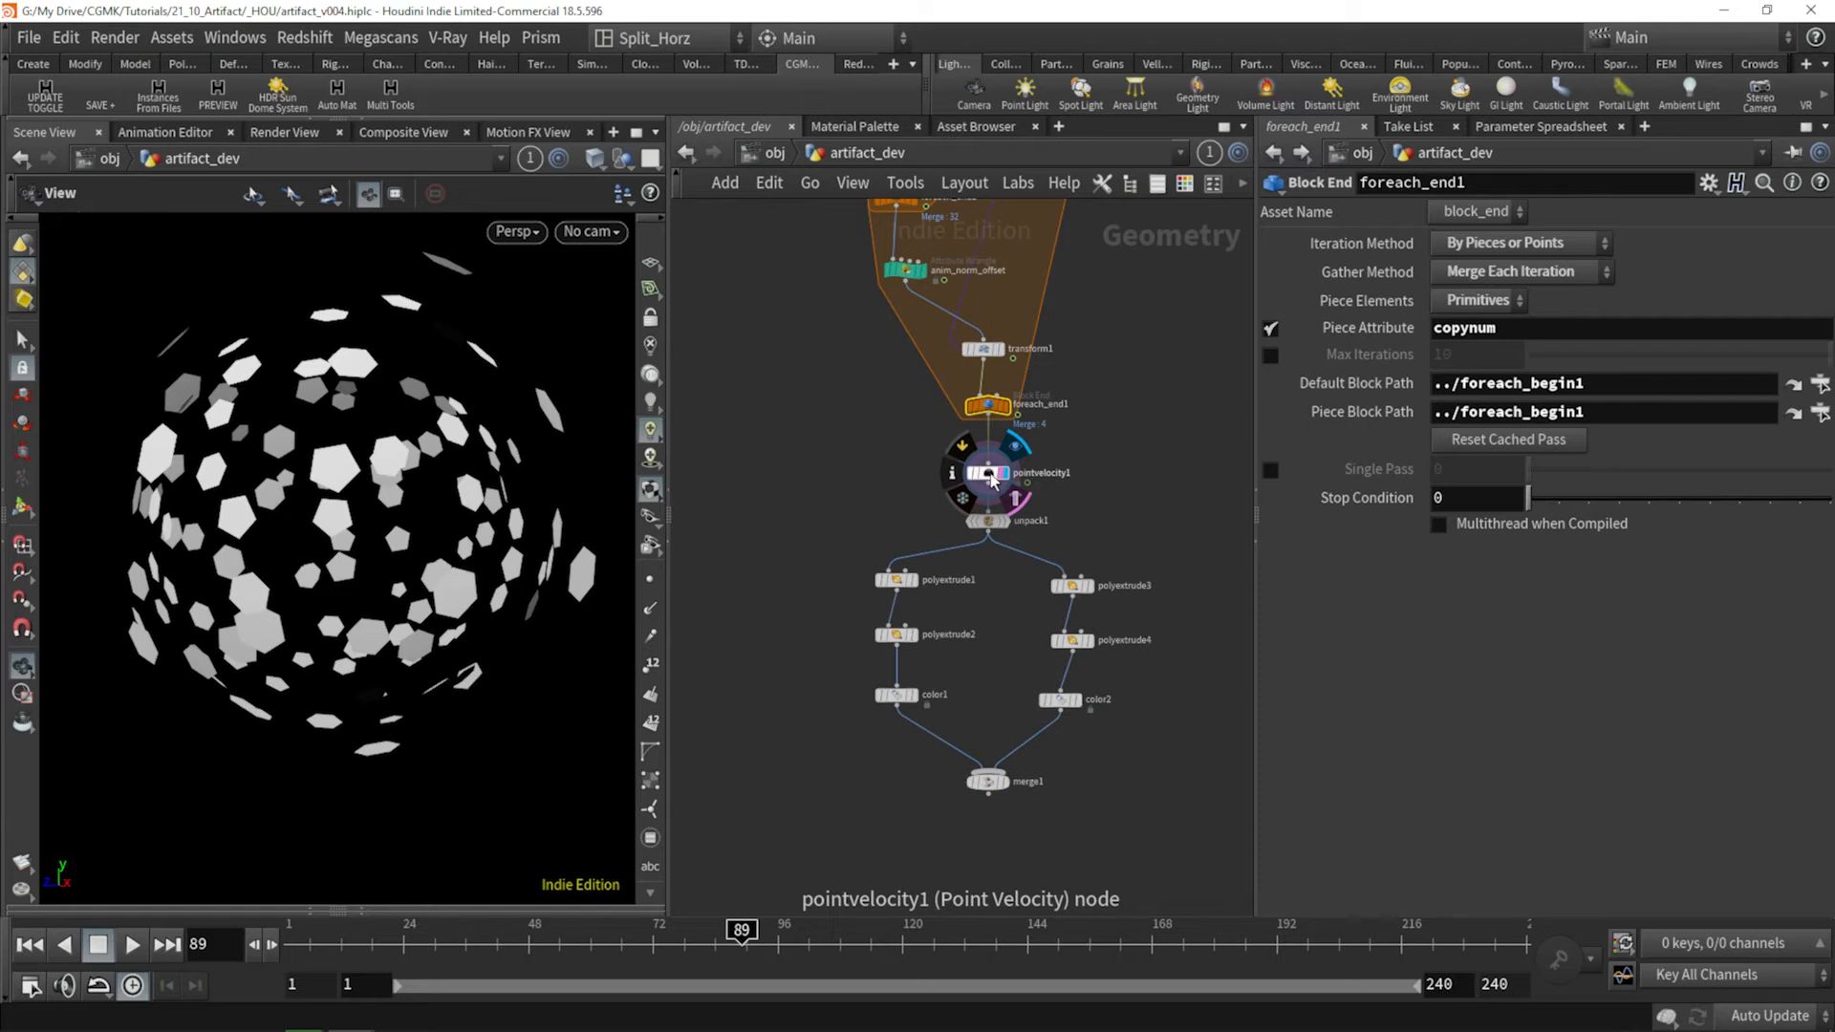
pyautogui.click(990, 474)
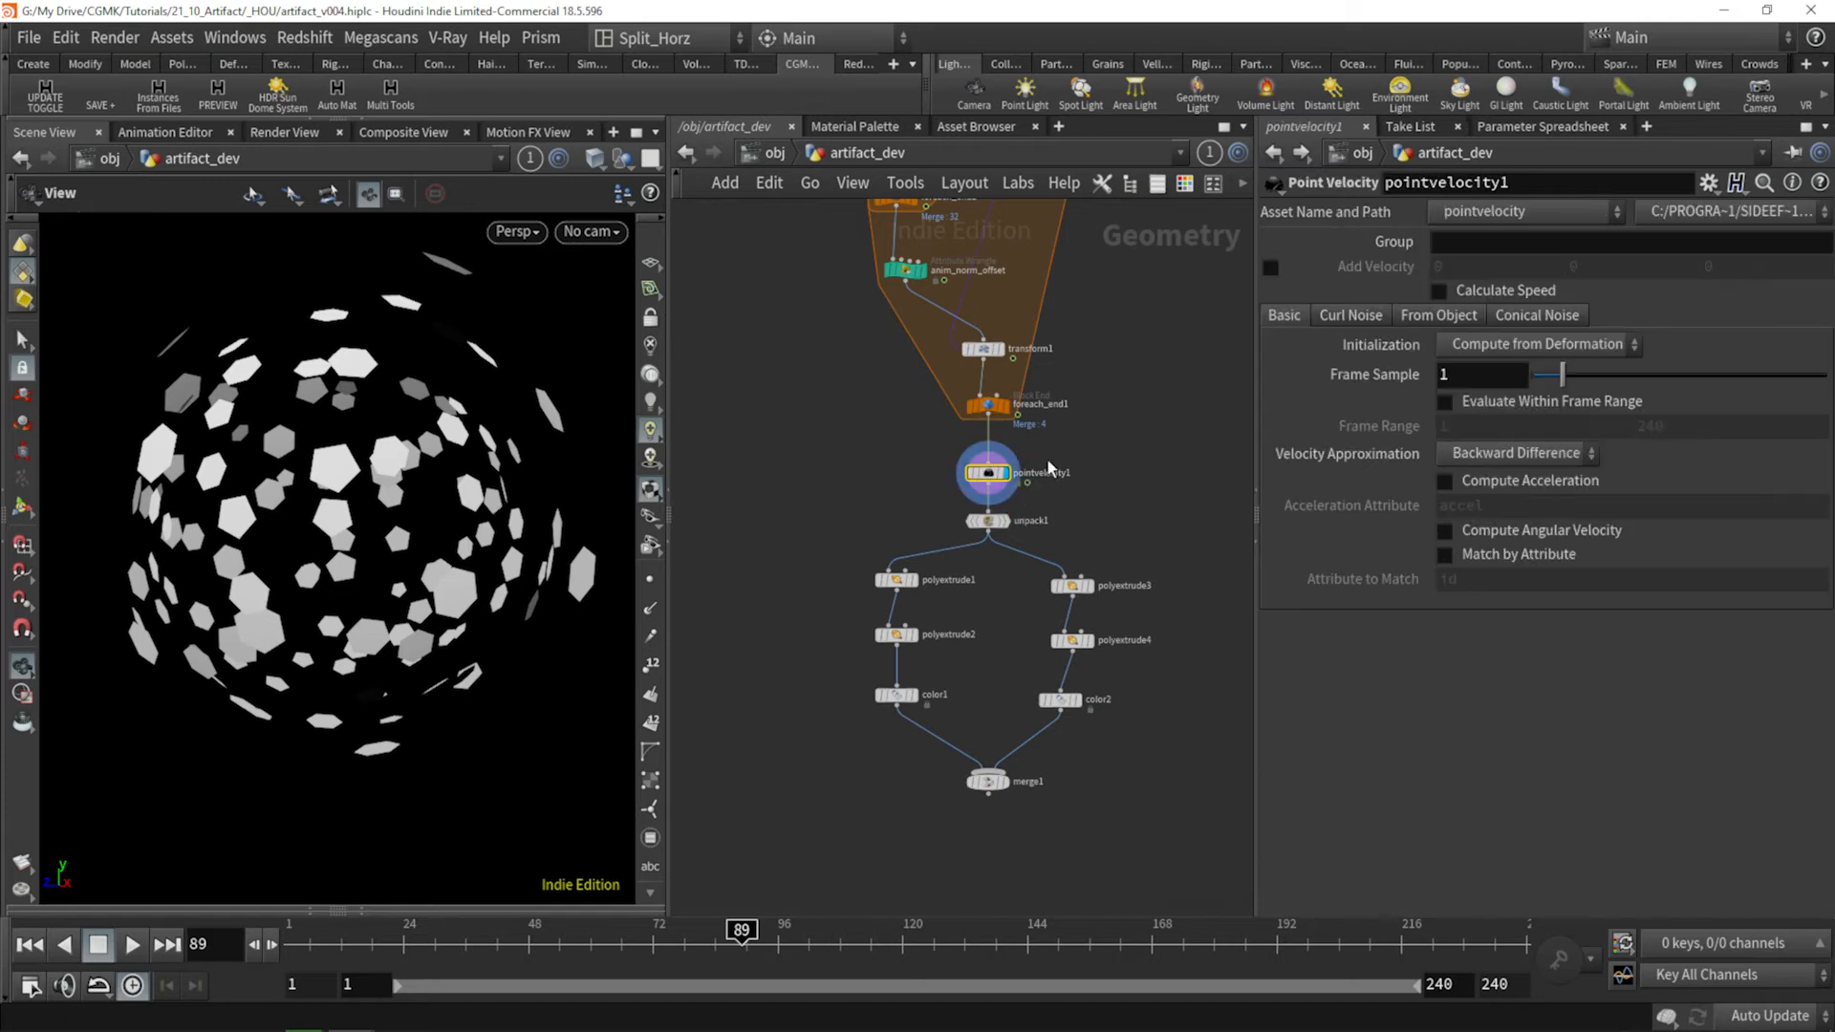
pyautogui.click(1541, 402)
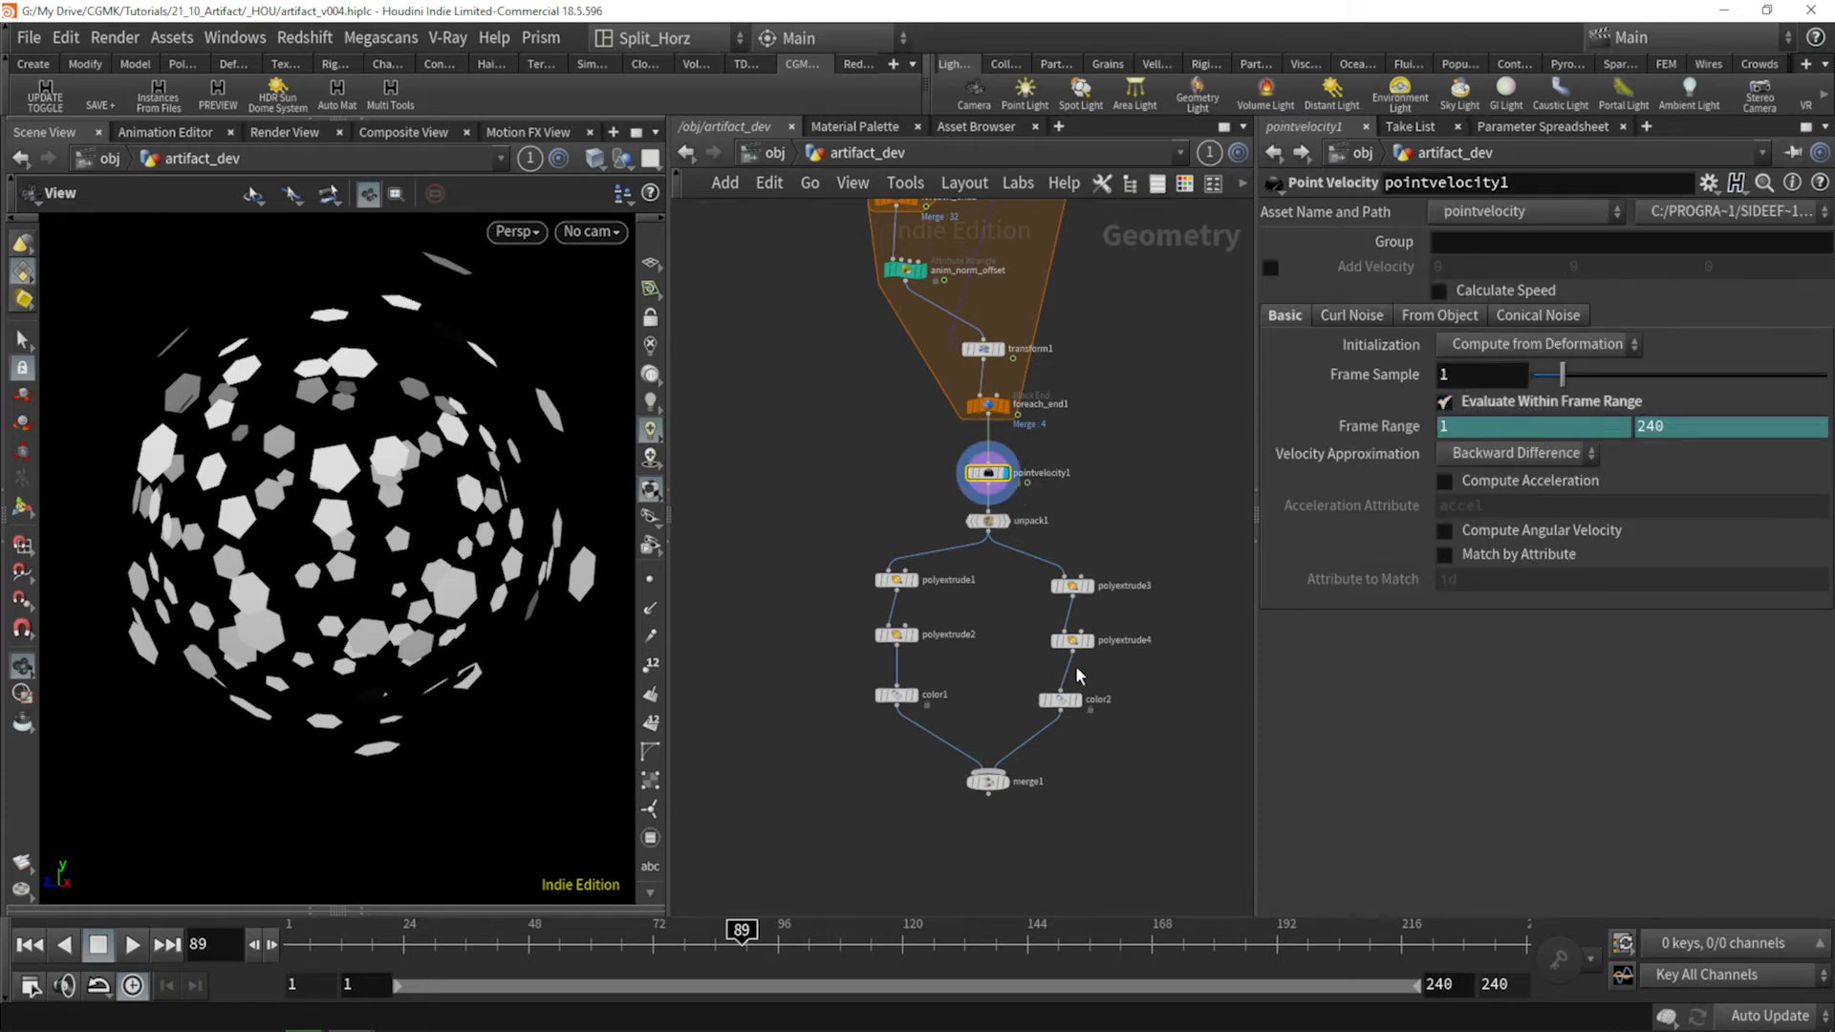
# Scrub and play the animation with the Point Velocity output displayed, ending on frame 44.
pyautogui.moveTo(539, 945); pyautogui.dragTo(708, 945)
pyautogui.click(135, 945)
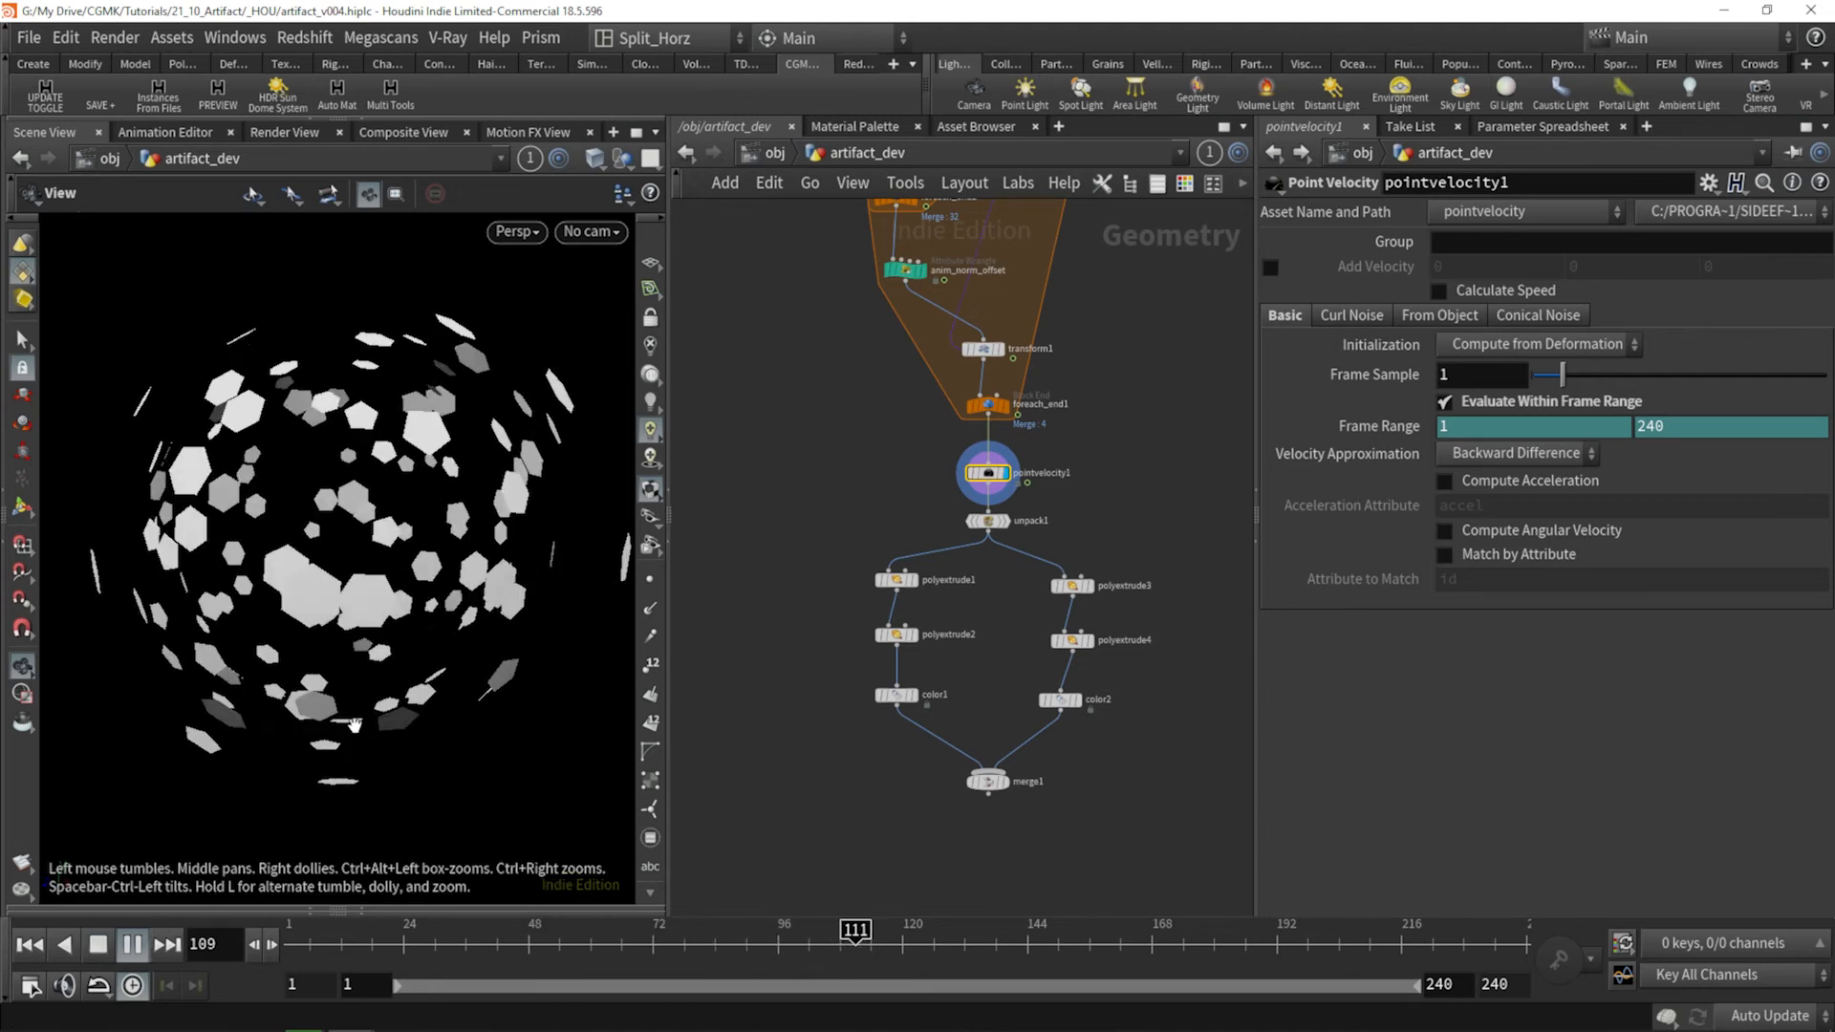
pyautogui.moveTo(417, 937); pyautogui.dragTo(509, 929)
# Display merge1, play the coloured animation and stop it on frame 55.
pyautogui.moveTo(1102, 521); pyautogui.dragTo(1092, 414, button='middle')
pyautogui.click(999, 680)
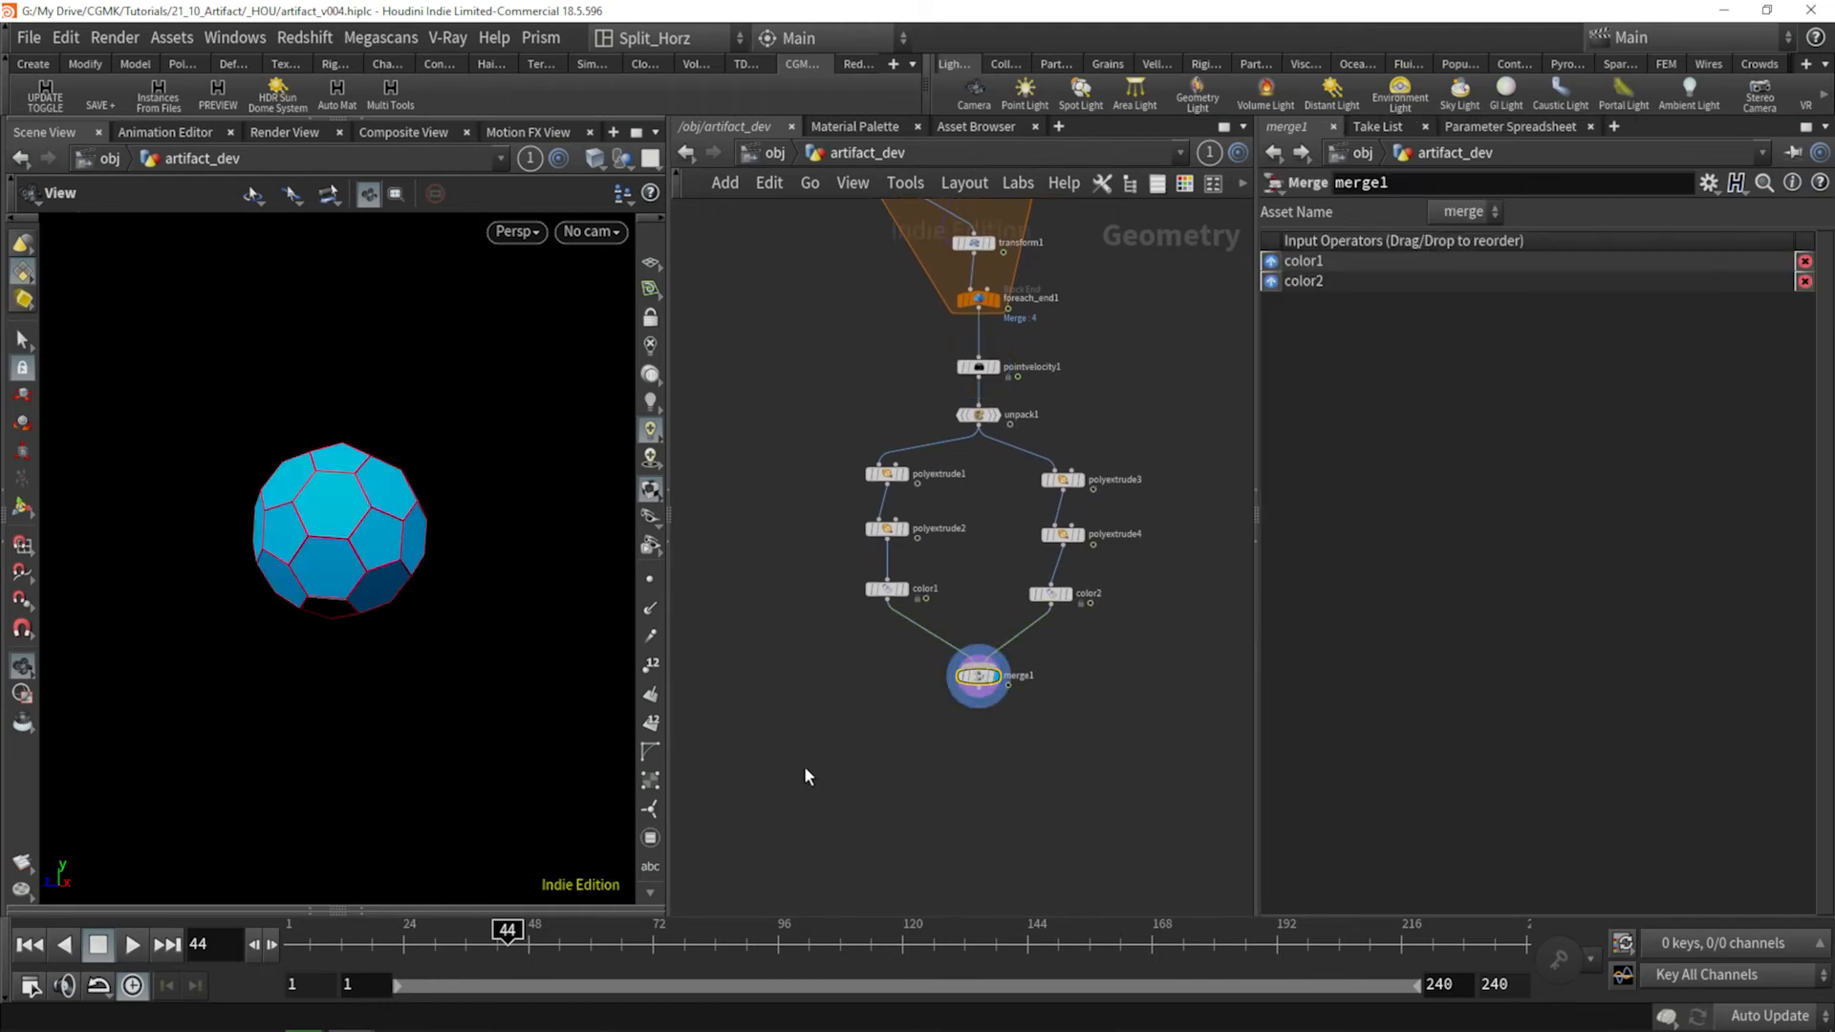
pyautogui.click(132, 945)
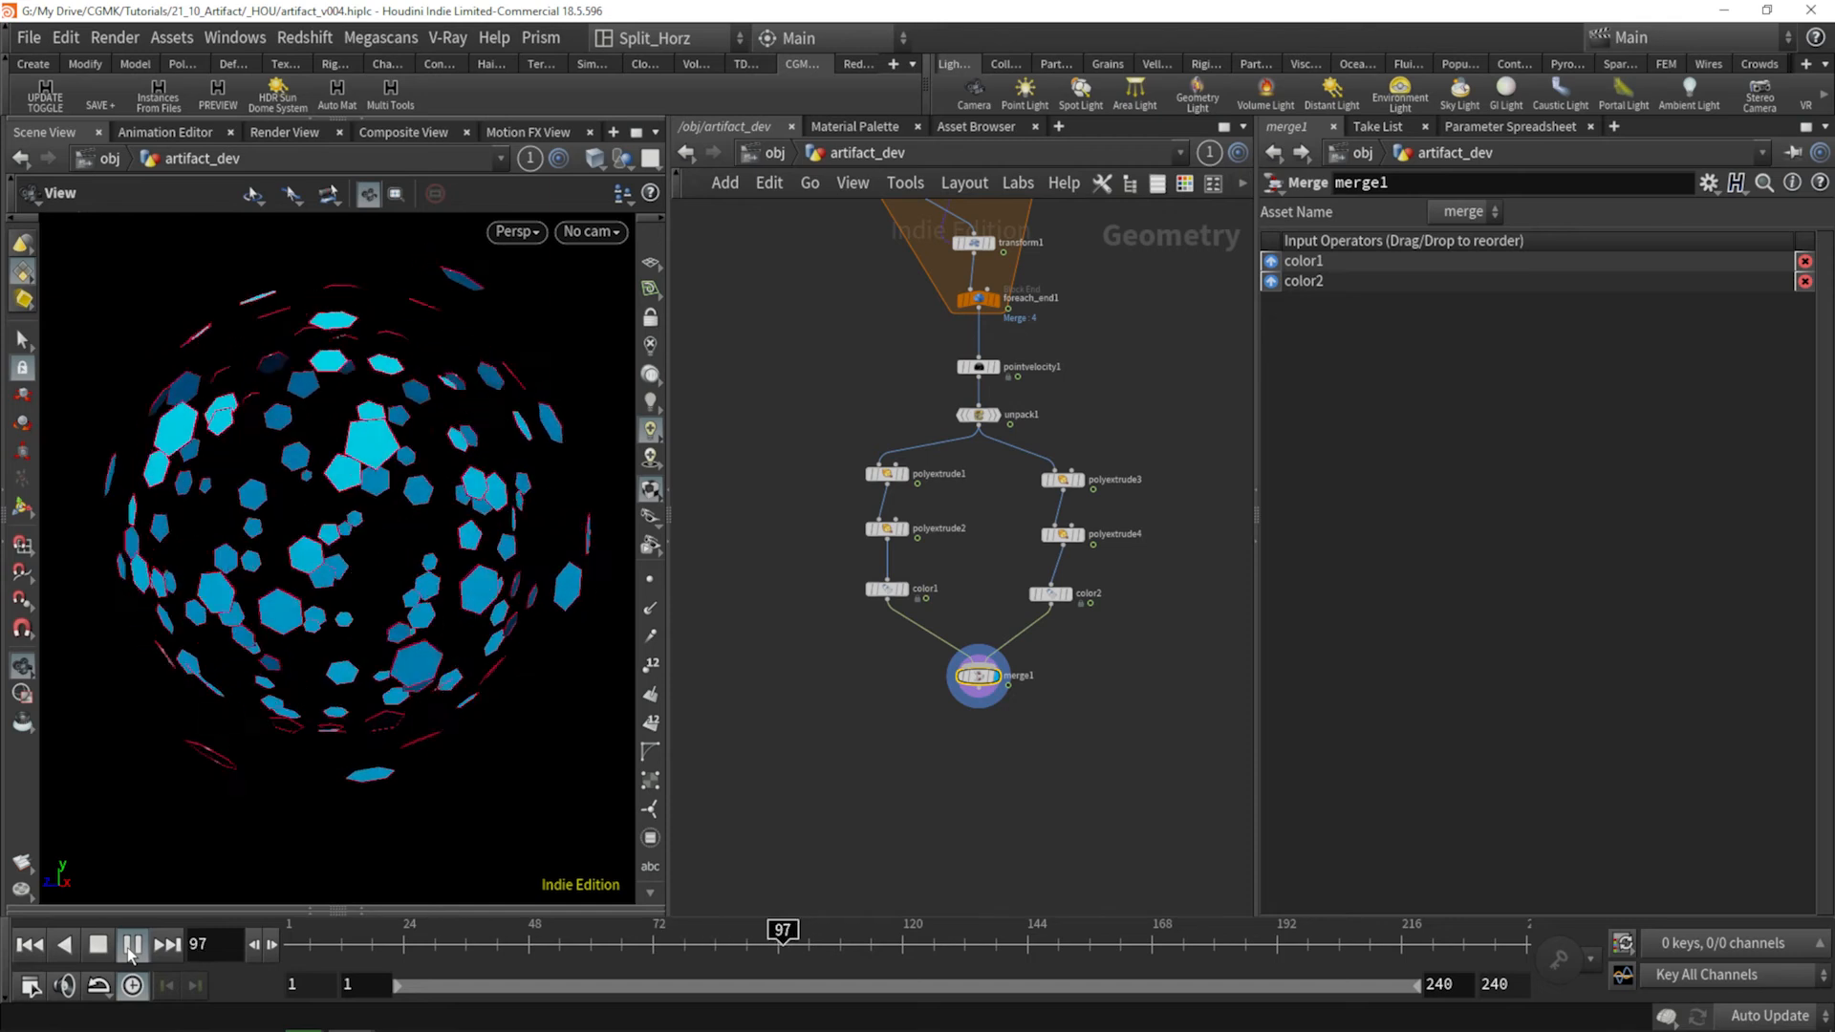
pyautogui.click(128, 949)
pyautogui.click(565, 944)
# Move the color and merge nodes down and insert a Group node named frames between polyextrude2 and color1.
pyautogui.moveTo(1131, 736); pyautogui.dragTo(887, 594)
pyautogui.moveTo(1025, 649); pyautogui.dragTo(1039, 640)
pyautogui.press('Tab')
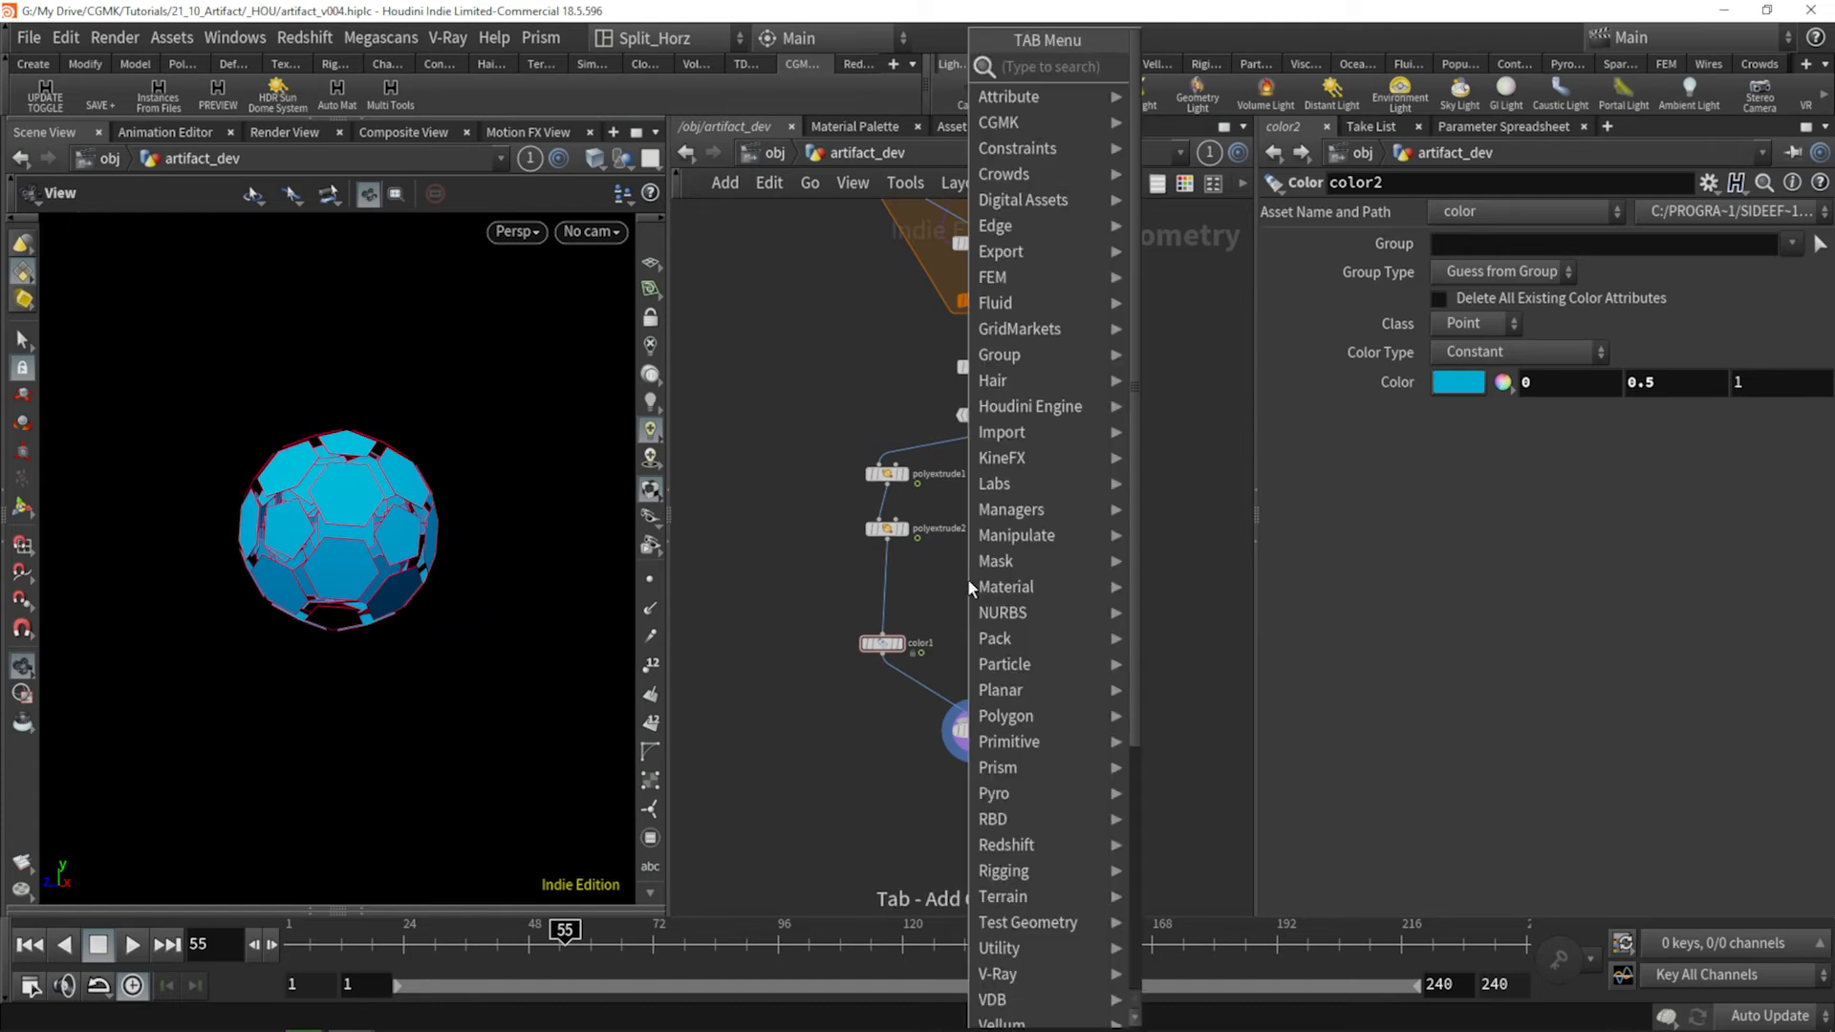
pyautogui.write('group')
pyautogui.press('Return')
pyautogui.moveTo(968, 582); pyautogui.dragTo(892, 586)
pyautogui.doubleClick(1519, 248)
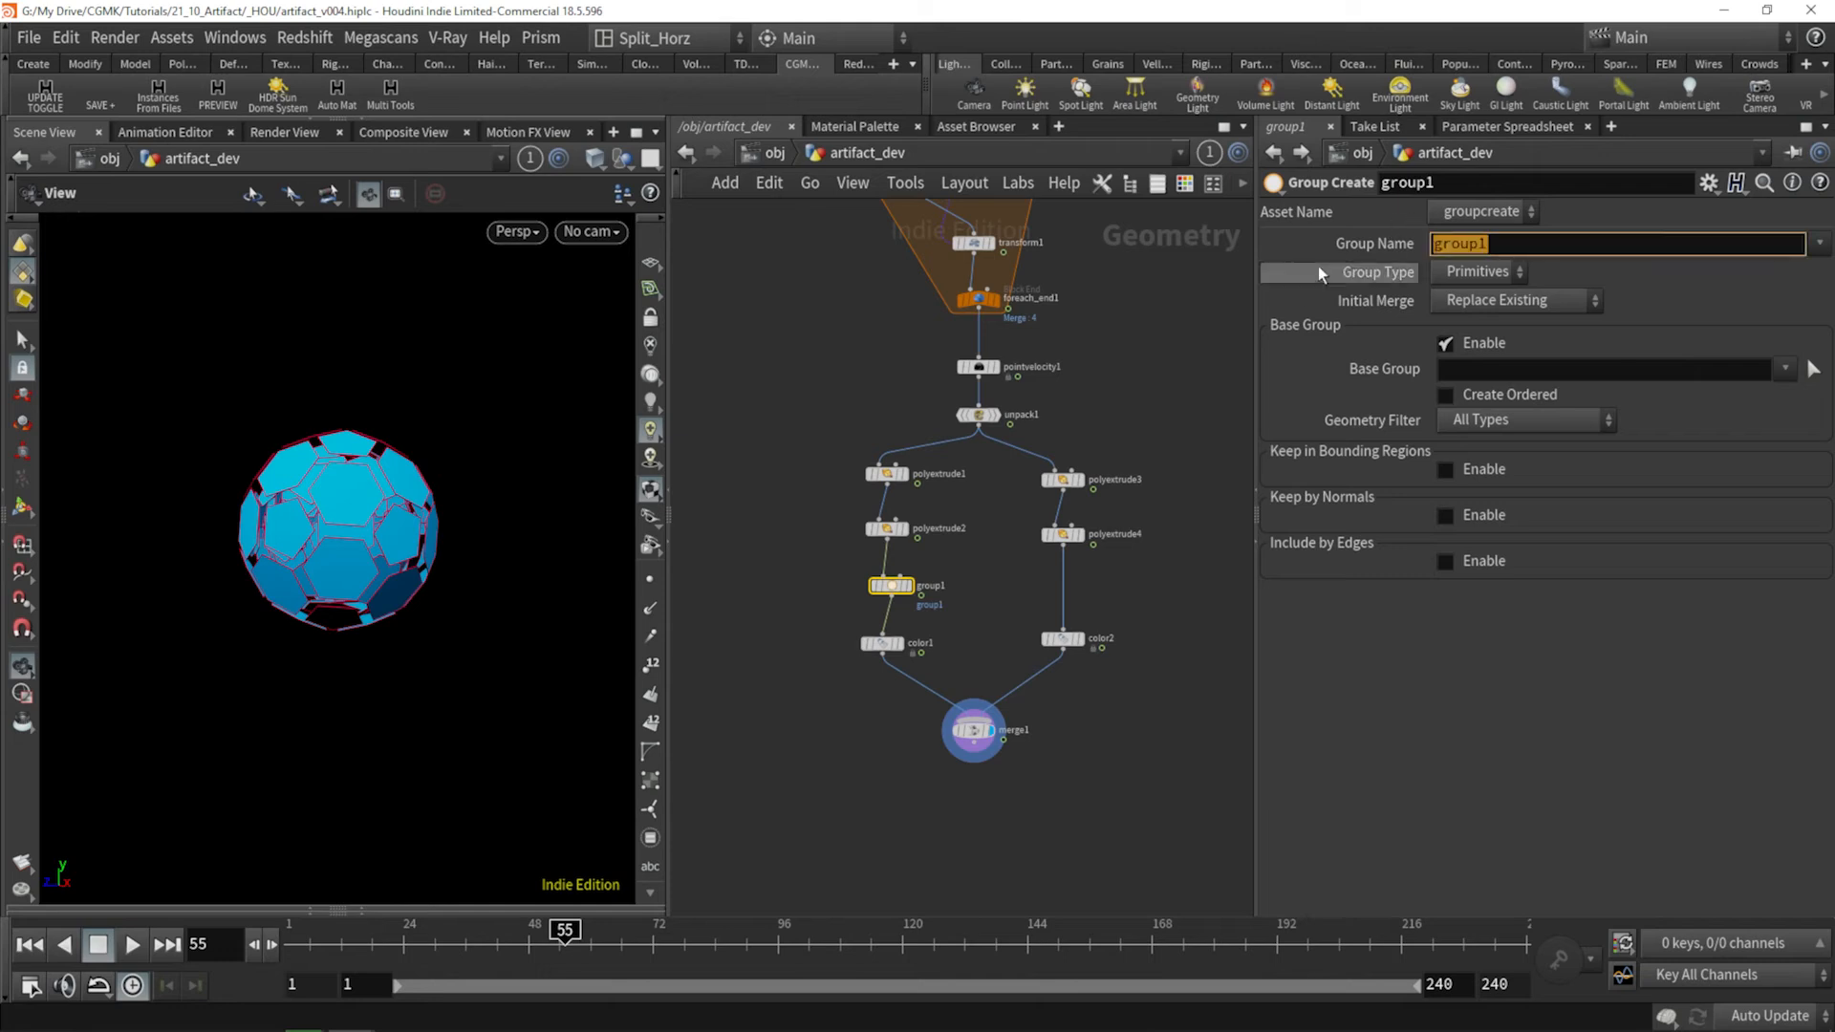
pyautogui.write('frames')
pyautogui.press('Return')
# Copy the frames group node between polyextrude4 and color2 and set its group name to plates.
pyautogui.keyDown('alt'); pyautogui.moveTo(891, 584); pyautogui.dragTo(1083, 593); pyautogui.keyUp('alt')
pyautogui.click(1514, 242)
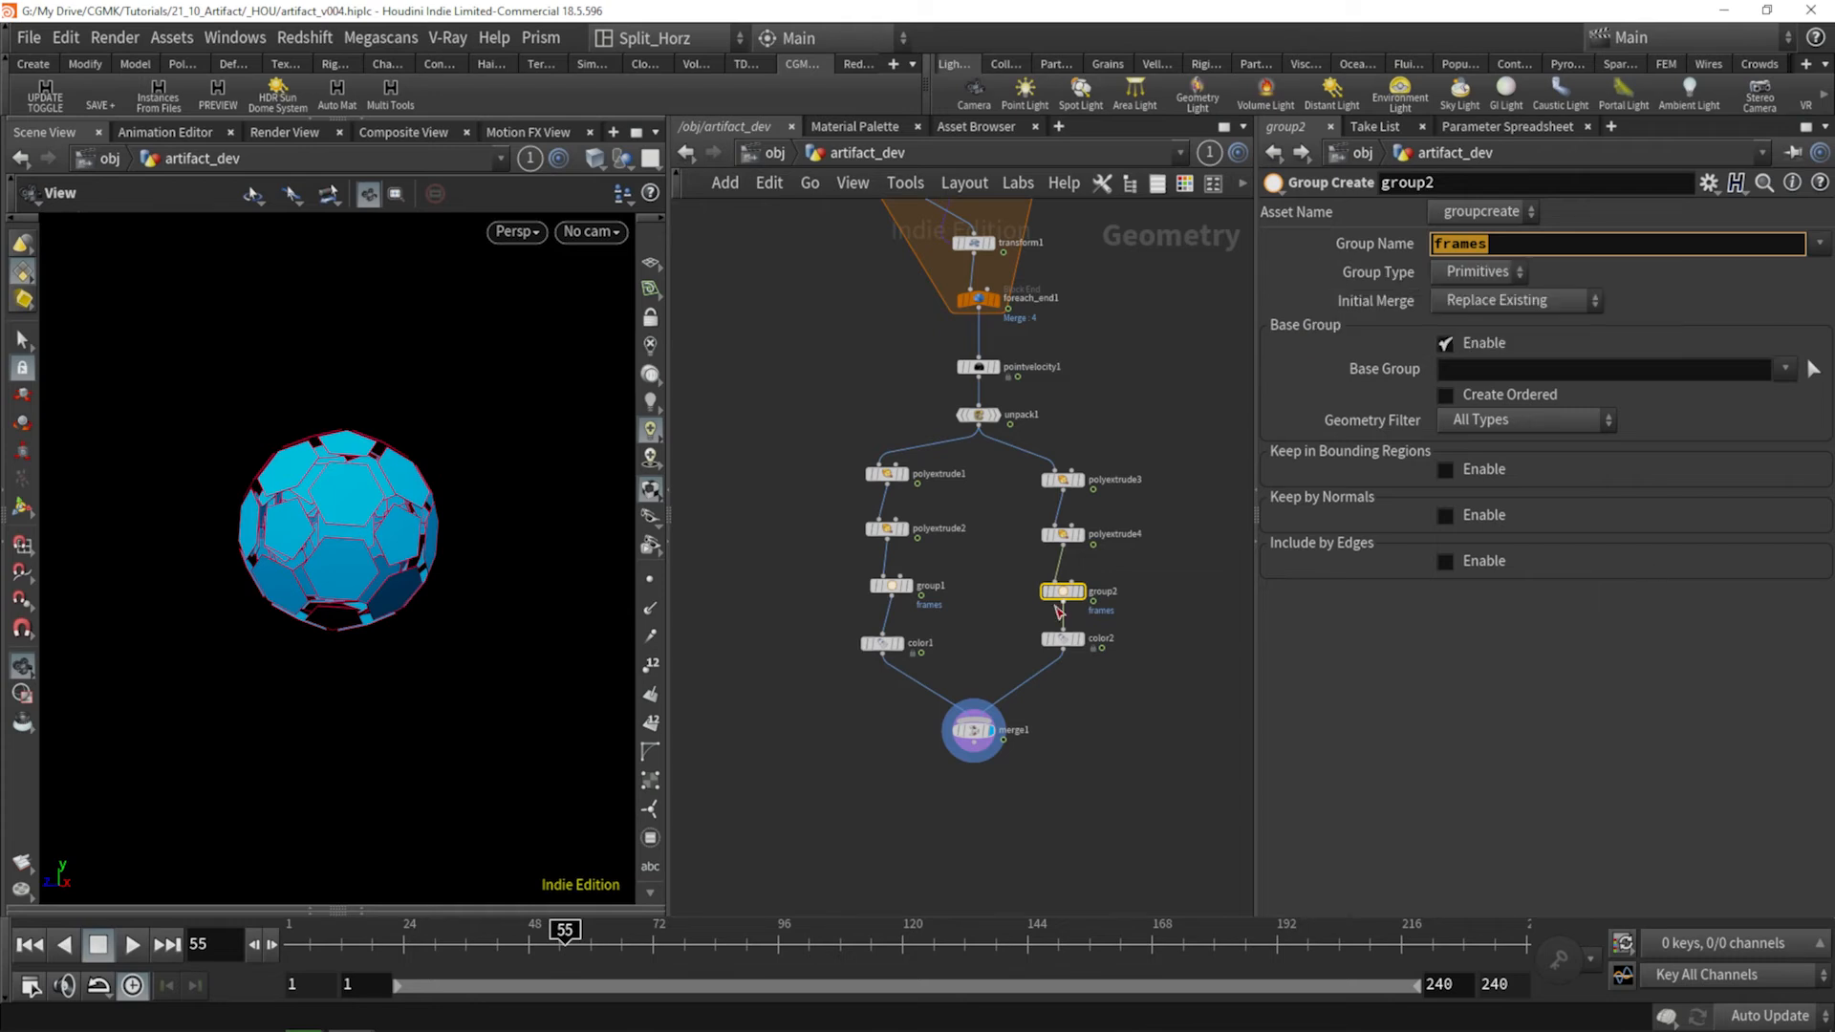
pyautogui.press('Return')
# Select merge1 and play the merged animation from frame 13, scrubbing back and forth to review the opening.
pyautogui.scroll(2, 1089, 736)
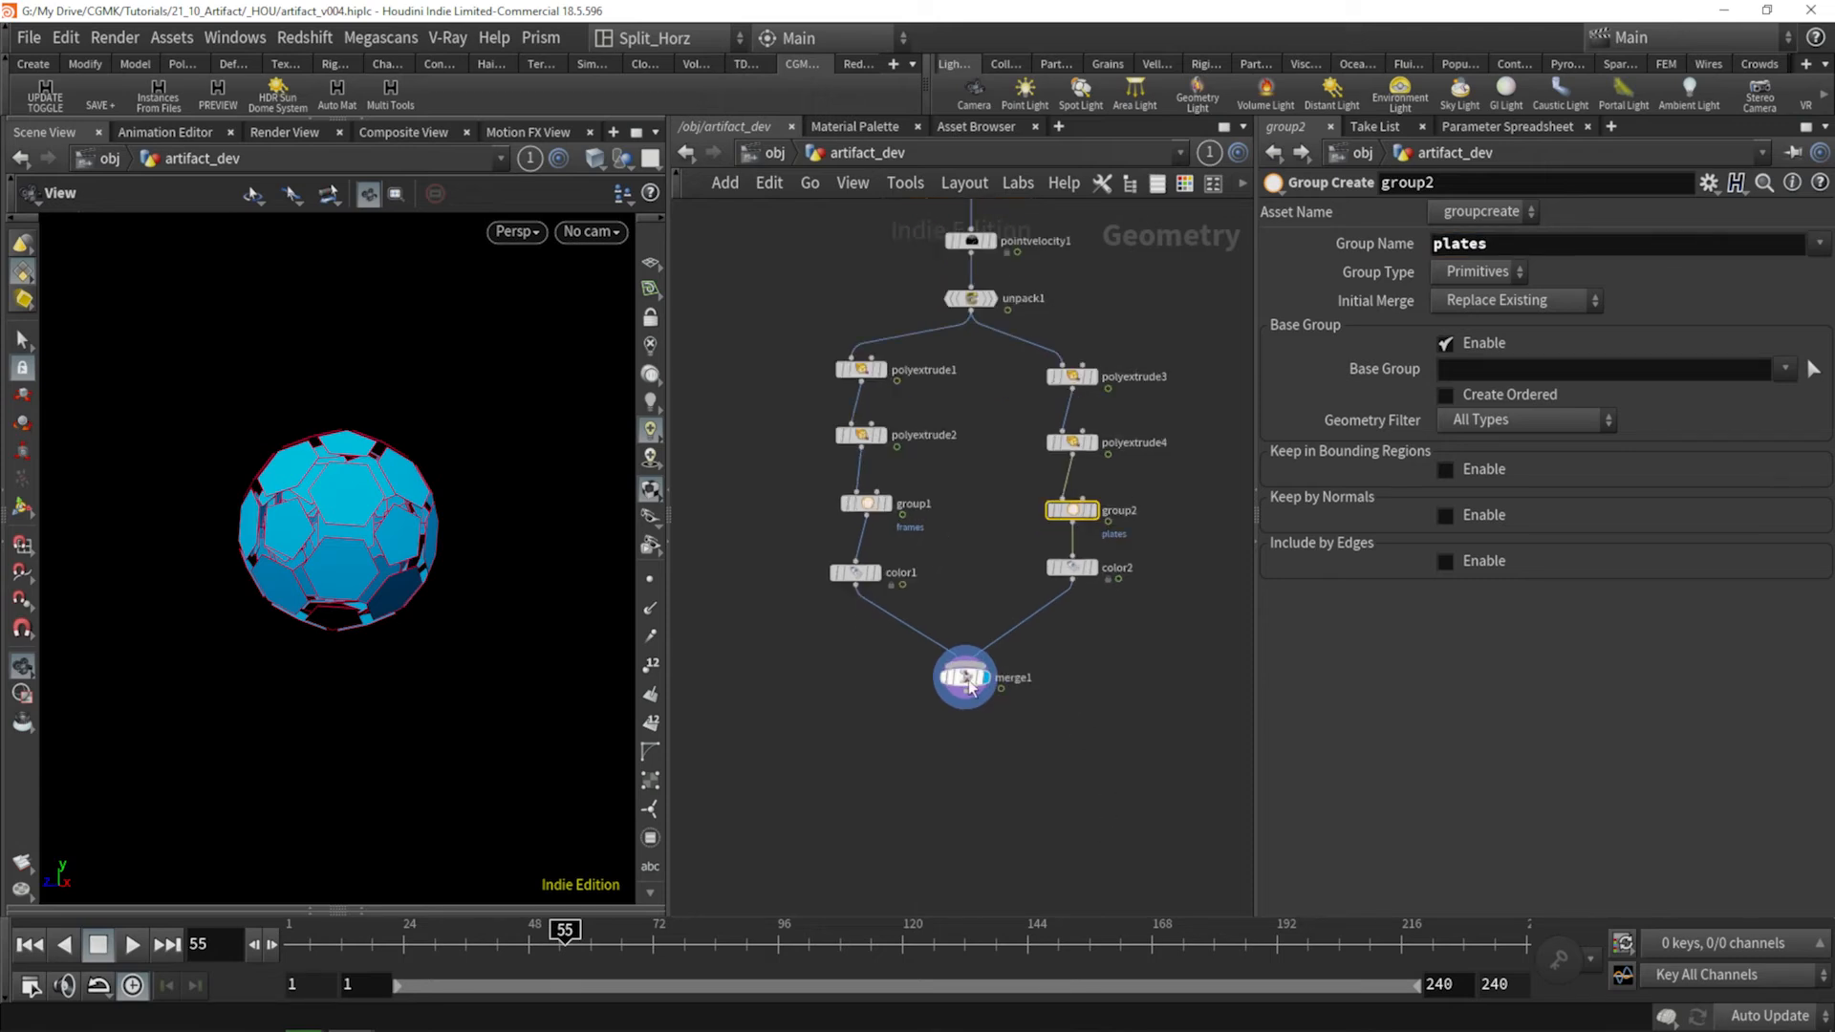
pyautogui.click(967, 681)
pyautogui.click(601, 942)
pyautogui.moveTo(622, 943); pyautogui.dragTo(345, 942)
pyautogui.click(131, 944)
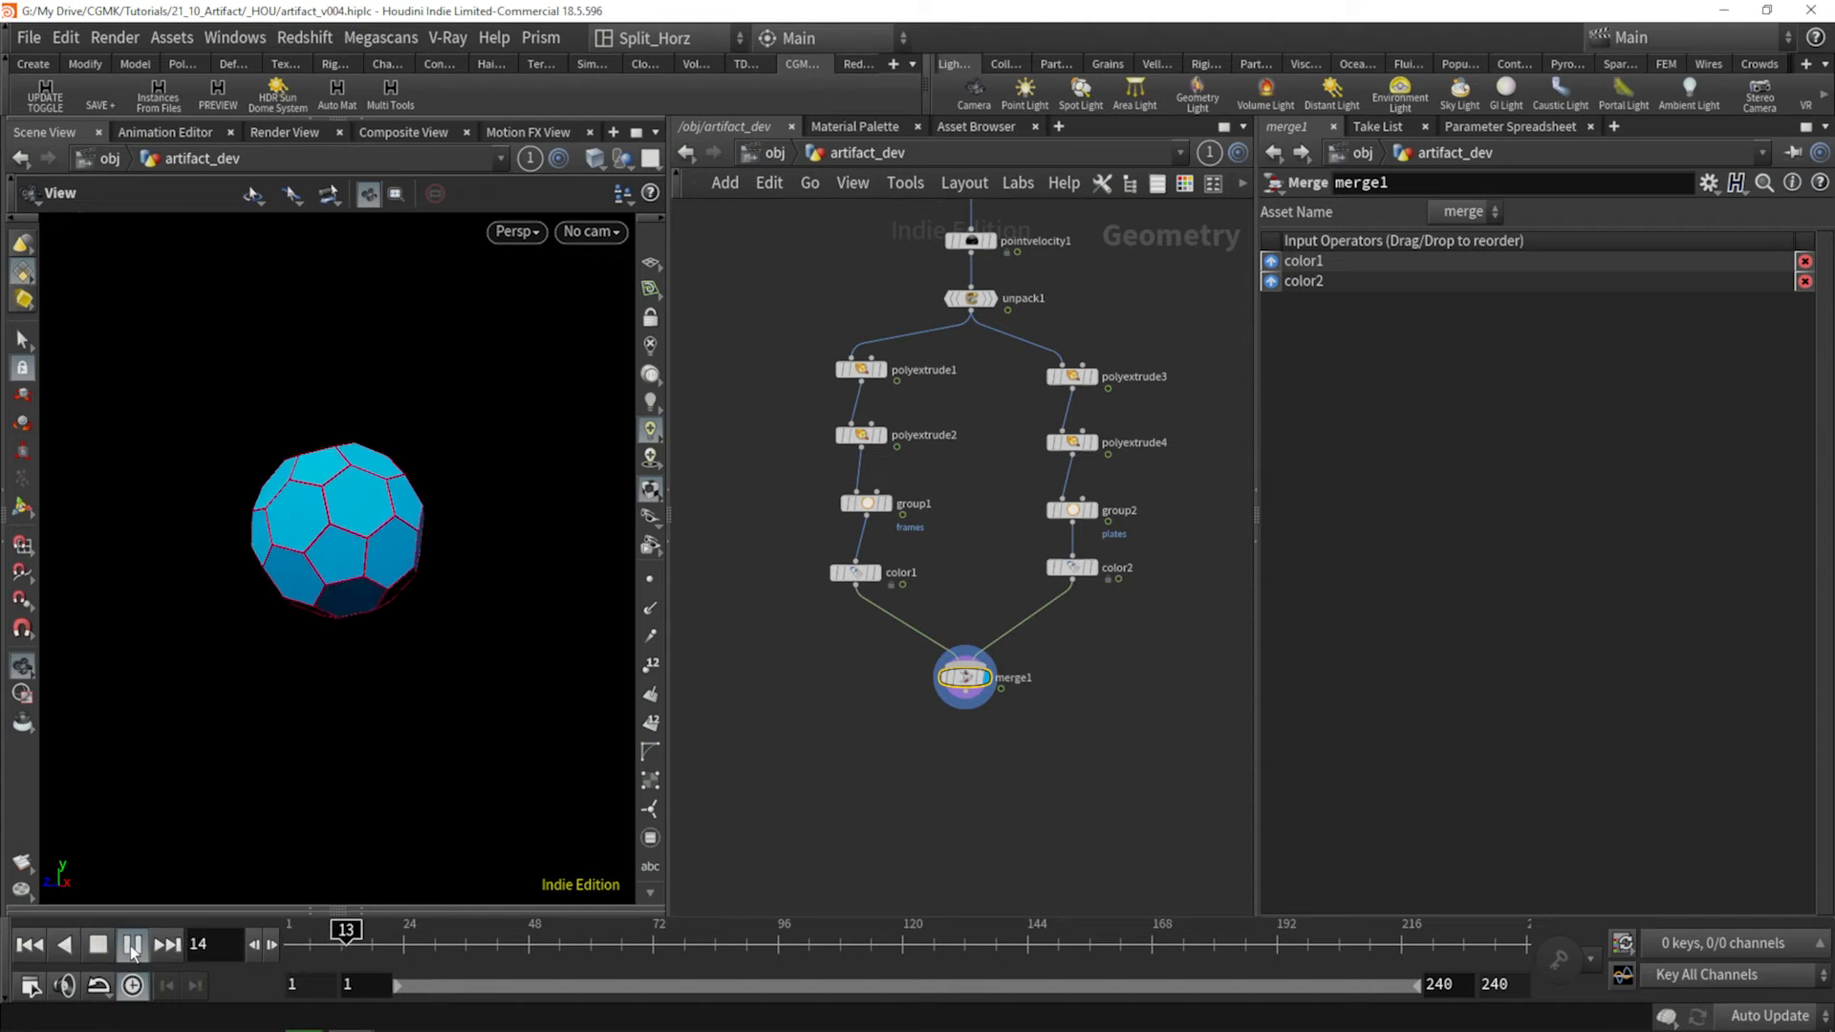
pyautogui.click(571, 943)
pyautogui.moveTo(570, 942); pyautogui.dragTo(480, 935)
pyautogui.moveTo(614, 941); pyautogui.dragTo(761, 943)
# Display the pointvelocity1 and foreach_end1 outputs in turn and scrub back to the start to review the uncoloured animation.
pyautogui.scroll(2, 1127, 401)
pyautogui.click(986, 299)
pyautogui.click(984, 218)
pyautogui.moveTo(745, 942); pyautogui.dragTo(196, 917)
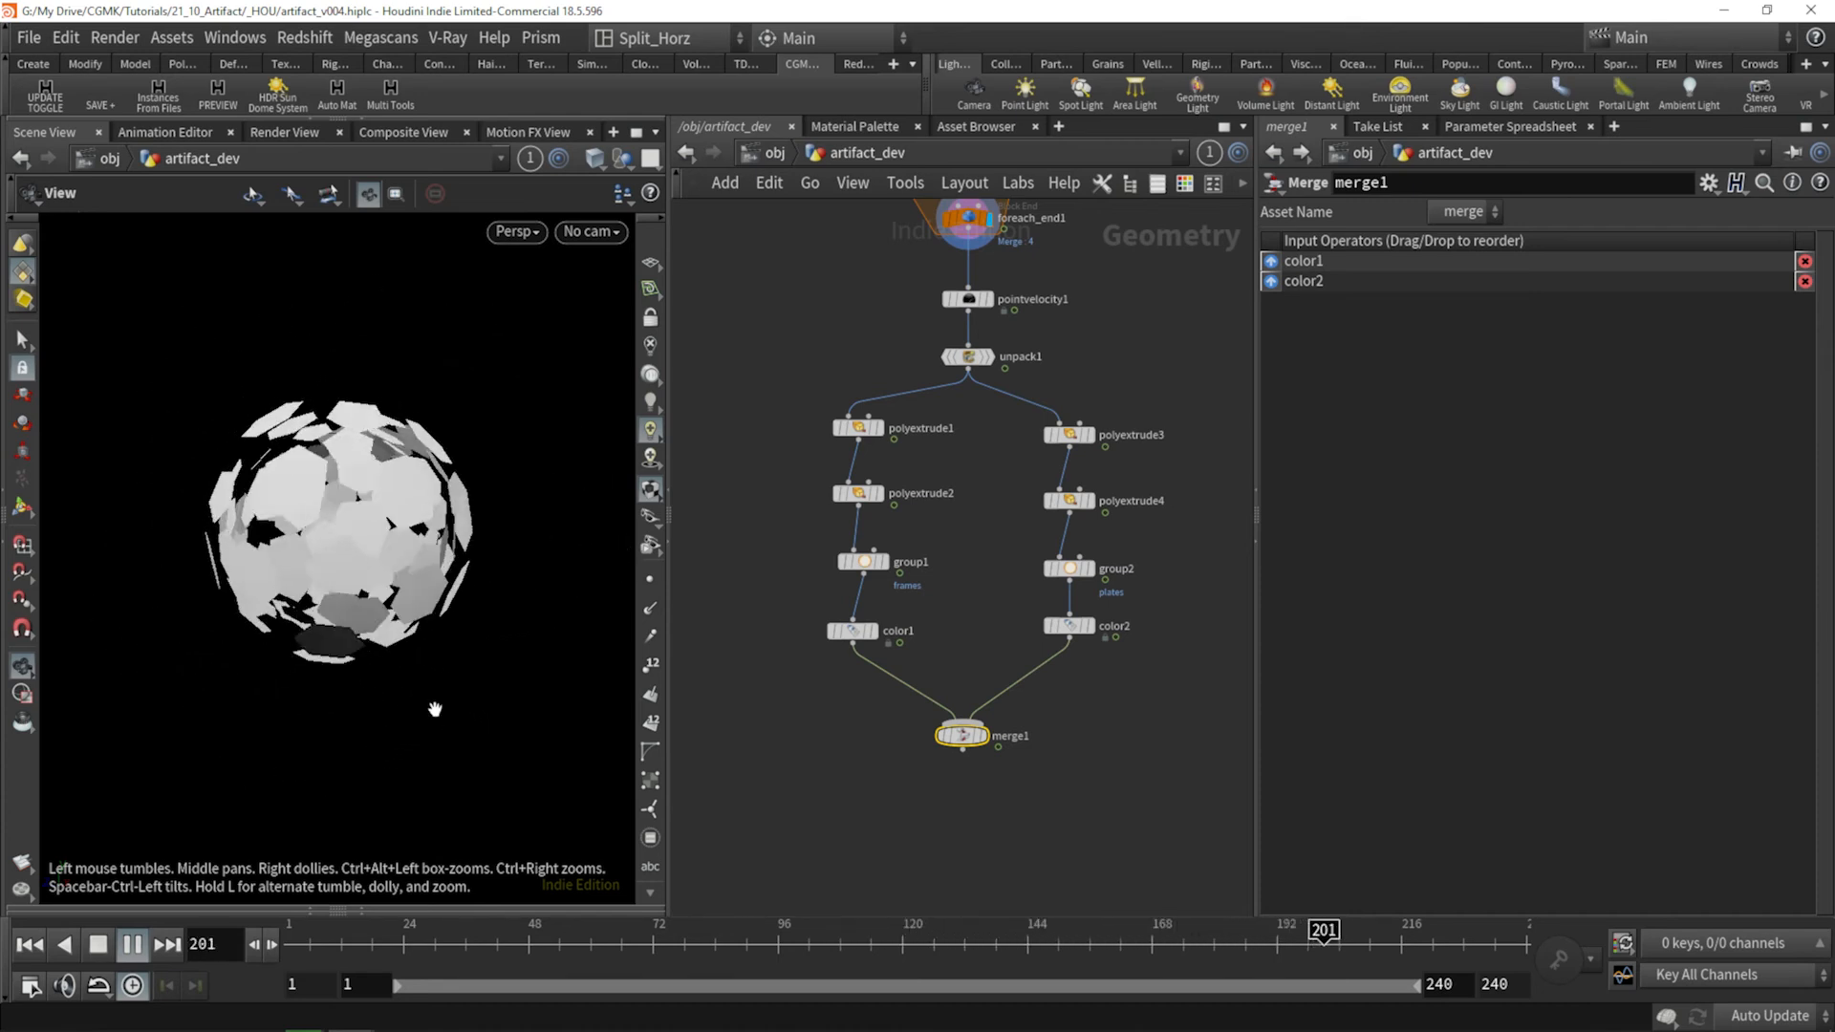
# Try a Total Number of 7 on the copy1 node and play and scrub the animation to review the layers.
pyautogui.moveTo(597, 946); pyautogui.dragTo(710, 954)
pyautogui.scroll(-4, 1098, 382)
pyautogui.moveTo(1137, 286); pyautogui.dragTo(1044, 495, button='middle')
pyautogui.moveTo(1057, 325); pyautogui.dragTo(1051, 677, button='middle')
pyautogui.scroll(3, 978, 375)
pyautogui.click(895, 320)
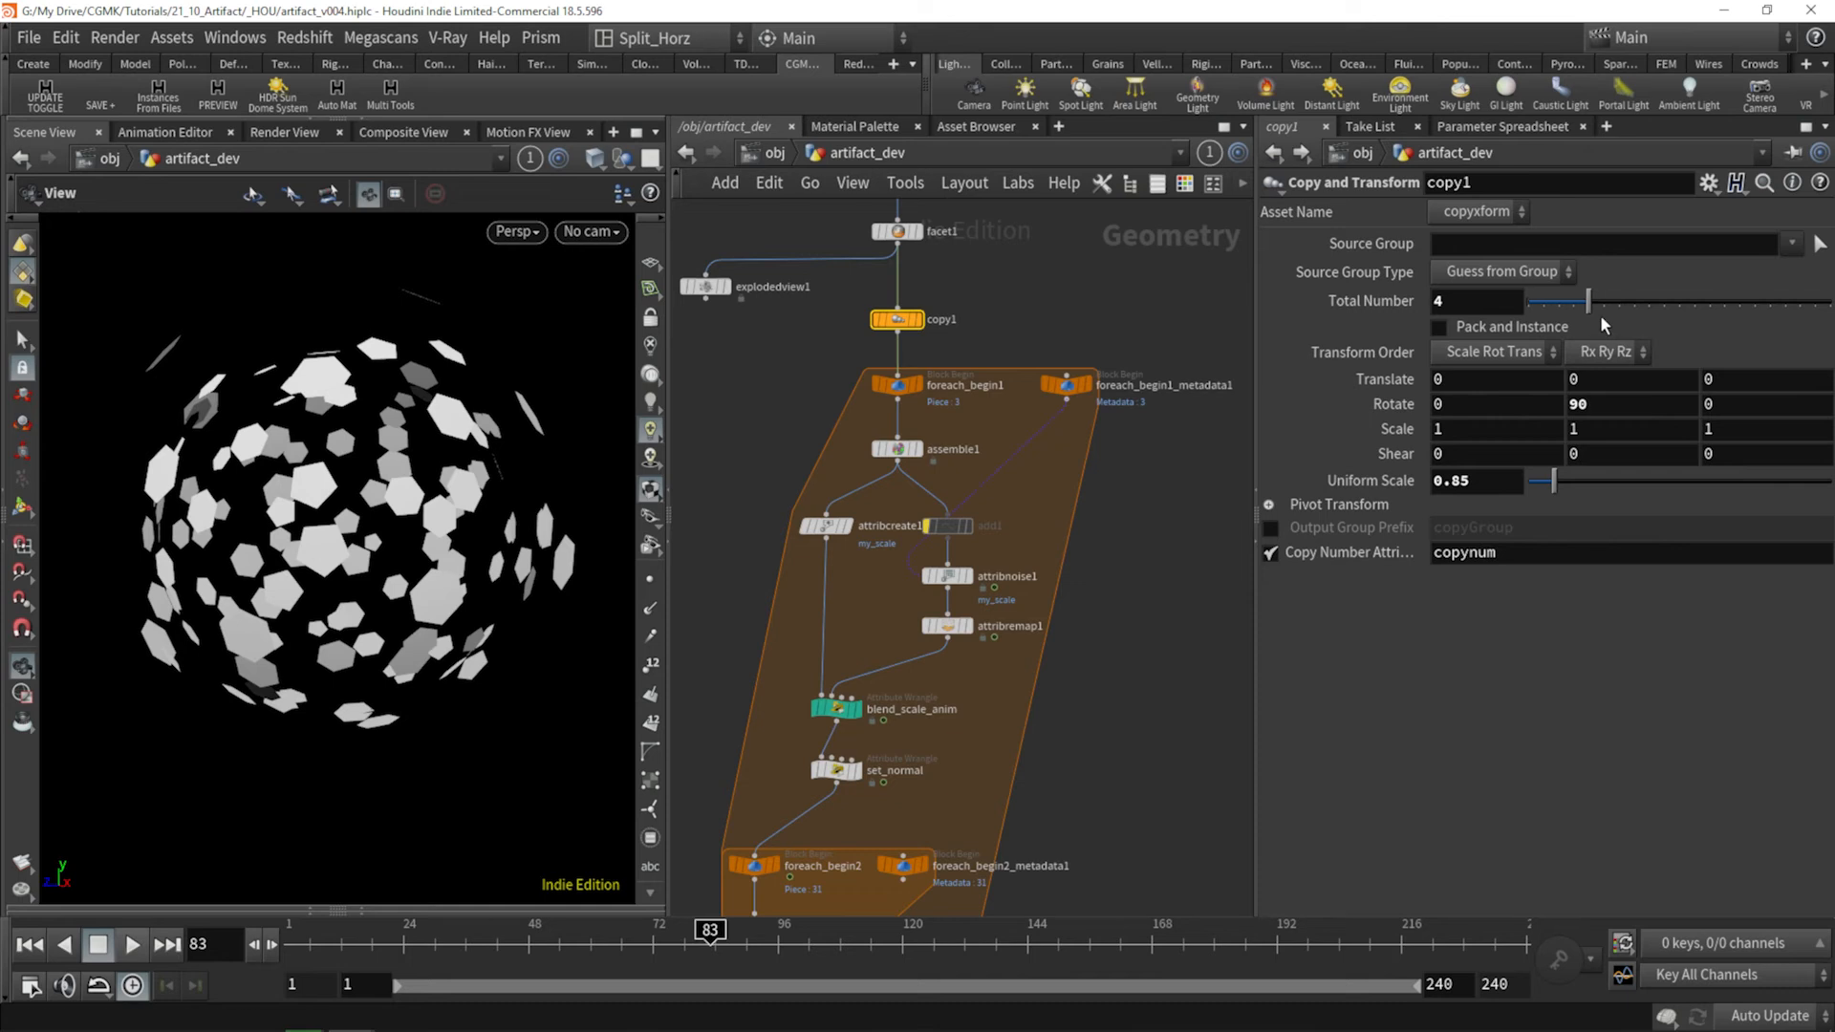
pyautogui.moveTo(1611, 308); pyautogui.dragTo(1632, 313)
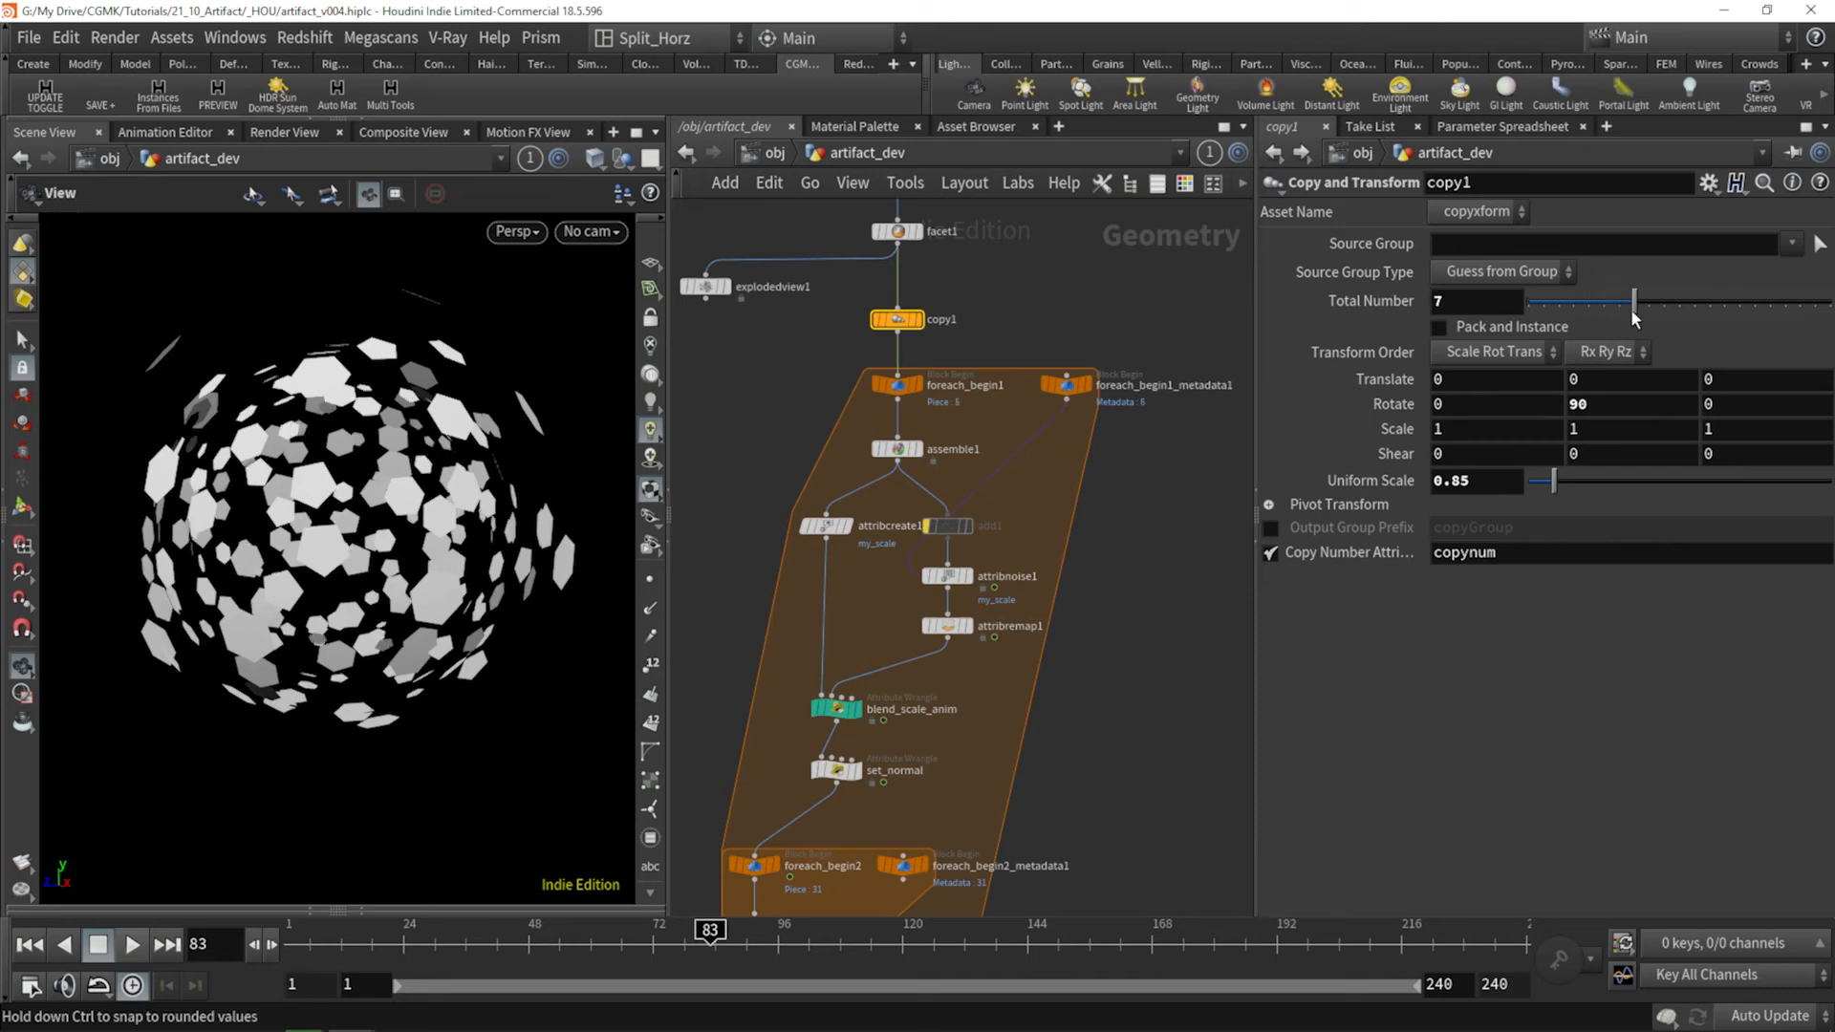
pyautogui.click(140, 941)
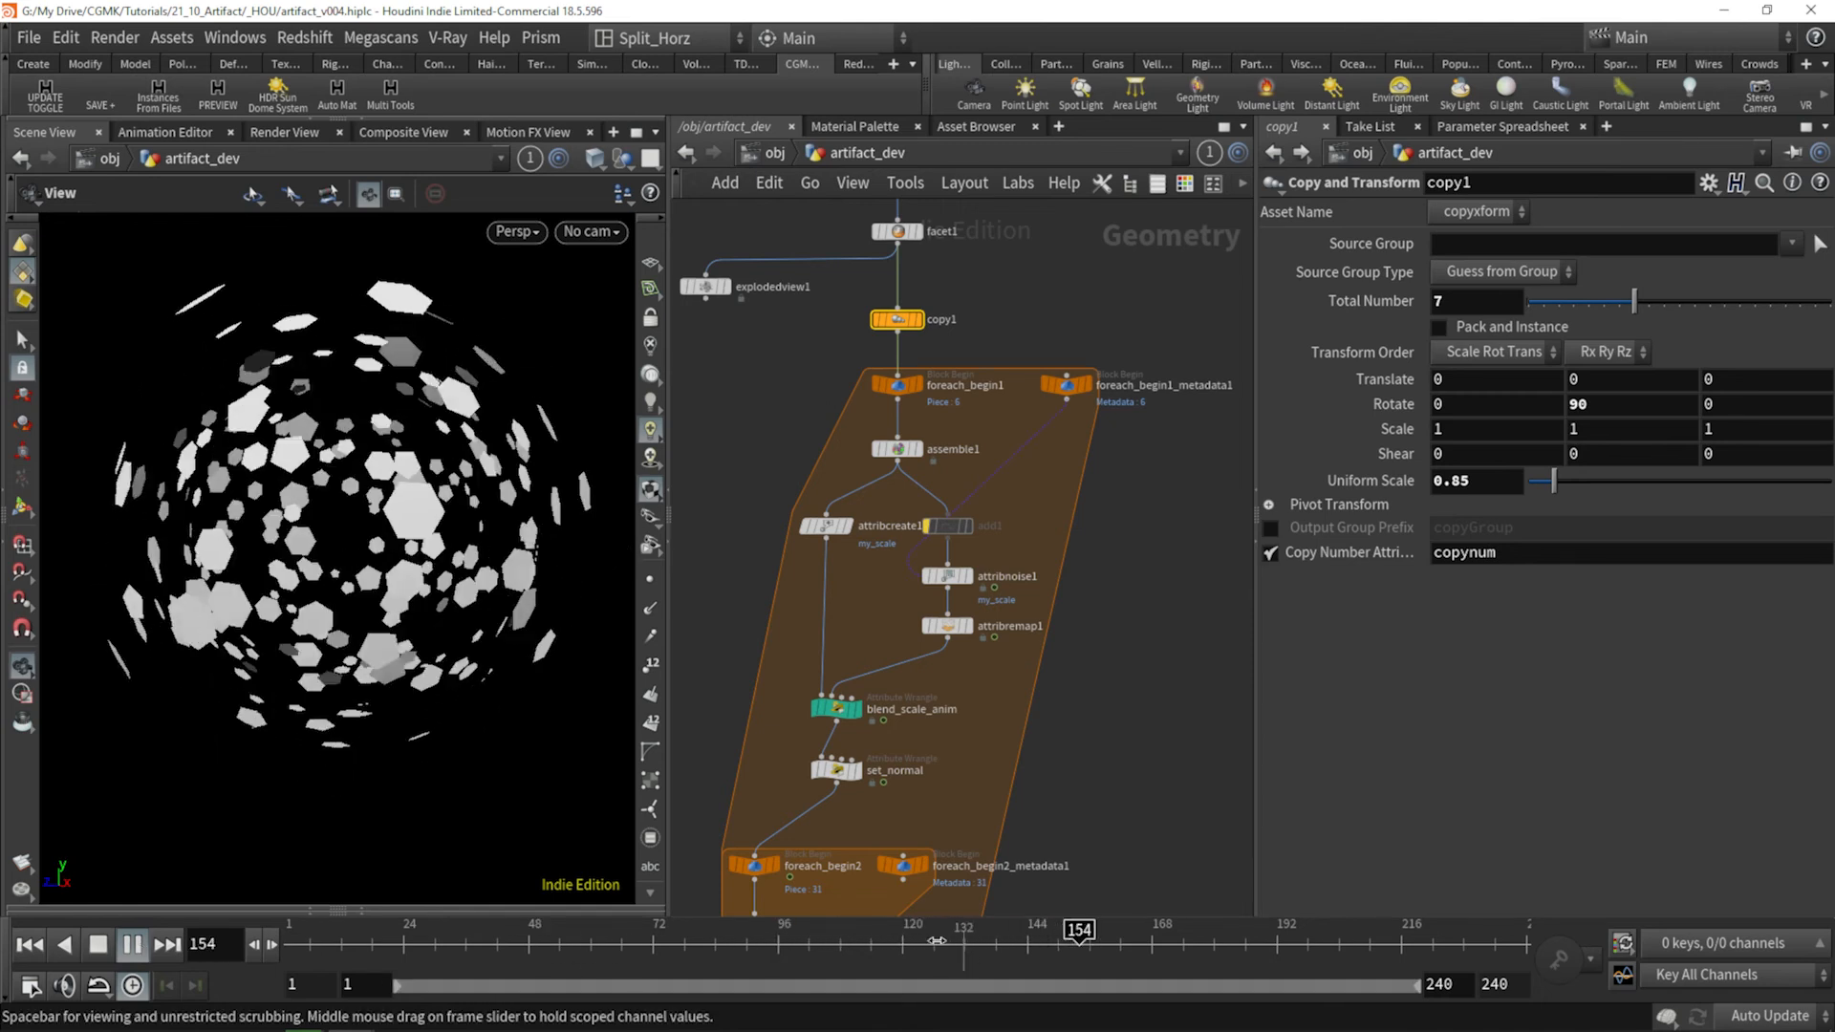
pyautogui.moveTo(750, 941); pyautogui.dragTo(622, 938)
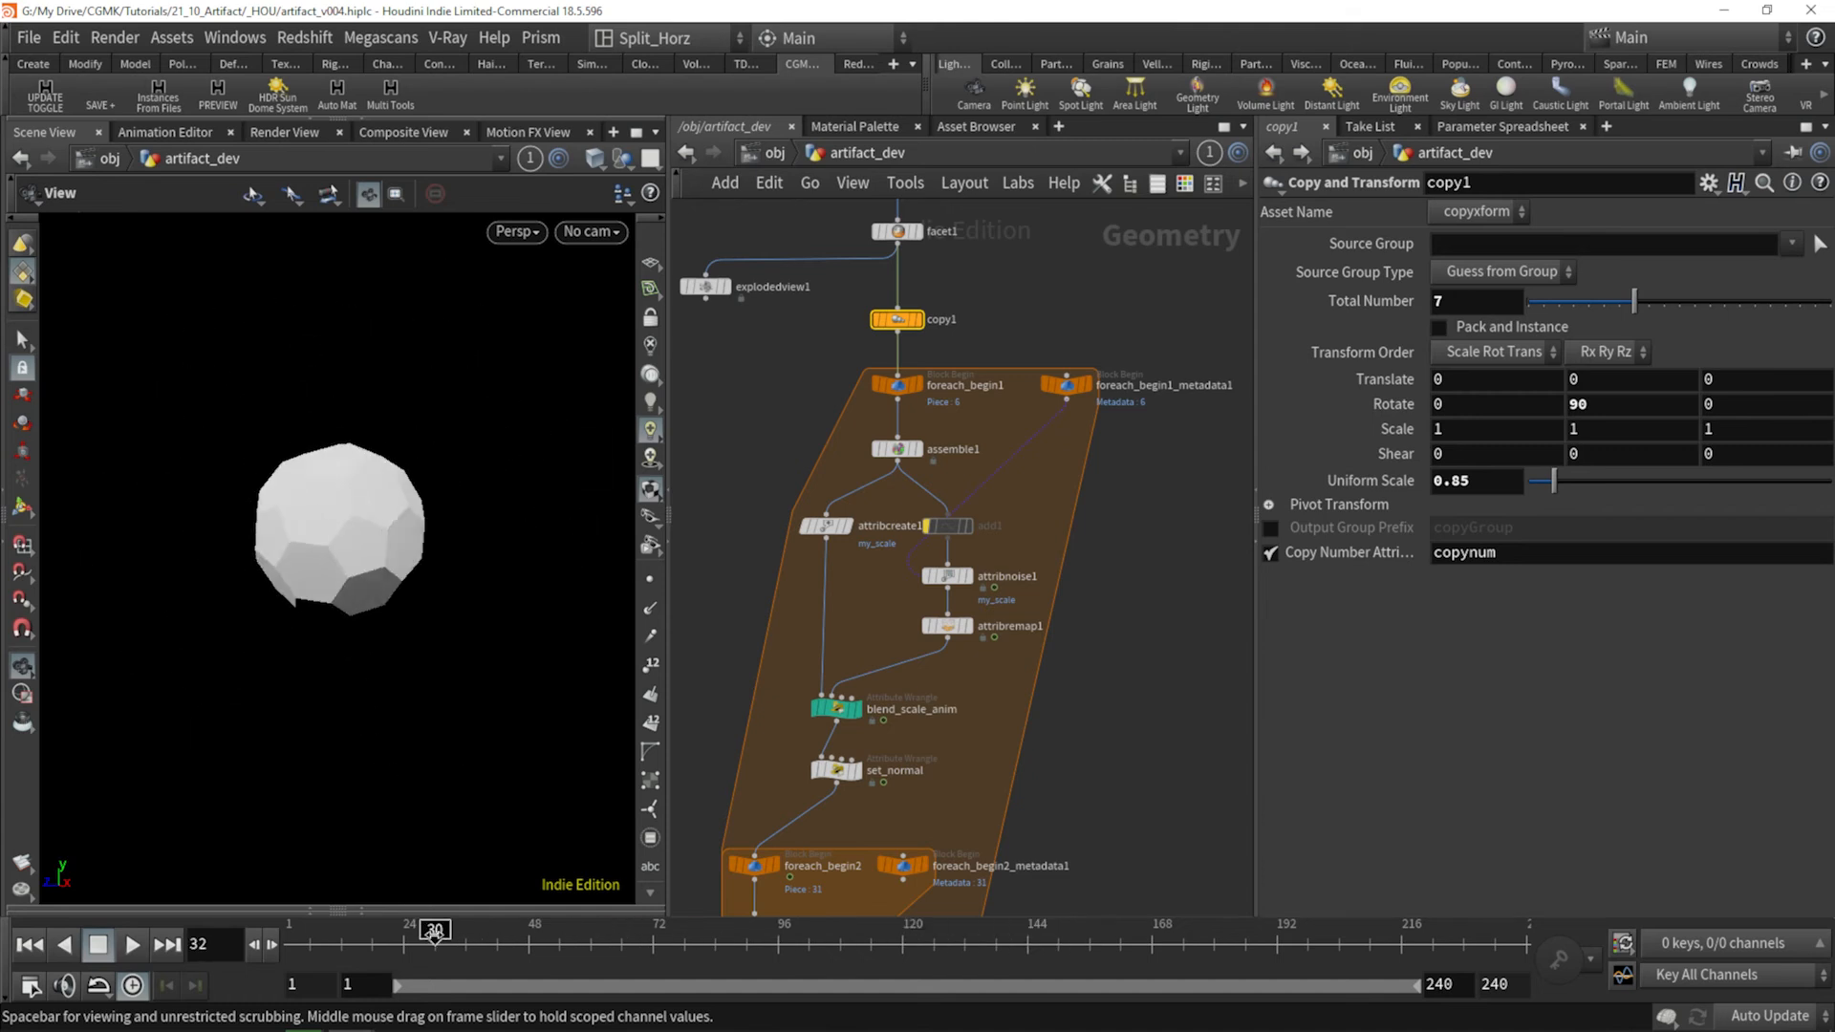
# Try a Total Number of 8 on copy1, scrub the animation to review it, and restore the value to 4.
pyautogui.moveTo(690, 946); pyautogui.dragTo(746, 944)
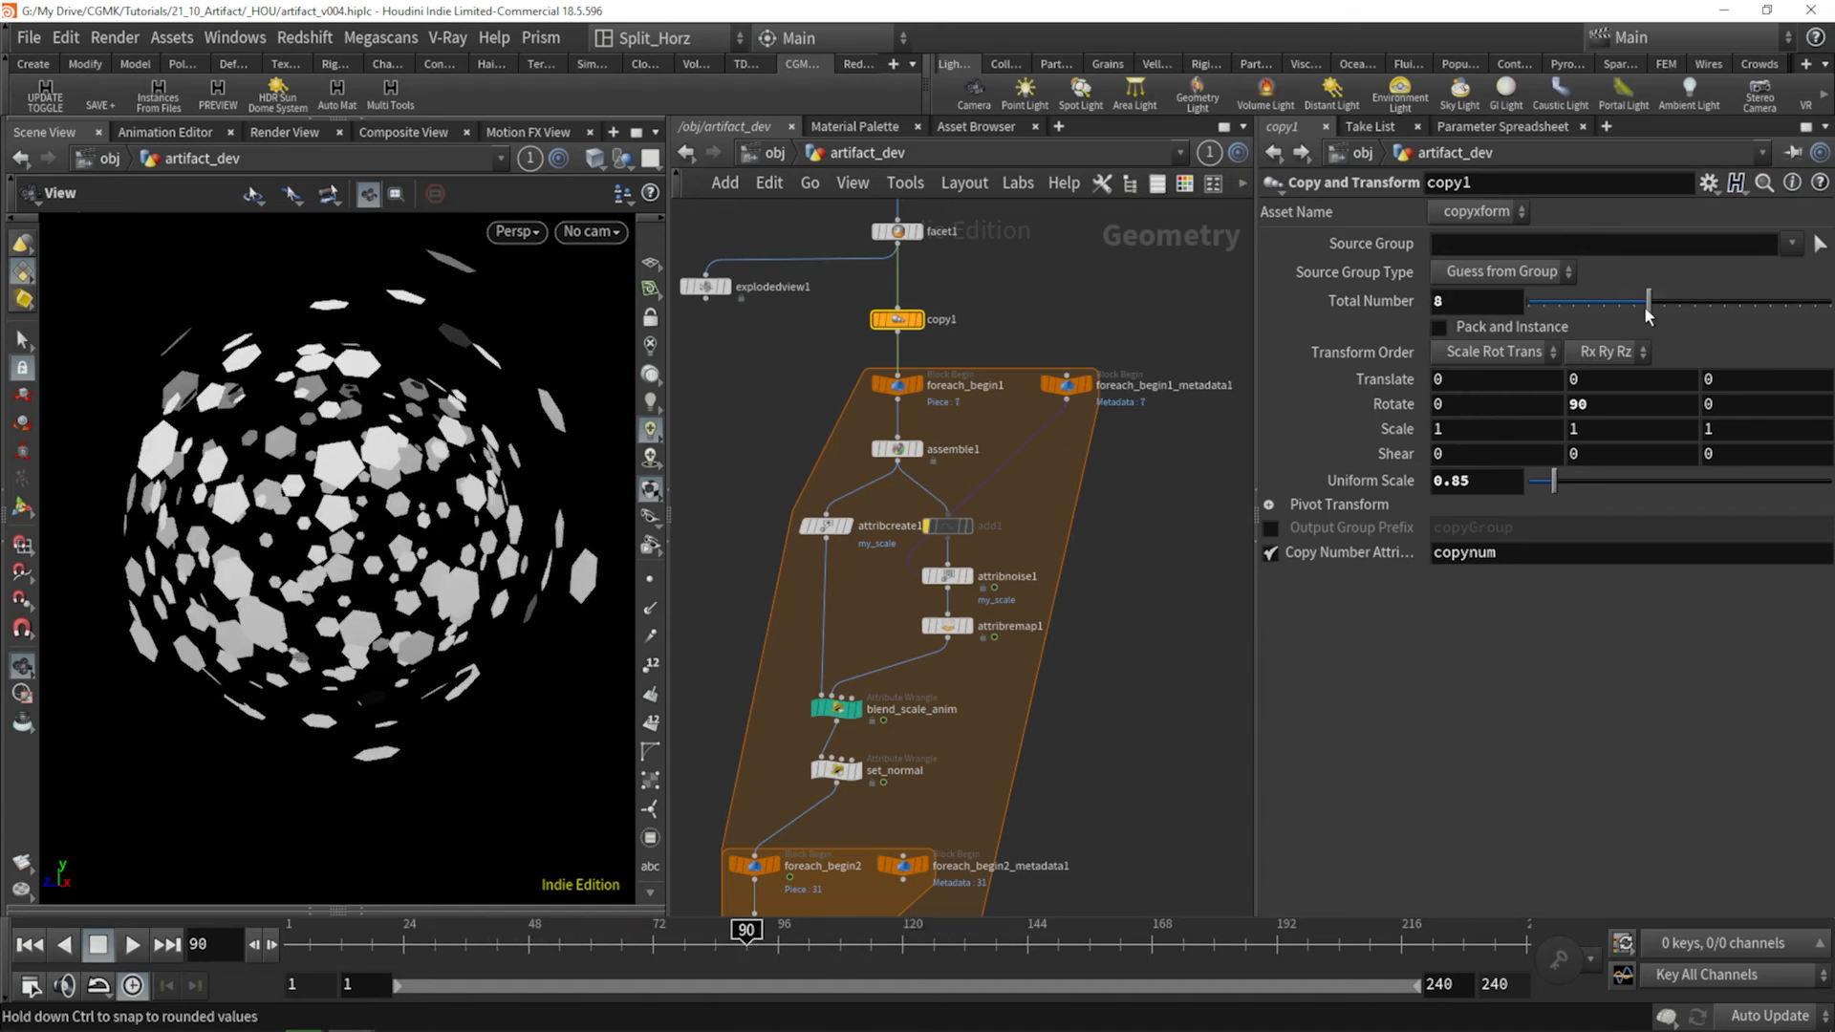
pyautogui.moveTo(411, 941); pyautogui.dragTo(362, 943)
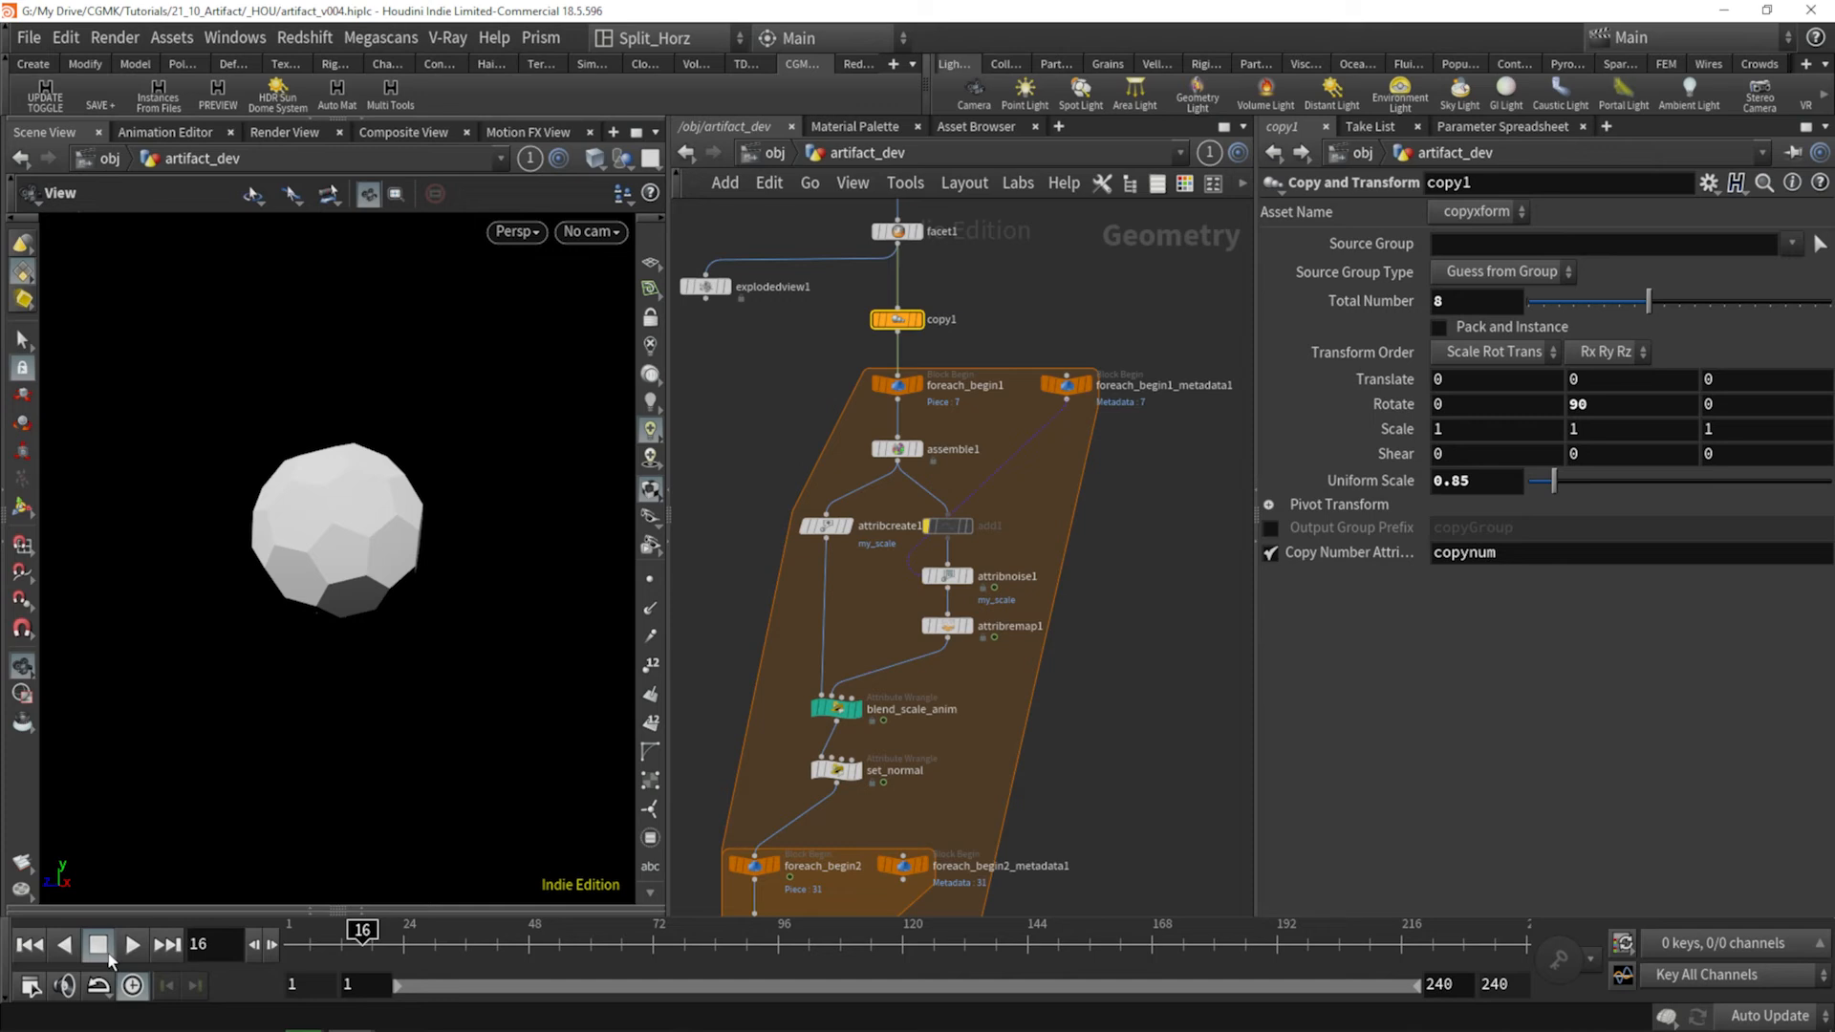
pyautogui.moveTo(480, 934); pyautogui.dragTo(488, 934)
pyautogui.moveTo(672, 937); pyautogui.dragTo(703, 958)
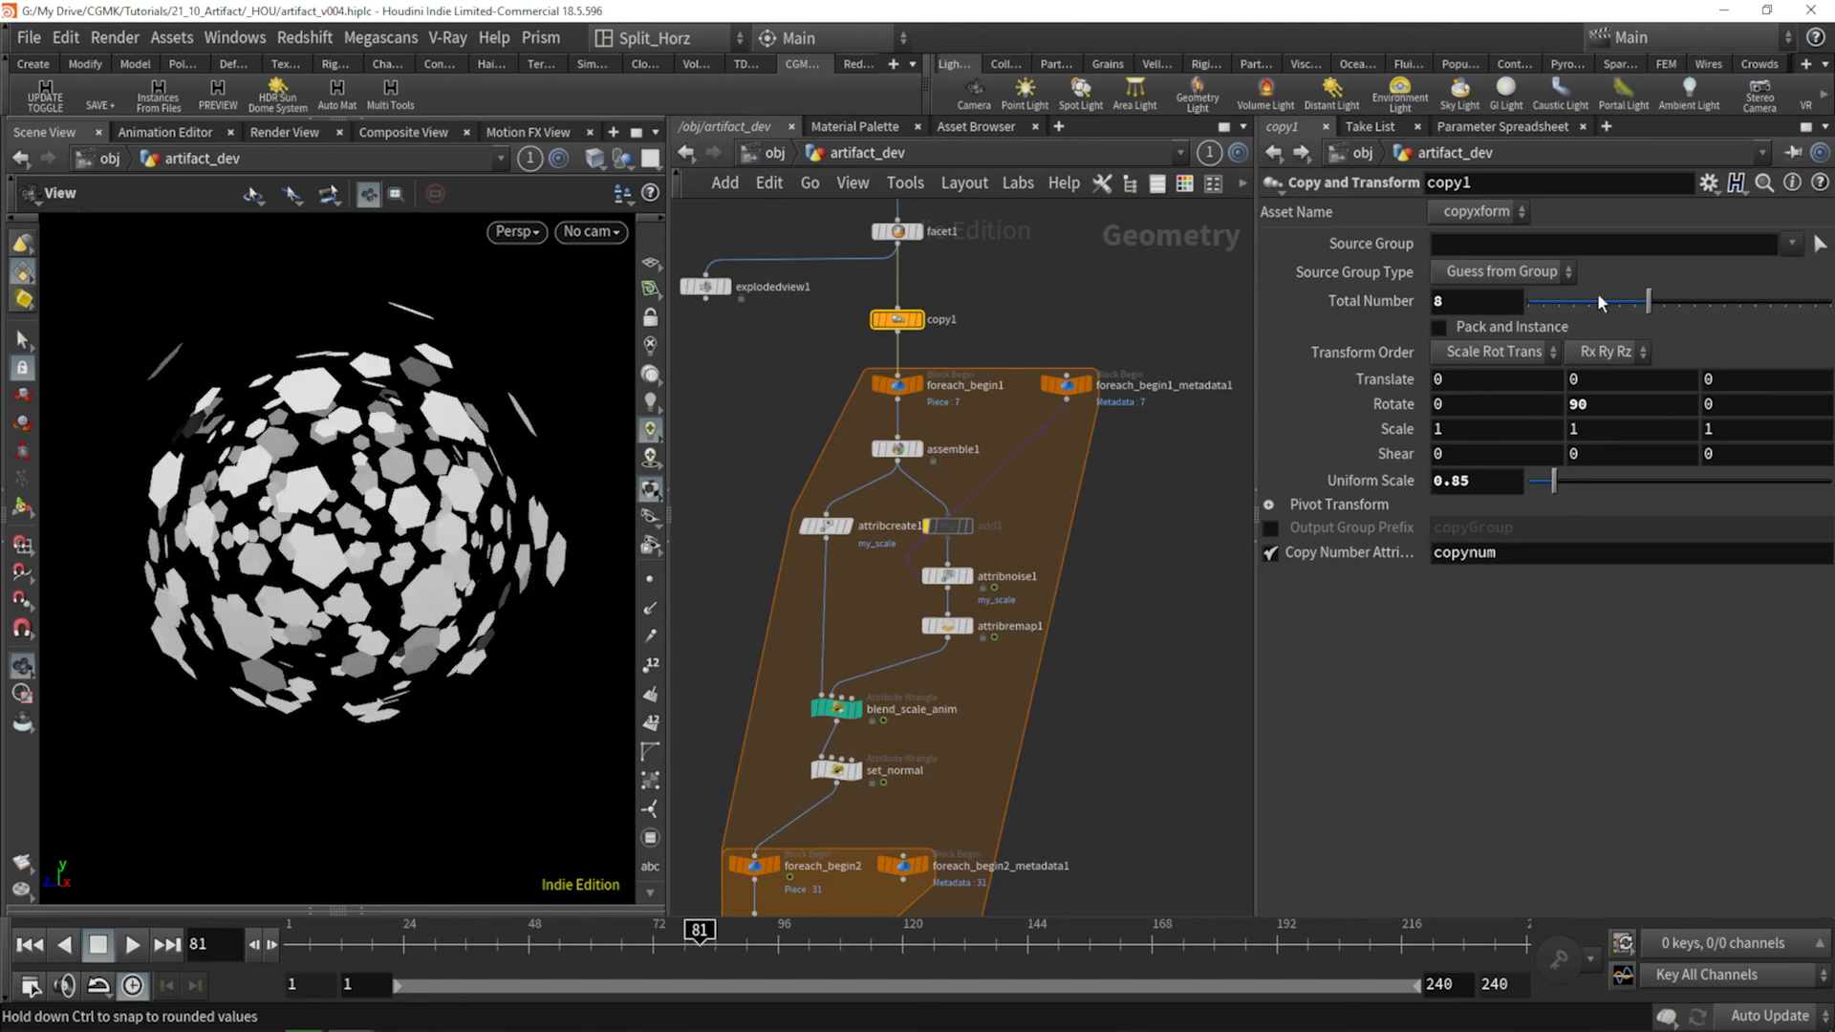
pyautogui.write('4')
pyautogui.press('Return')
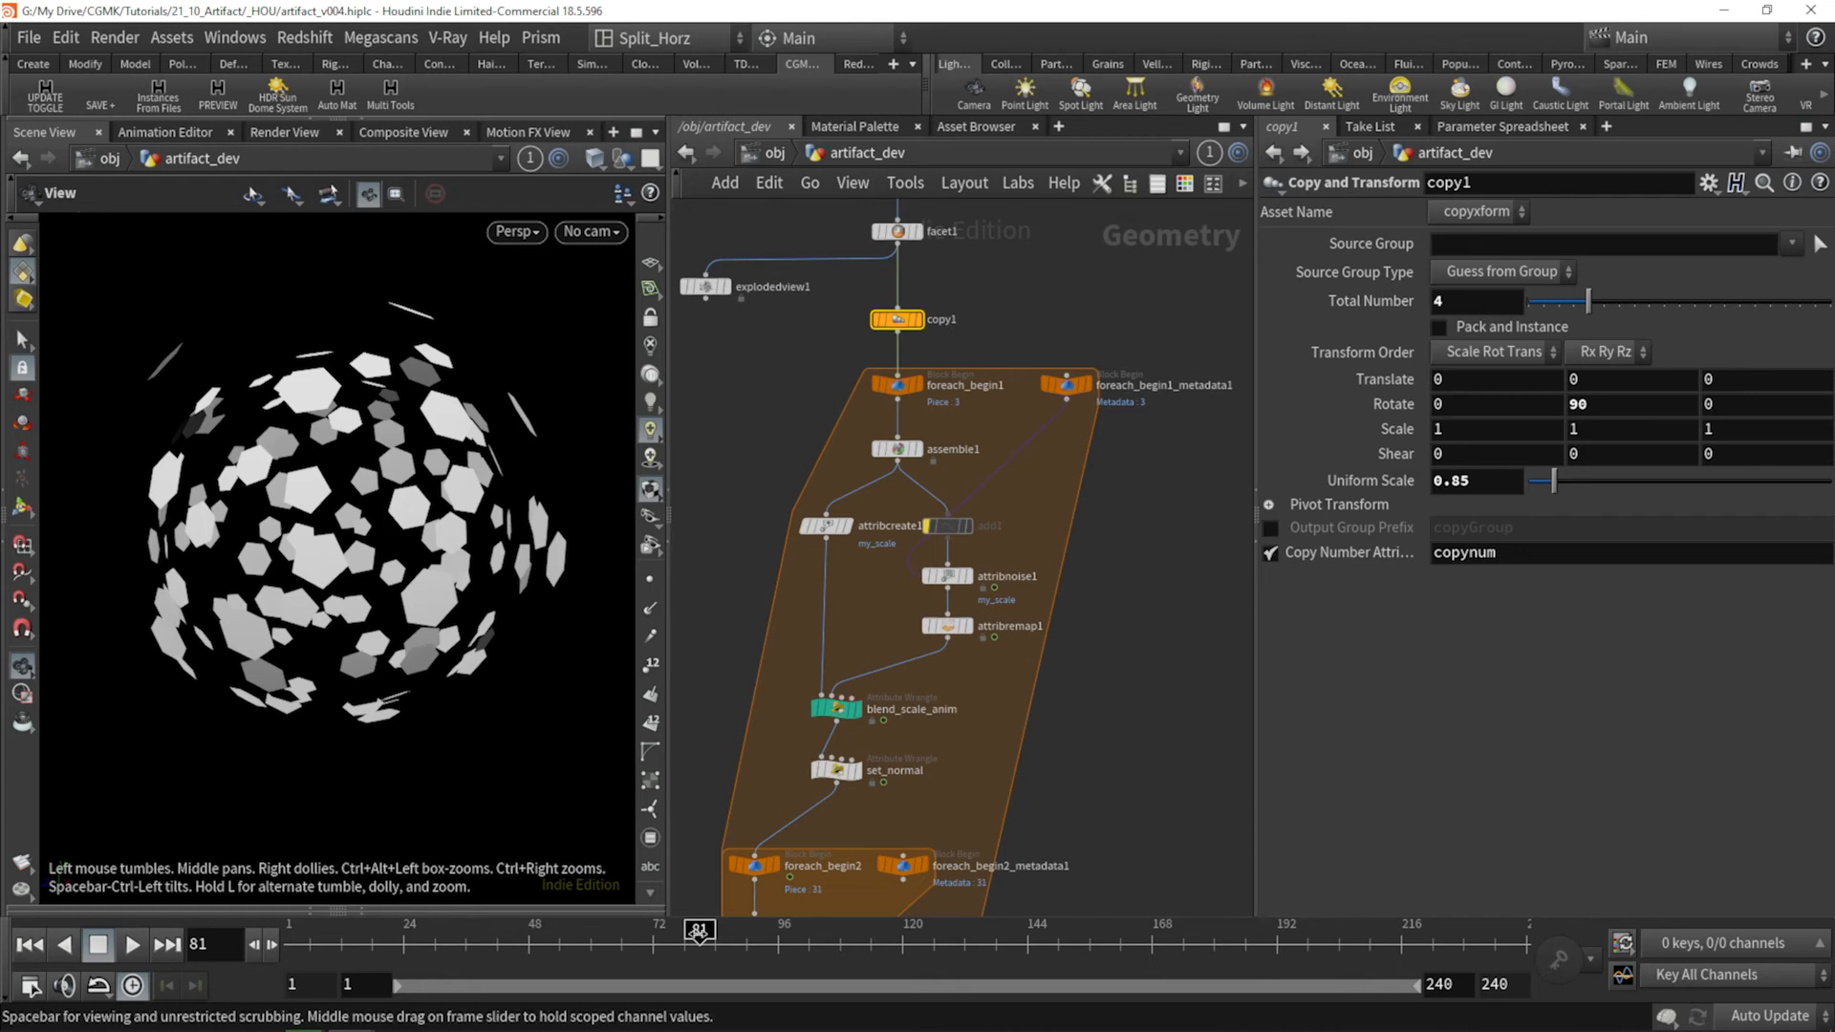
# Scrub back to frame 1 and inspect the nested layers of the closed sphere in wireframe and shaded display.
pyautogui.moveTo(700, 946); pyautogui.dragTo(554, 946)
pyautogui.press('w')
pyautogui.scroll(5, 367, 494)
pyautogui.moveTo(319, 524)
pyautogui.mouseDown()
pyautogui.moveTo(298, 607)
pyautogui.moveTo(340, 516)
pyautogui.mouseUp()
pyautogui.moveTo(539, 933); pyautogui.dragTo(283, 940)
pyautogui.moveTo(274, 463); pyautogui.dragTo(335, 428)
pyautogui.moveTo(204, 436); pyautogui.dragTo(299, 445)
pyautogui.moveTo(299, 445); pyautogui.dragTo(313, 484, button='middle')
pyautogui.moveTo(313, 484); pyautogui.dragTo(373, 484)
pyautogui.moveTo(372, 484); pyautogui.dragTo(293, 637, button='right')
pyautogui.press('w')
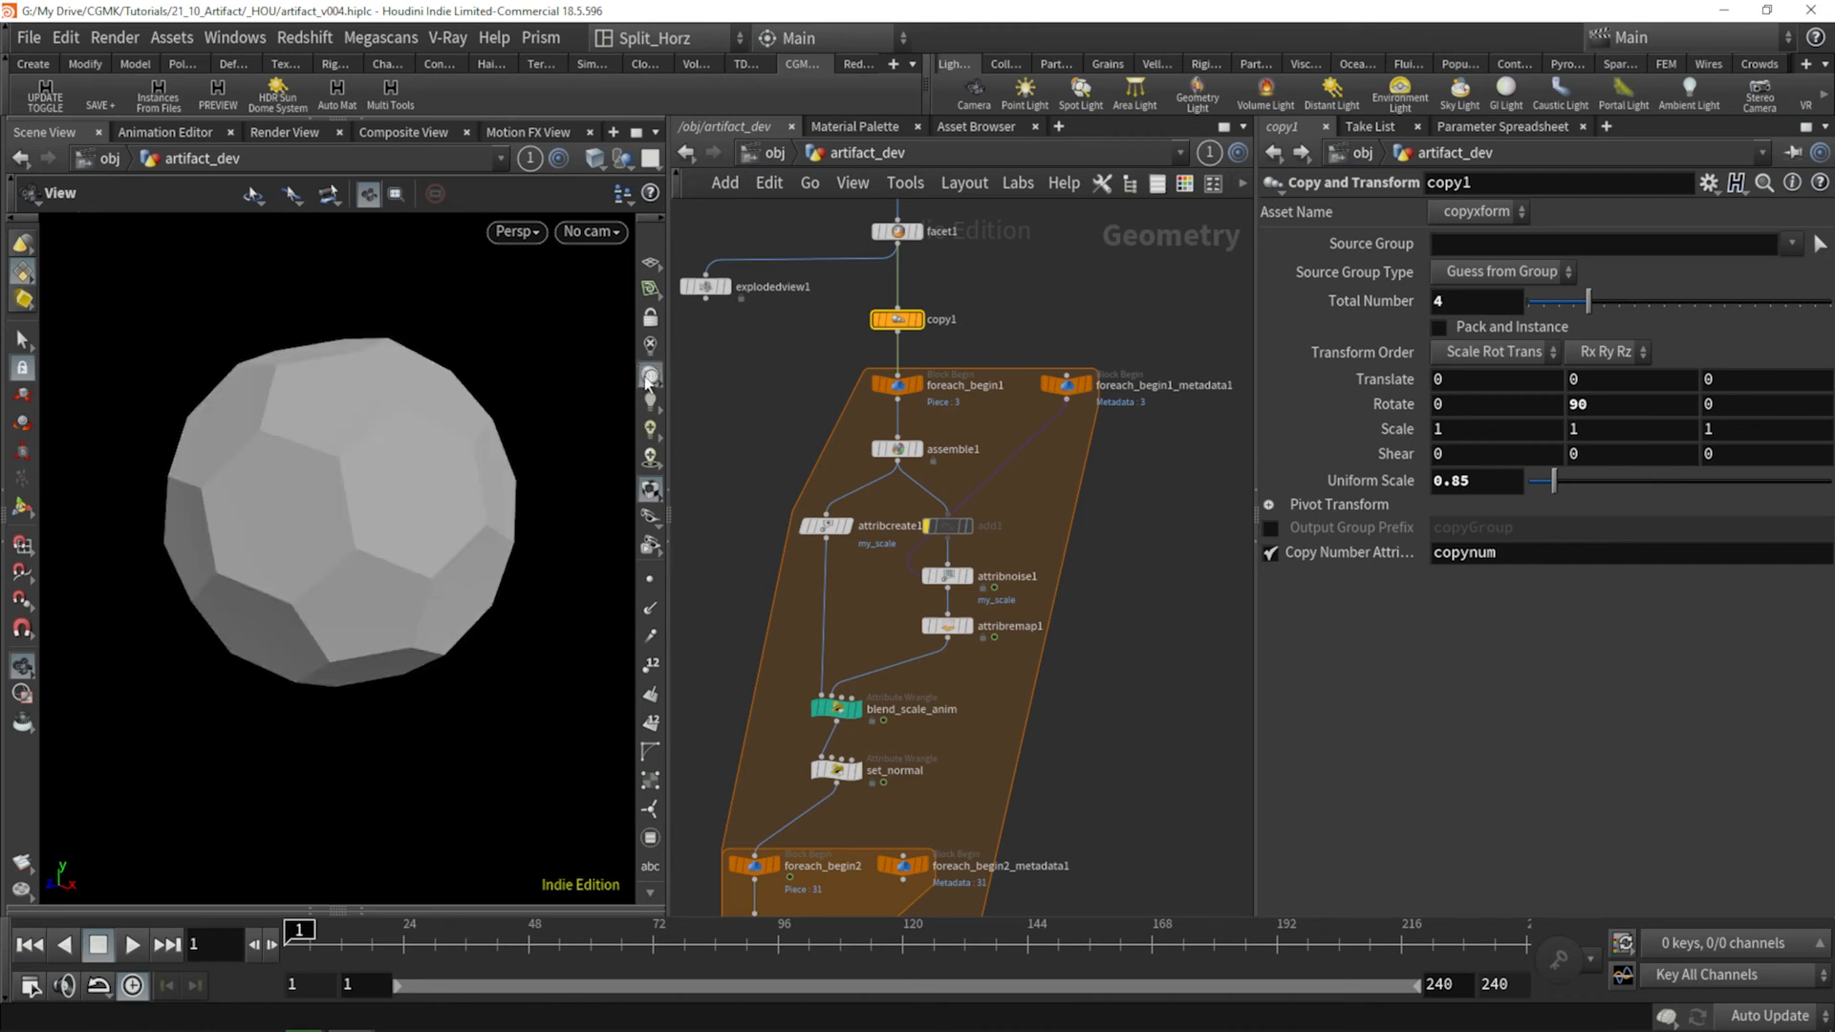
# Make room below foreach_end1 and insert a Clip node between it and pointvelocity1.
pyautogui.scroll(-5, 1099, 621)
pyautogui.scroll(4, 1117, 594)
pyautogui.moveTo(1117, 594); pyautogui.dragTo(1118, 386, button='middle')
pyautogui.scroll(-3, 1118, 386)
pyautogui.moveTo(1153, 403); pyautogui.dragTo(925, 680)
pyautogui.moveTo(1061, 411); pyautogui.dragTo(1061, 493)
pyautogui.scroll(4, 1101, 398)
pyautogui.press('Tab')
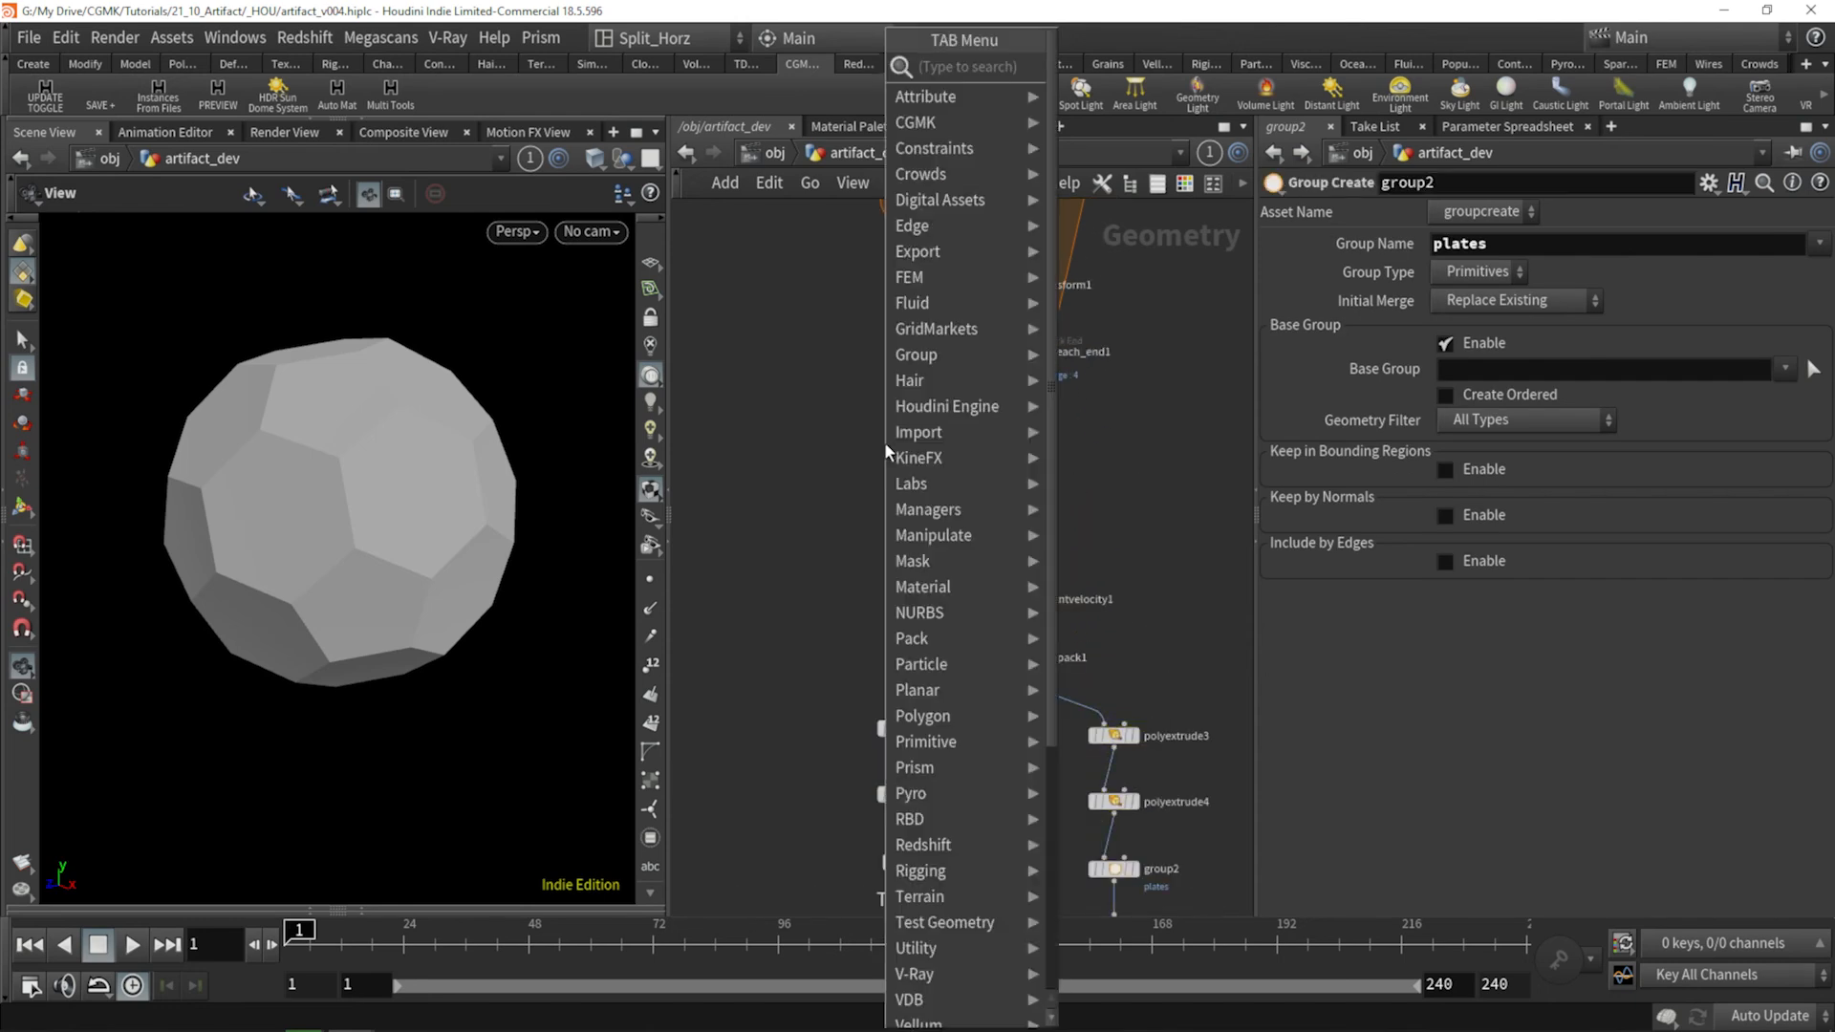
pyautogui.write('clip')
pyautogui.press('Return')
pyautogui.moveTo(887, 450); pyautogui.dragTo(1015, 449)
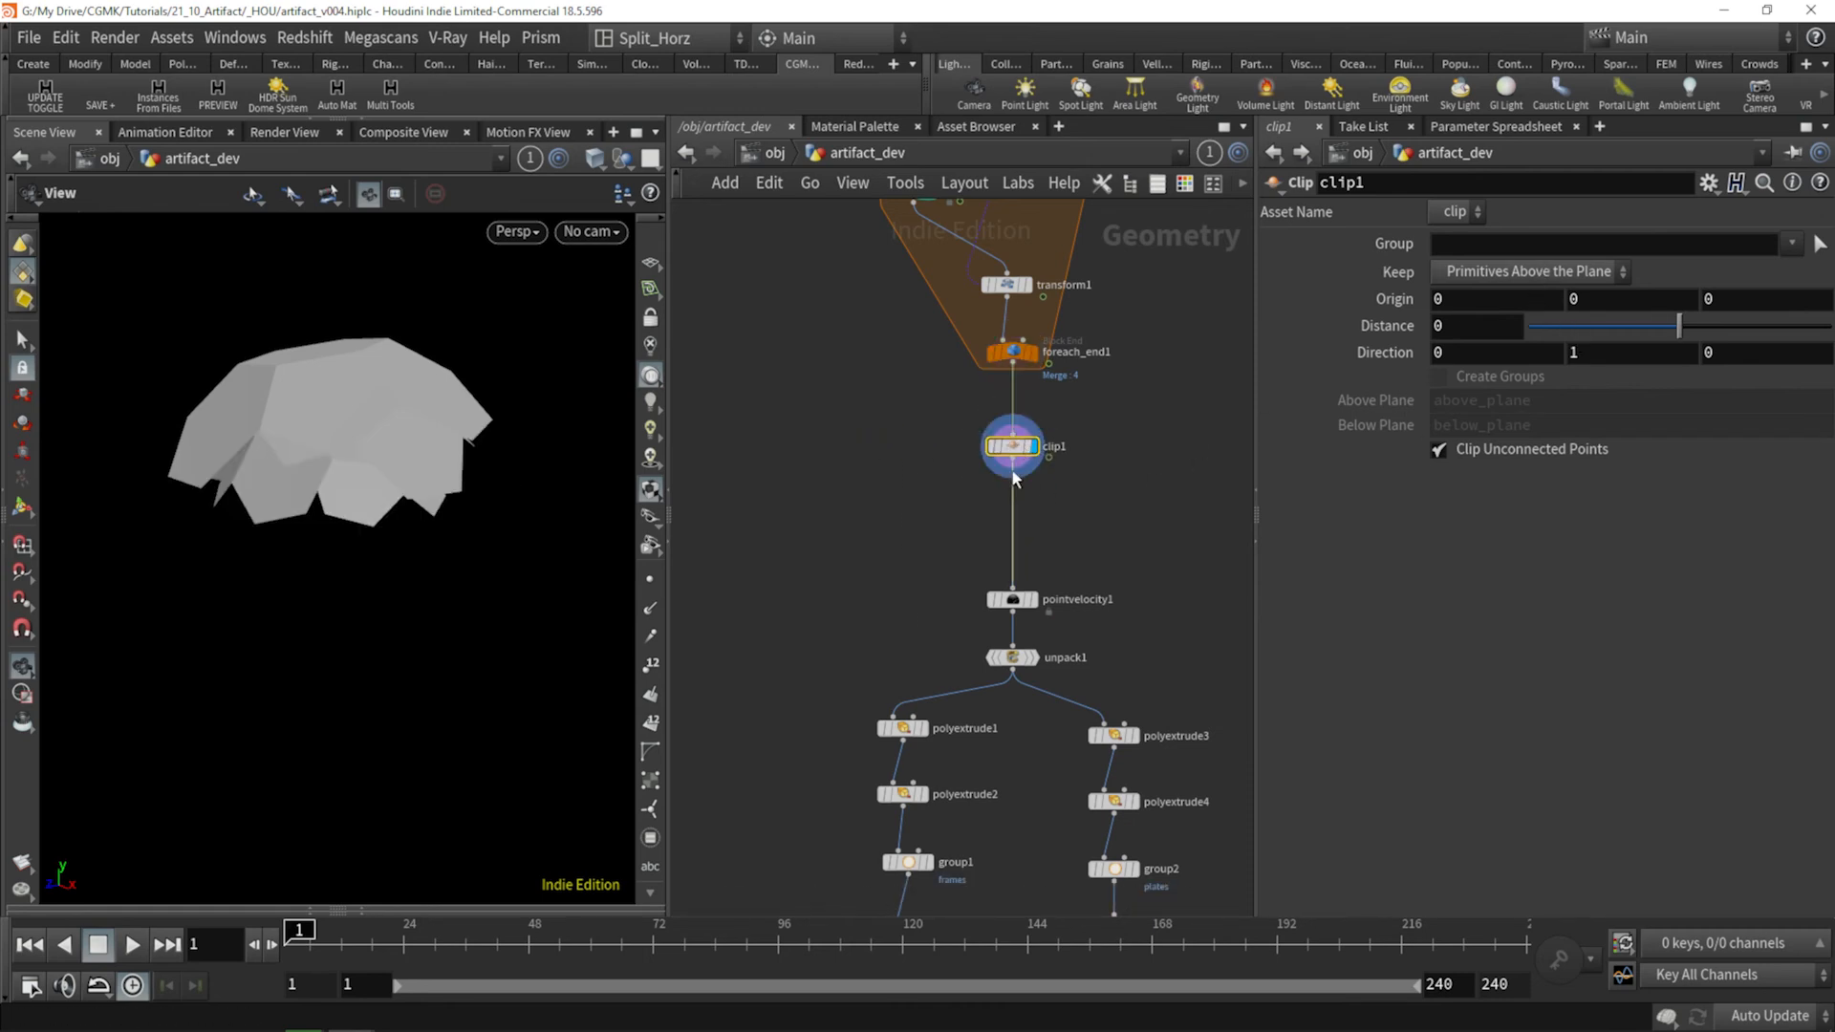
# Move pointvelocity1 and unpack1 up and rewire clip1 to sit between unpack1 and the two polyextrude branches.
pyautogui.moveTo(1021, 604); pyautogui.dragTo(1021, 511)
pyautogui.moveTo(1018, 660); pyautogui.dragTo(1018, 564)
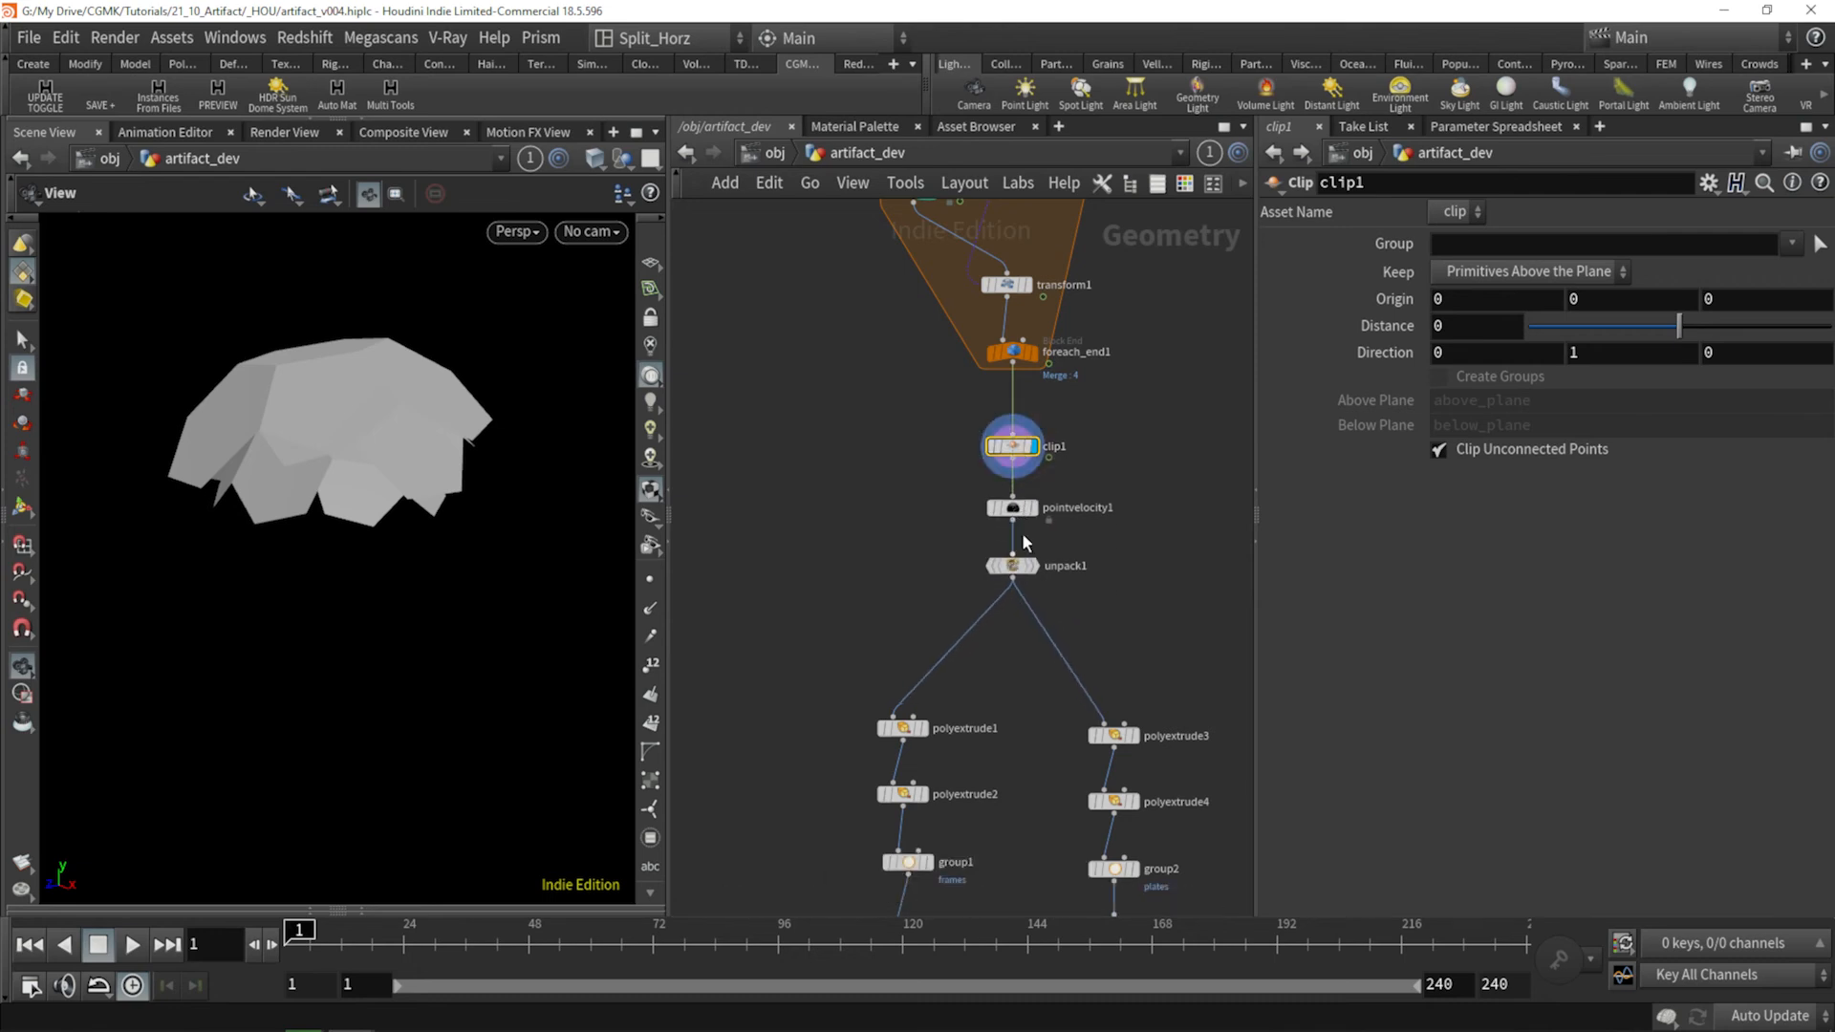
pyautogui.moveTo(1012, 446); pyautogui.dragTo(1047, 633)
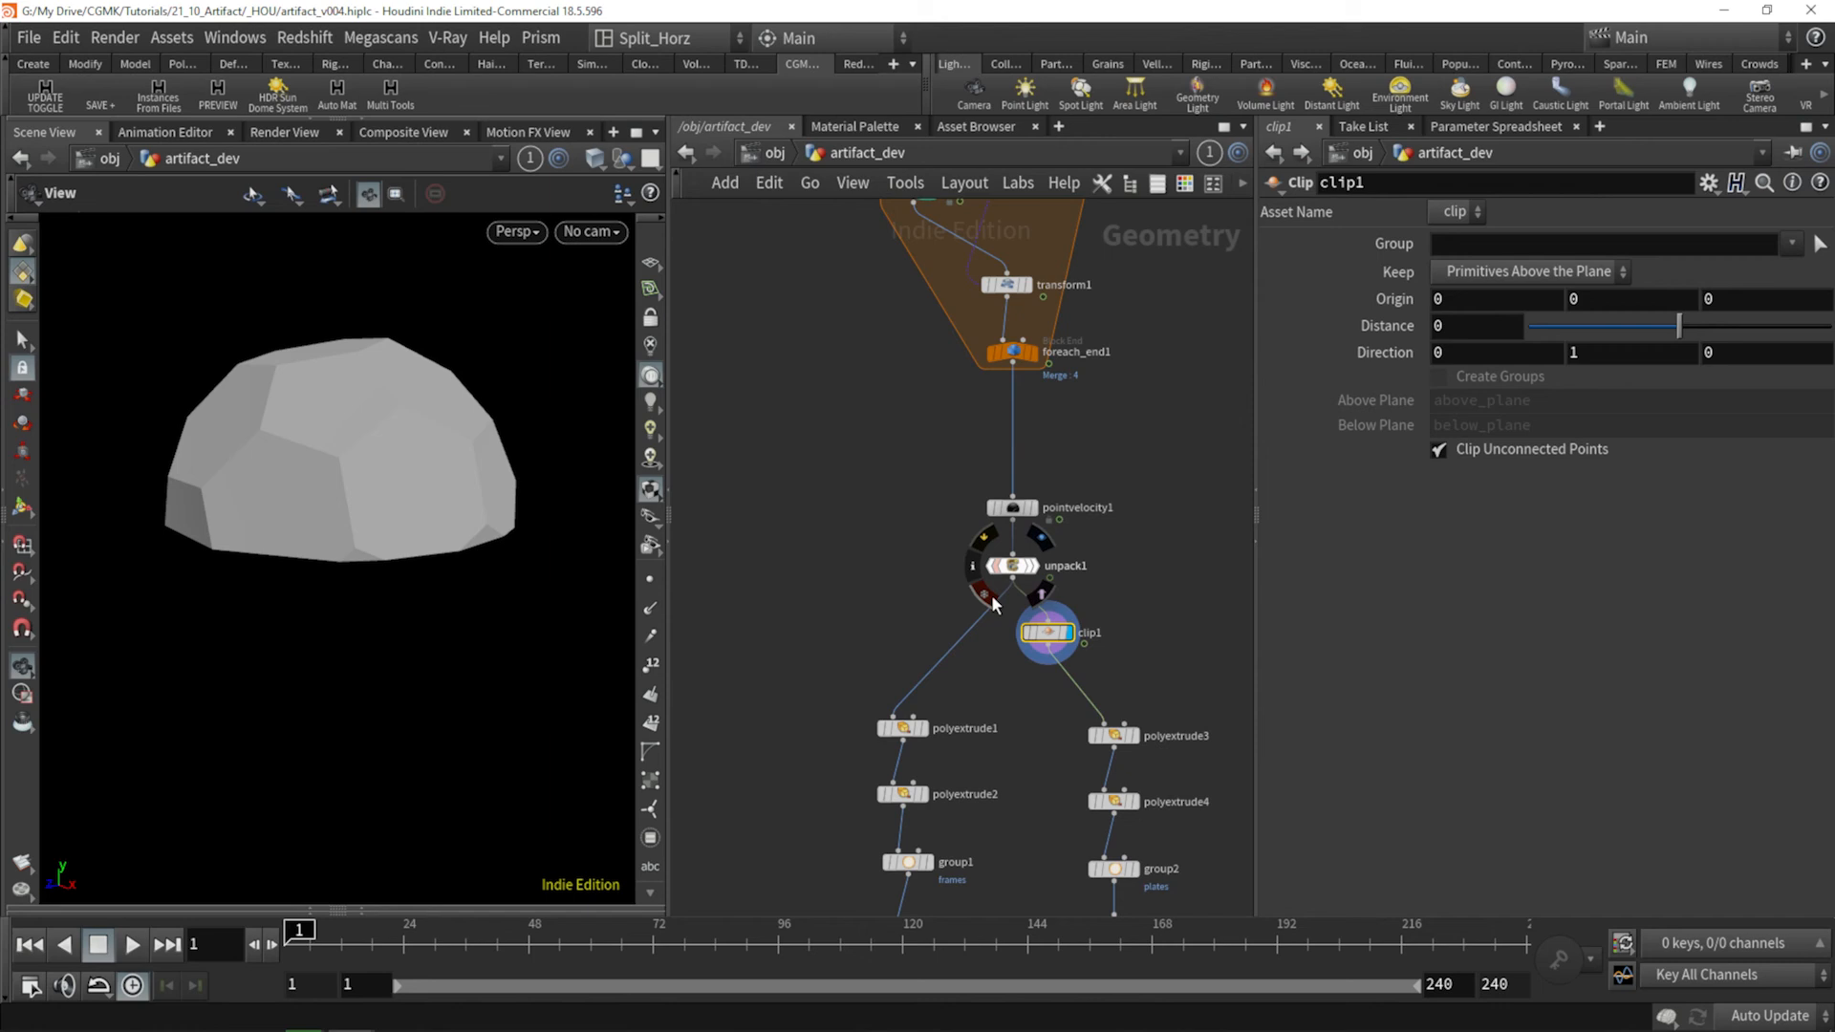
pyautogui.moveTo(994, 654); pyautogui.dragTo(1051, 651)
pyautogui.moveTo(1057, 635); pyautogui.dragTo(1023, 619)
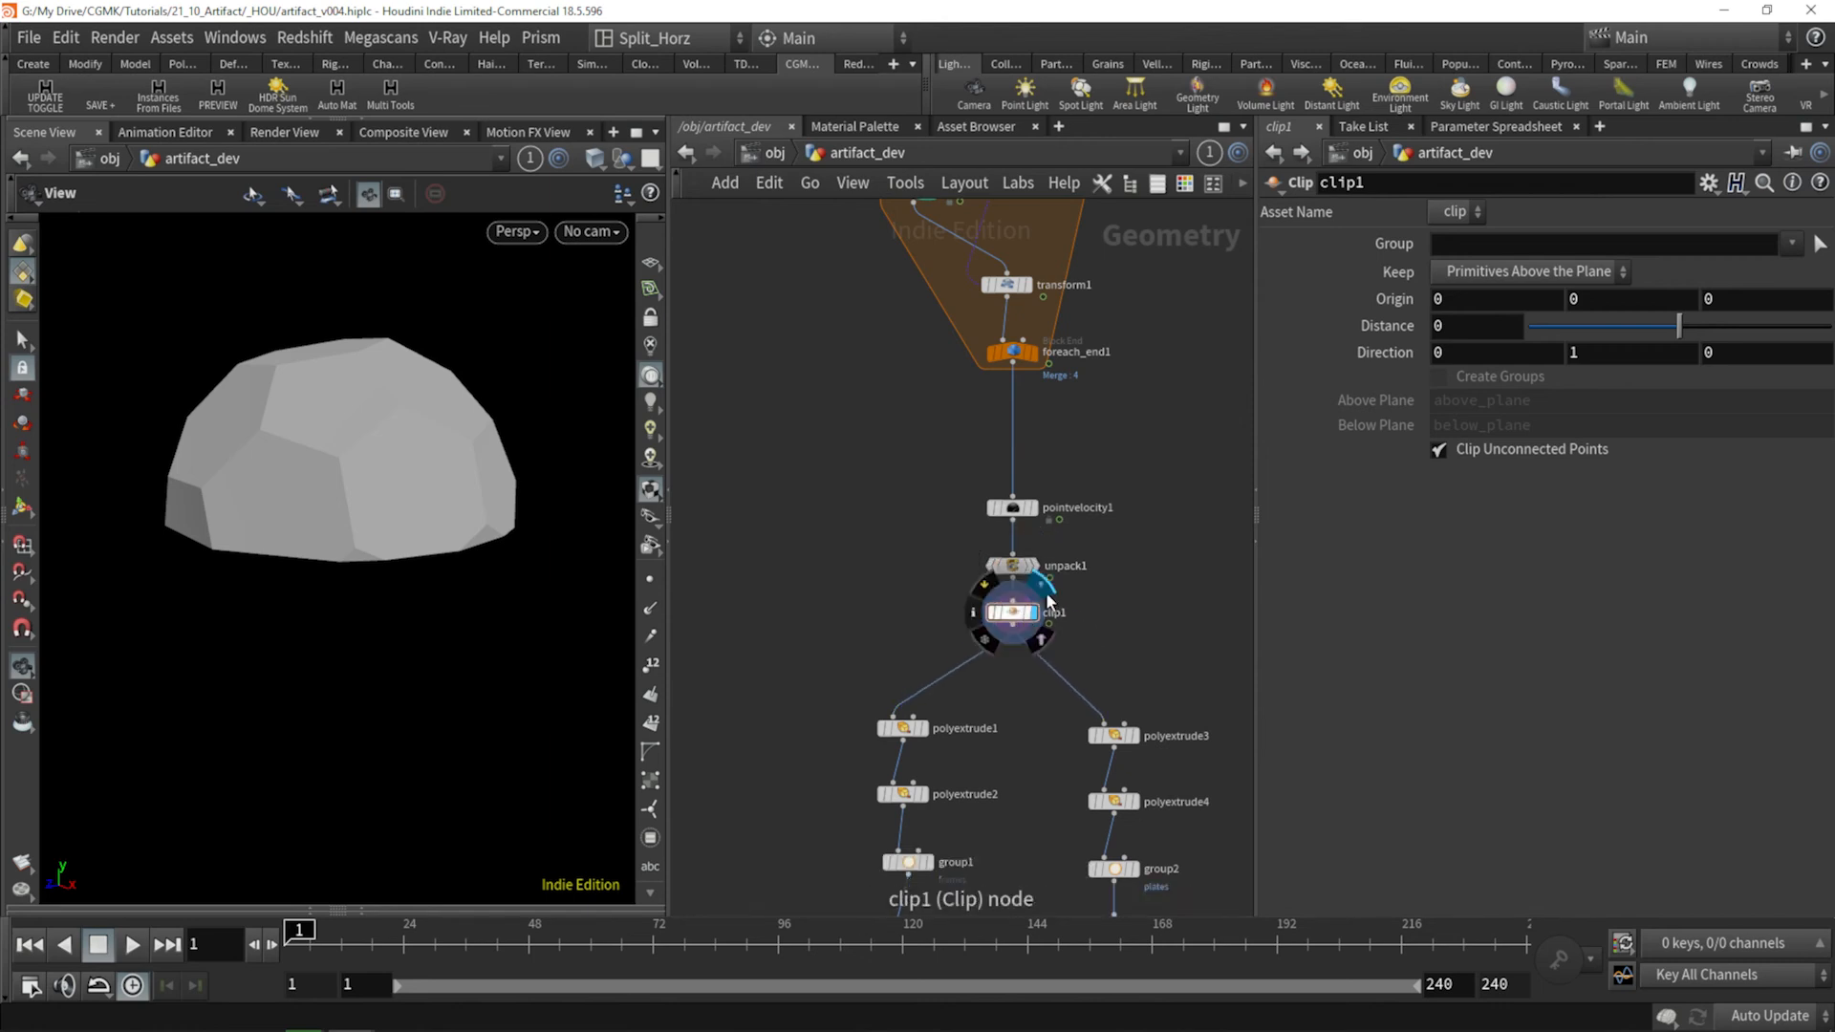
# Set clip1 to keep Primitives Below the Plane and scrub the animation to review the cut sphere.
pyautogui.click(1529, 271)
pyautogui.click(1529, 294)
pyautogui.moveTo(287, 535); pyautogui.dragTo(332, 554)
pyautogui.moveTo(392, 939); pyautogui.dragTo(731, 938)
pyautogui.scroll(-5, 347, 660)
pyautogui.moveTo(552, 941); pyautogui.dragTo(501, 932)
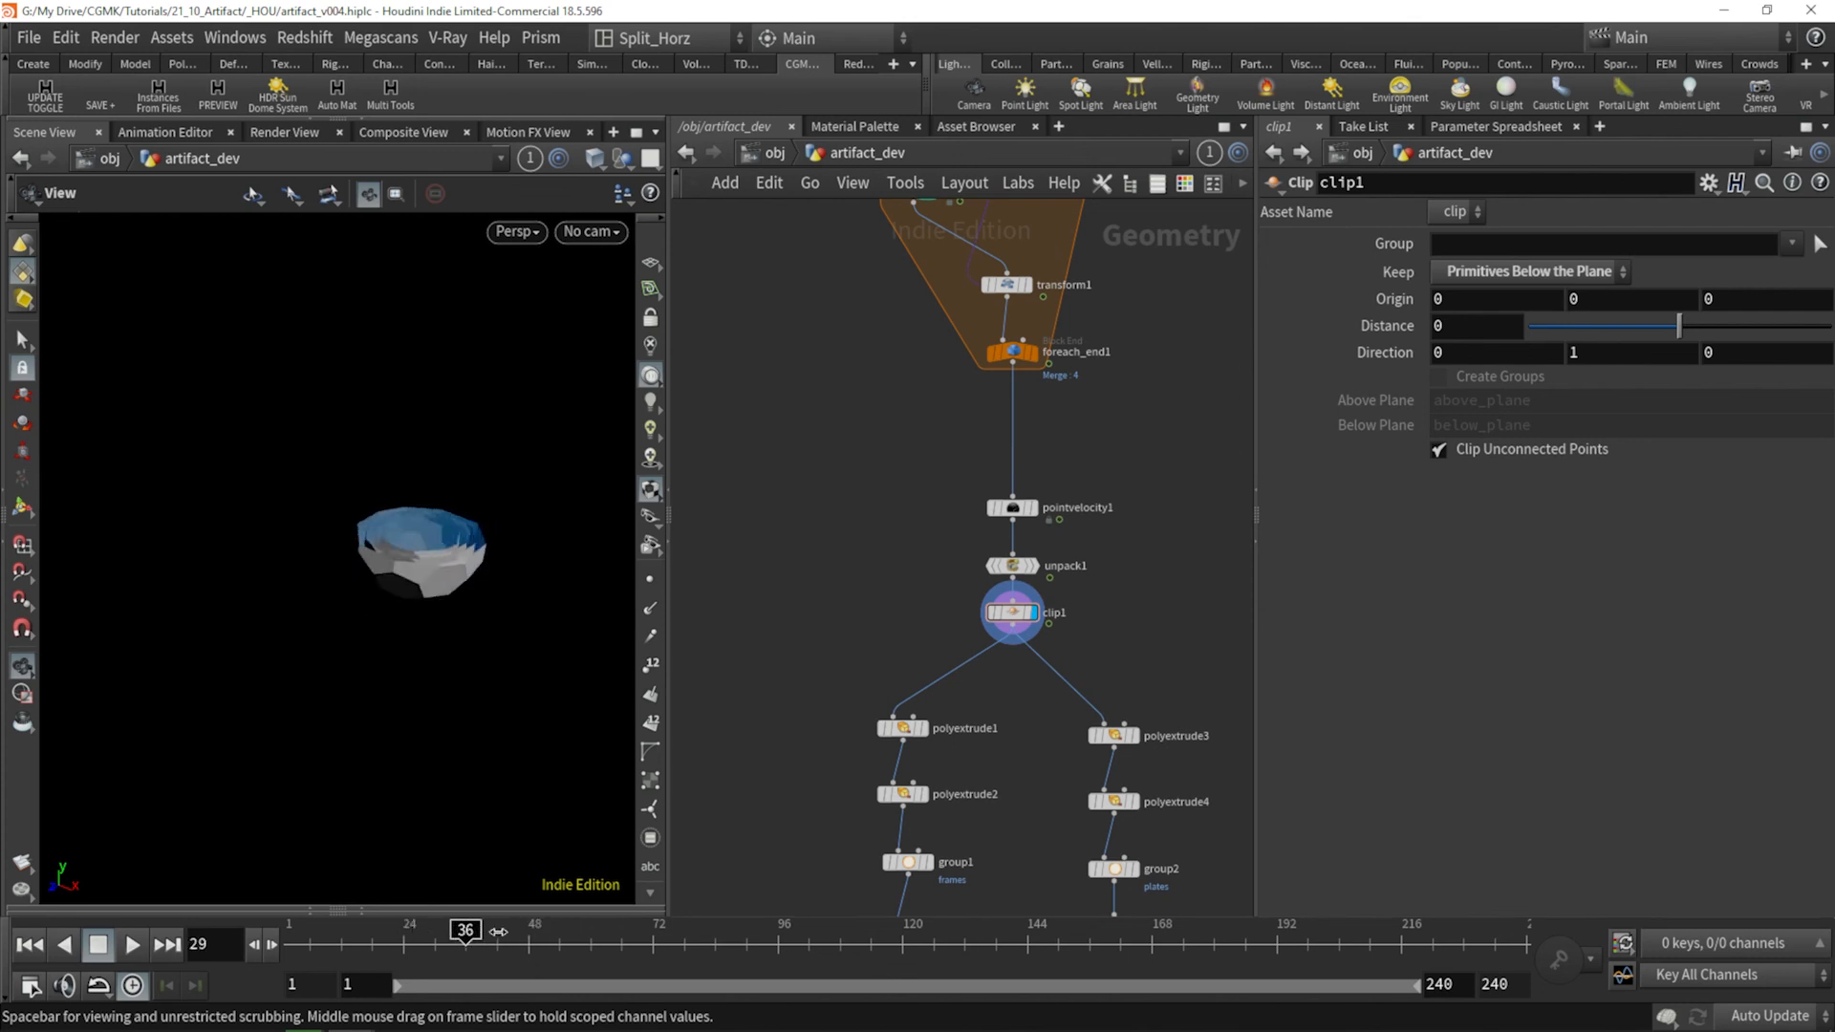
pyautogui.moveTo(614, 938); pyautogui.dragTo(668, 938)
# Examine the nested layers inside the clipped sphere up close, scrubbing back to frame 1.
pyautogui.moveTo(516, 749); pyautogui.dragTo(266, 554)
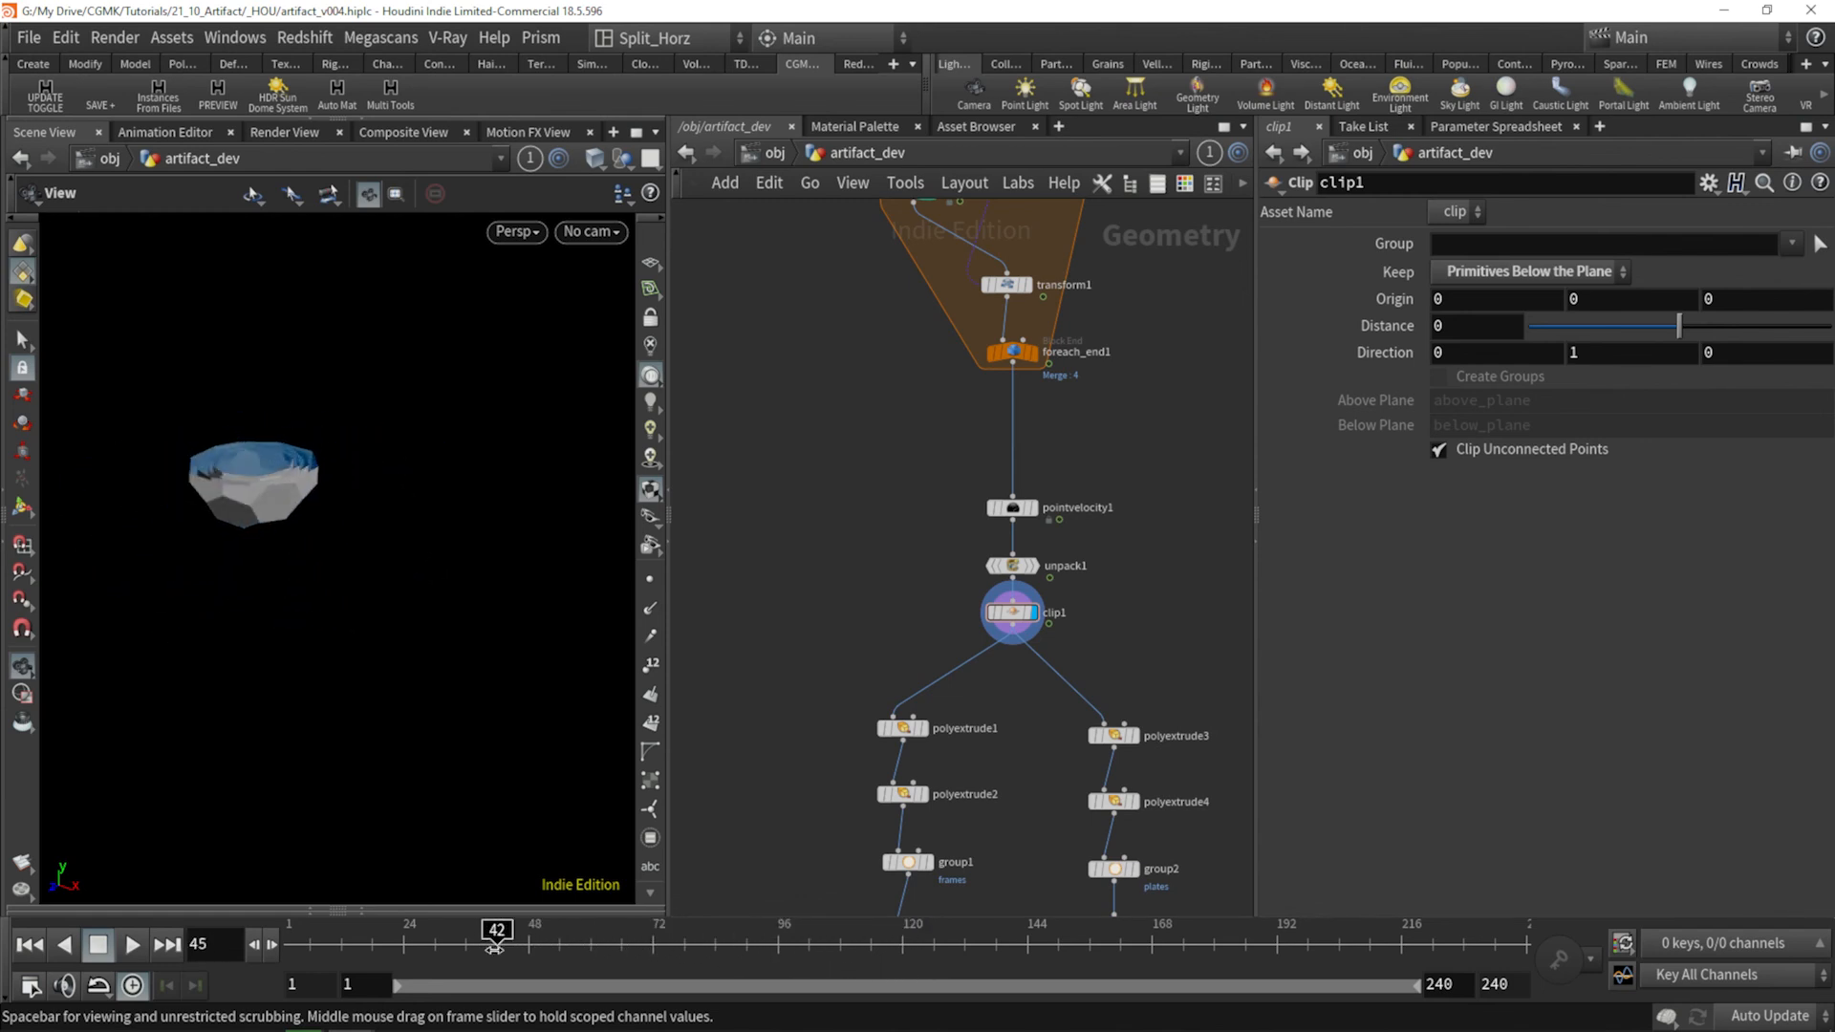
pyautogui.moveTo(197, 493); pyautogui.dragTo(340, 482, button='right')
pyautogui.moveTo(340, 483); pyautogui.dragTo(253, 575, button='middle')
pyautogui.moveTo(299, 930)
pyautogui.mouseDown()
pyautogui.moveTo(619, 930)
pyautogui.moveTo(292, 929)
pyautogui.mouseUp()
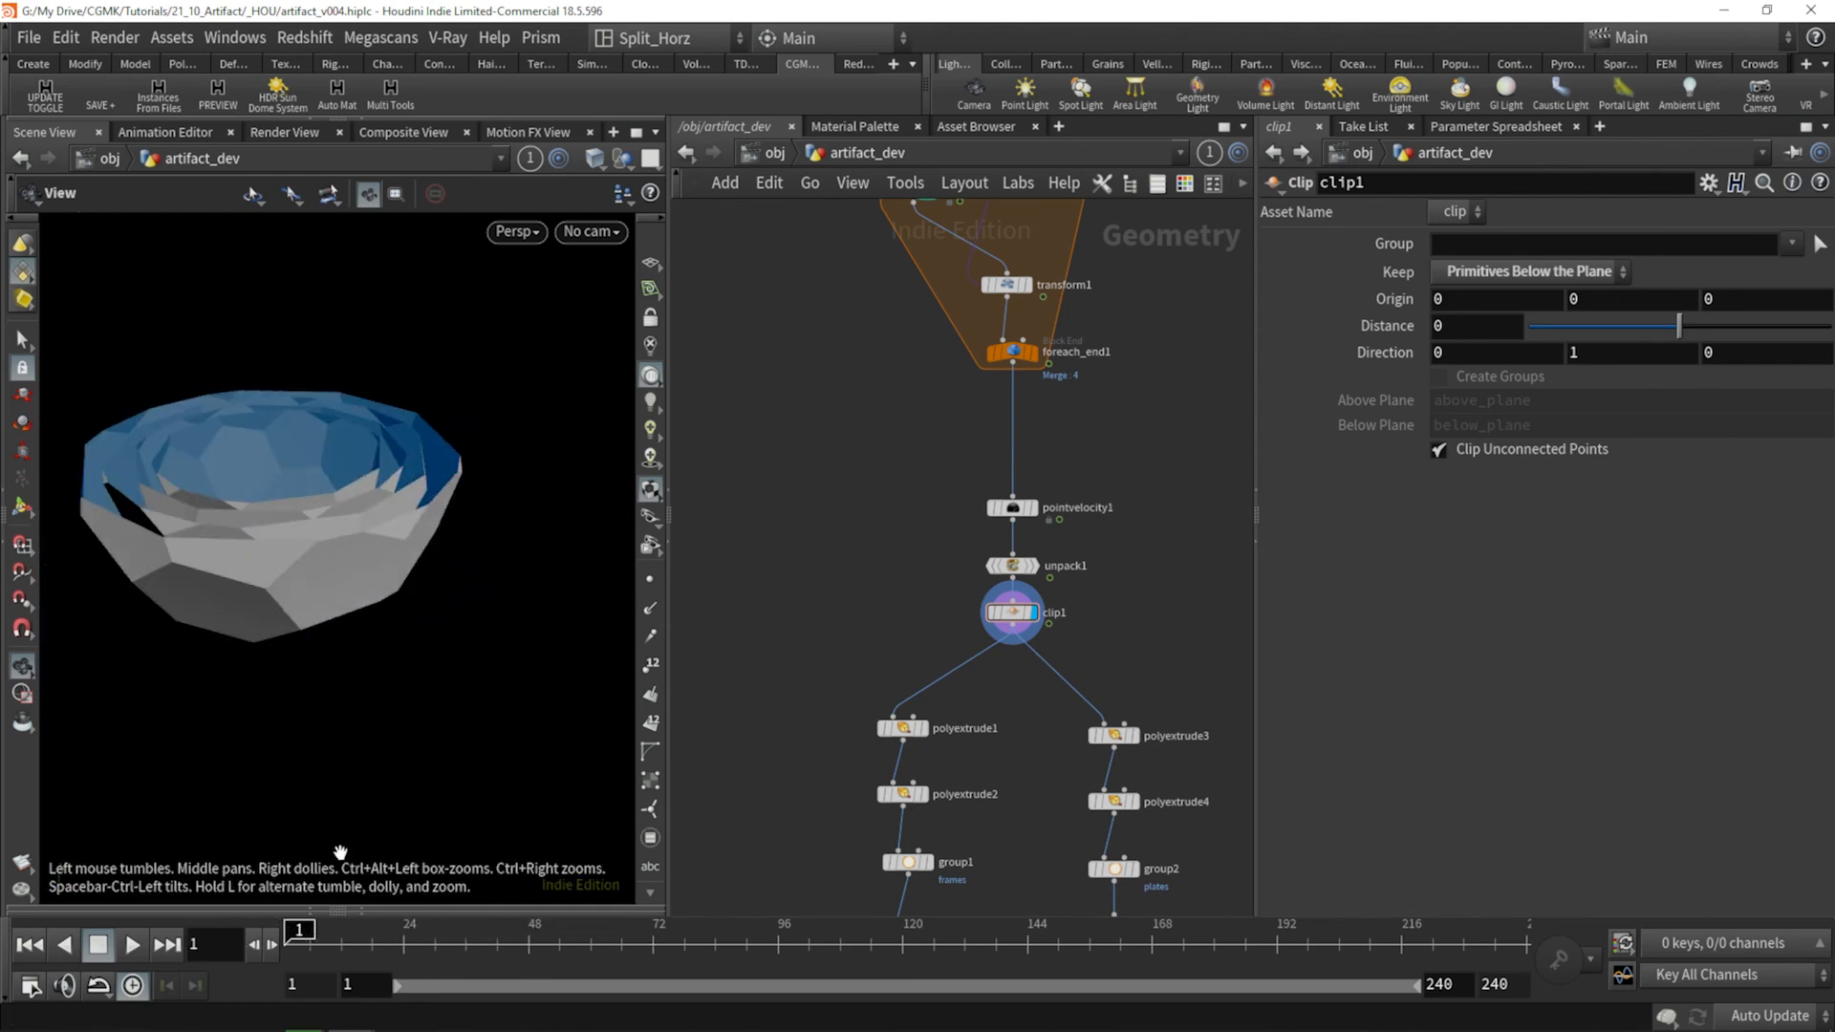
pyautogui.moveTo(217, 519); pyautogui.dragTo(294, 504, button='middle')
pyautogui.moveTo(294, 504); pyautogui.dragTo(389, 533)
pyautogui.moveTo(301, 932); pyautogui.dragTo(233, 945)
# Display the merge1 output and bypass the clip1 node.
pyautogui.scroll(-3, 1156, 485)
pyautogui.moveTo(1157, 485); pyautogui.dragTo(986, 577, button='middle')
pyautogui.scroll(4, 1012, 674)
pyautogui.click(984, 625)
pyautogui.scroll(-3, 985, 576)
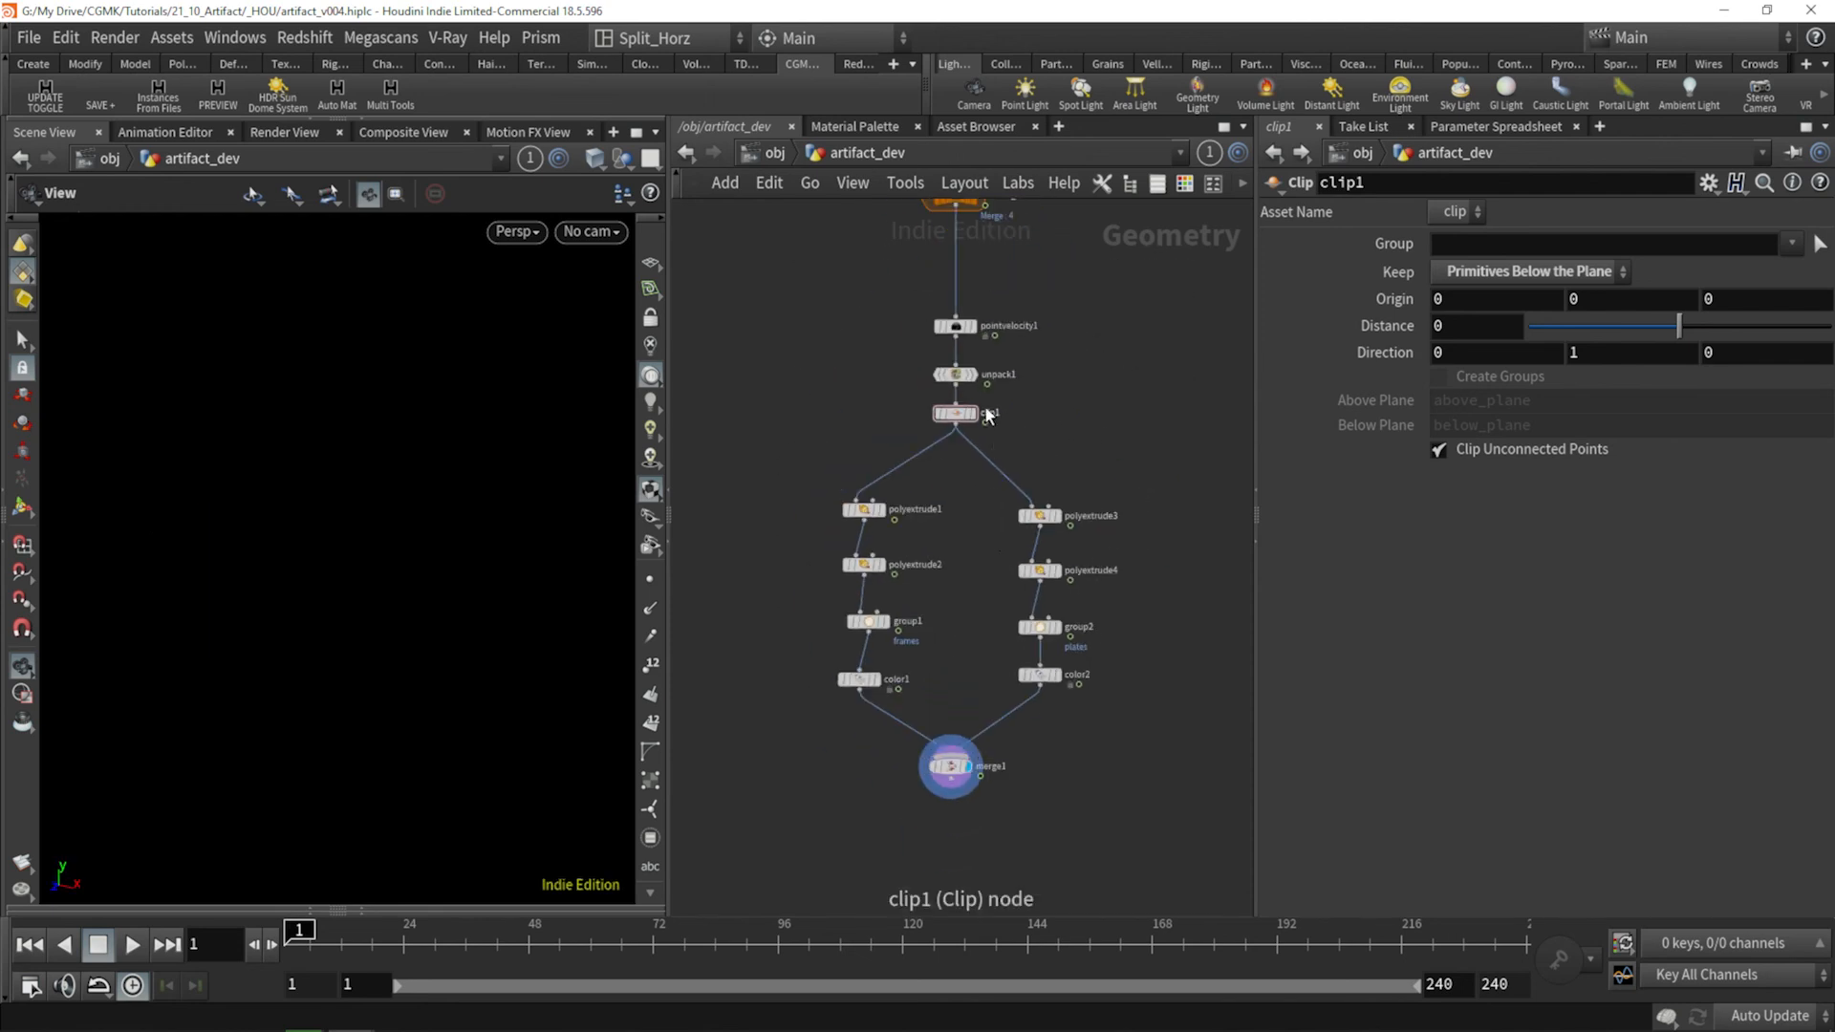
pyautogui.scroll(4, 985, 410)
pyautogui.click(892, 383)
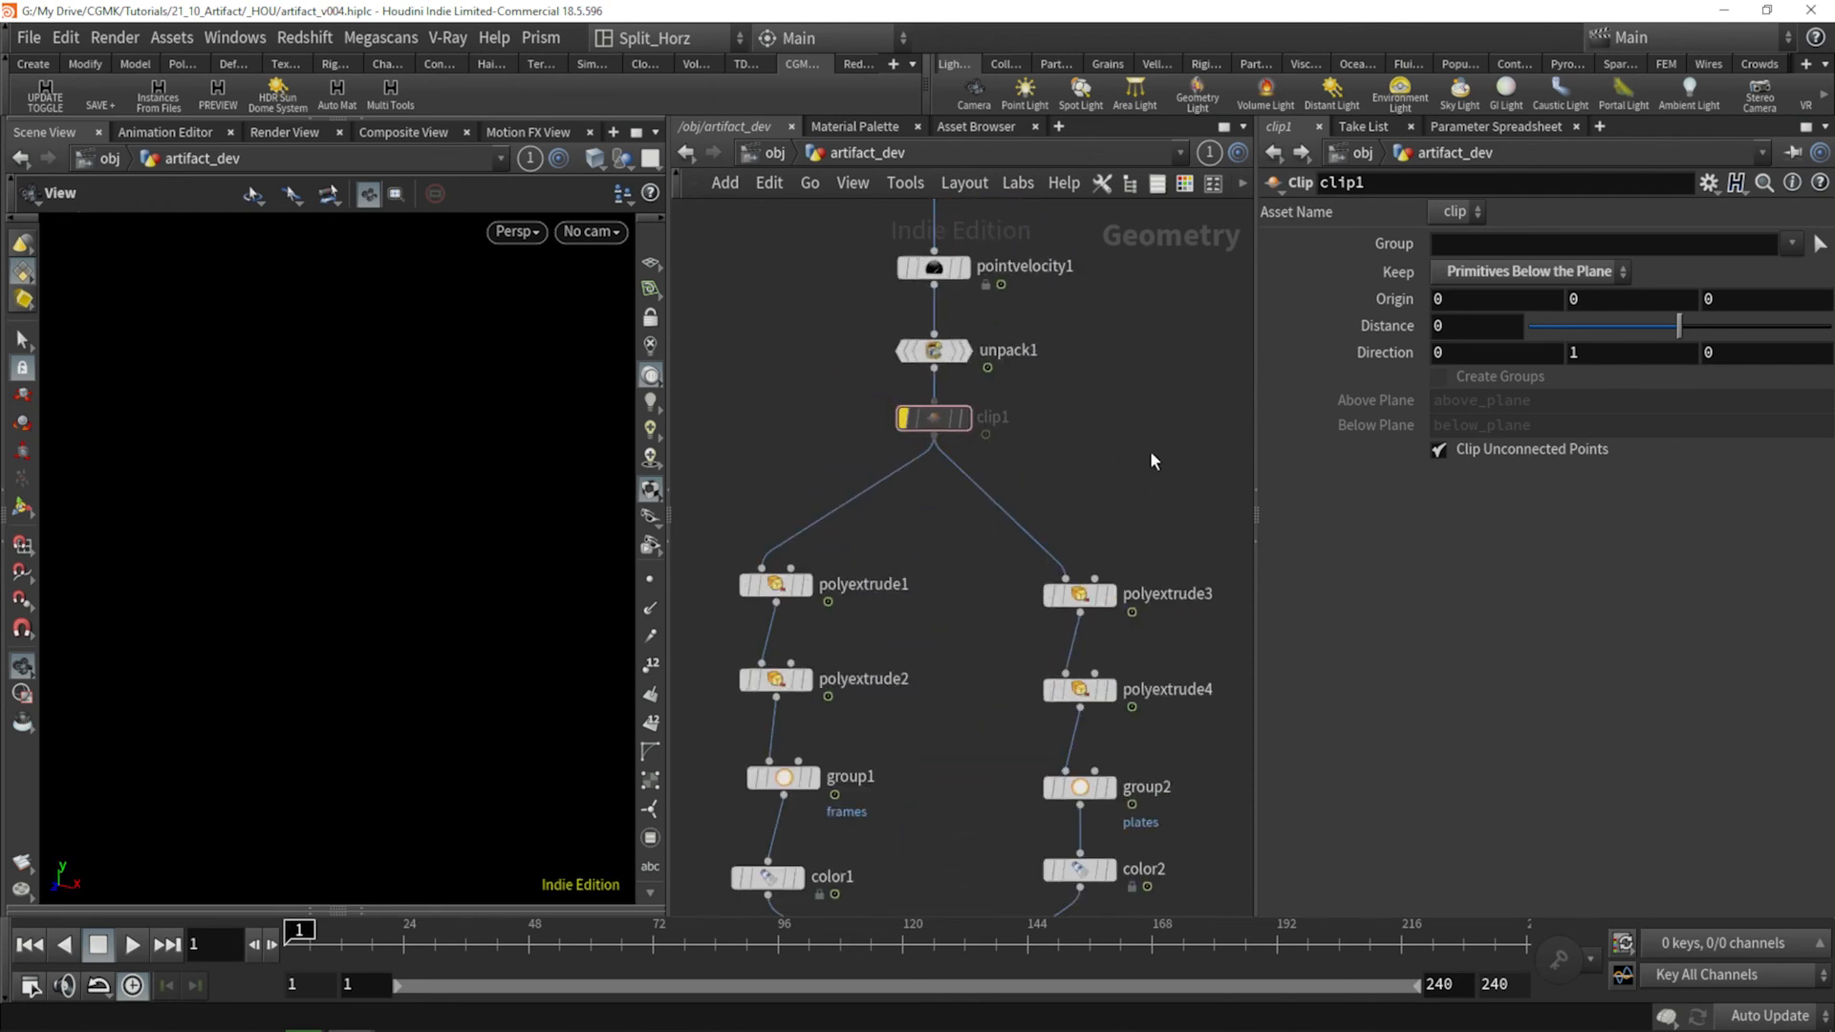
pyautogui.scroll(-3, 1150, 450)
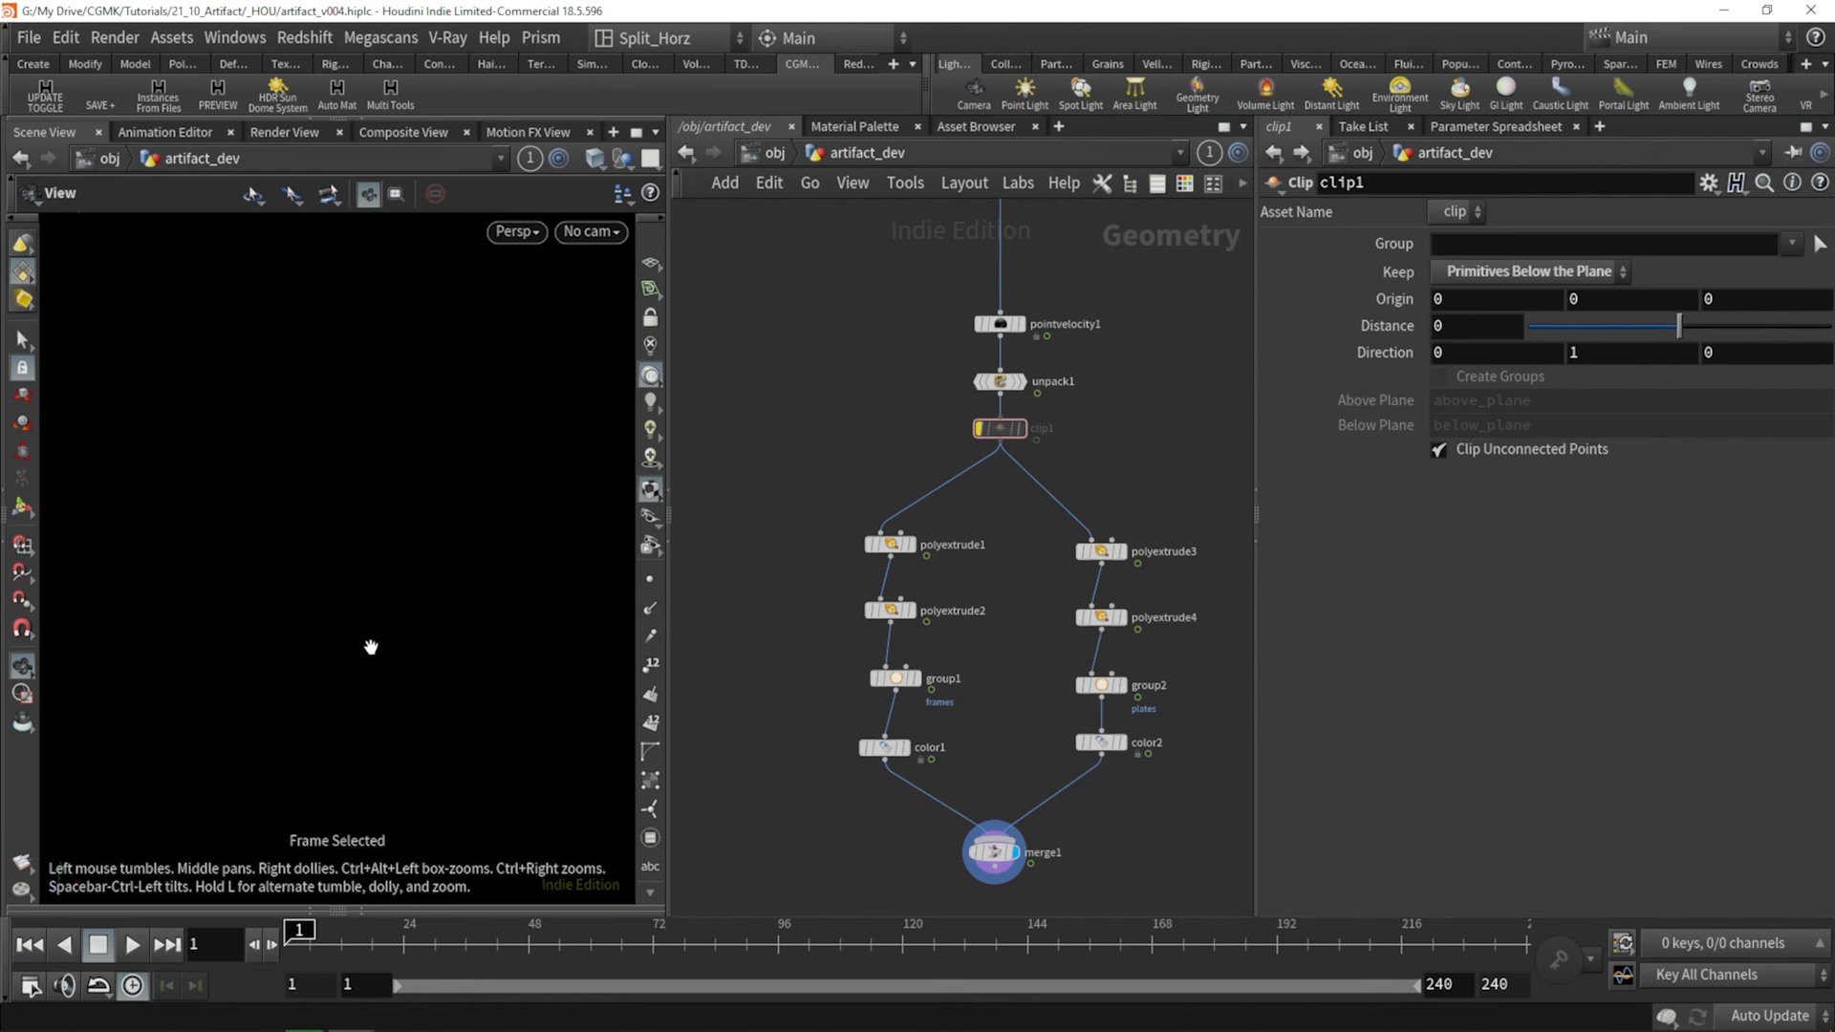
# Scrub to frame 37, display the unpack1 output, and open and close the viewport display options.
pyautogui.moveTo(476, 946)
pyautogui.mouseDown()
pyautogui.moveTo(728, 942)
pyautogui.moveTo(471, 941)
pyautogui.mouseUp()
pyautogui.moveTo(1114, 355); pyautogui.dragTo(1106, 408, button='middle')
pyautogui.click(1015, 435)
pyautogui.click(995, 434)
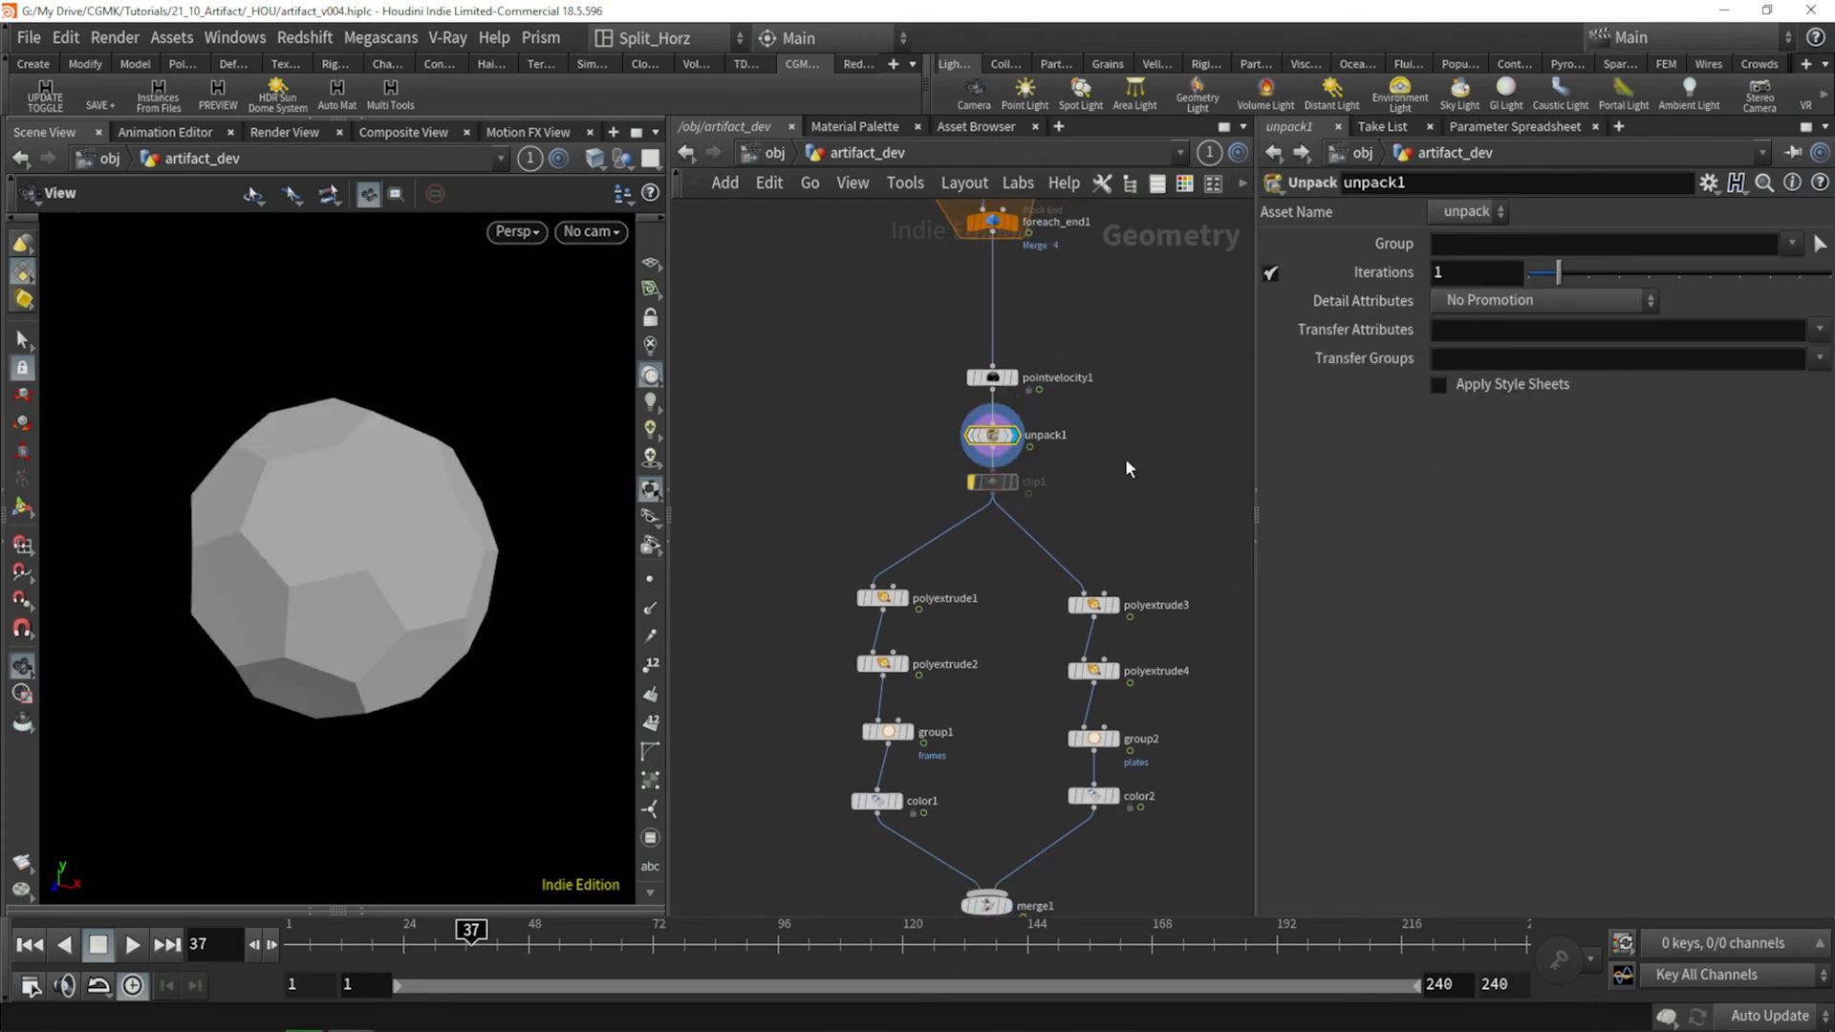
pyautogui.press('d')
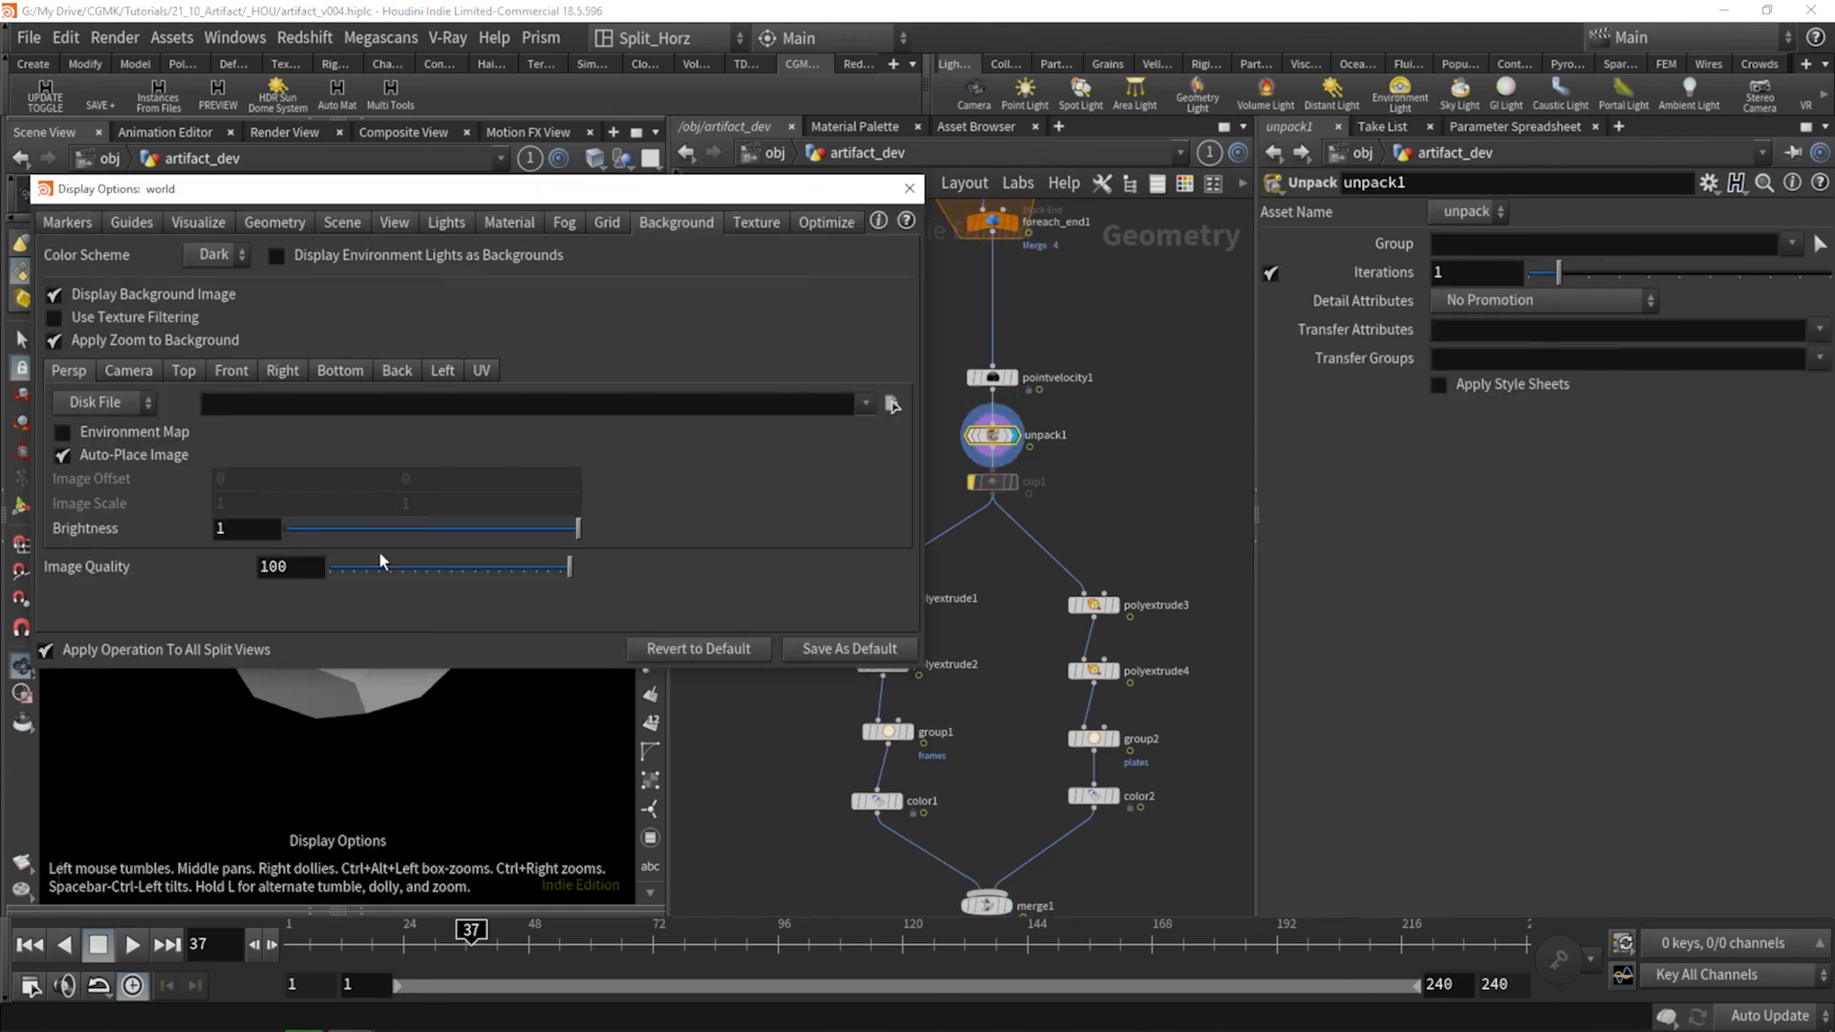
pyautogui.click(909, 188)
# Widen the parameter pane and display the polyextrude1, color1, color2 and merge1 outputs in turn to check each branch.
pyautogui.moveTo(1254, 516); pyautogui.dragTo(1196, 516)
pyautogui.click(873, 598)
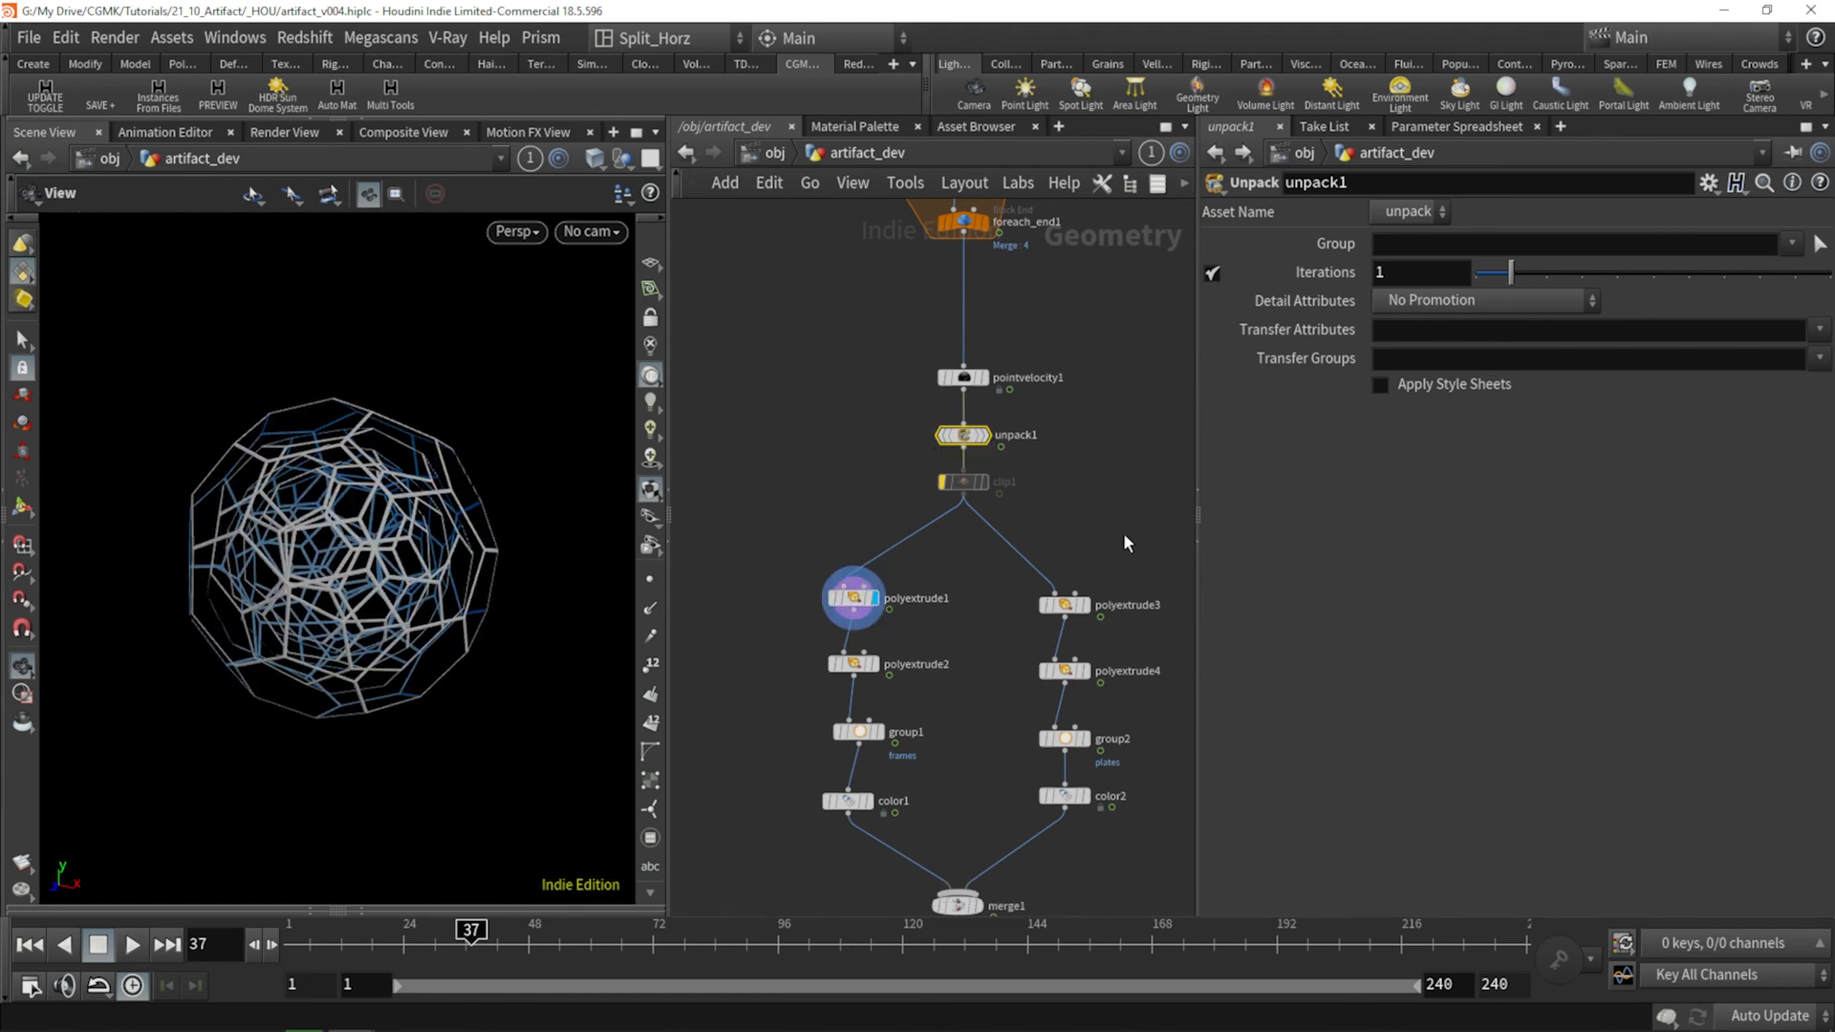
pyautogui.moveTo(1126, 543); pyautogui.dragTo(1064, 383, button='middle')
pyautogui.click(807, 641)
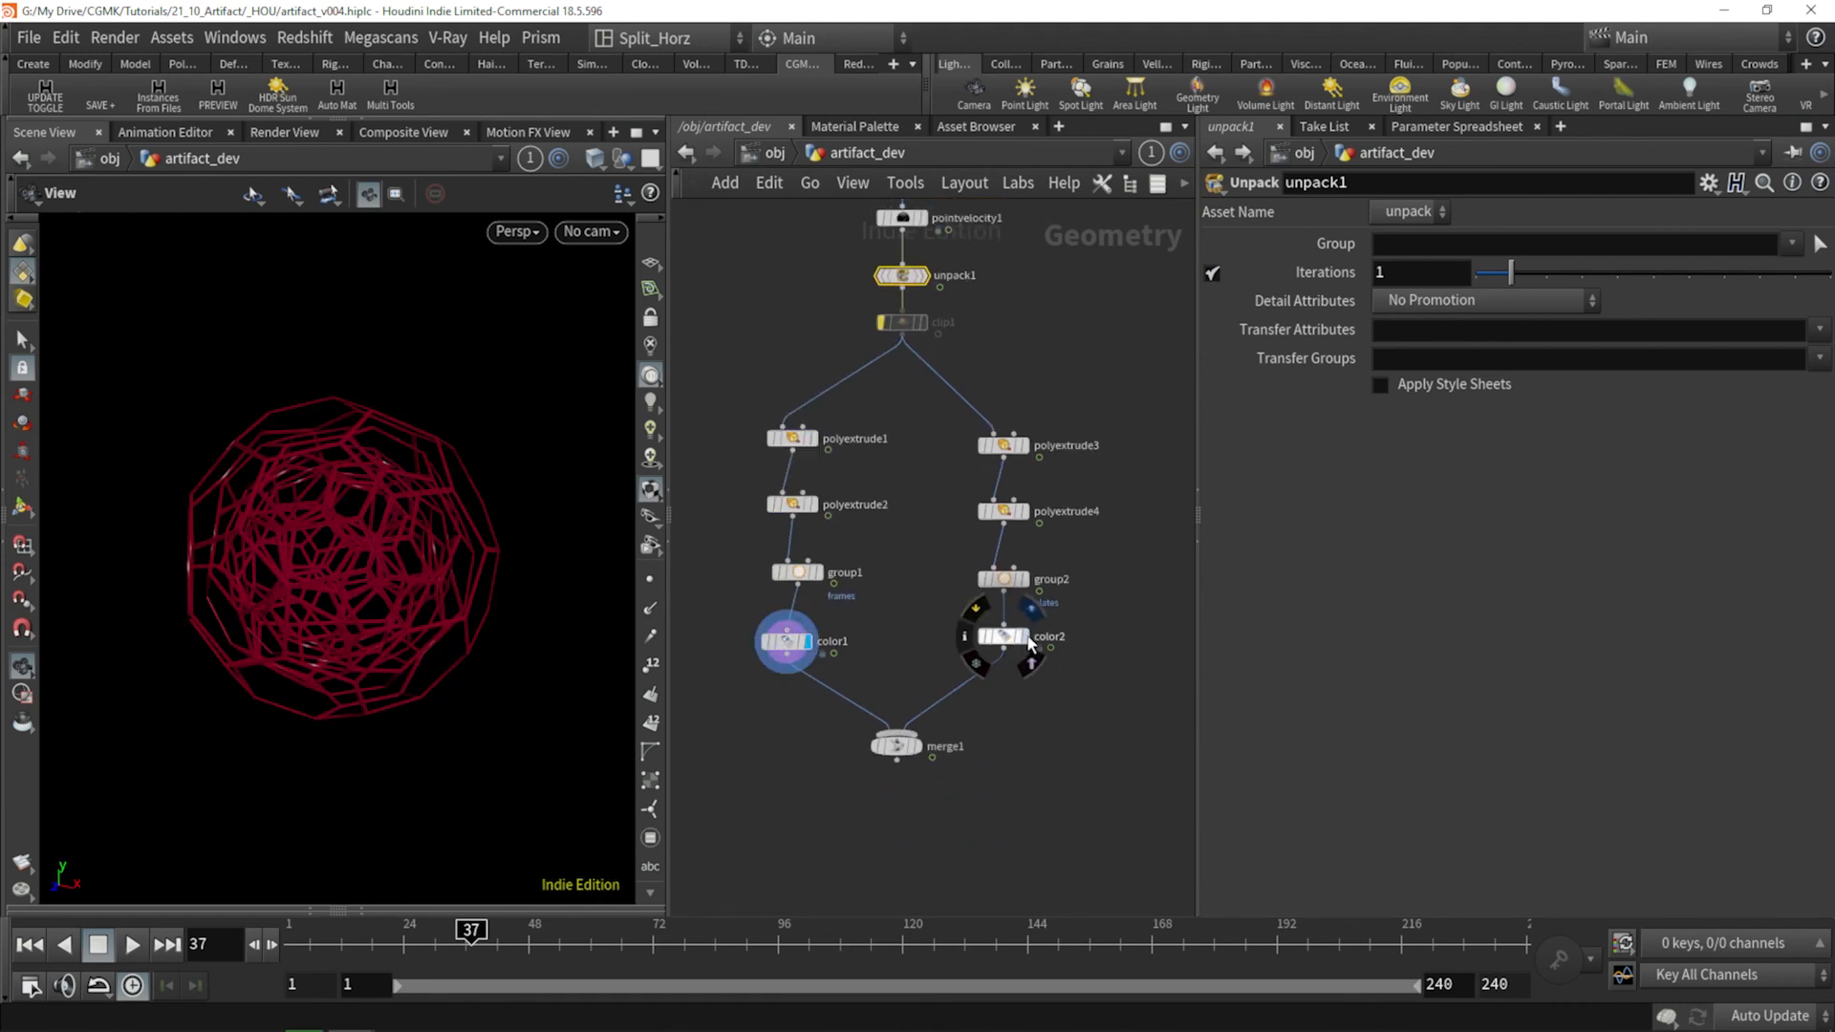
pyautogui.click(1029, 642)
pyautogui.click(889, 757)
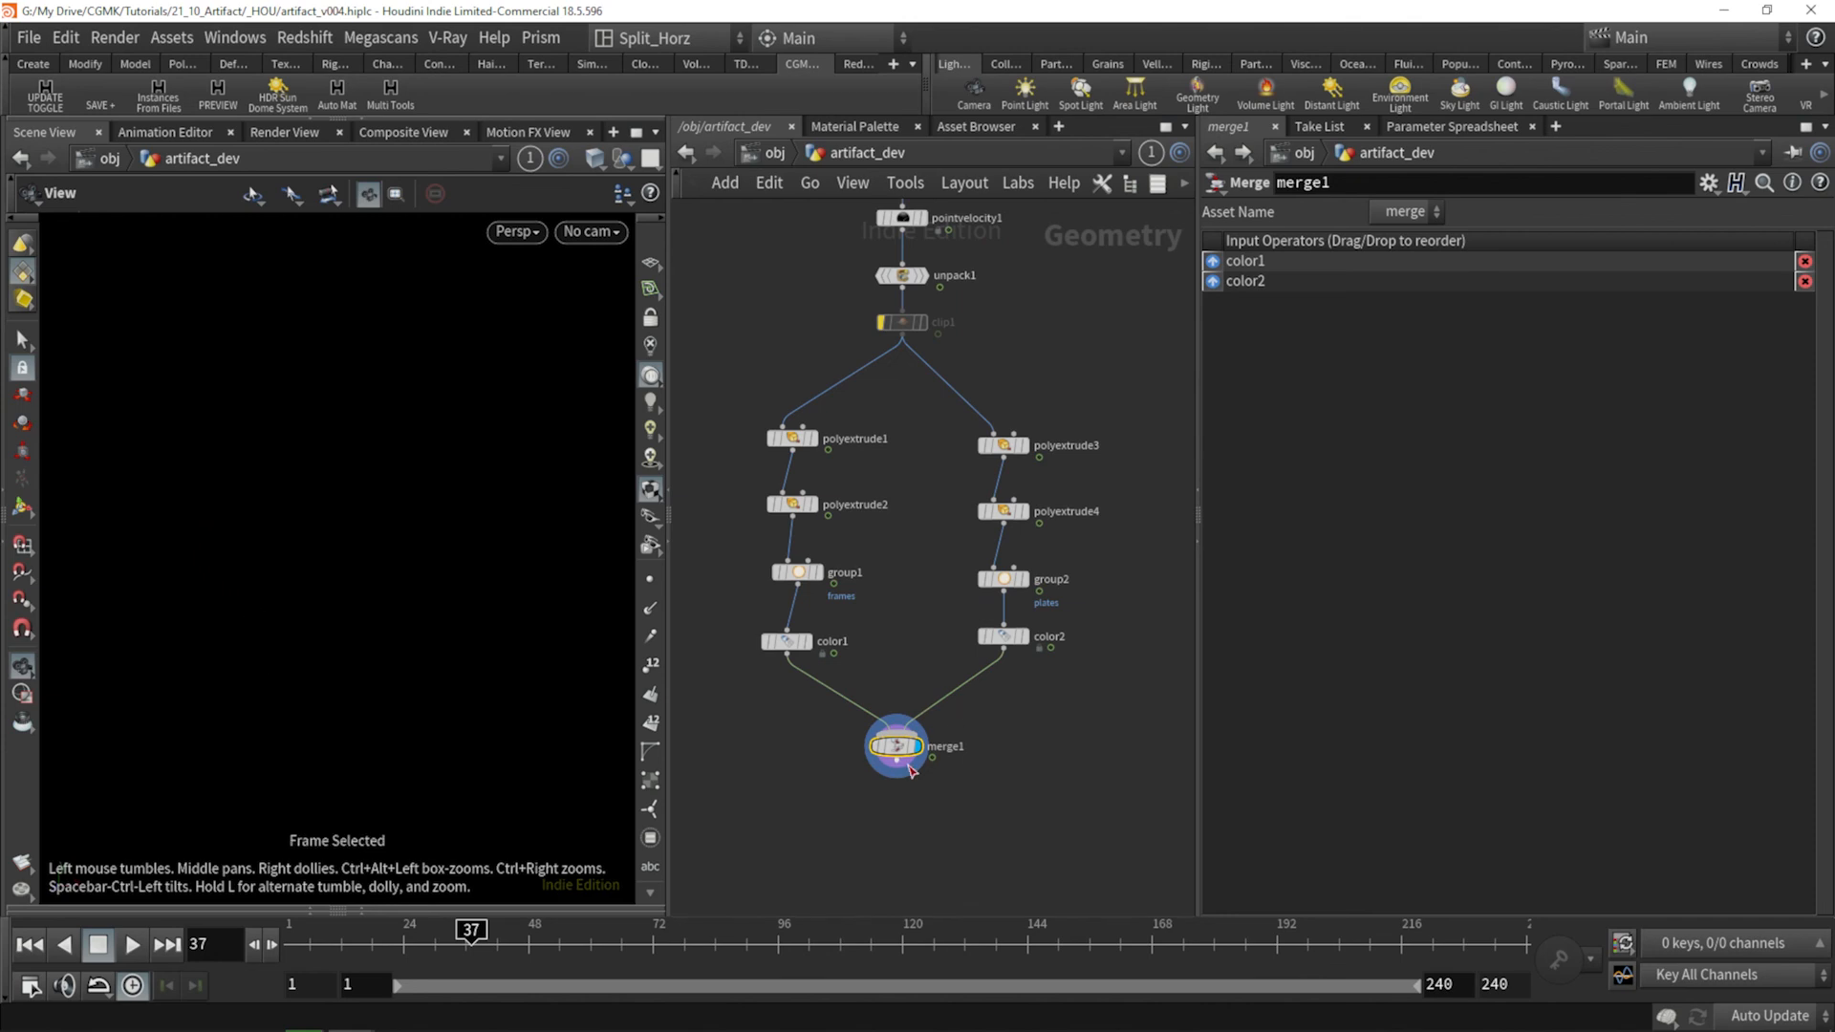
# Delete merge1, merge color1 and color2 into a new Merge node, and display its output.
pyautogui.press('Up')
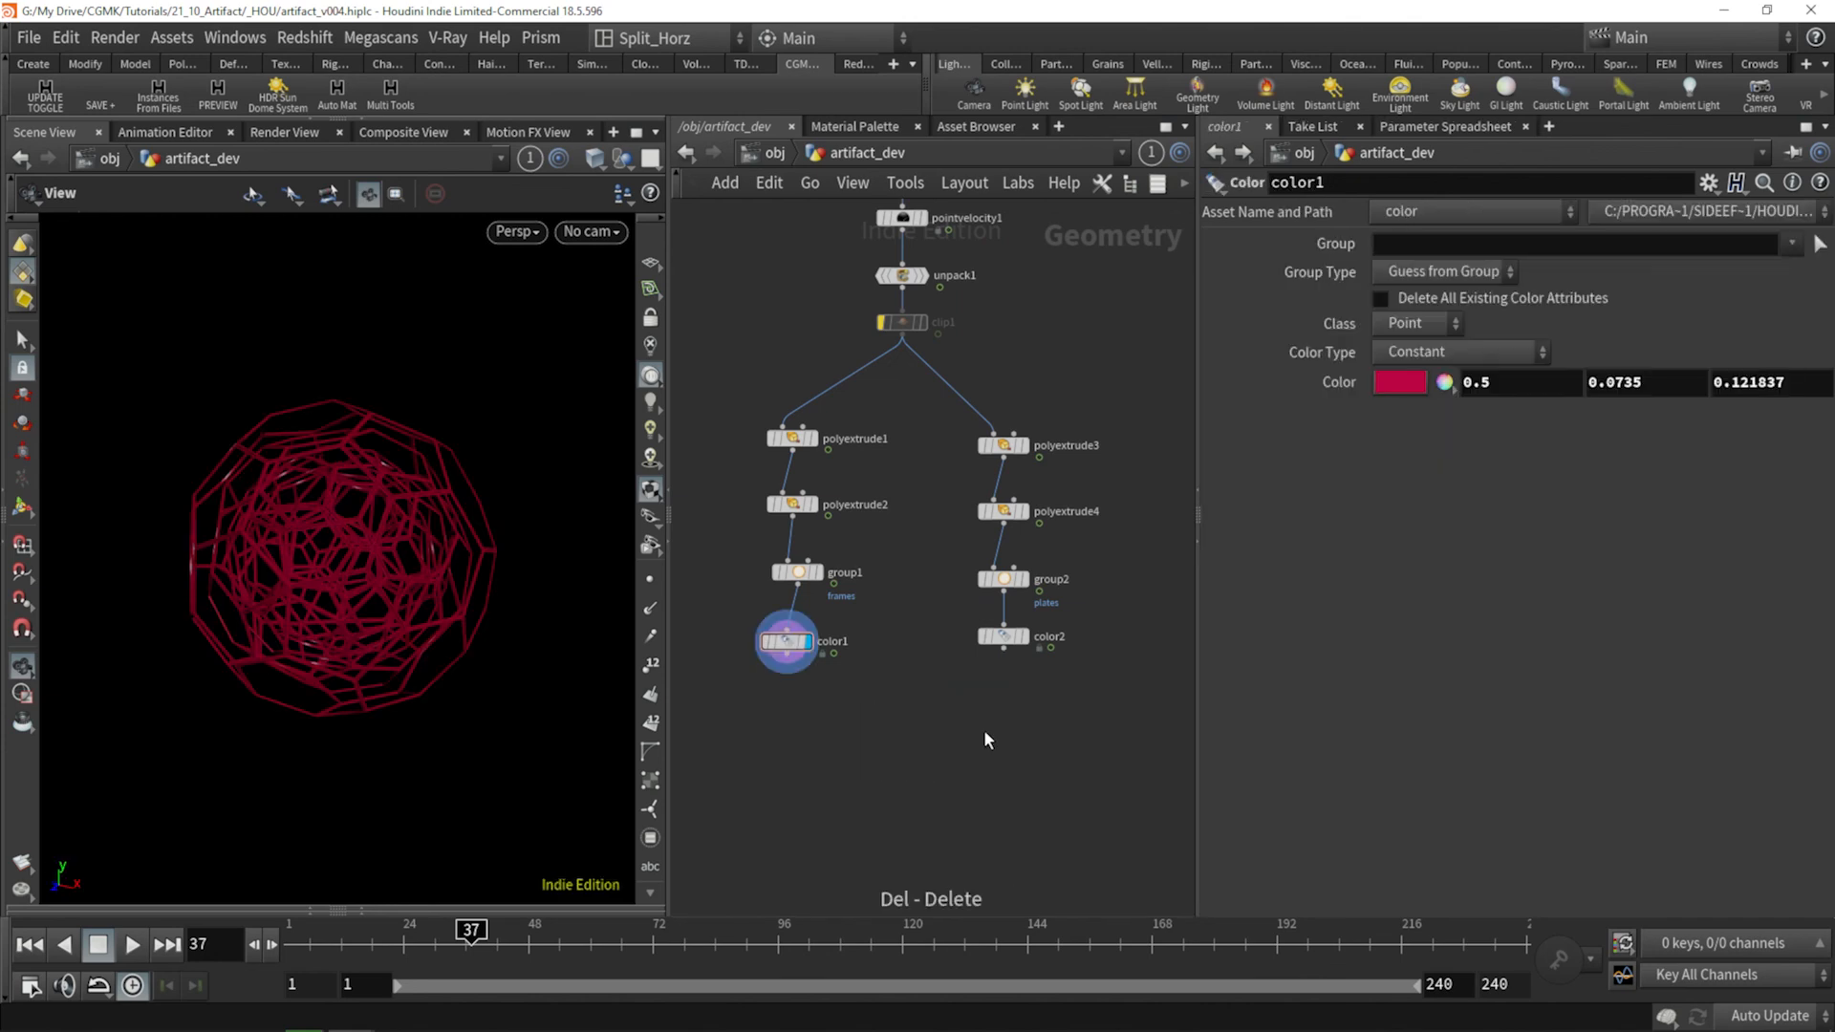
pyautogui.moveTo(1071, 738); pyautogui.dragTo(747, 626)
pyautogui.click(787, 655)
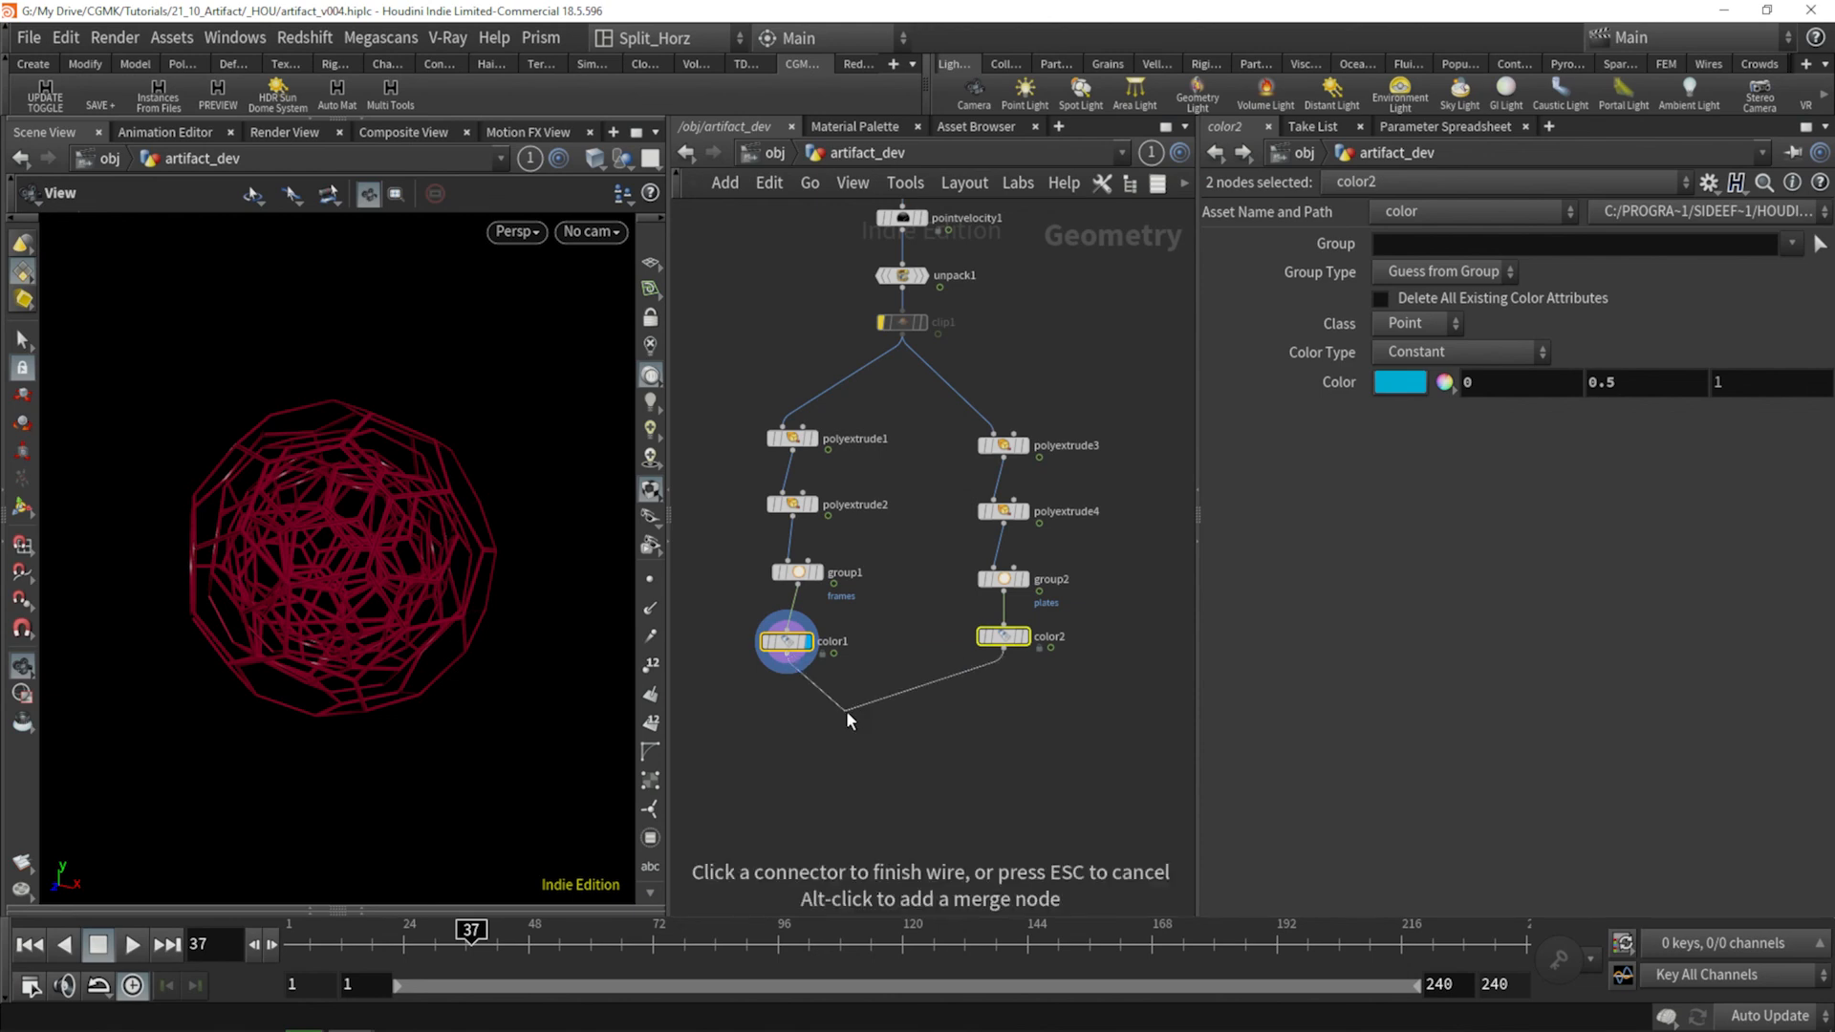
pyautogui.keyDown('alt'); pyautogui.click(886, 768); pyautogui.keyUp('alt')
pyautogui.click(886, 769)
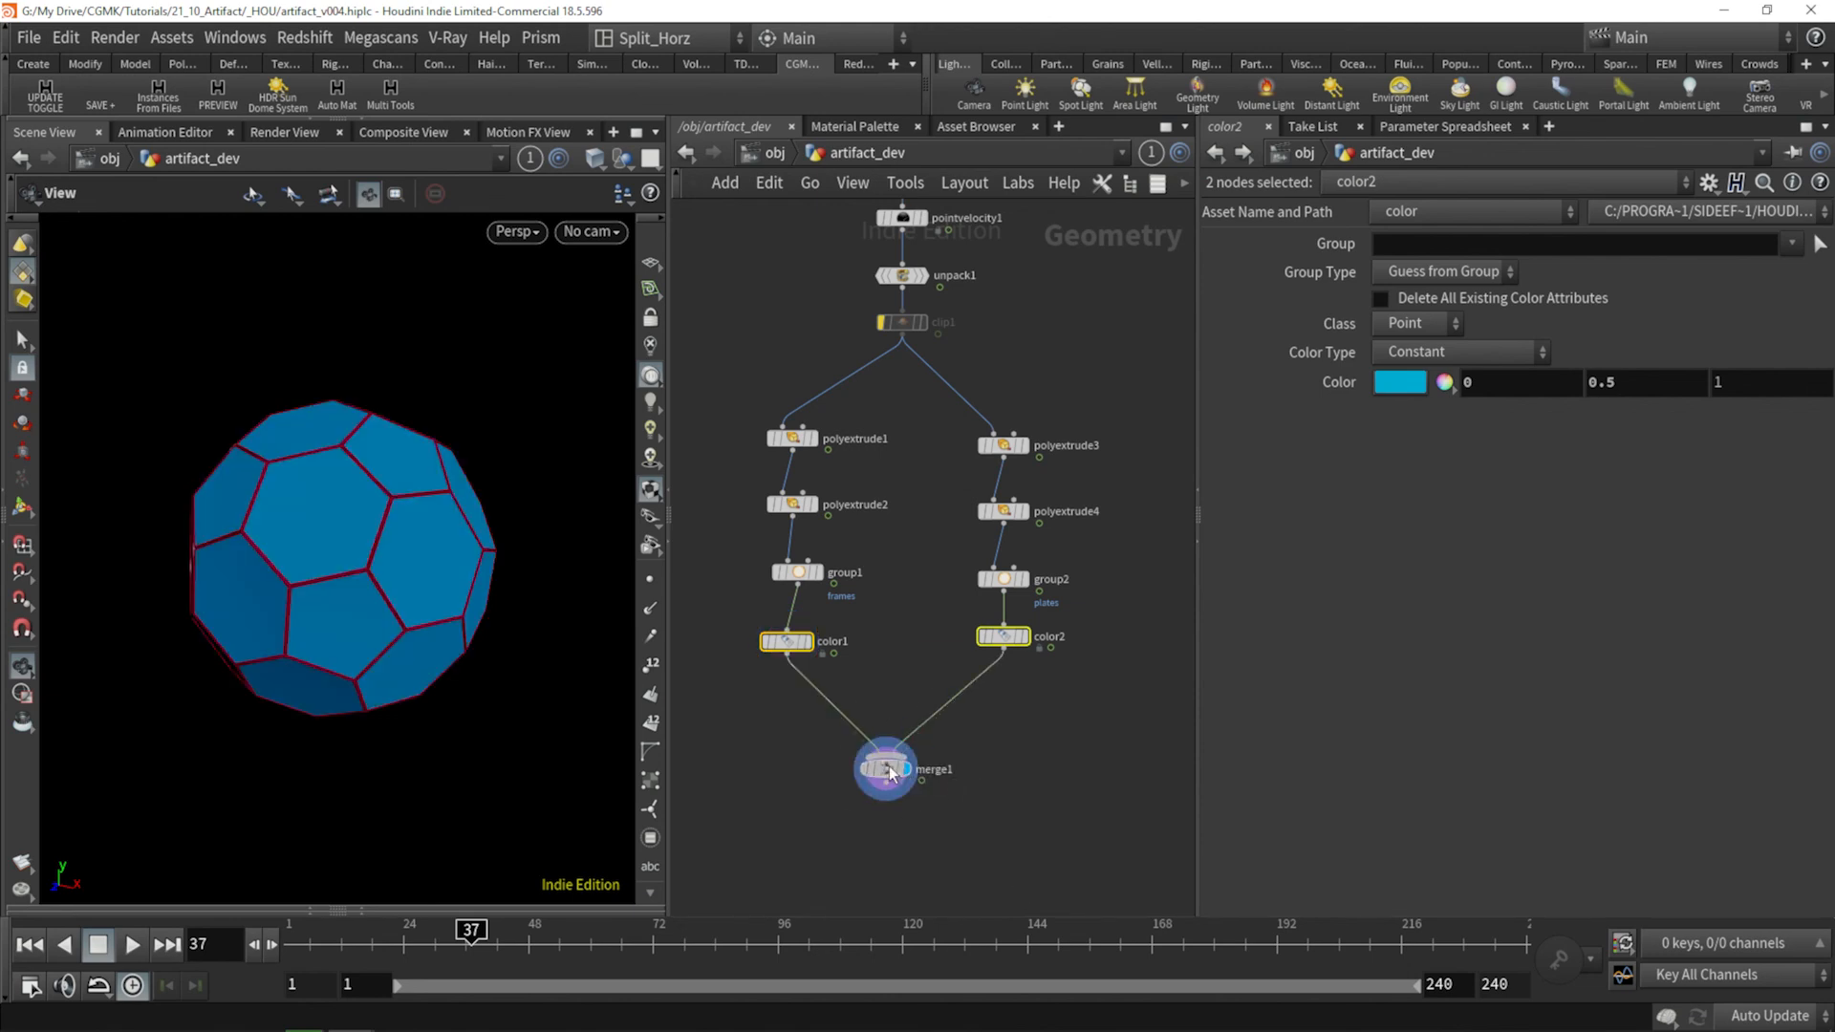
# Reframe the merged sphere in the viewport and scrub and play its coloured animation for review.
pyautogui.moveTo(450, 647); pyautogui.dragTo(387, 594)
pyautogui.moveTo(388, 595); pyautogui.dragTo(364, 688, button='right')
pyautogui.moveTo(364, 690); pyautogui.dragTo(369, 683, button='middle')
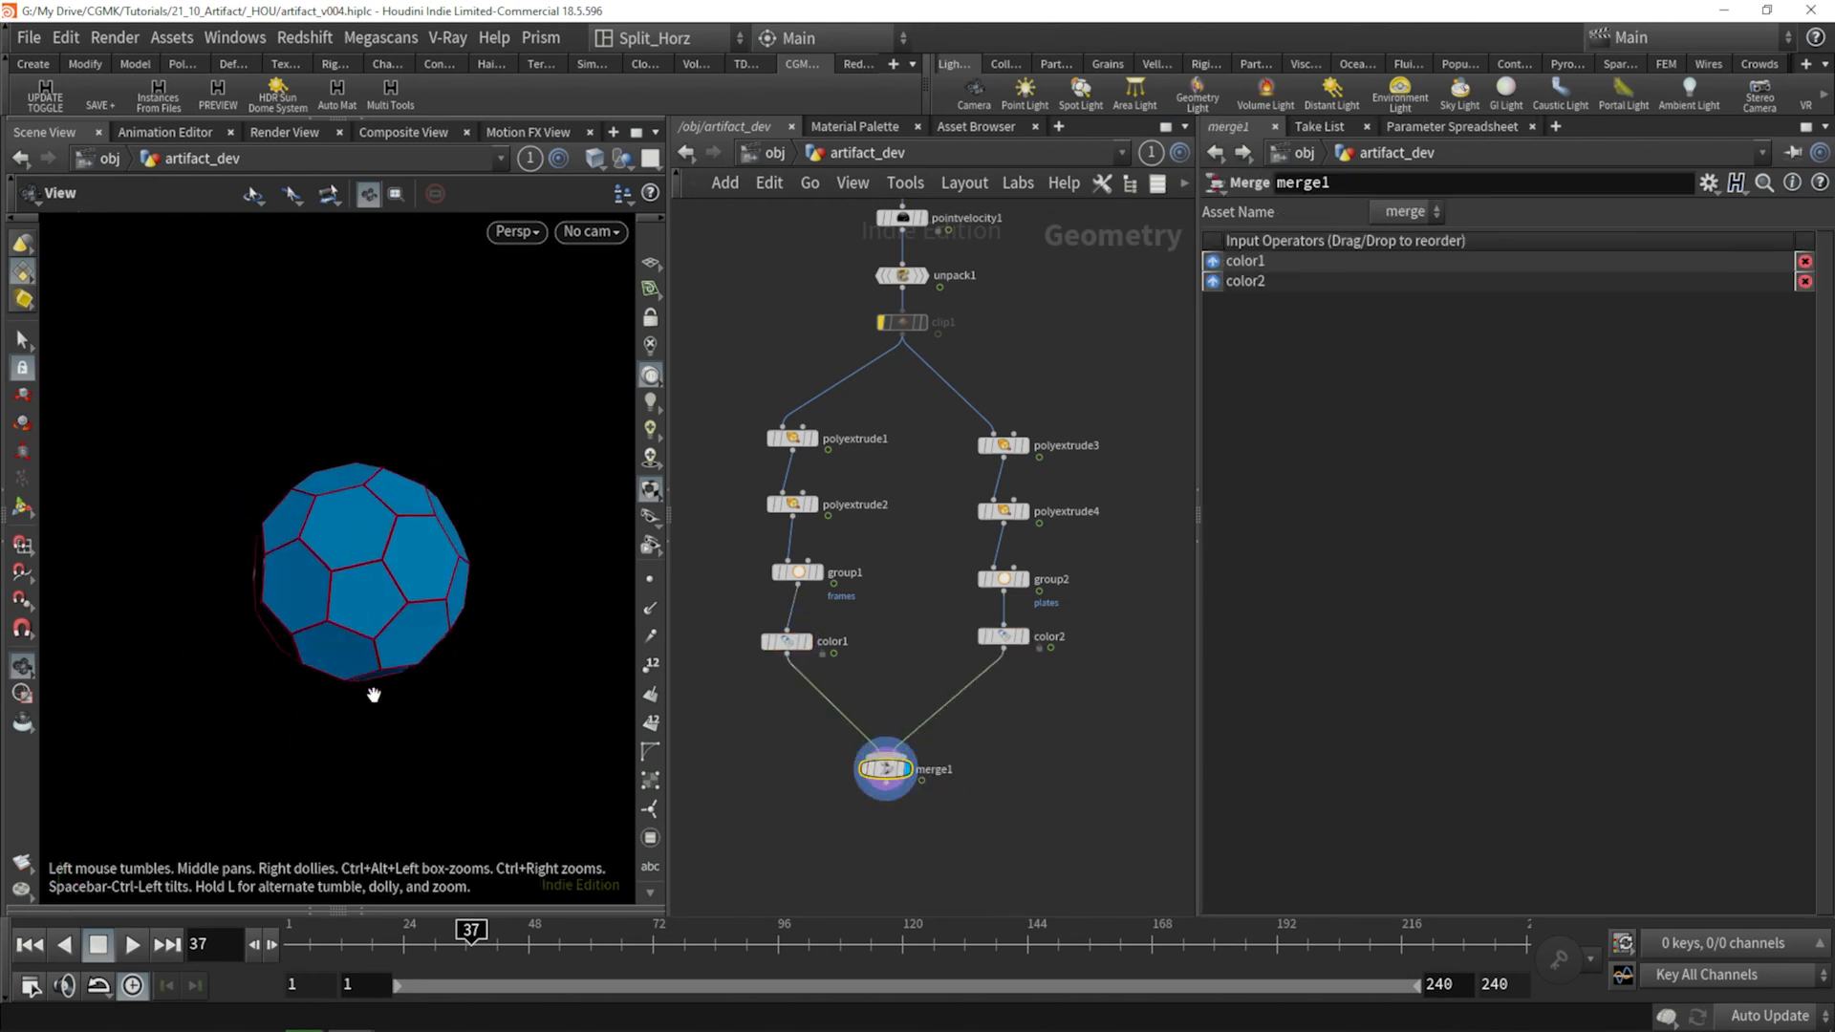
pyautogui.moveTo(426, 944)
pyautogui.mouseDown()
pyautogui.moveTo(717, 944)
pyautogui.moveTo(439, 946)
pyautogui.mouseUp()
pyautogui.click(133, 945)
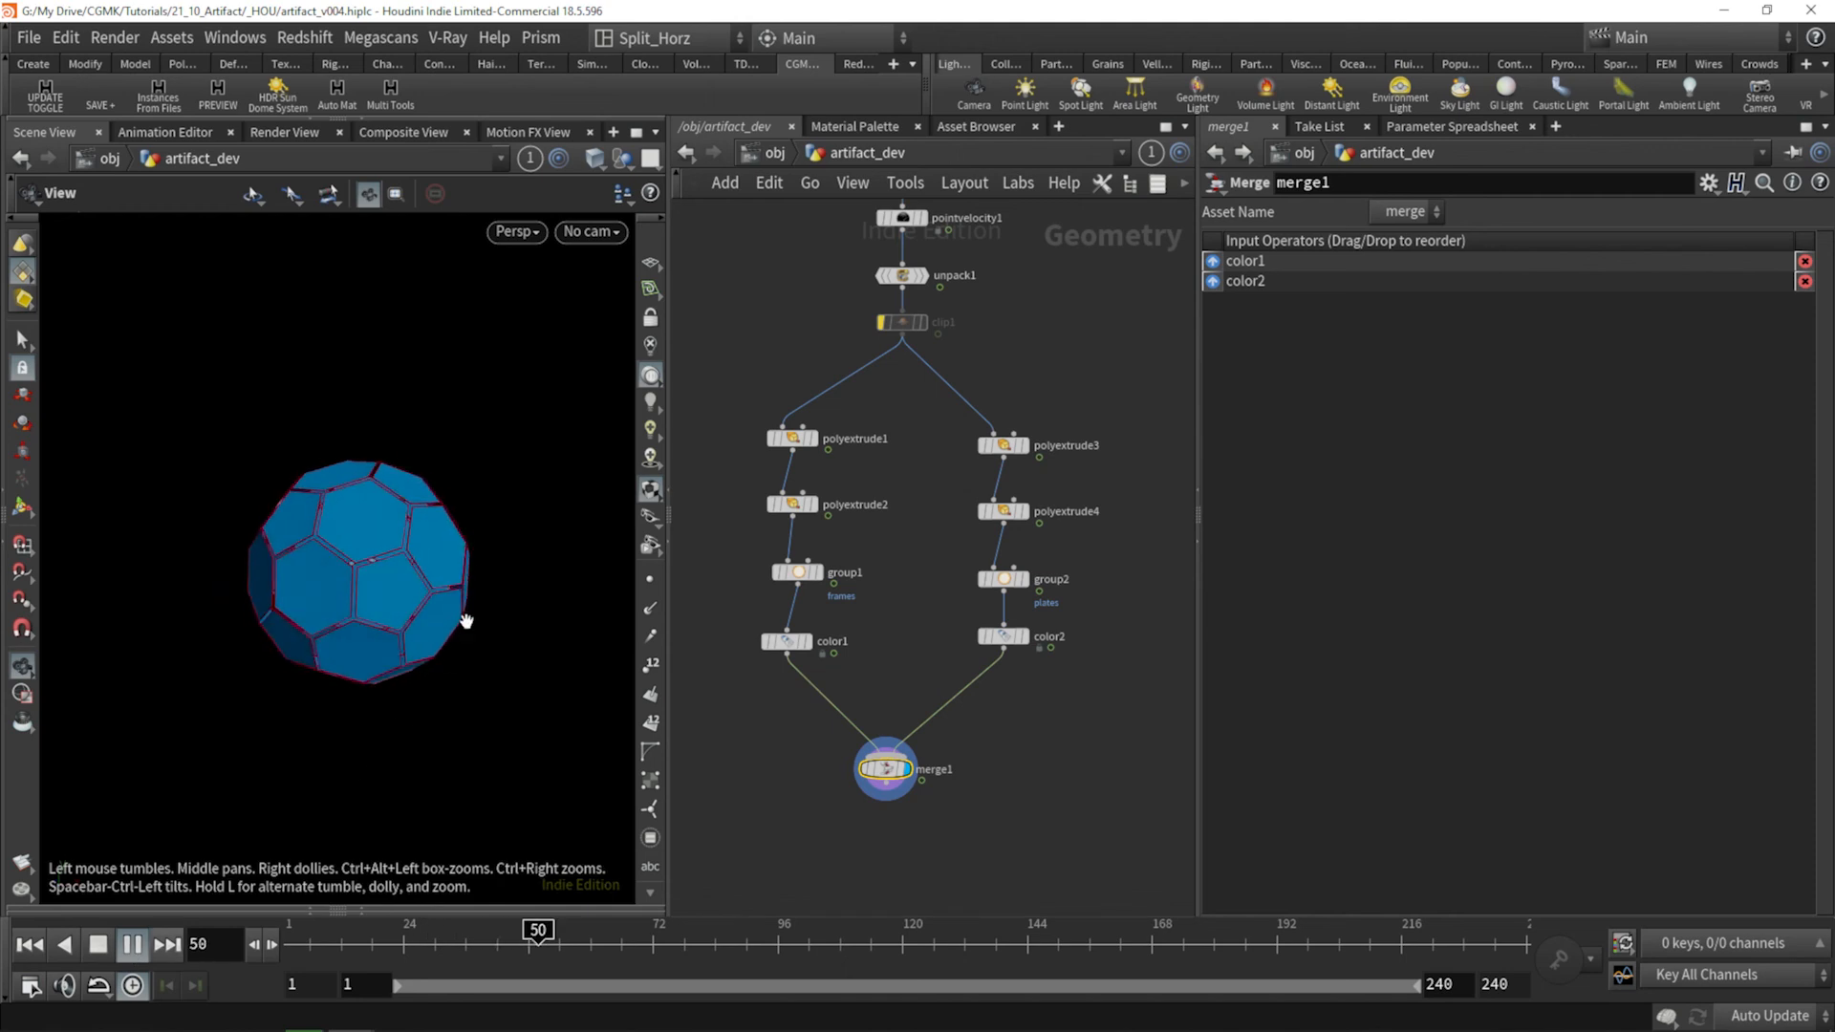